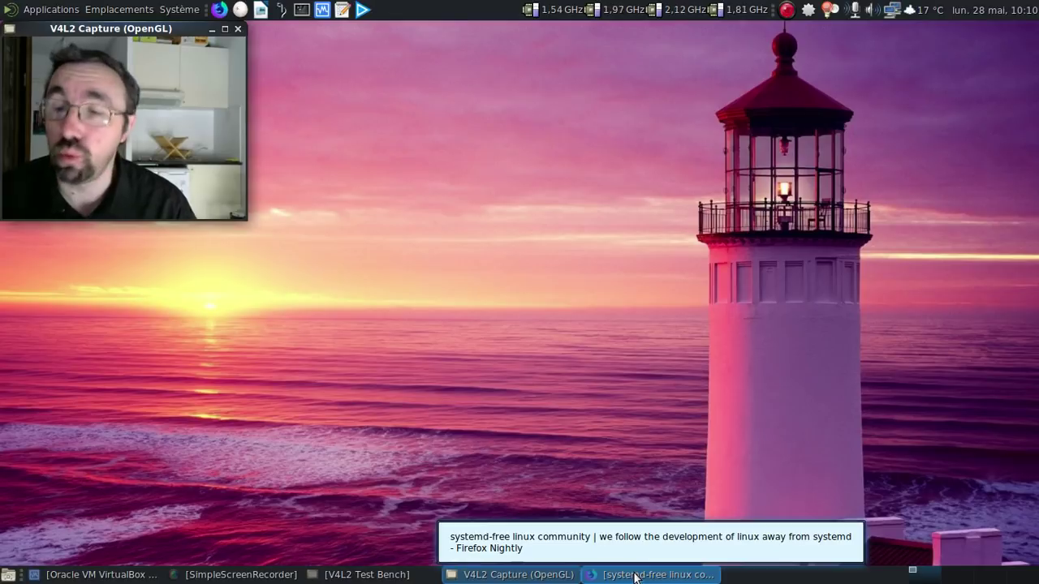
Review the systemd-free linux community page and DistroWatch's Obarun entry in Firefox Nightly, closing each page when finished
left_click(634, 576)
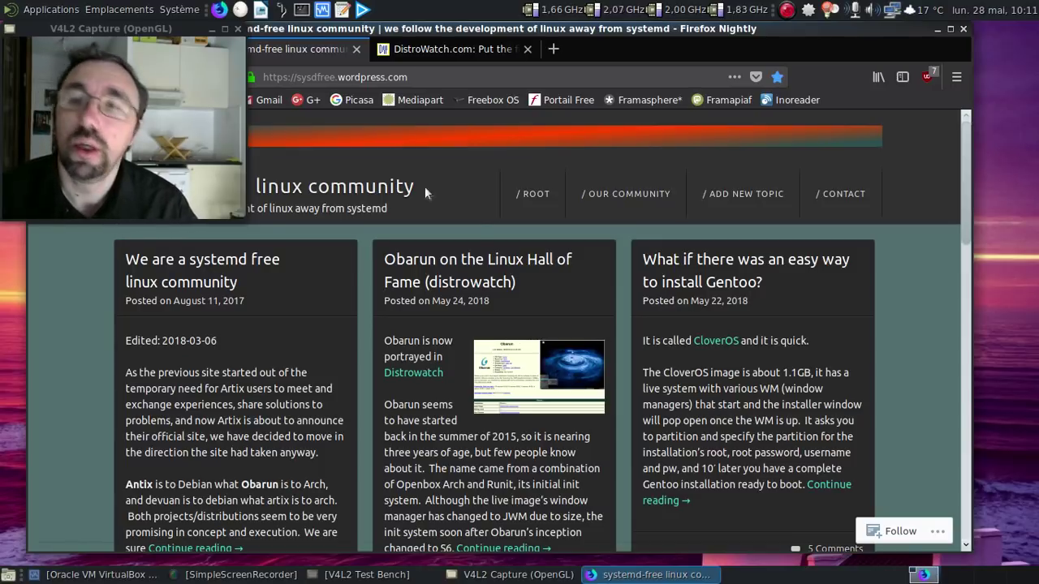
left_click(355, 50)
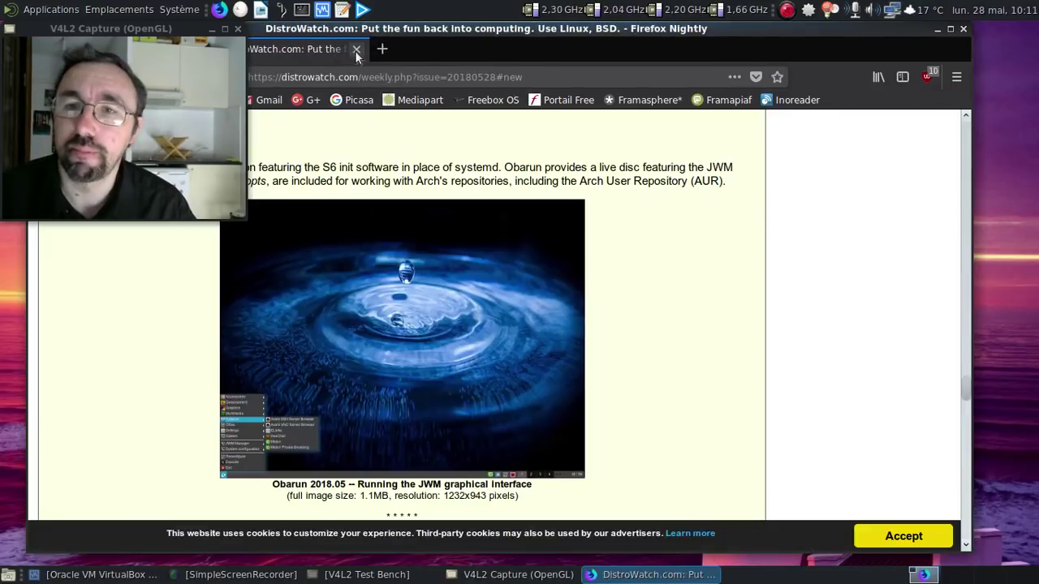
scroll(683, 308, "up", 4)
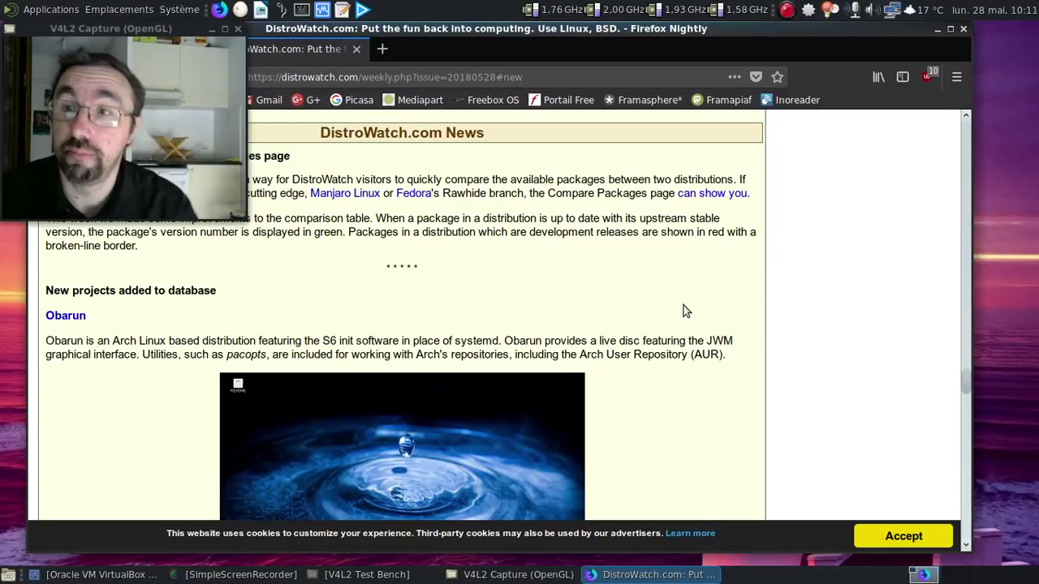
scroll(683, 305, "down", 10)
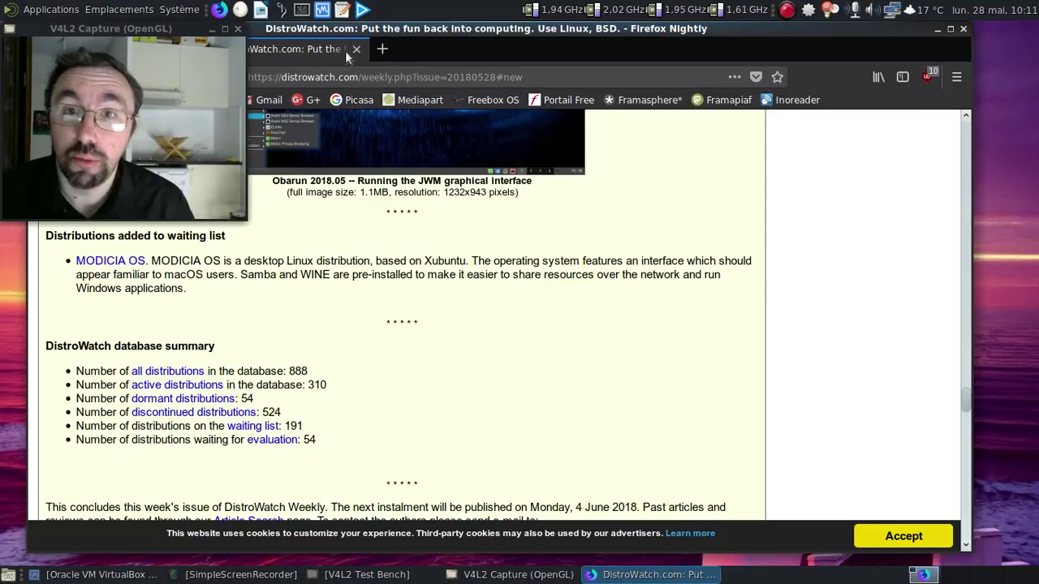
left_click(356, 49)
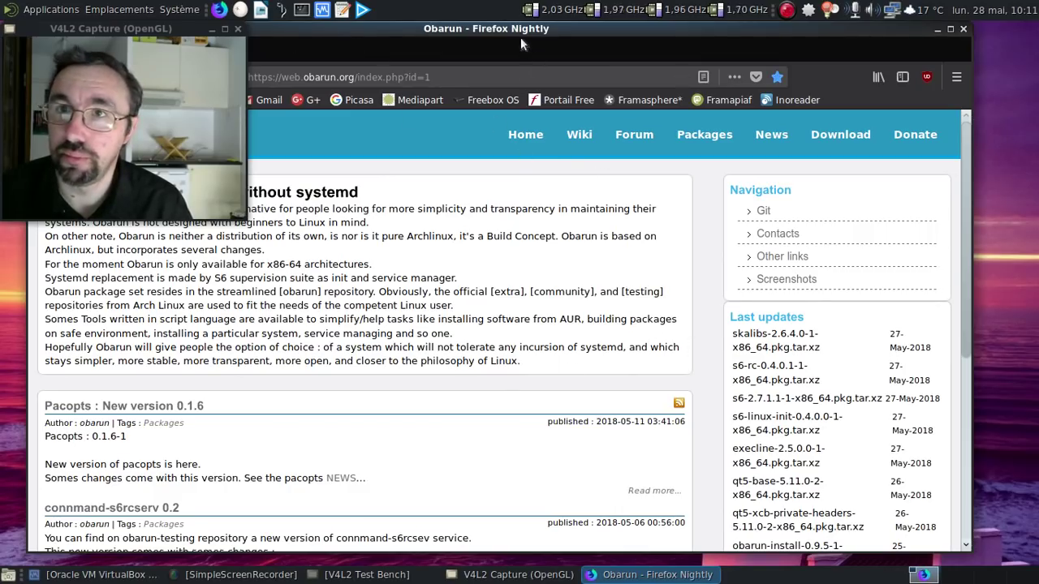
View the Obarun homepage's project description, repositioning the browser window, and close the browser
left_click_drag(520, 37, 629, 99)
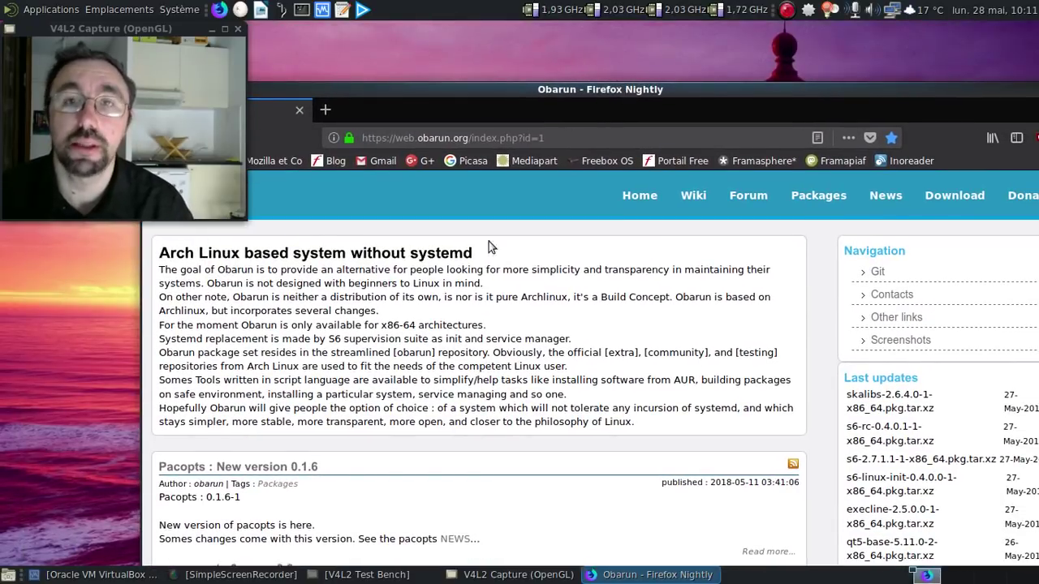
left_click_drag(563, 94, 474, 30)
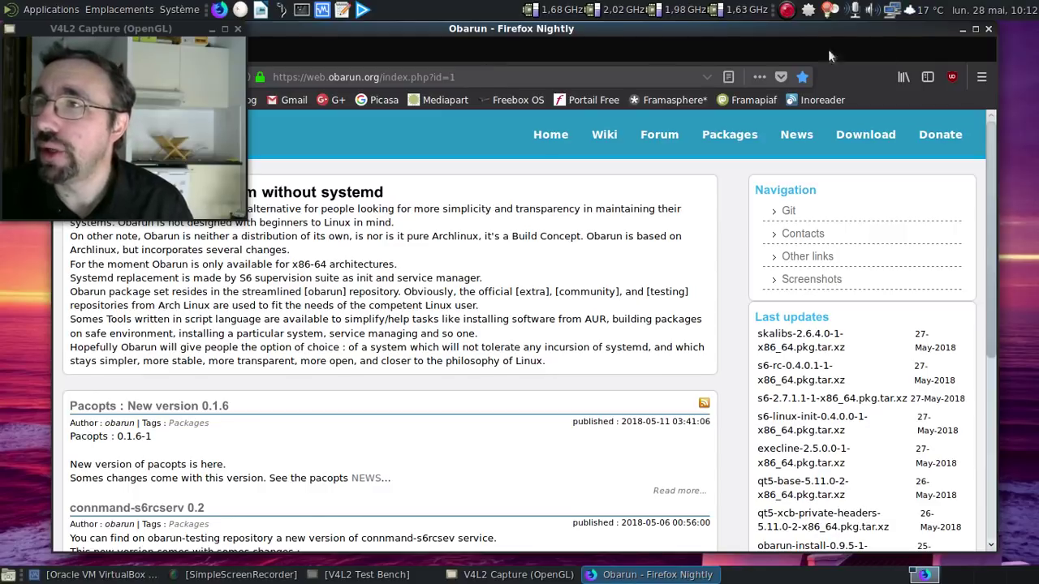
left_click(988, 29)
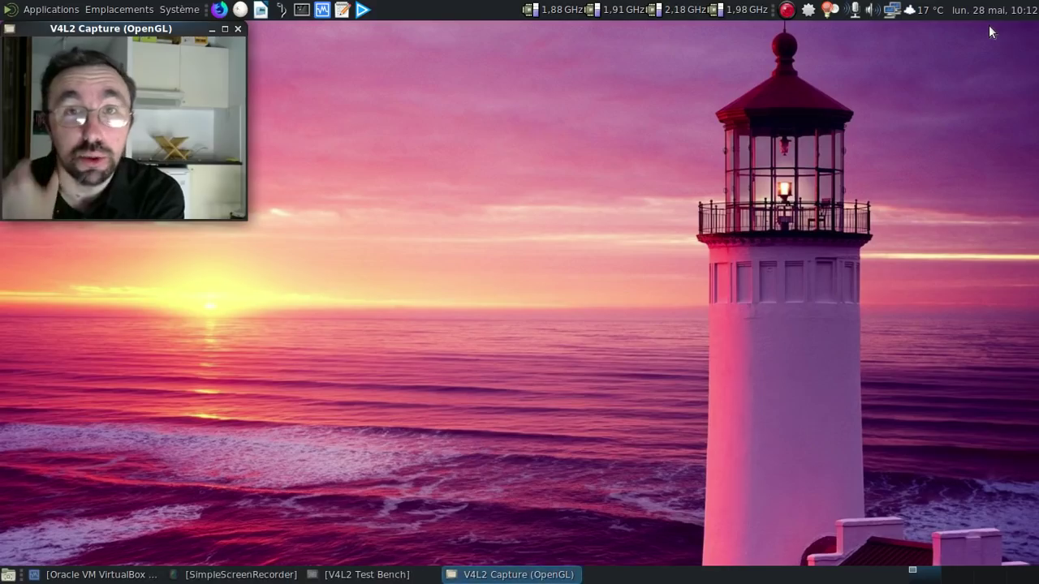
Switch to VirtualBox, start the Obarun 2018.06 virtual machine and boot the live medium with the Boot Obarun entry
left_click(98, 574)
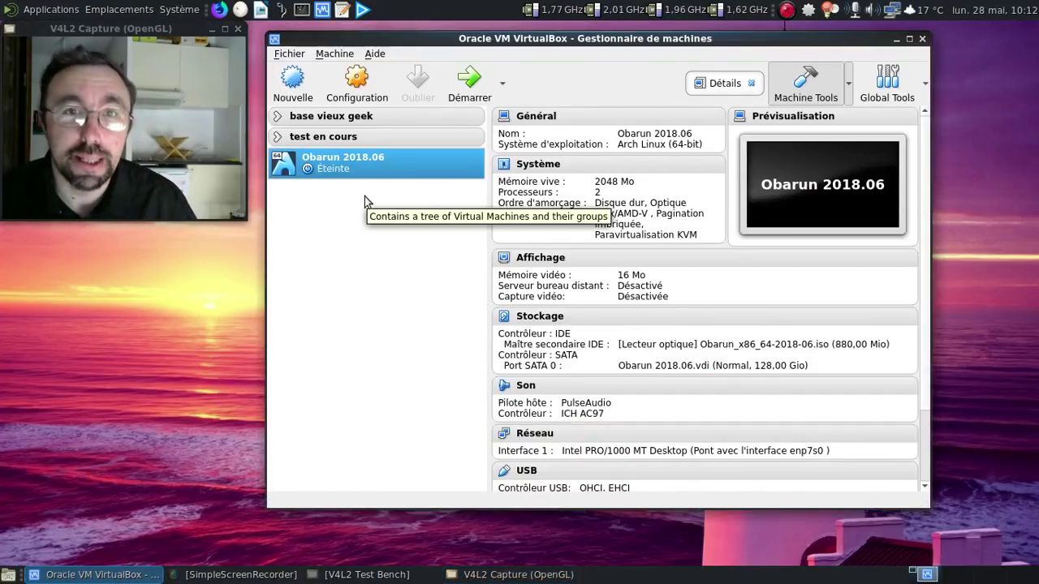
left_click(468, 83)
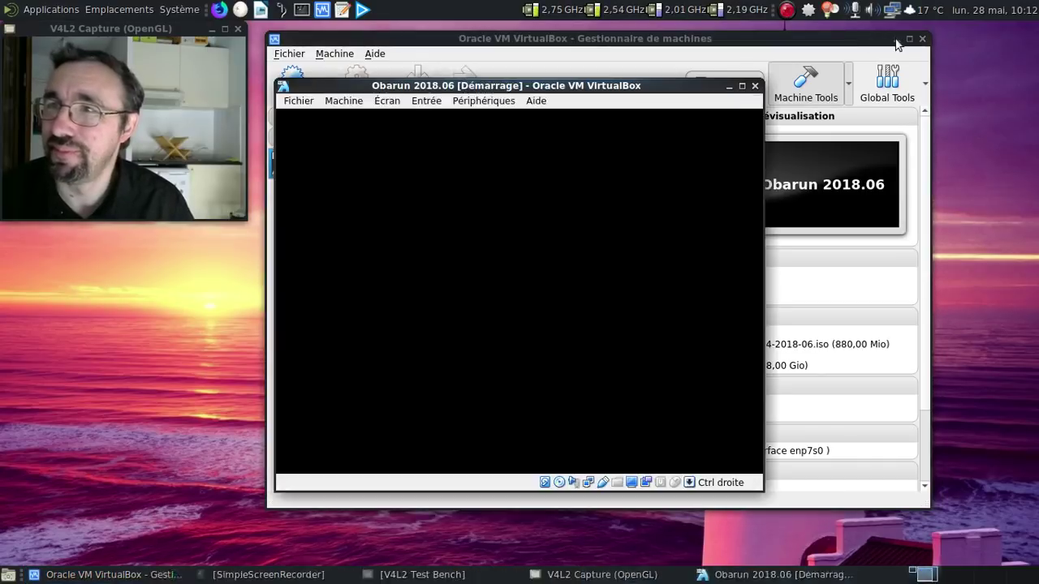
left_click(896, 39)
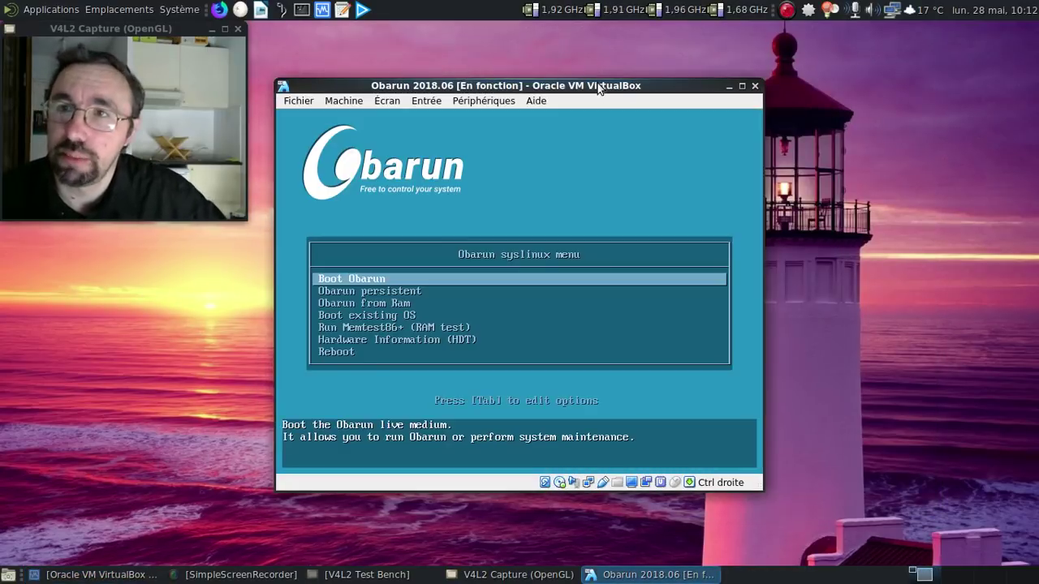
left_click_drag(598, 88, 602, 34)
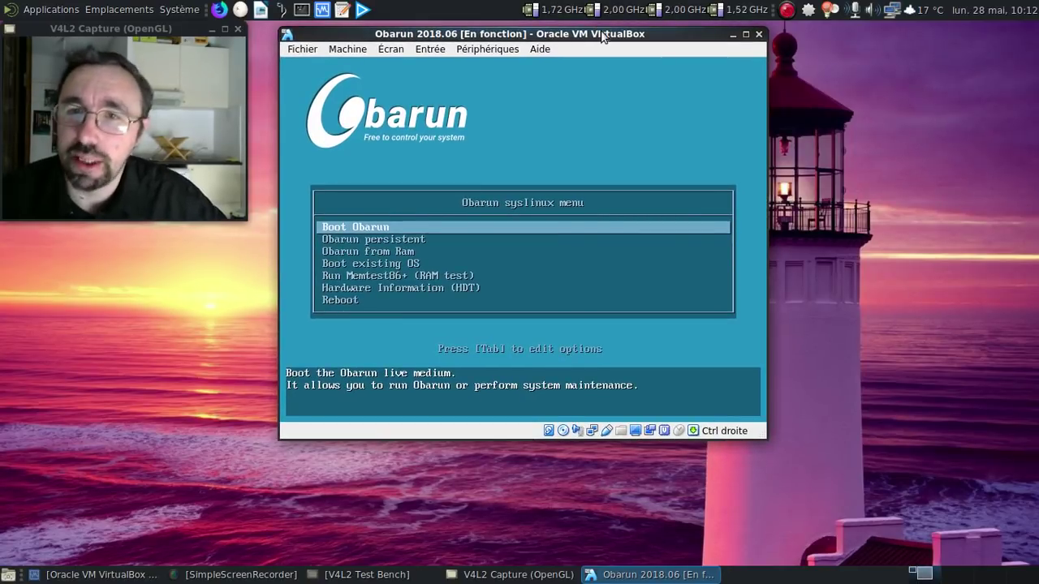
key("Return")
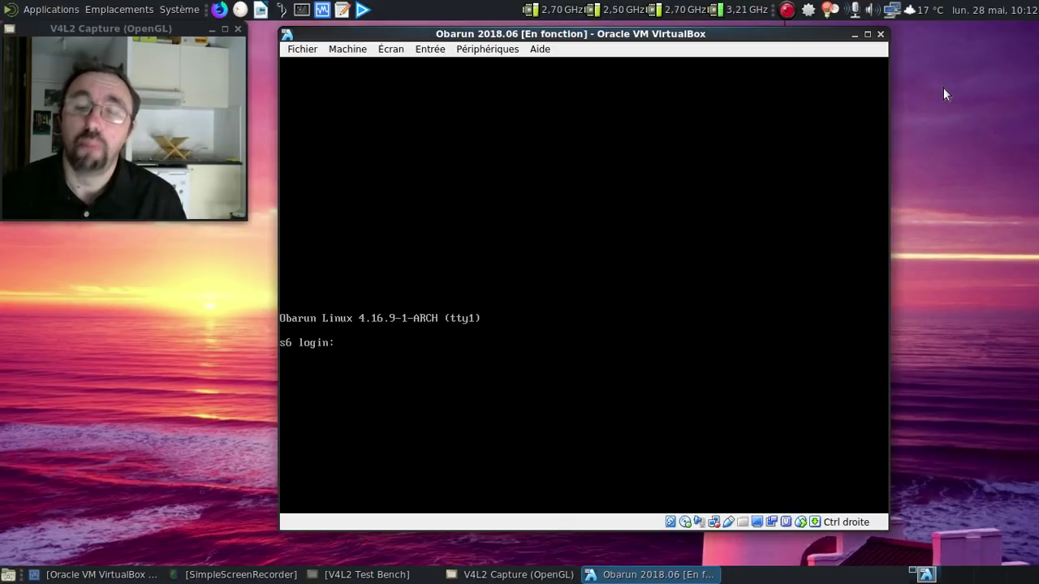
Log in to the live system as obarun with the account password, and dismiss the Network Settings window
type("obqr")
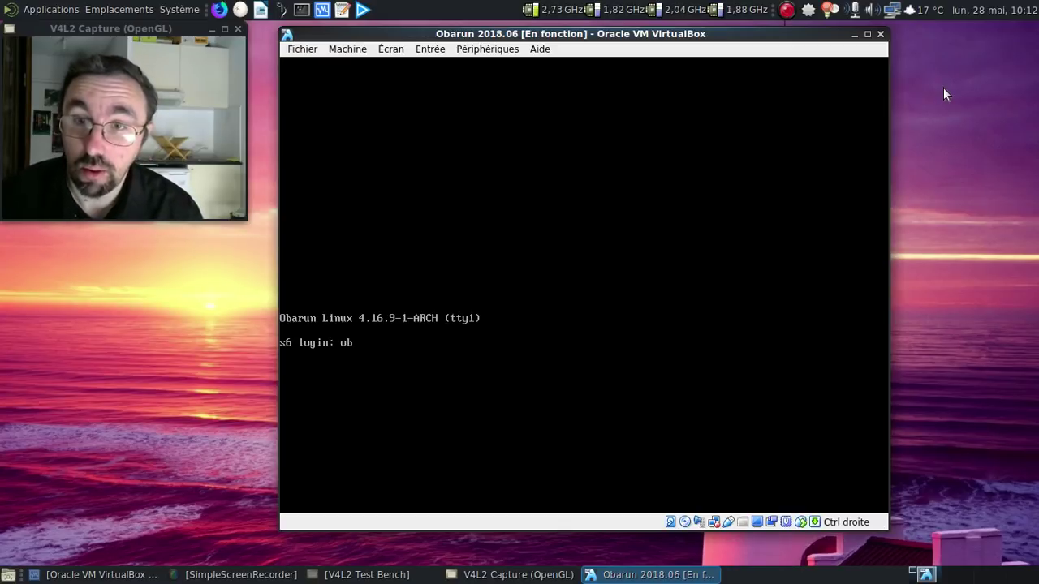
key("BackSpace")
type("arun")
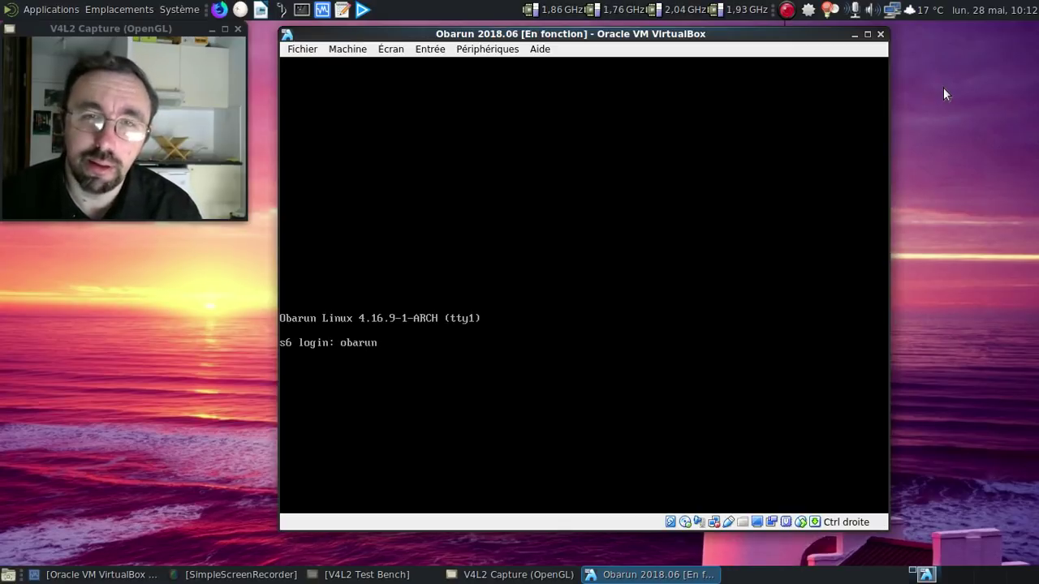
key("Return")
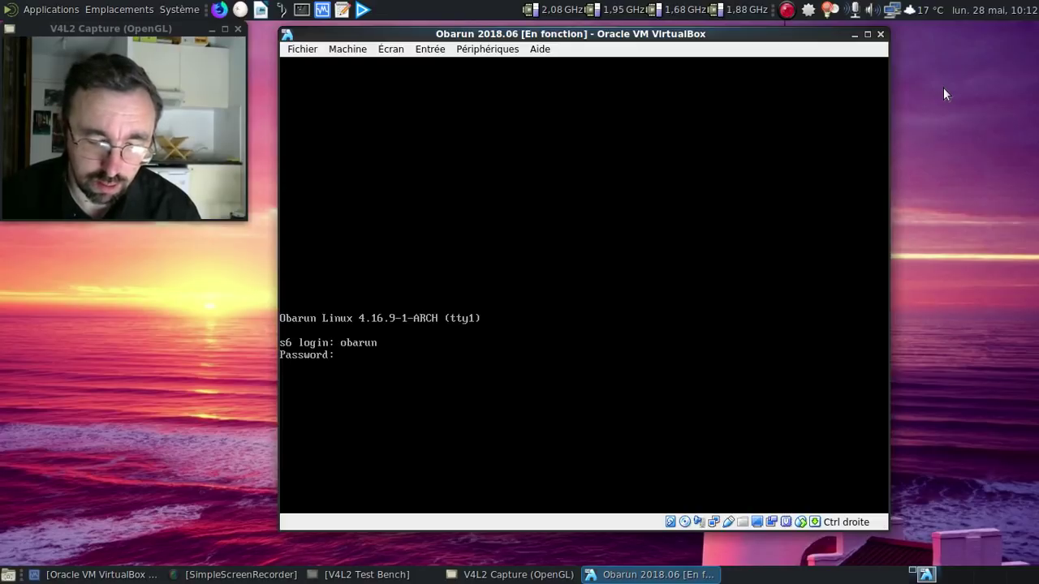
key("Return")
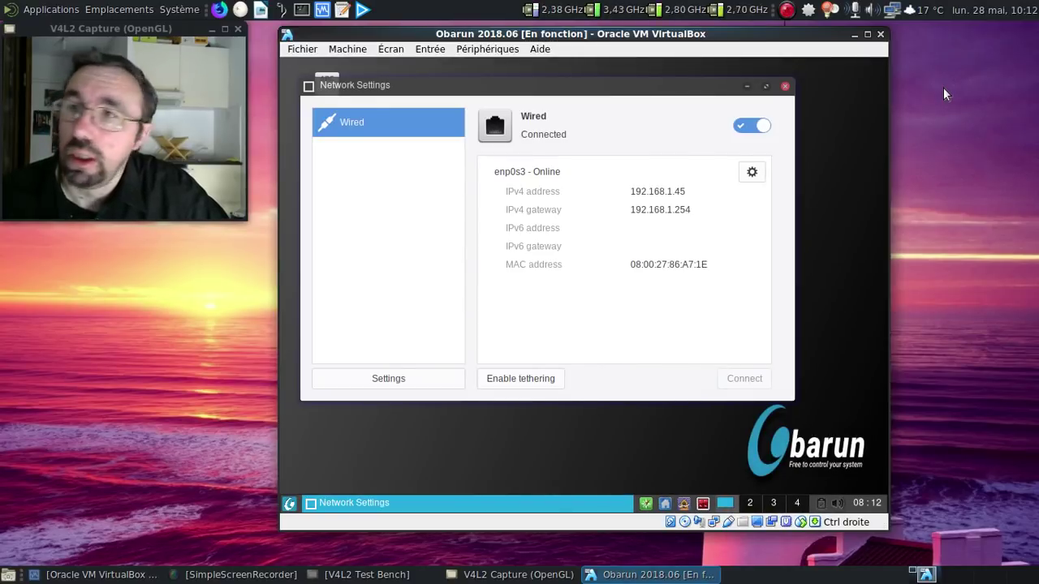
left_click(785, 86)
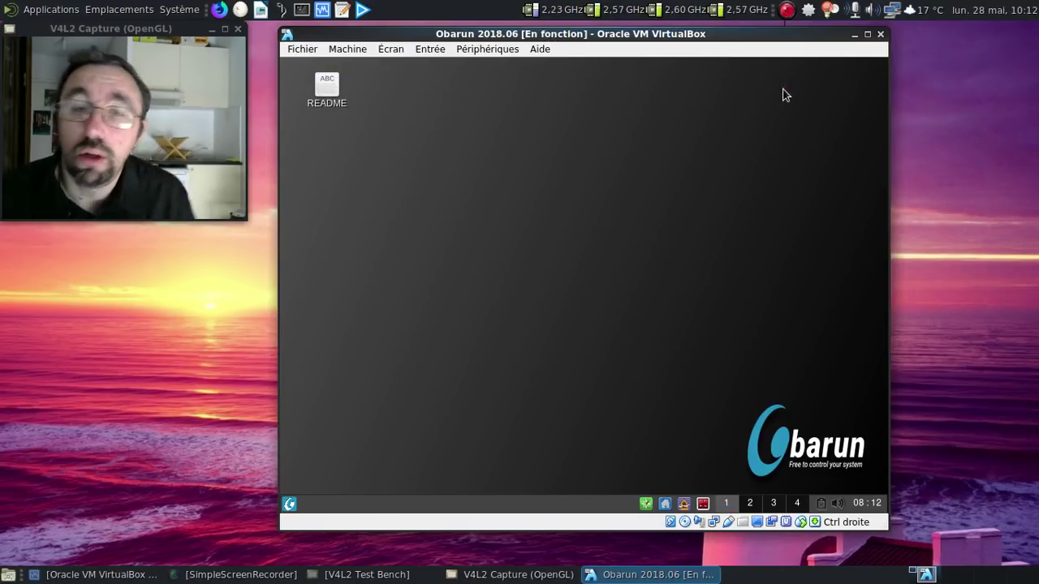
Open the README file from the Obarun desktop
left_click(319, 100)
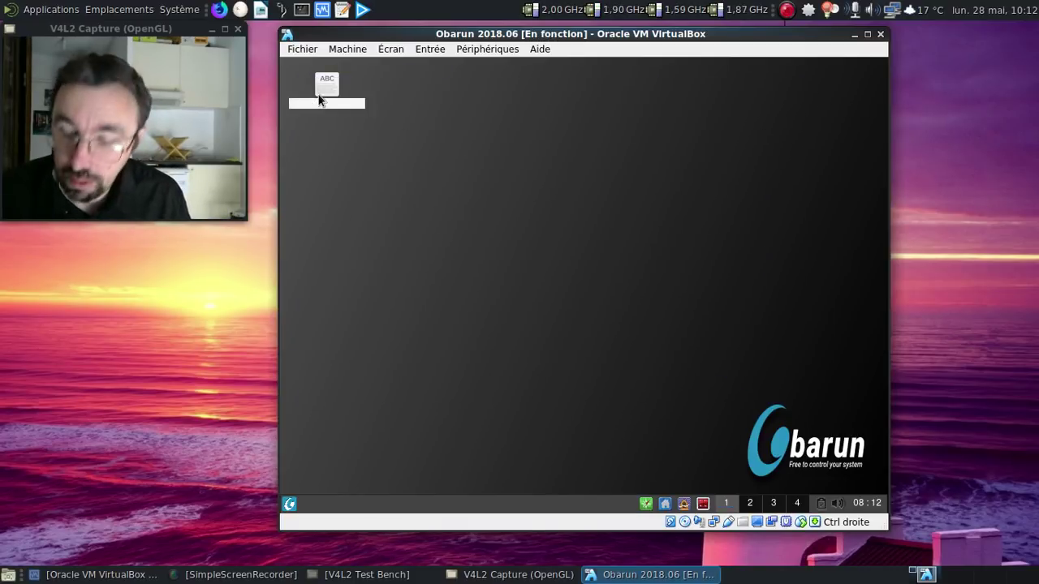
double_click(319, 98)
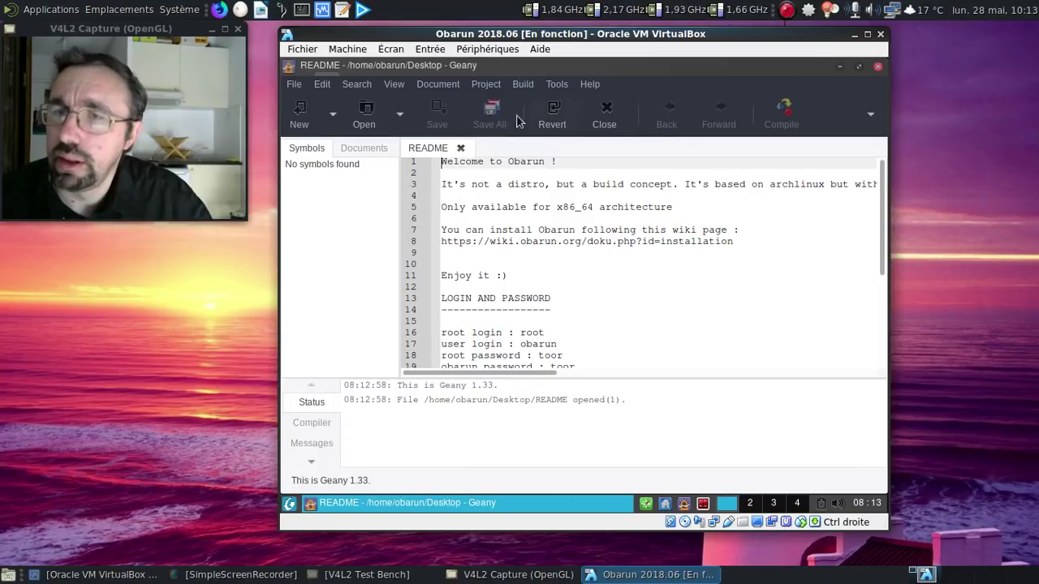
left_click(383, 89)
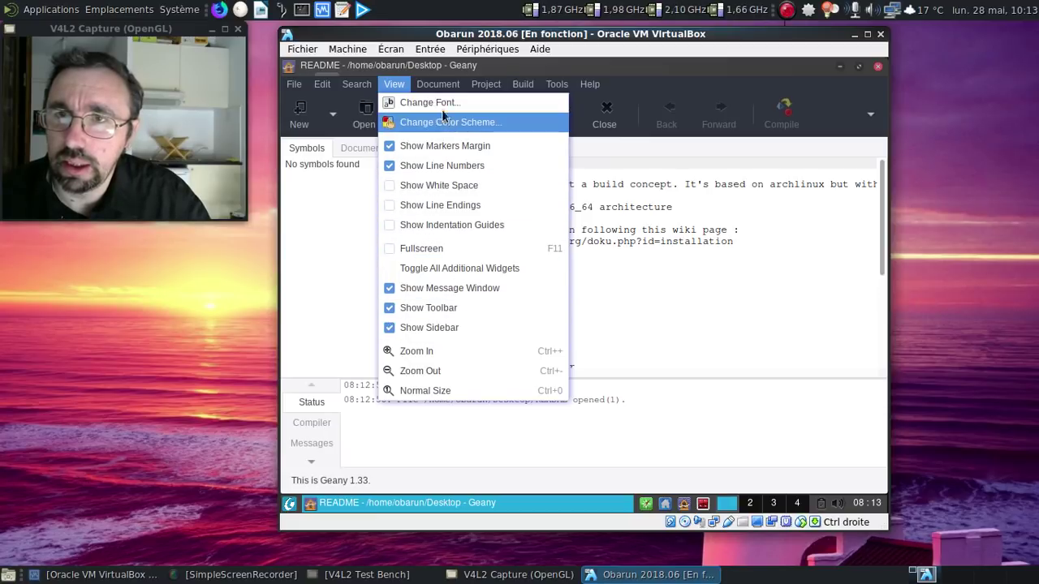
mouse_move(513, 90)
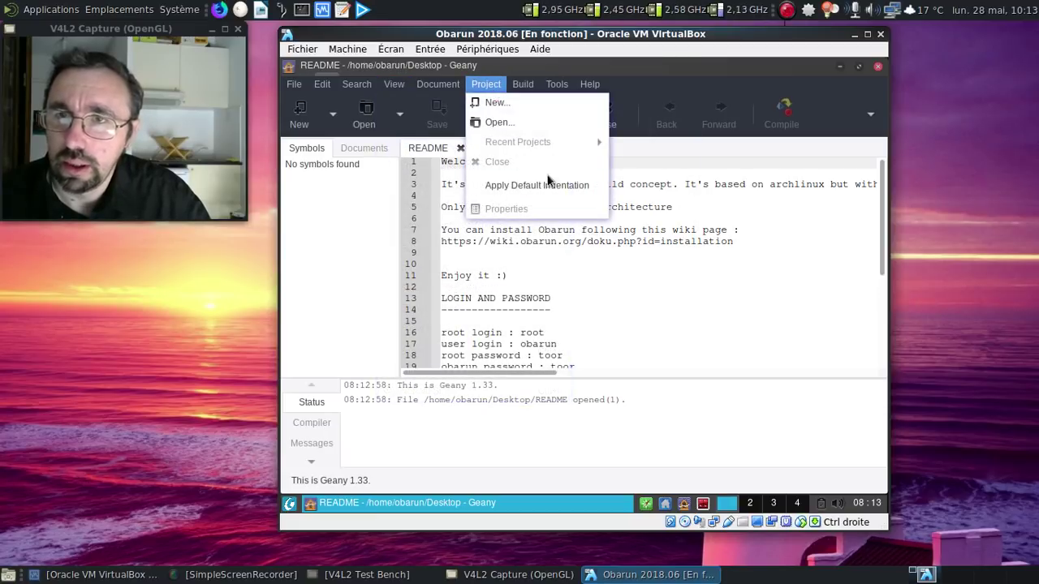
left_click(711, 324)
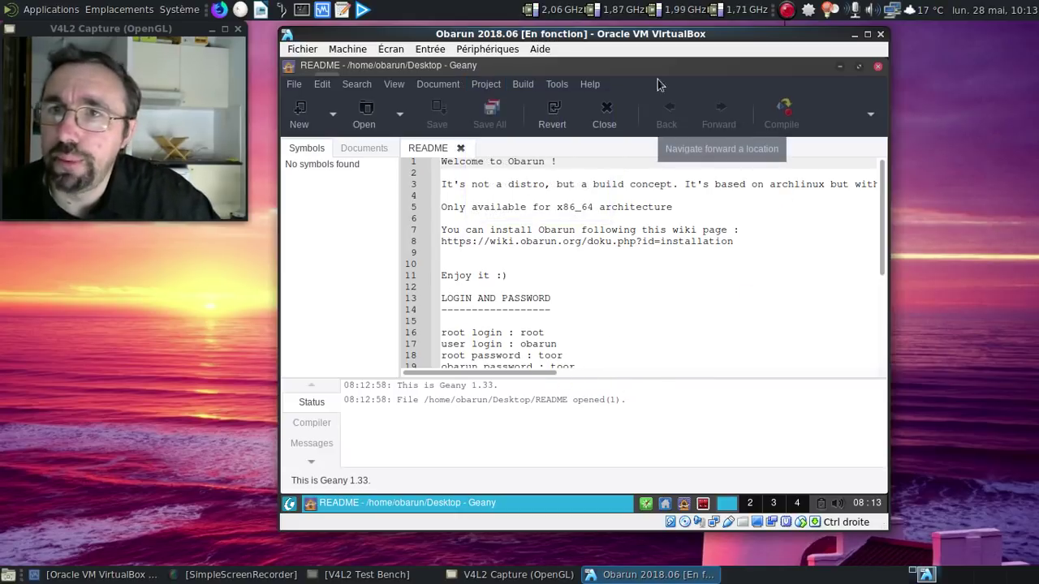
left_click(393, 84)
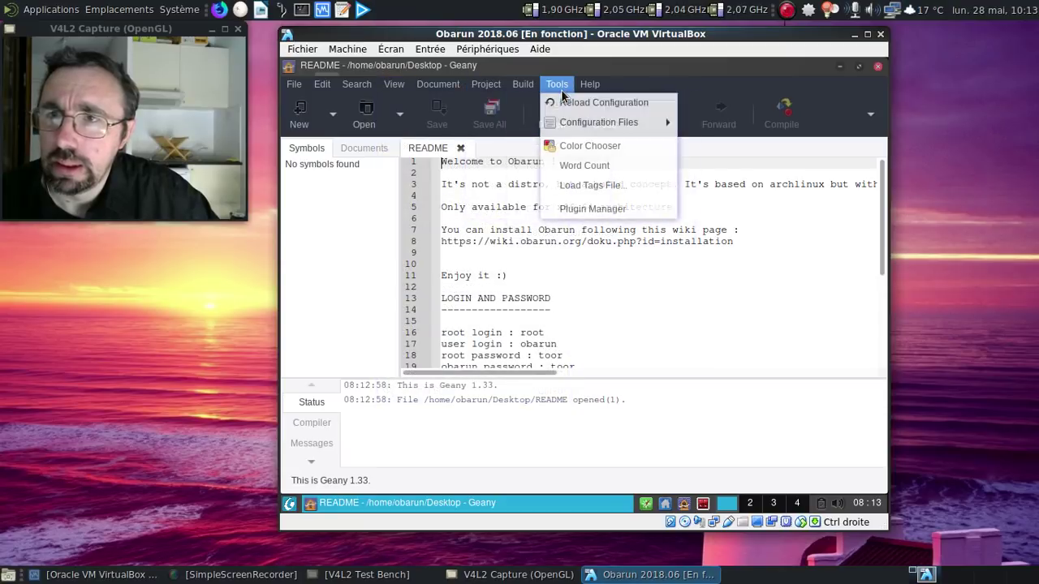
mouse_move(348, 80)
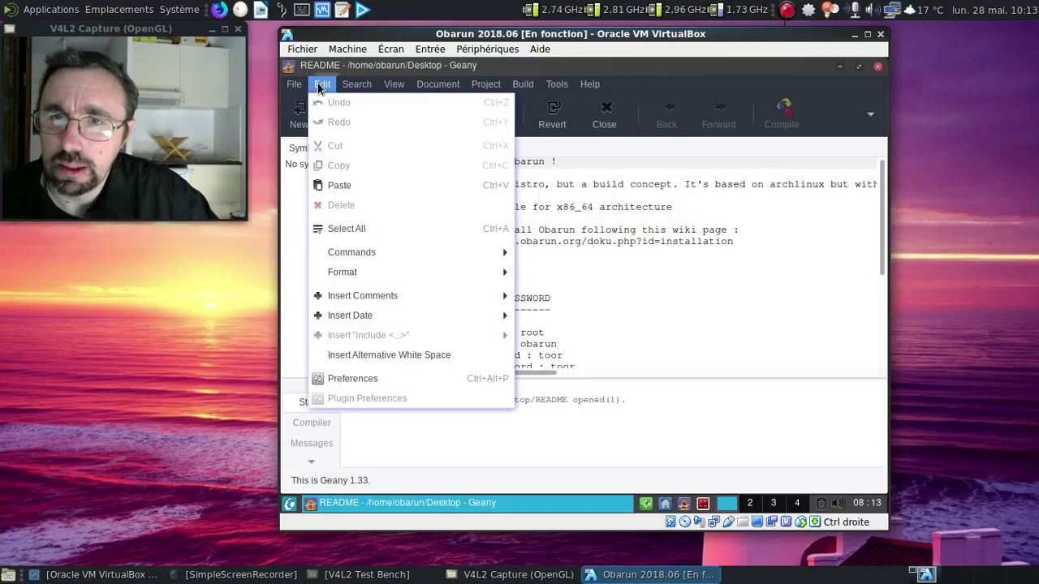
left_click(319, 86)
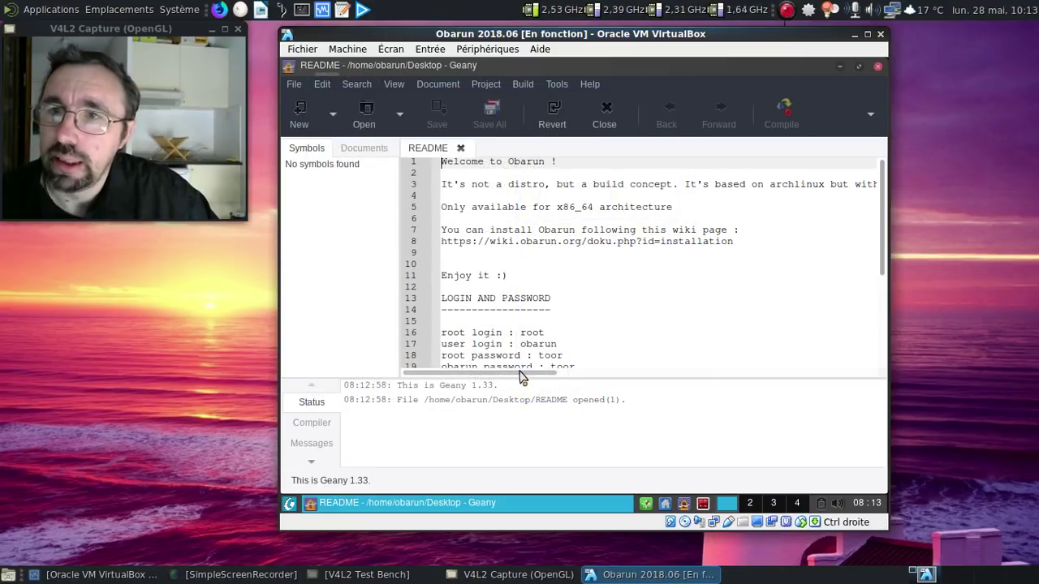
Read the README from the introduction through the JWM hotkeys to the contact information, and close the editor
left_click_drag(519, 376, 532, 377)
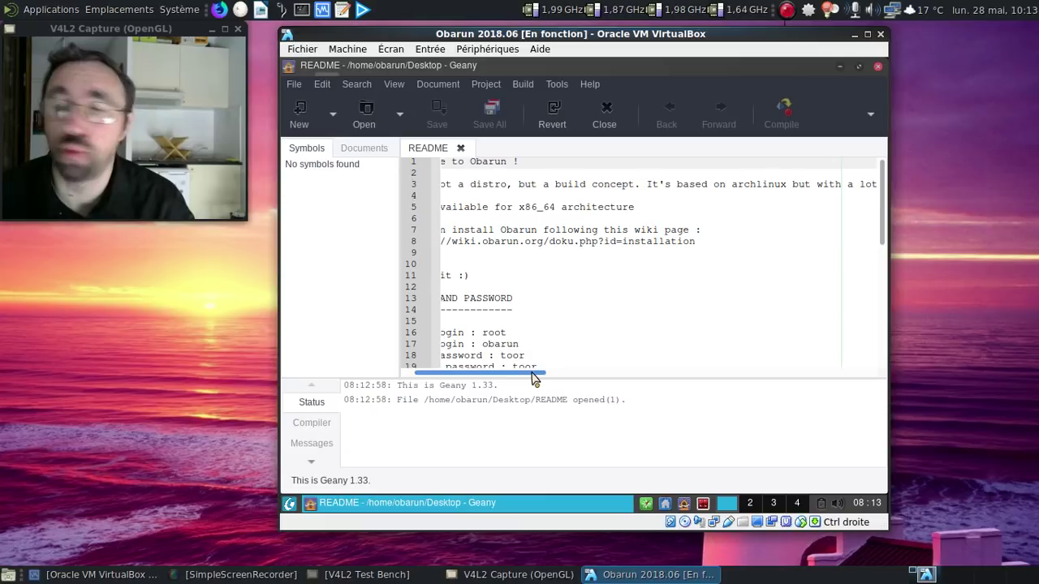
left_click_drag(534, 377, 454, 382)
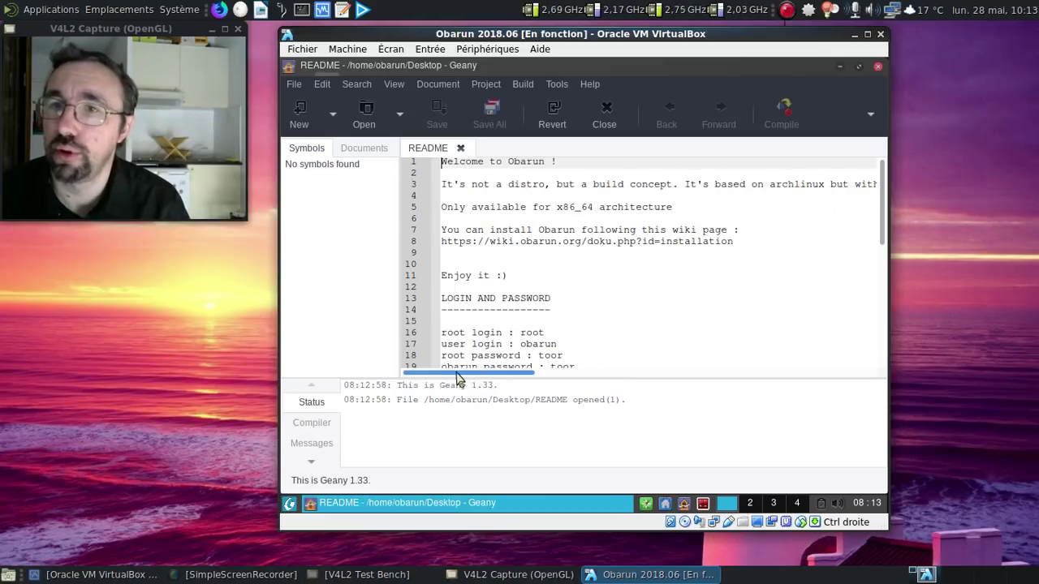
scroll(649, 211, "down", 5)
scroll(644, 226, "down", 2)
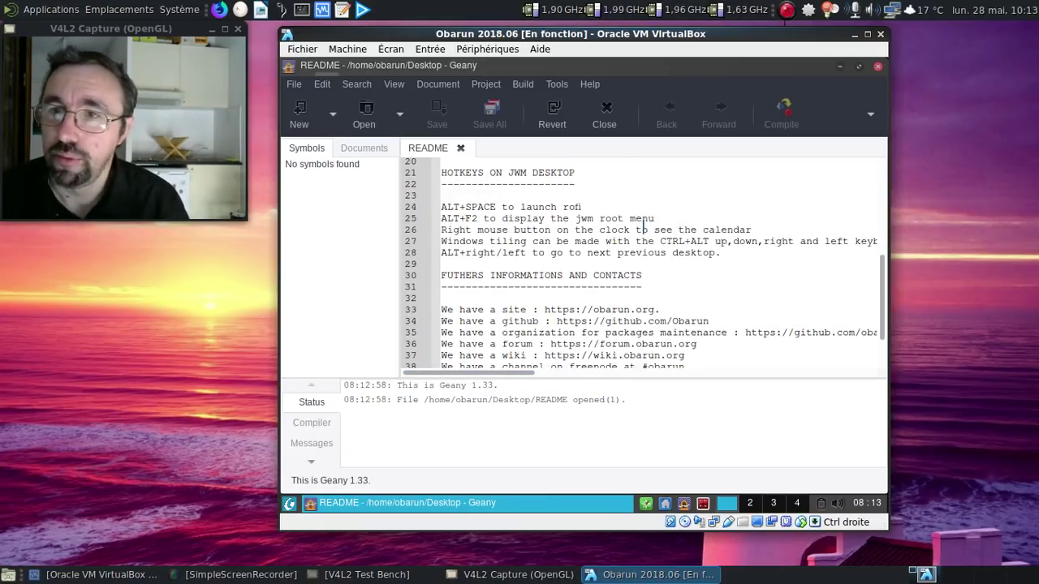
scroll(643, 229, "down", 1)
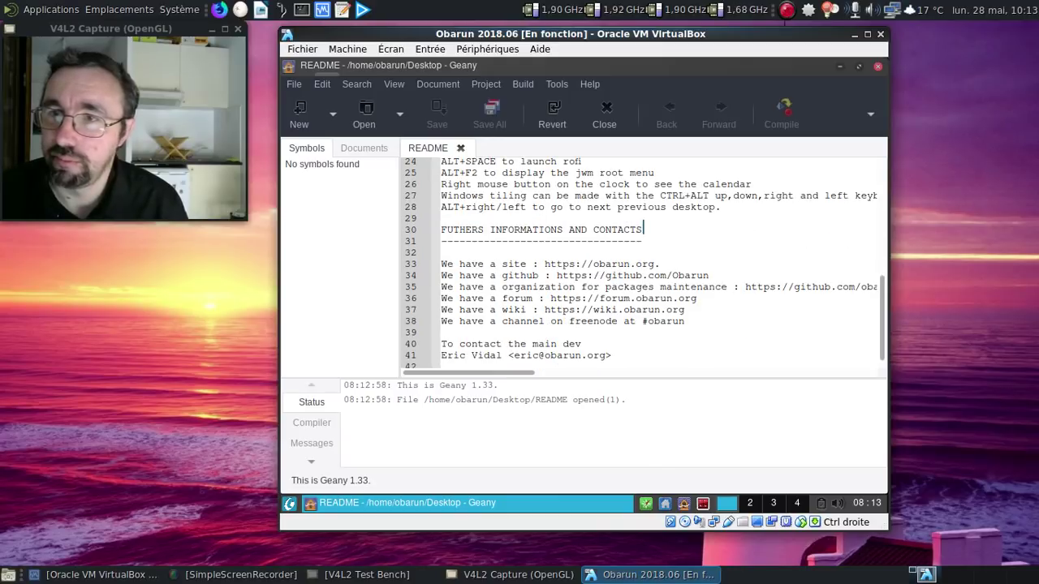
scroll(643, 229, "down", 1)
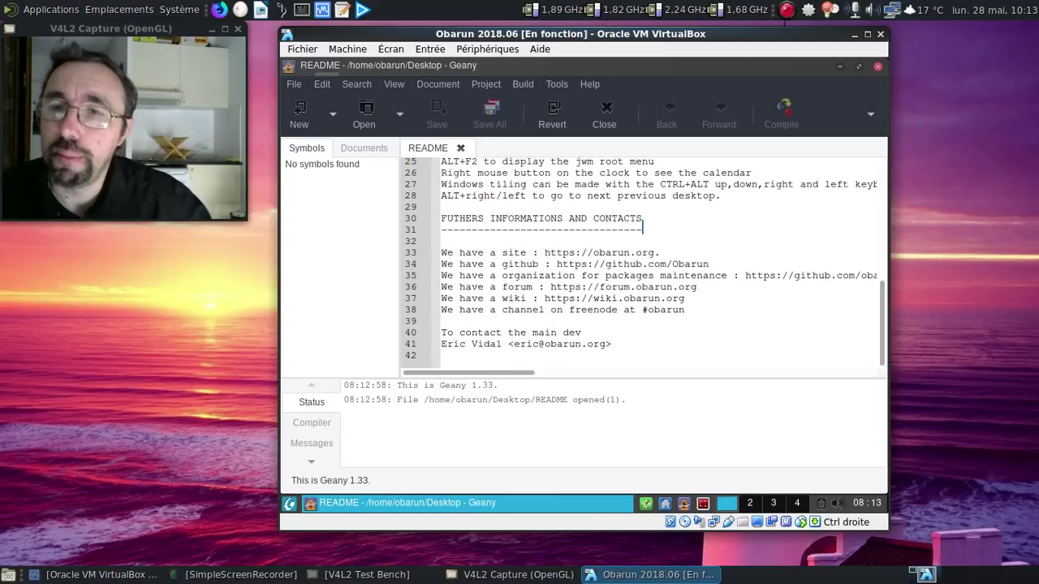
left_click(876, 68)
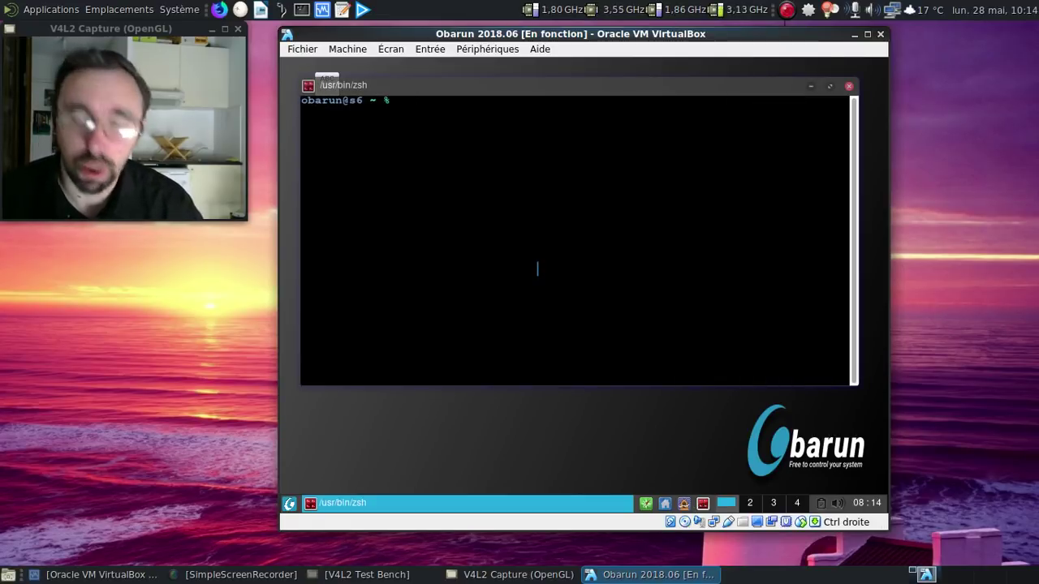
Run setxkbmap fr in the terminal to set the keyboard layout to French
type("set")
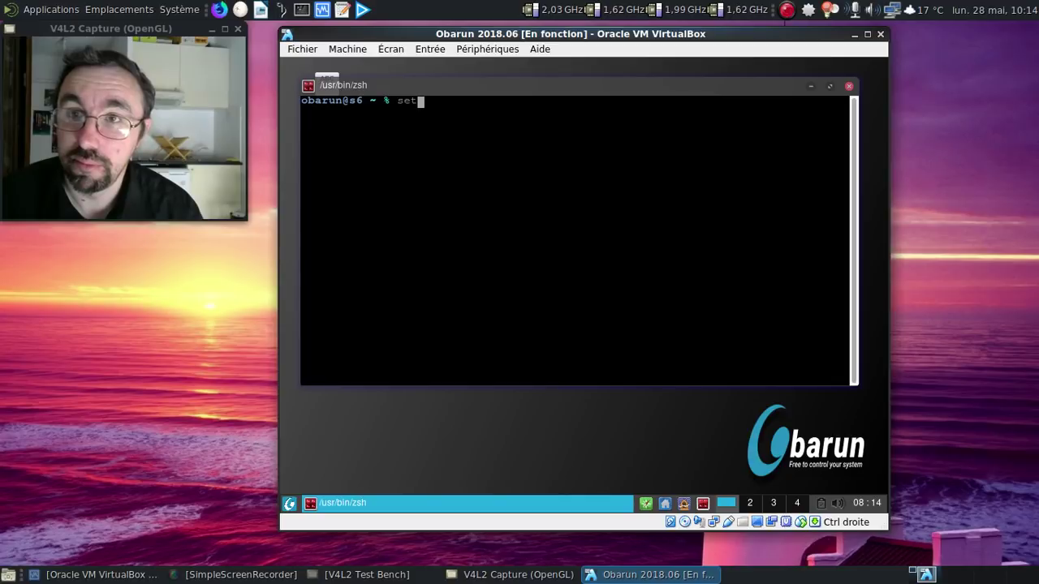
type("xkbmap fr")
key("Return")
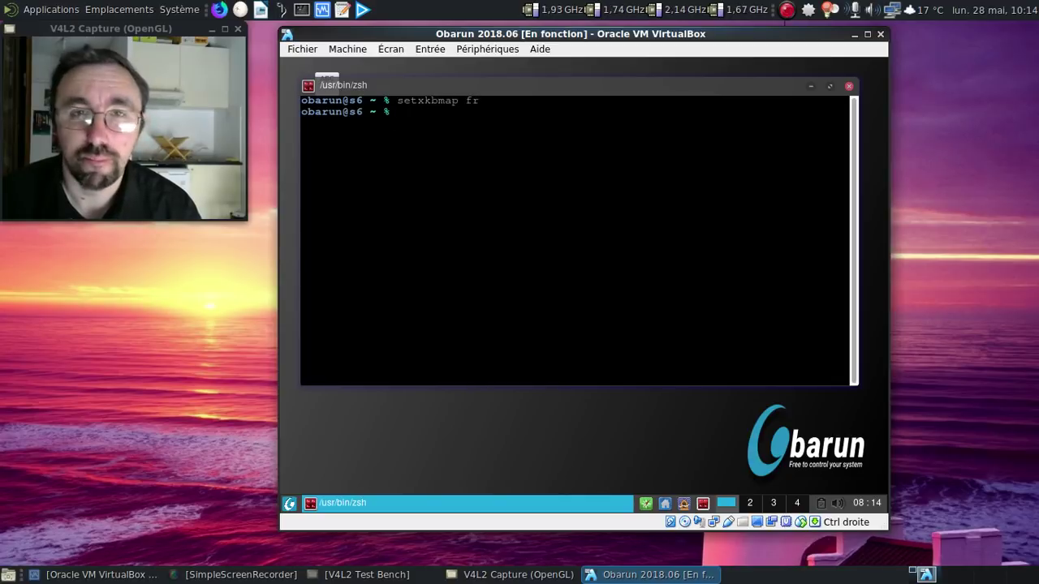
Switch to the root account with su, entering the root password, and launch gparted from the root shell
type("su")
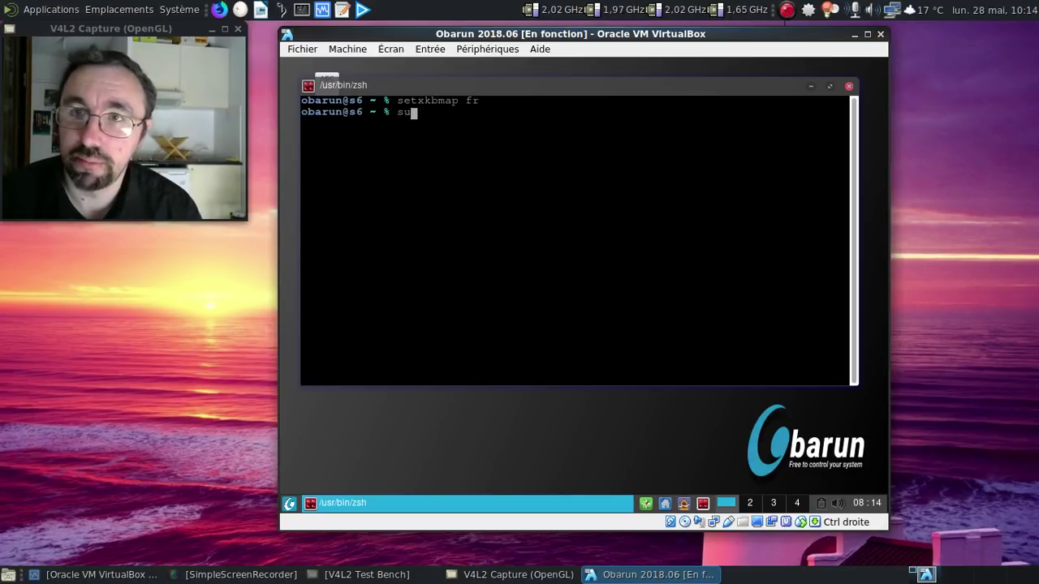
key("Return")
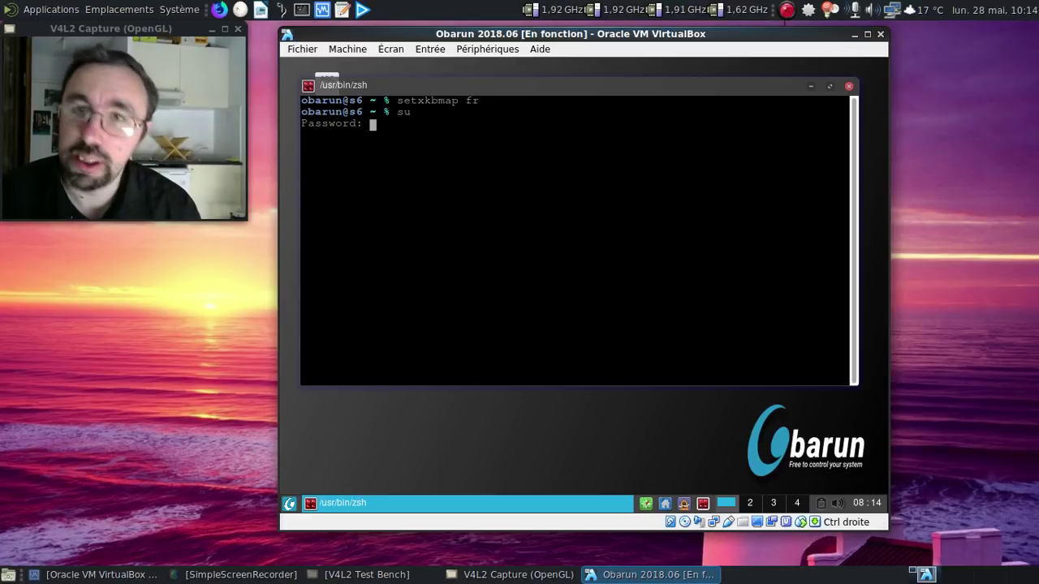
key("Return")
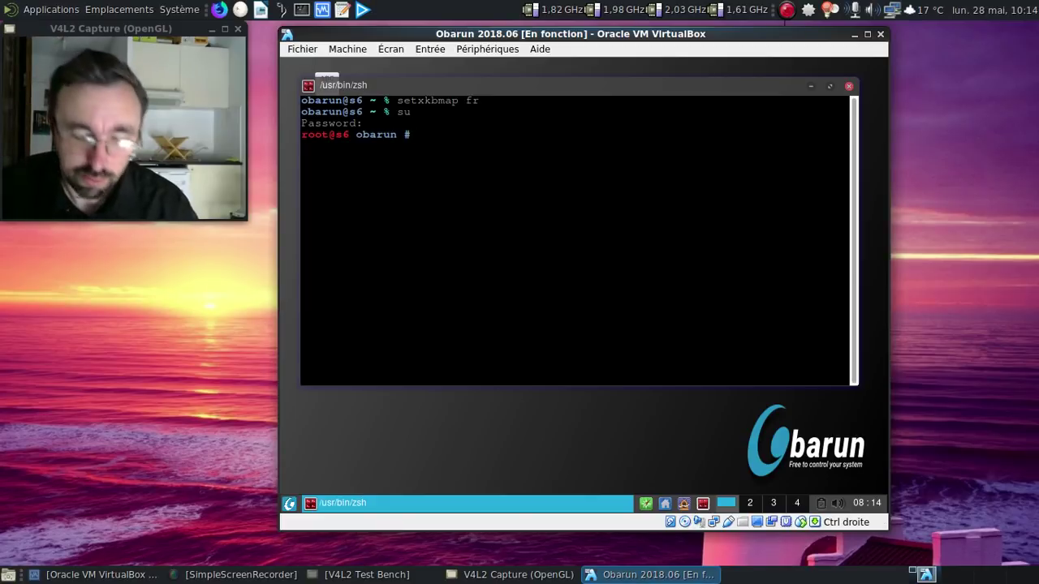
type("gparted")
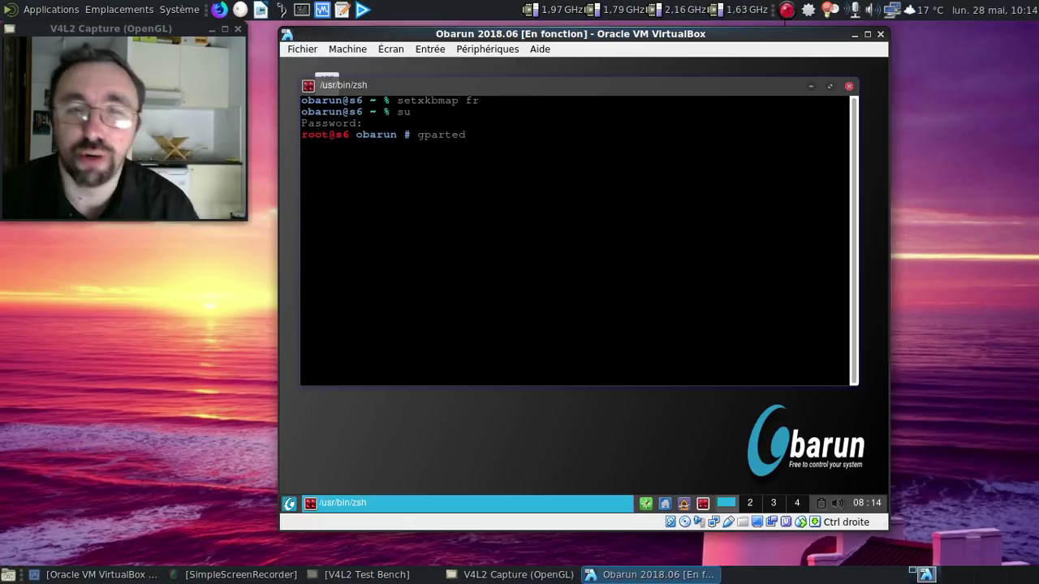
key("Return")
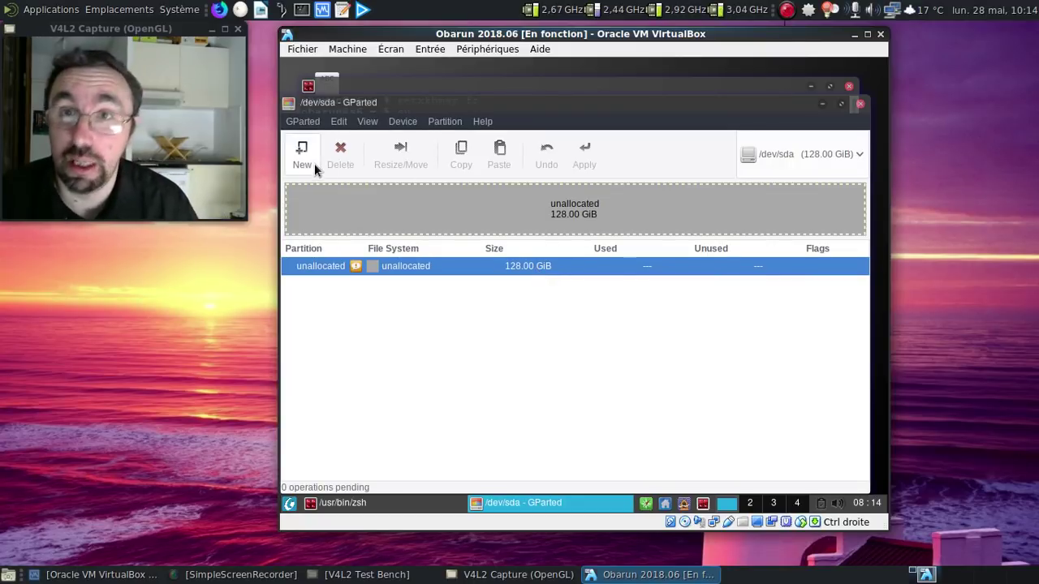
Try to add a new partition in the unallocated space of /dev/sda
left_click(310, 160)
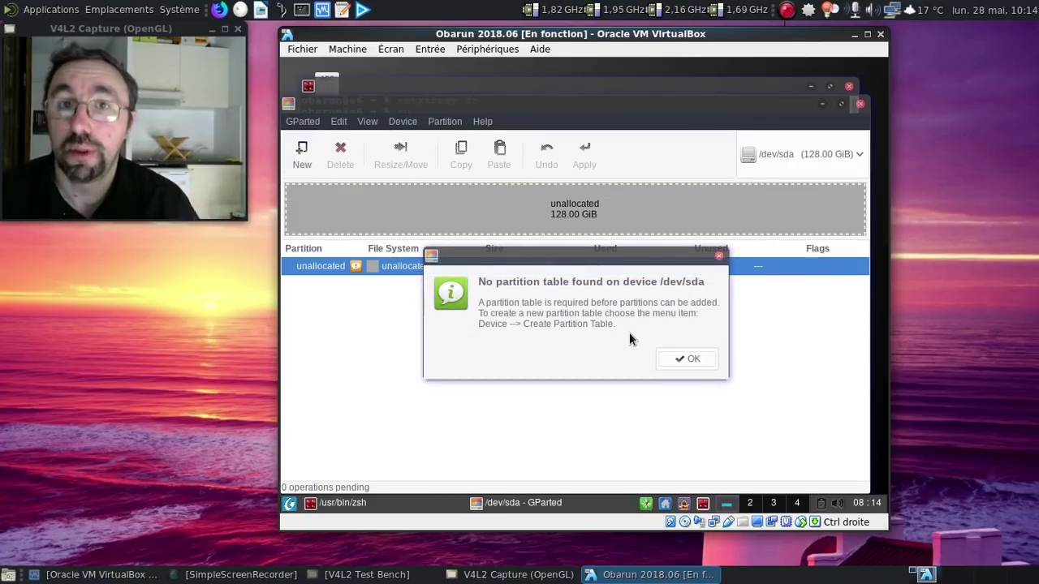
left_click(692, 360)
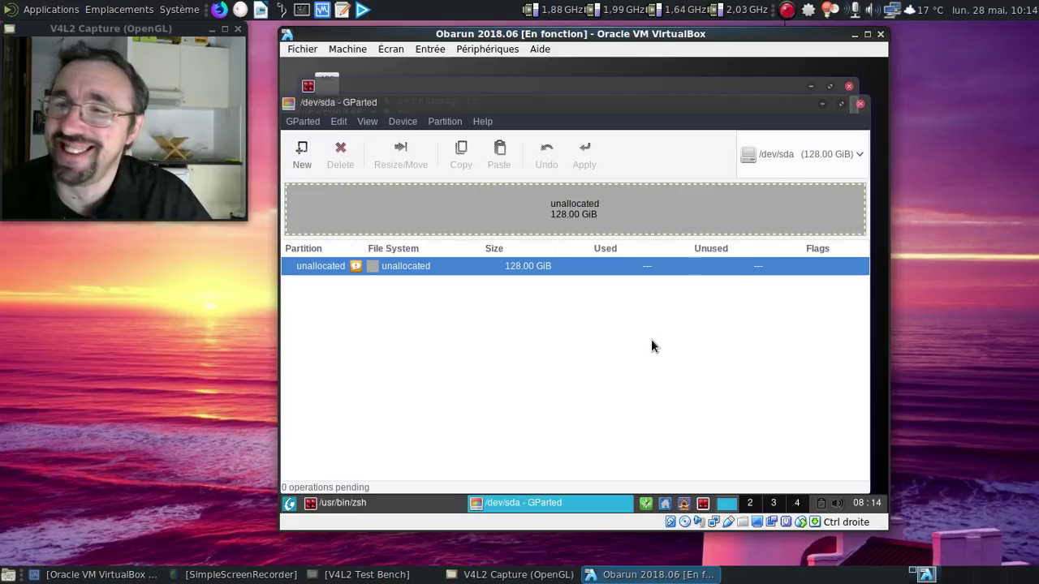
left_click(435, 122)
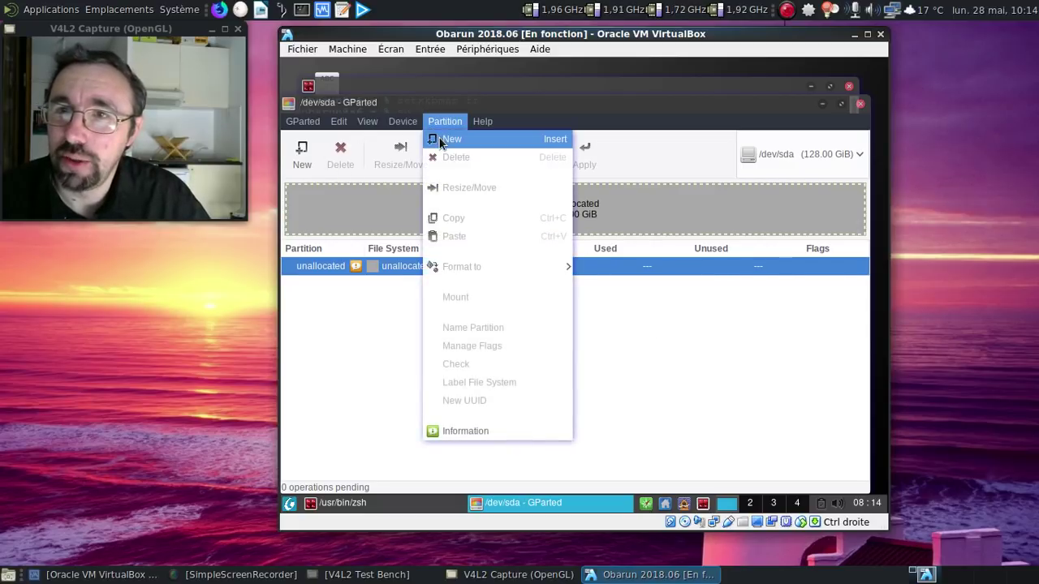
left_click(438, 137)
left_click(694, 359)
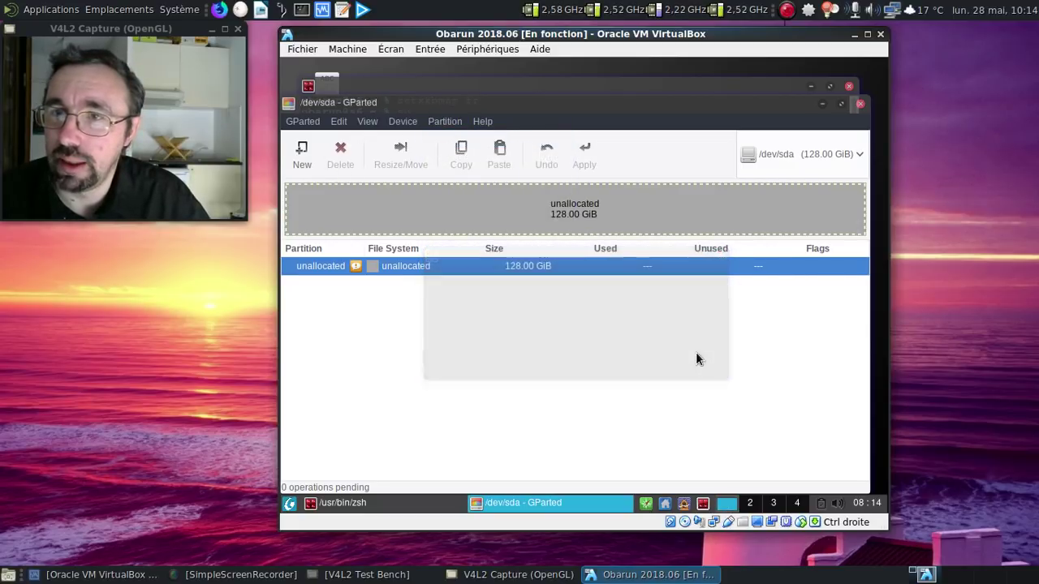
Create a new msdos partition table on /dev/sda
left_click(404, 121)
left_click(417, 132)
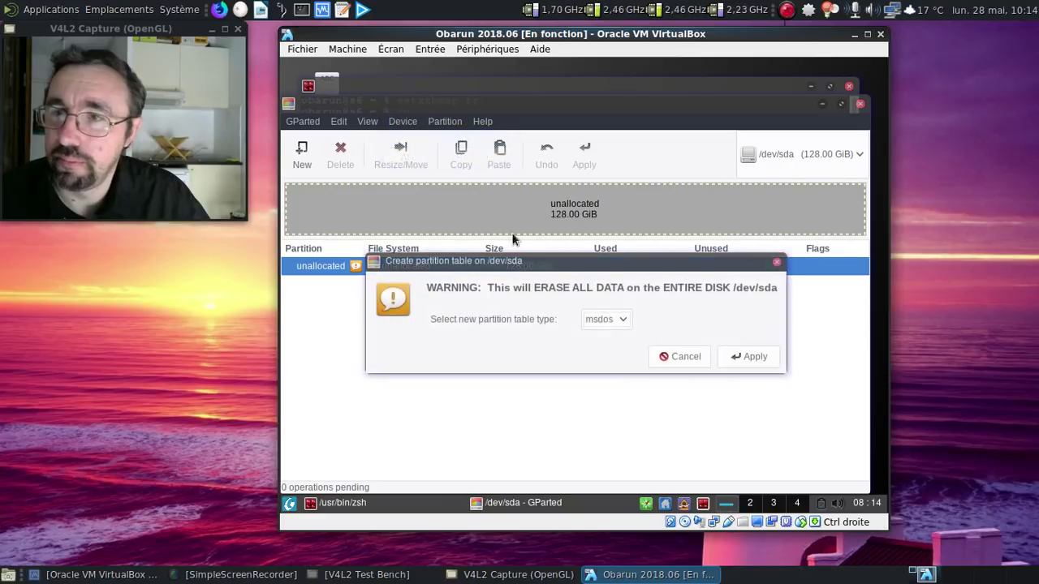
left_click(746, 357)
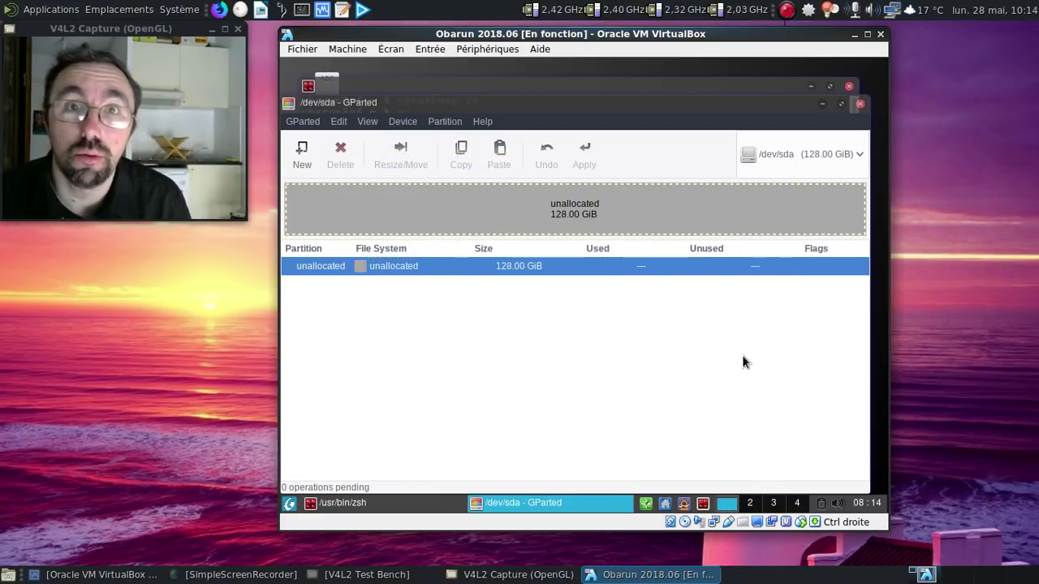
Add a 512 MiB ext4 primary partition at the start of the unallocated space on /dev/sda
right_click(363, 214)
left_click(392, 212)
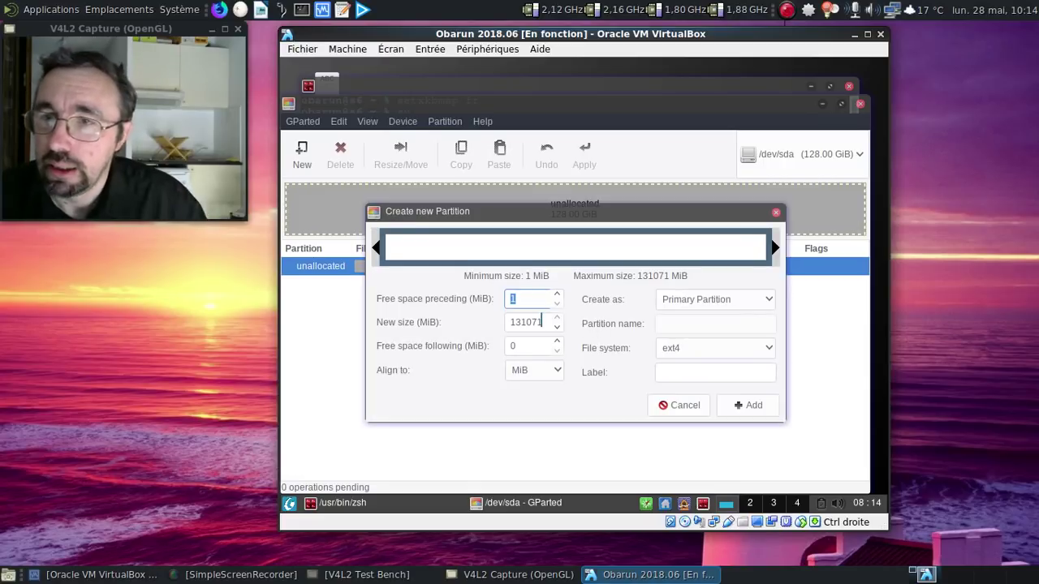
key("Tab")
type("512")
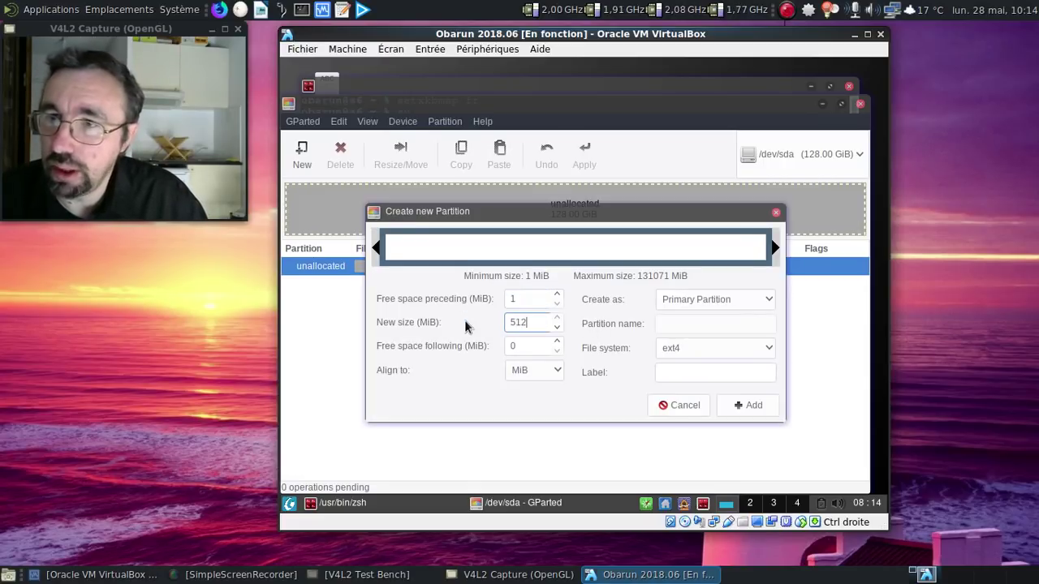
left_click(747, 405)
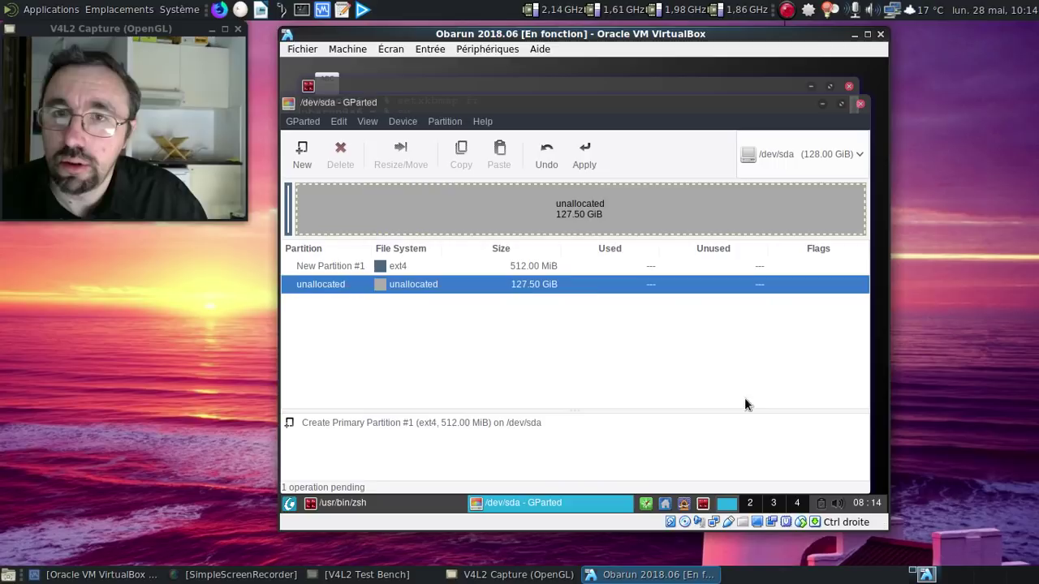
Add a second primary ext4 partition of 4096 MiB after the 512 MiB one
right_click(441, 205)
left_click(466, 211)
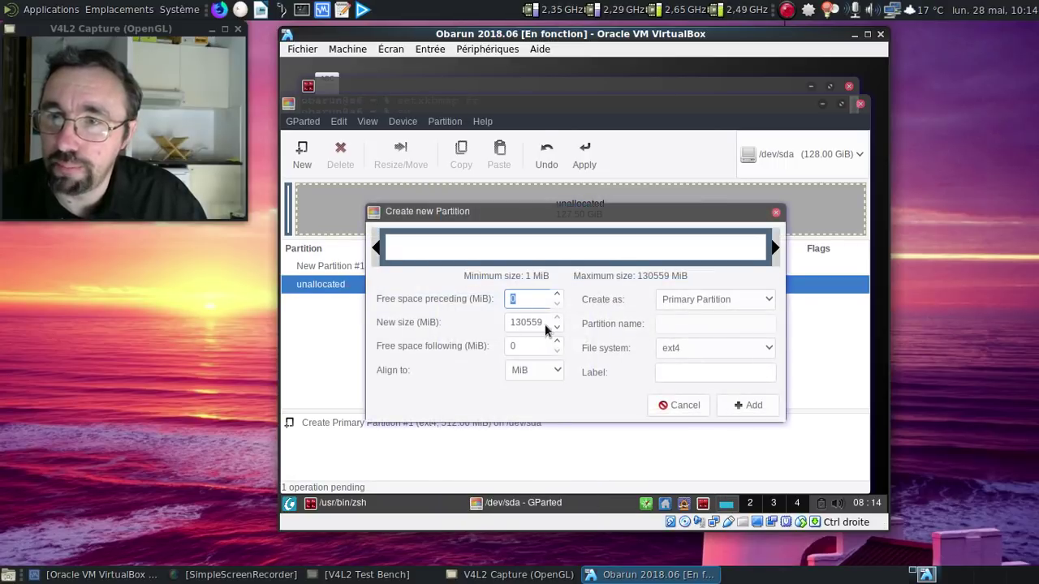
key("Tab")
type("409")
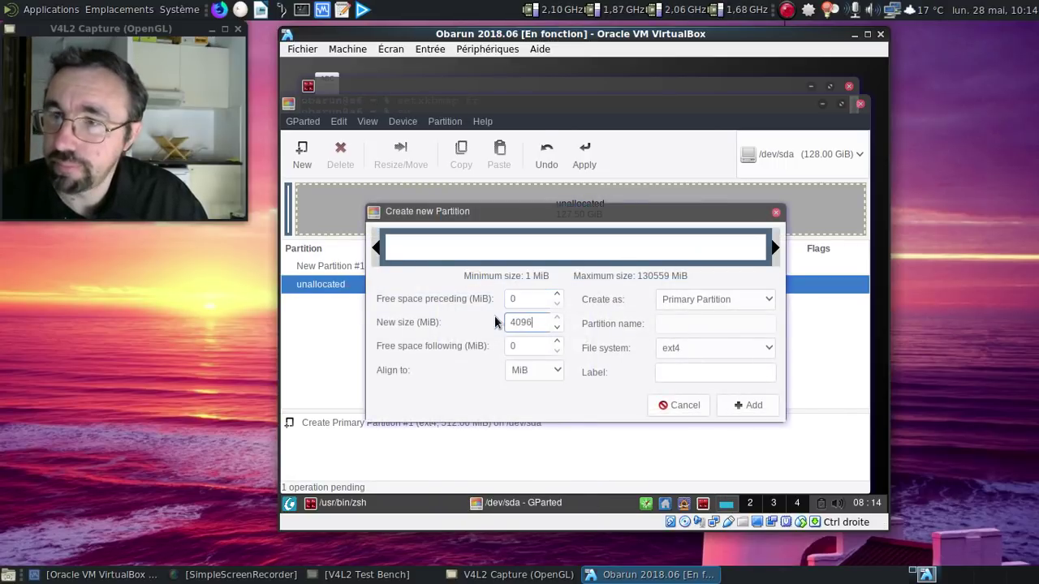
left_click(750, 405)
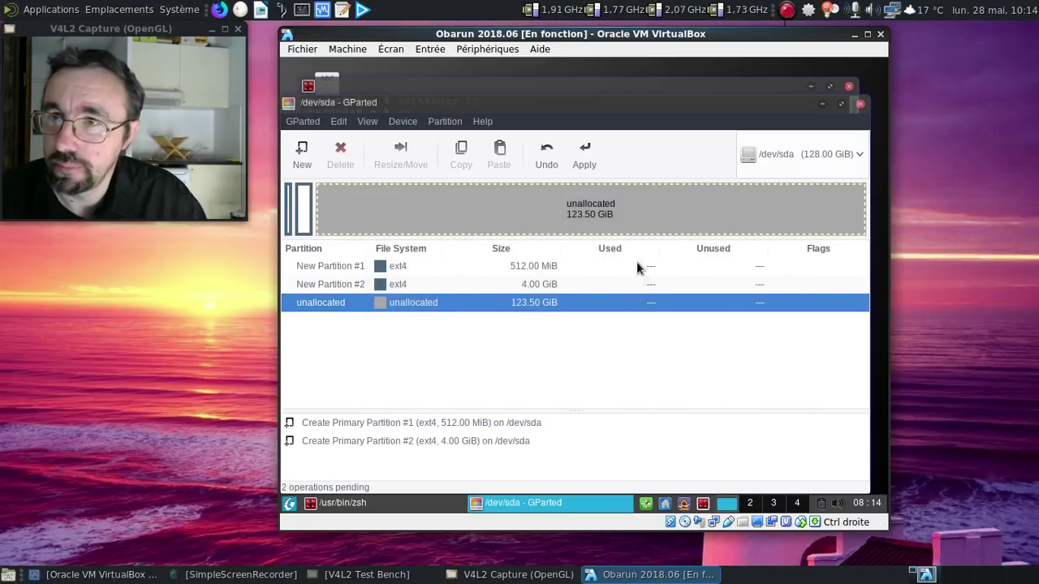
Set New Partition #2 to be formatted as linux-swap
left_click(419, 283)
right_click(445, 288)
mouse_move(542, 201)
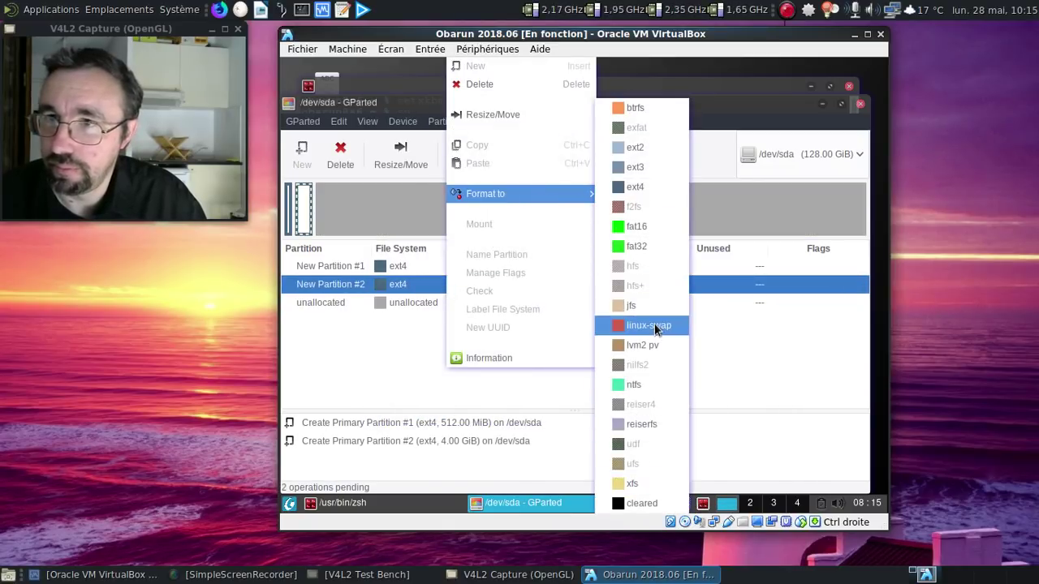
left_click(656, 325)
Add a third primary ext4 partition of 20480 MiB after the swap partition
right_click(464, 212)
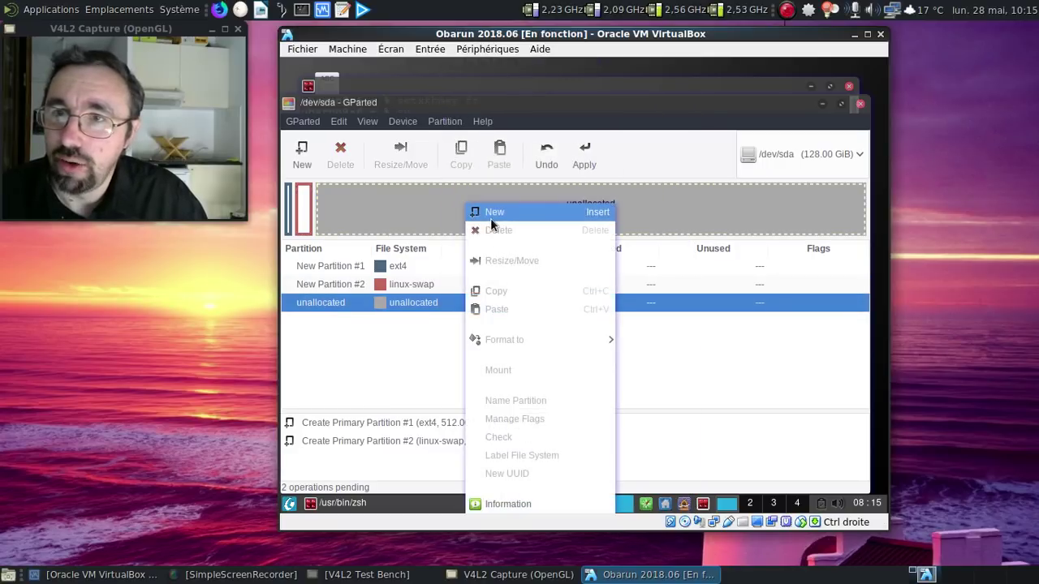
left_click(493, 216)
left_click_drag(542, 322, 488, 322)
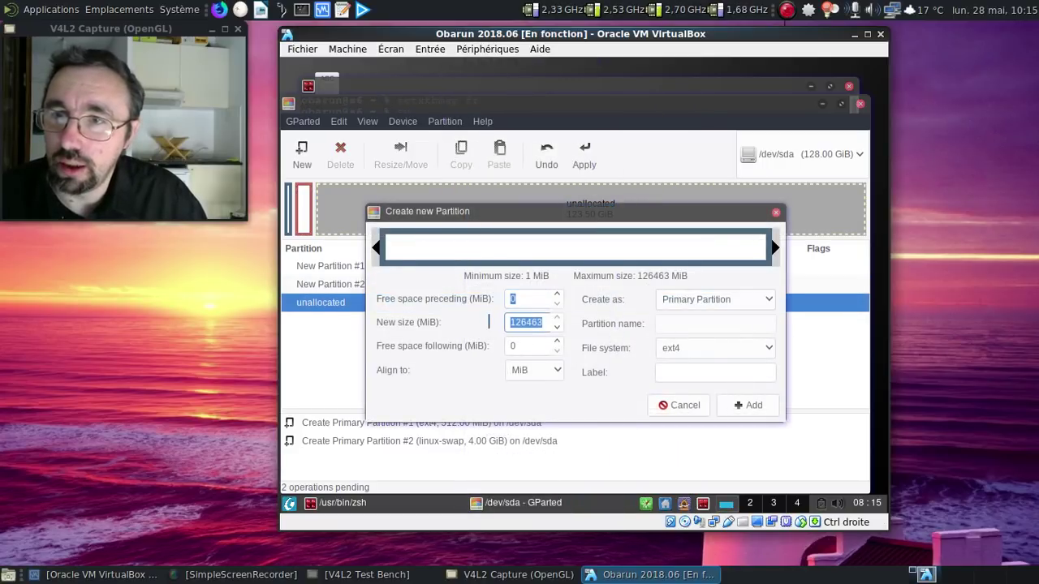
type("20480")
key("Tab")
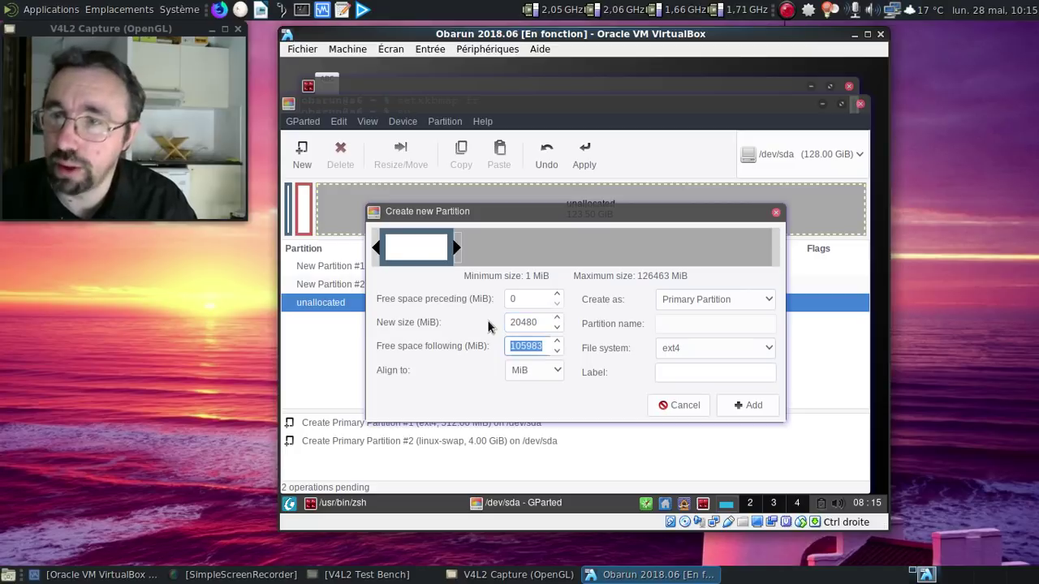
left_click(747, 405)
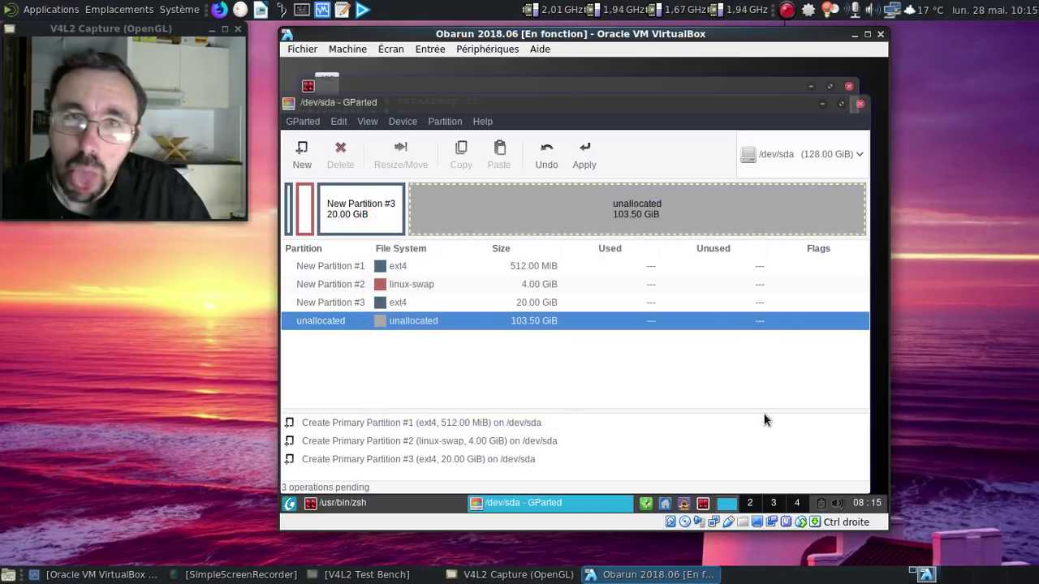
Add a fourth primary ext4 partition that fills all the remaining unallocated space
right_click(520, 200)
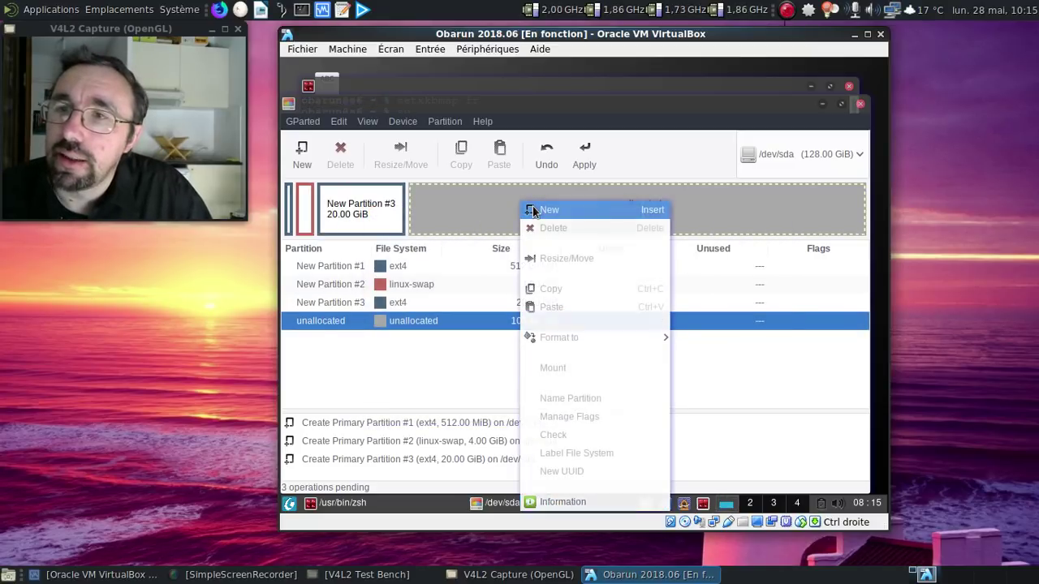
left_click(542, 210)
left_click(759, 411)
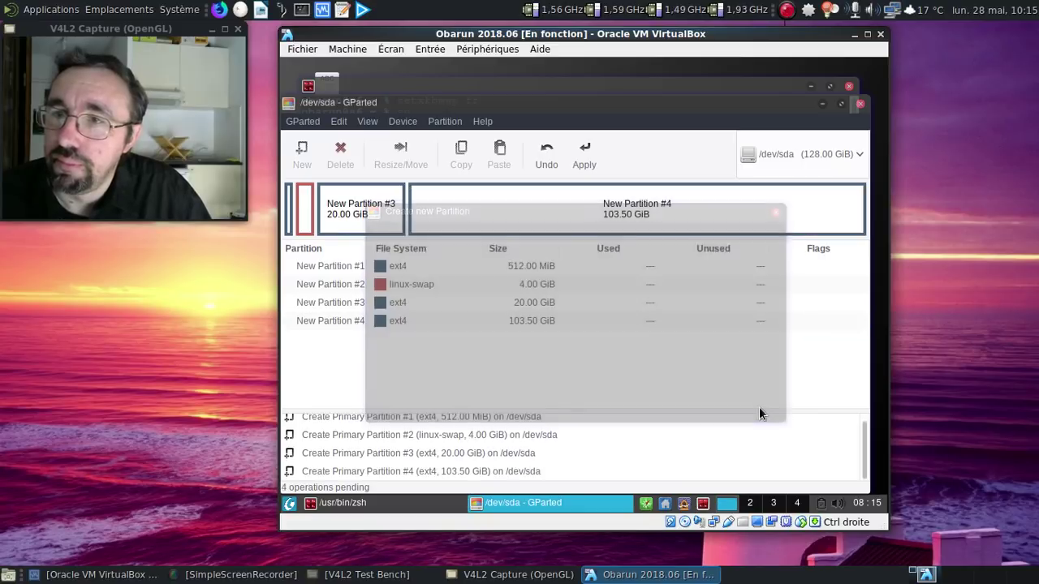
Apply the pending partition operations to /dev/sda and close GParted
left_click(584, 156)
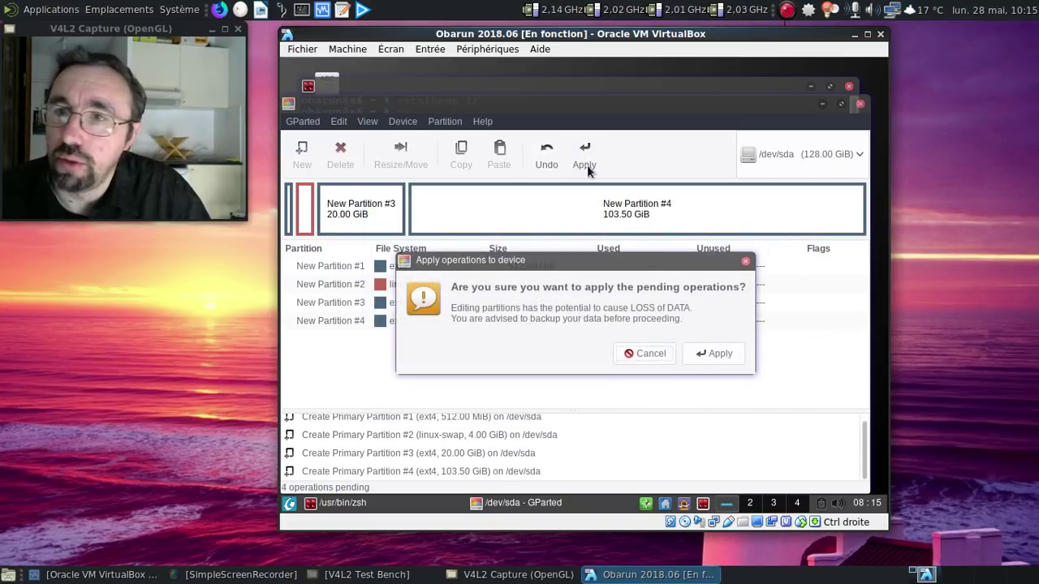
left_click(694, 355)
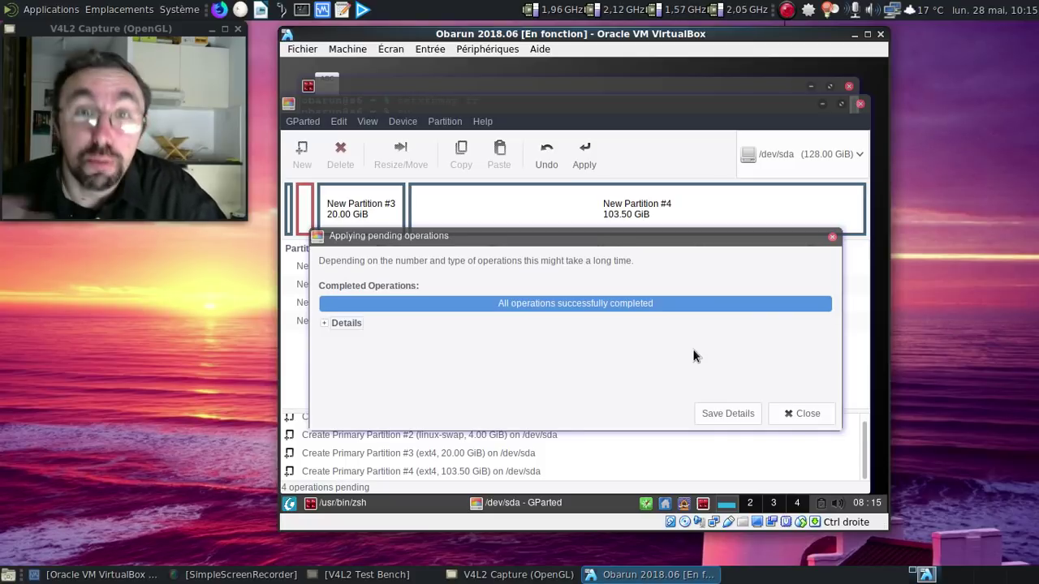
left_click(808, 415)
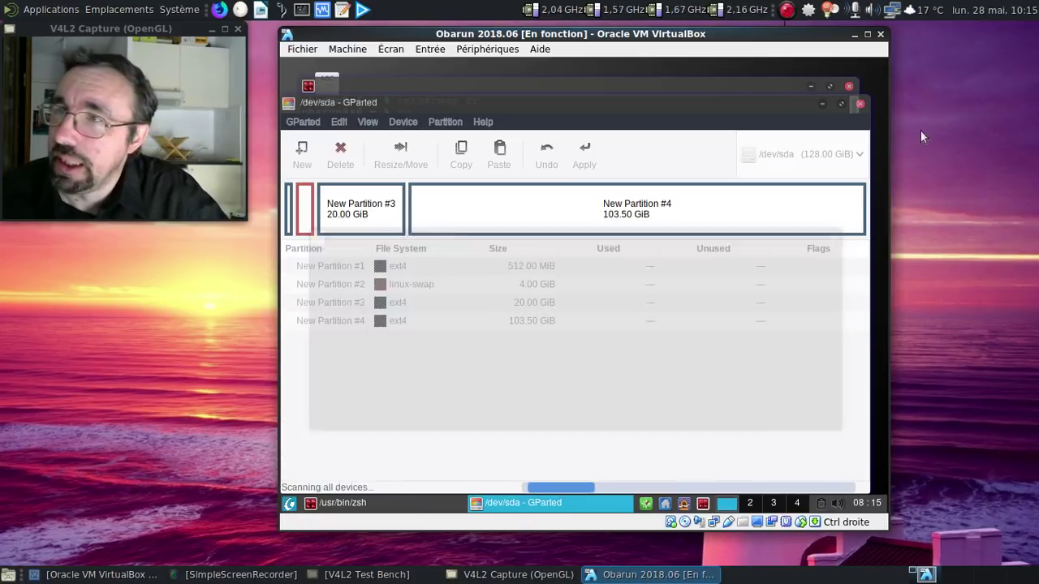
left_click(860, 105)
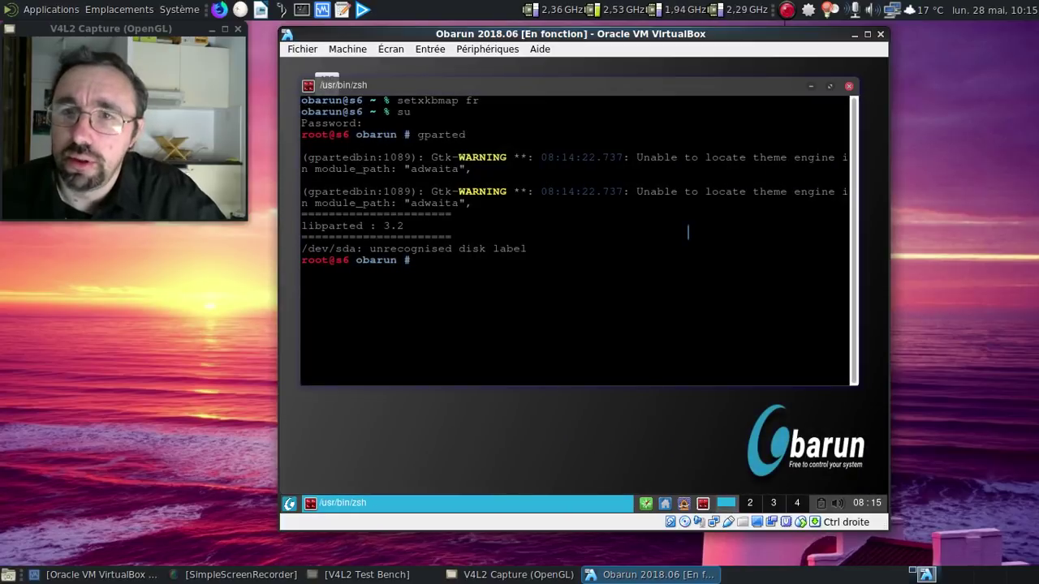
Mount the /dev/sda3 partition on /mnt from the root terminal
type("mount ")
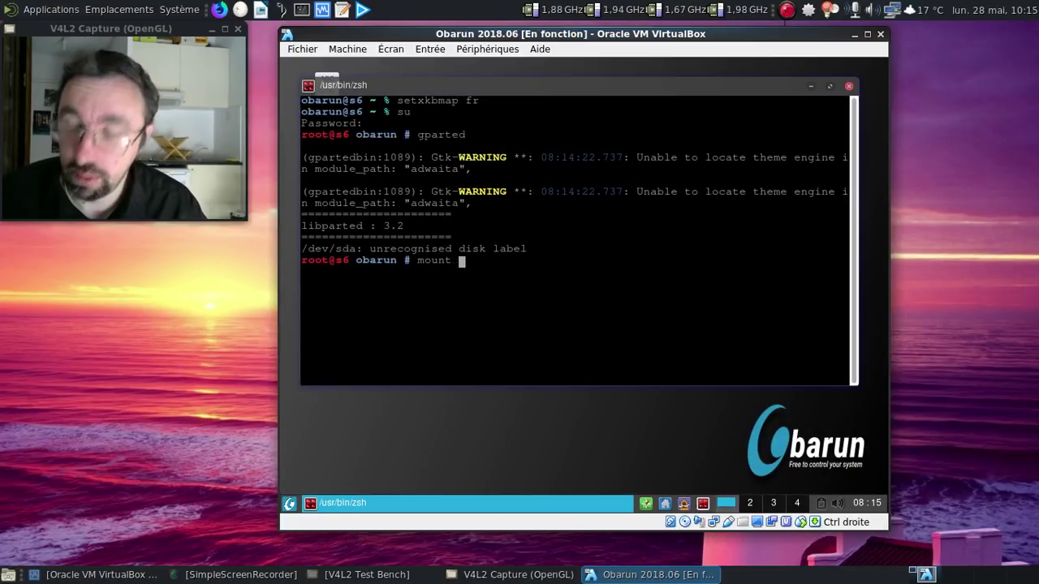
type("/dev/sda3 ")
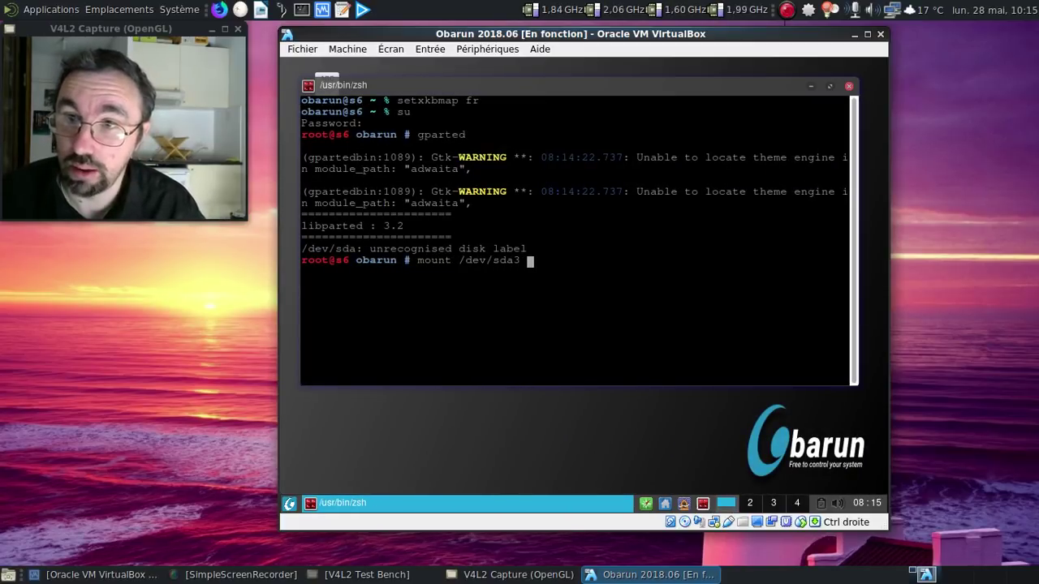
type("/mnt")
key("Return")
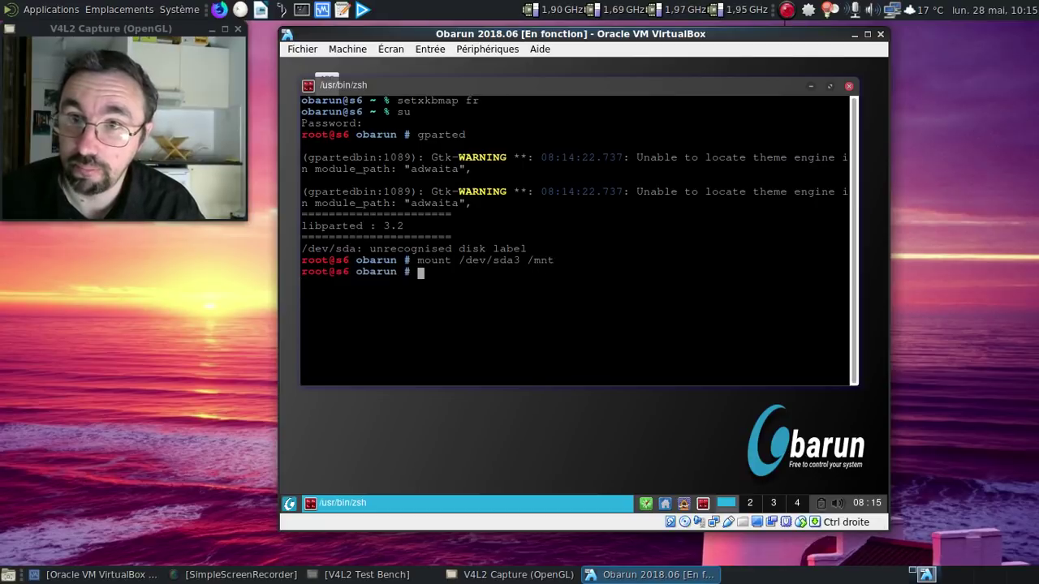
Create the boot and home directories under /mnt with a single mkdir command
type("mkid")
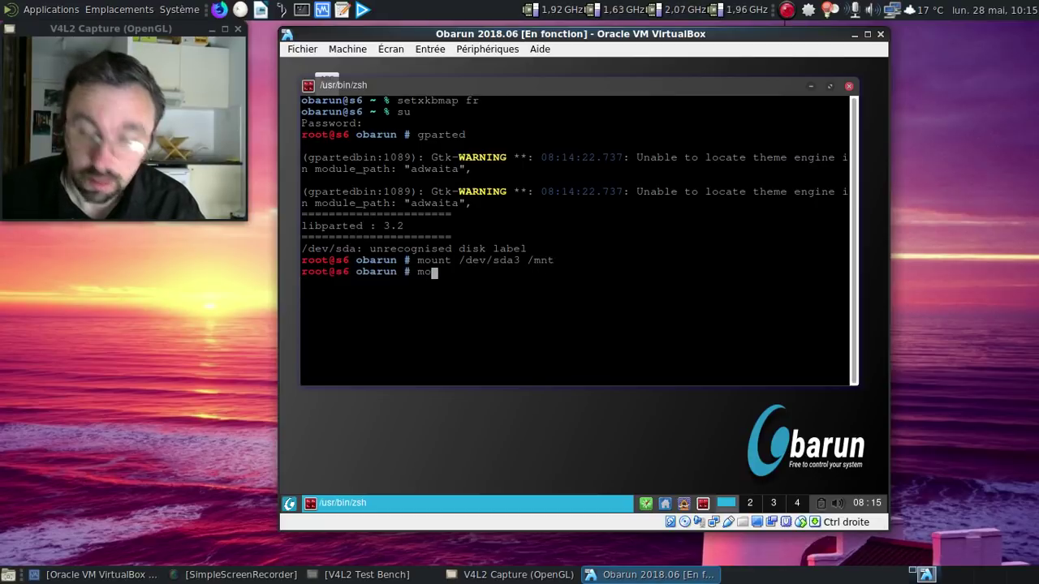
key("BackSpace")
key("BackSpace")
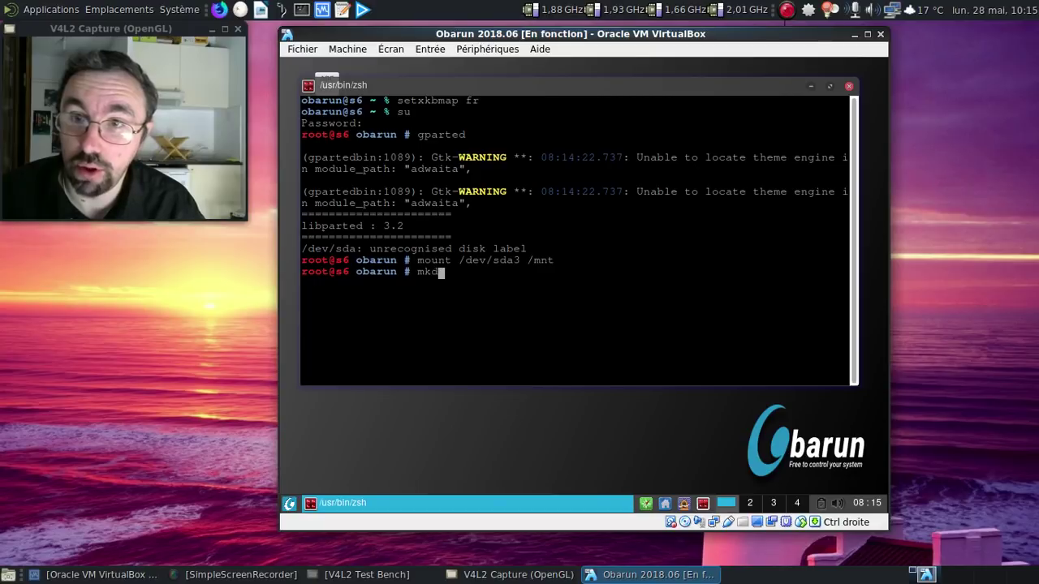
type("dir /mnt/boot/")
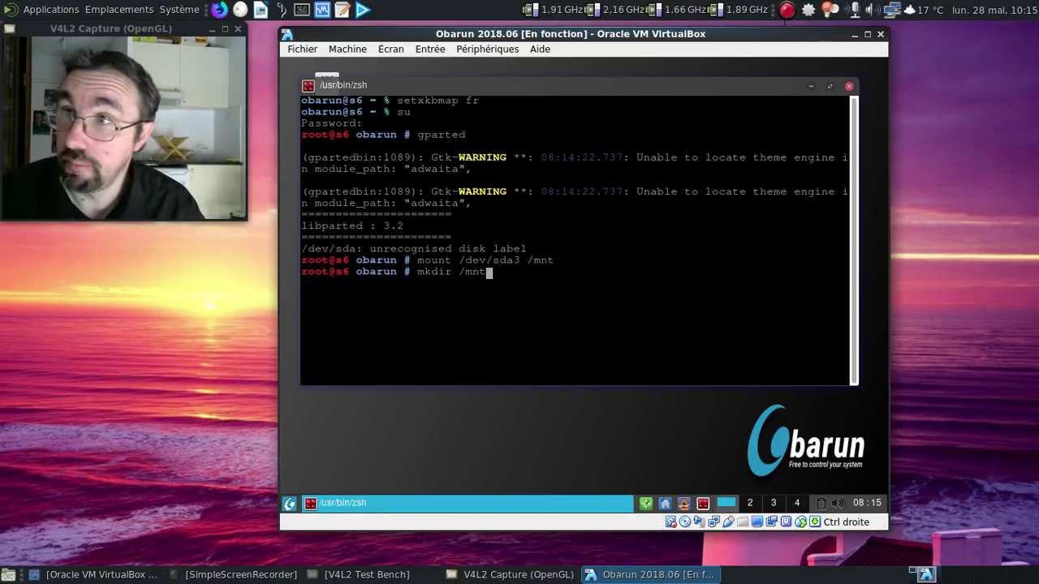
key("BackSpace")
key("BackSpace")
key("BackSpace")
key("BackSpace")
key("BackSpace")
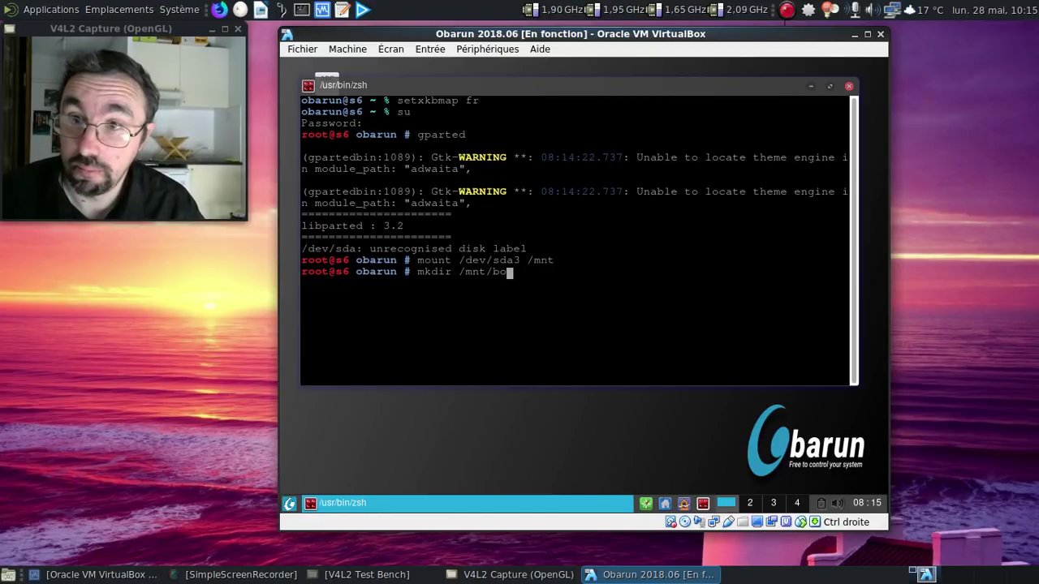
type("{boot,")
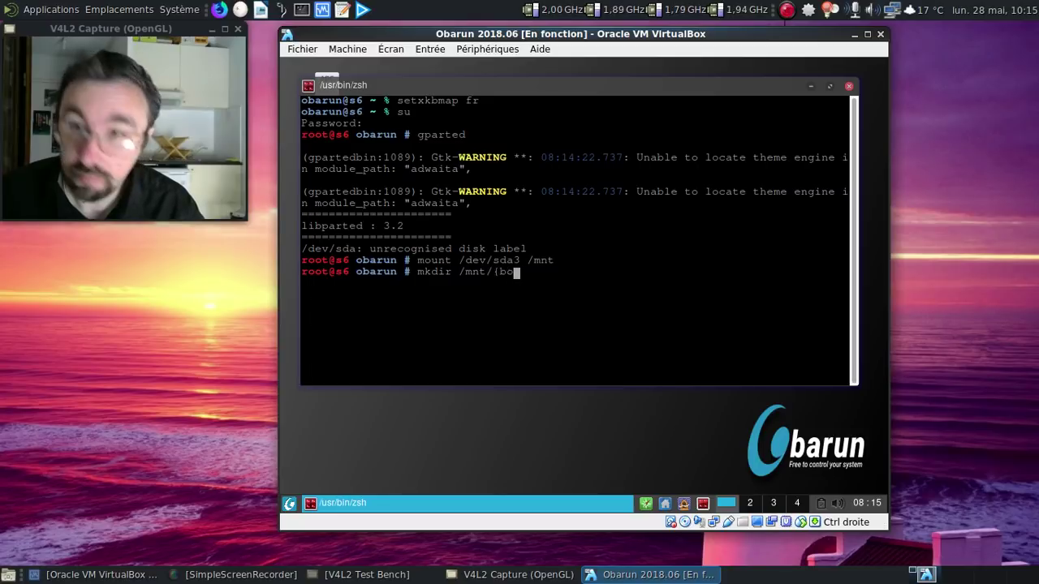
type("home")
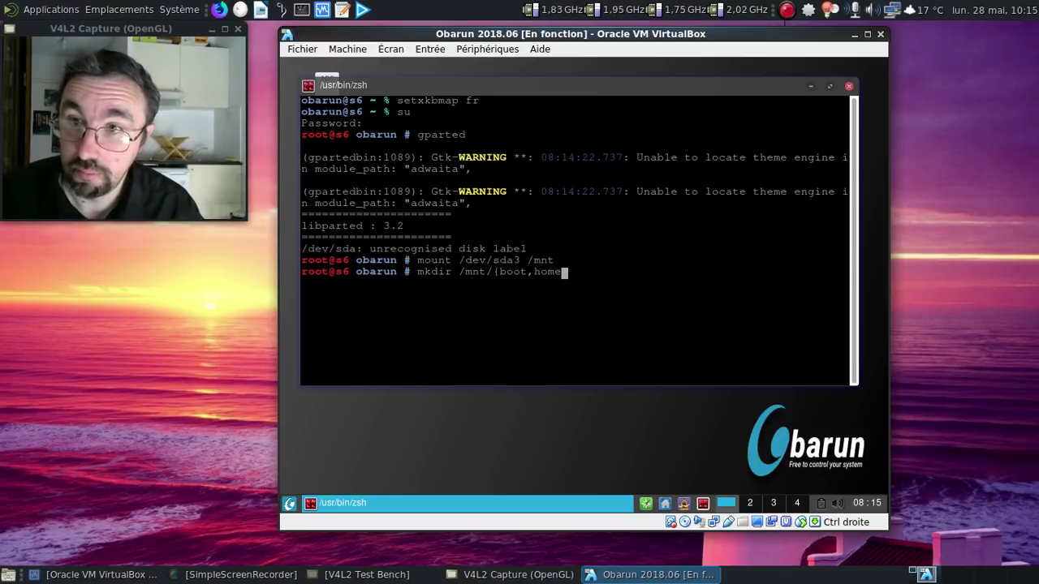
type("}")
key("Return")
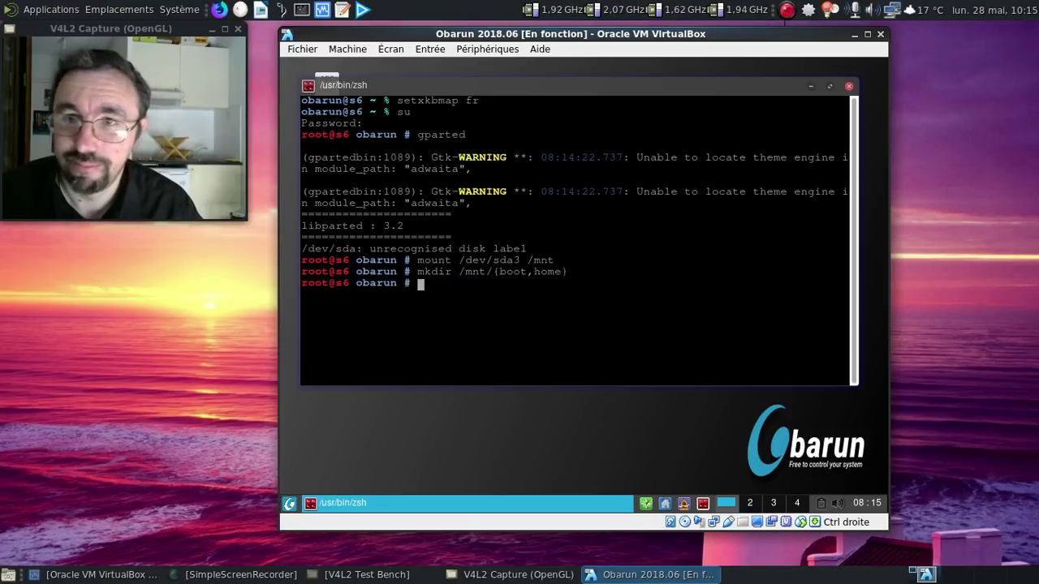
Mount the /dev/sda1 partition on /mnt/boot
type("m")
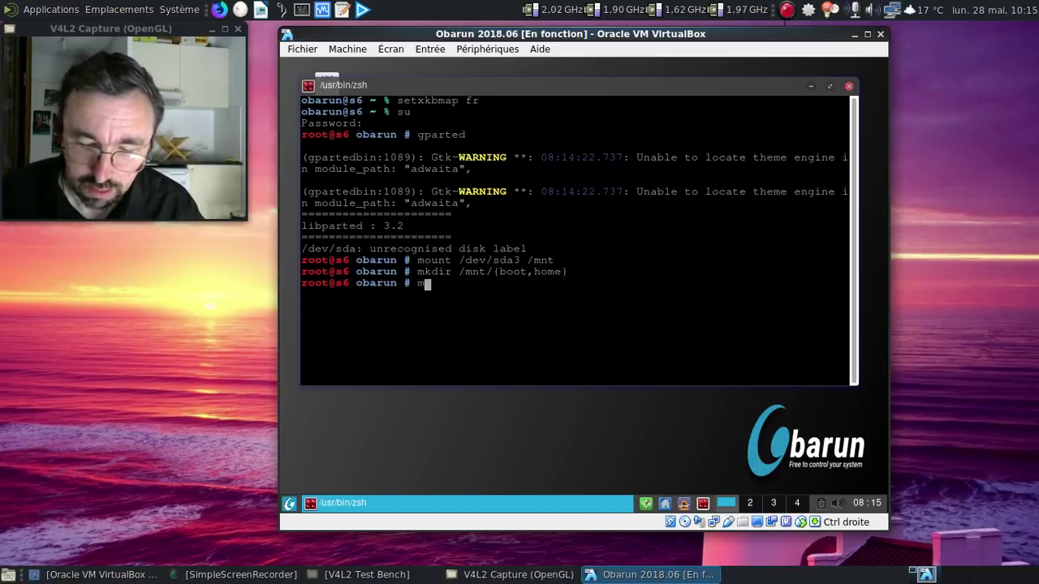
type("ount /de")
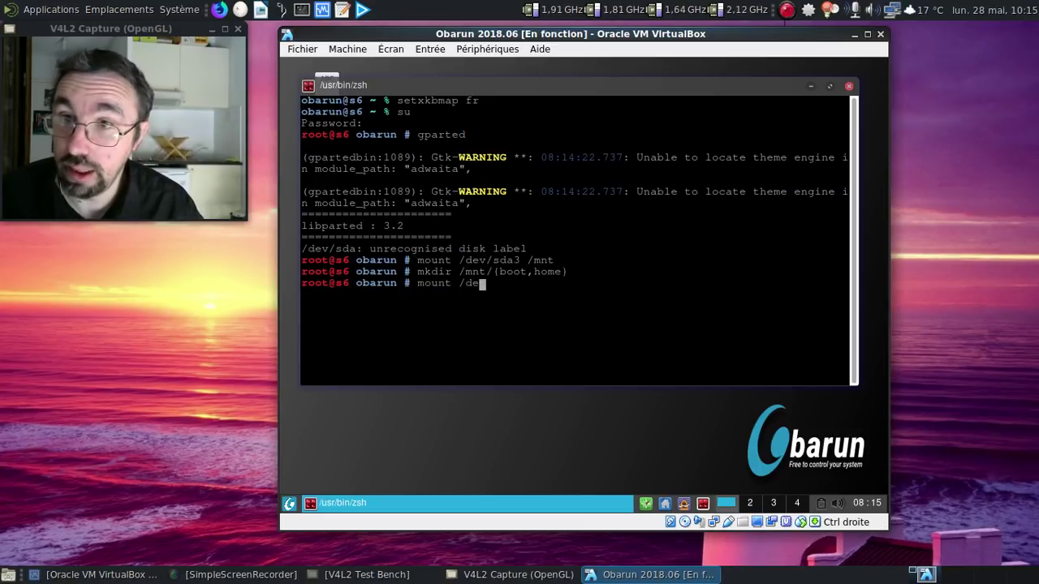
type("v/sda1 /m")
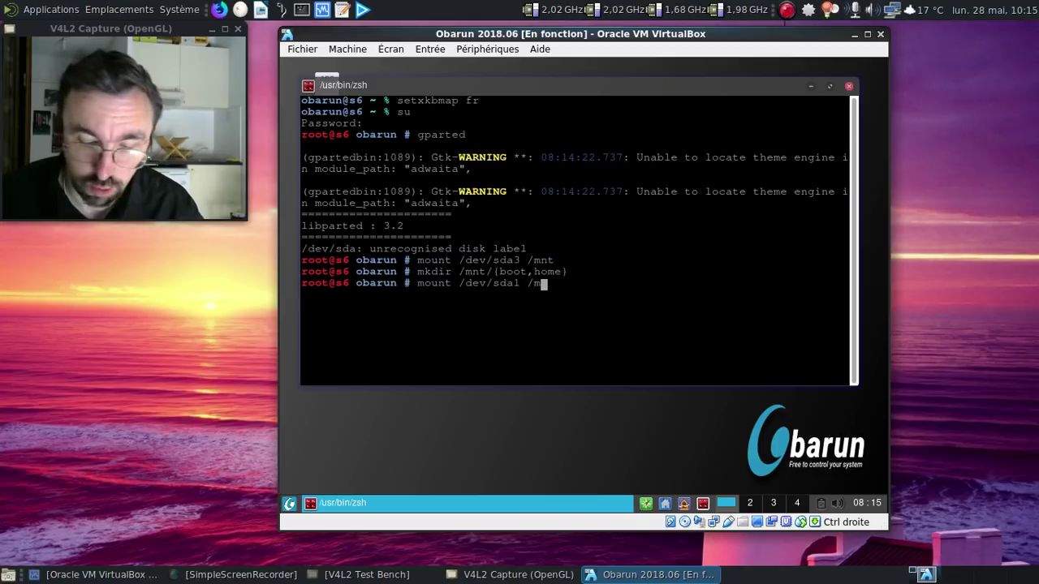
type("nt/*")
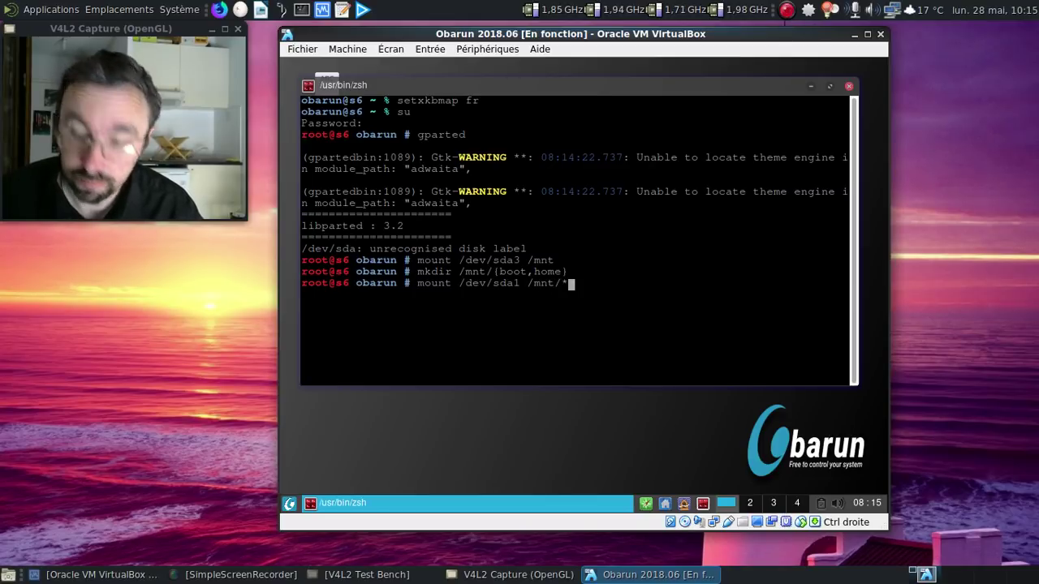
type("oot")
key("Return")
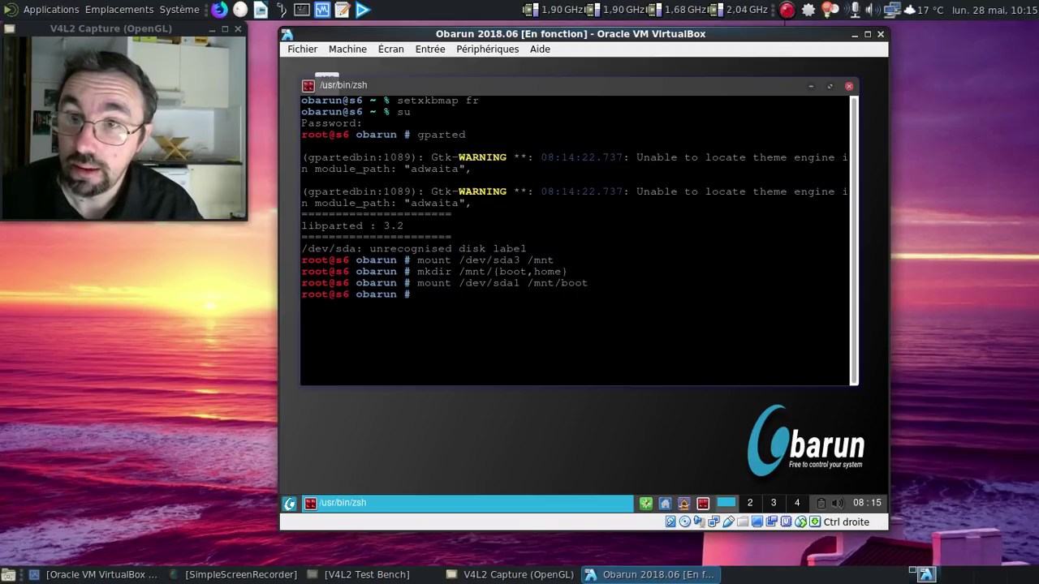
Mount the /dev/sda4 partition on /mnt/home by adapting the previous mount command
key("Up")
key("BackSpace")
key("BackSpace")
key("BackSpace")
key("BackSpace")
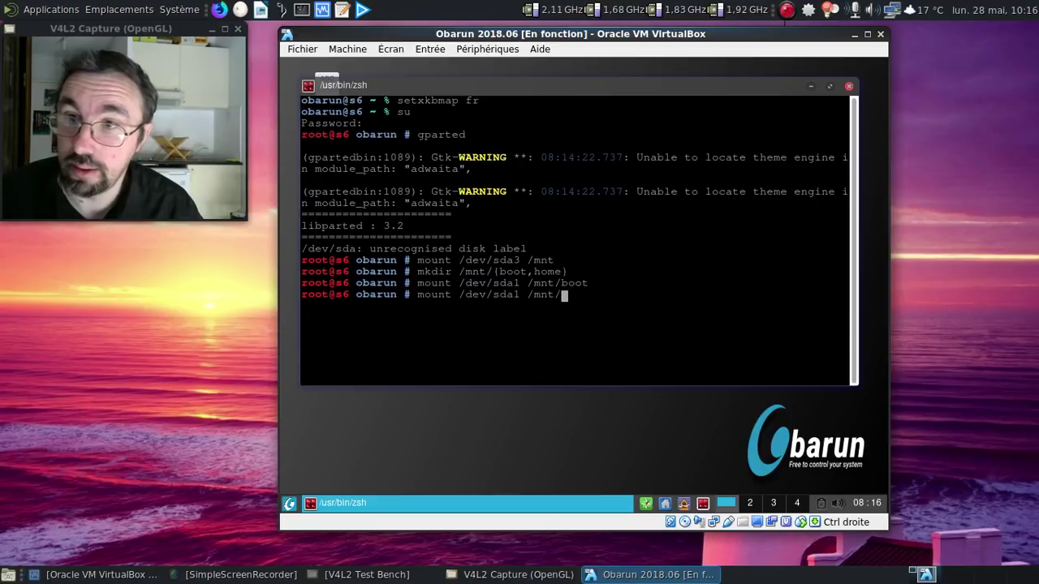
type("home")
key("Left")
key("Left")
key("Left")
key("Left")
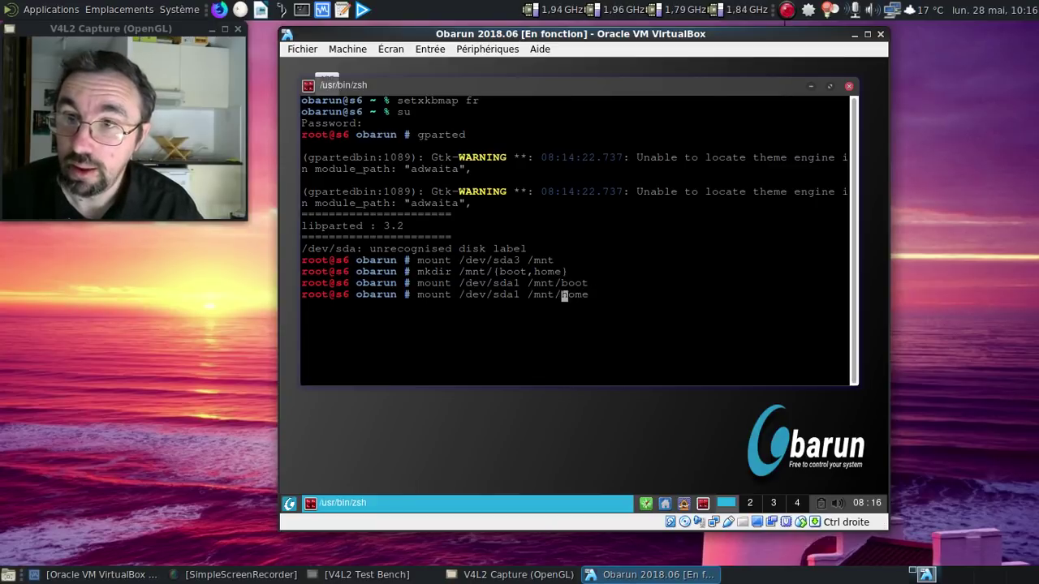
key("Left")
key("Left")
key("Left")
key("Left")
key("Left")
key("Left")
key("BackSpace")
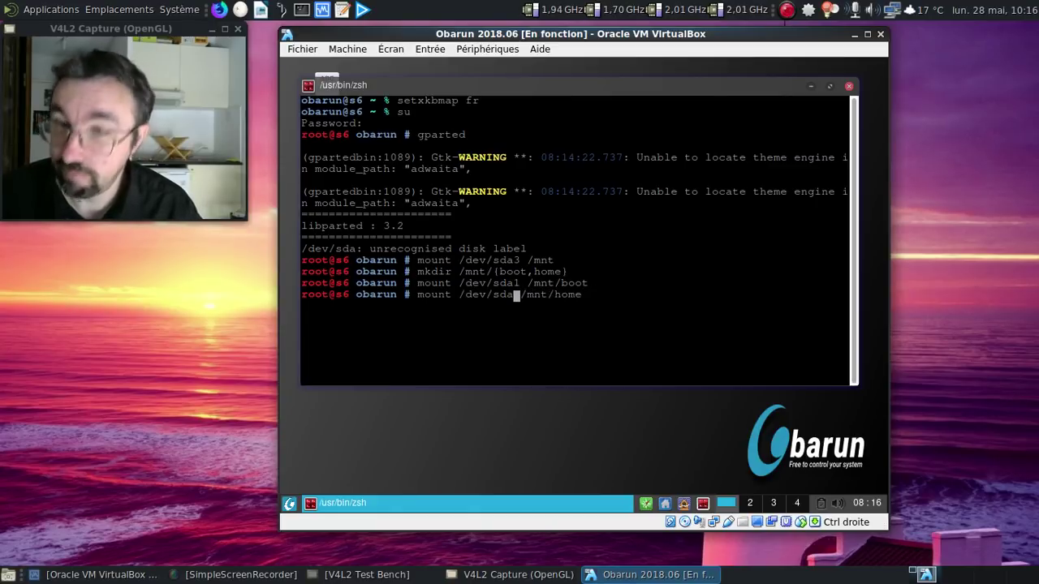
type("4")
key("Return")
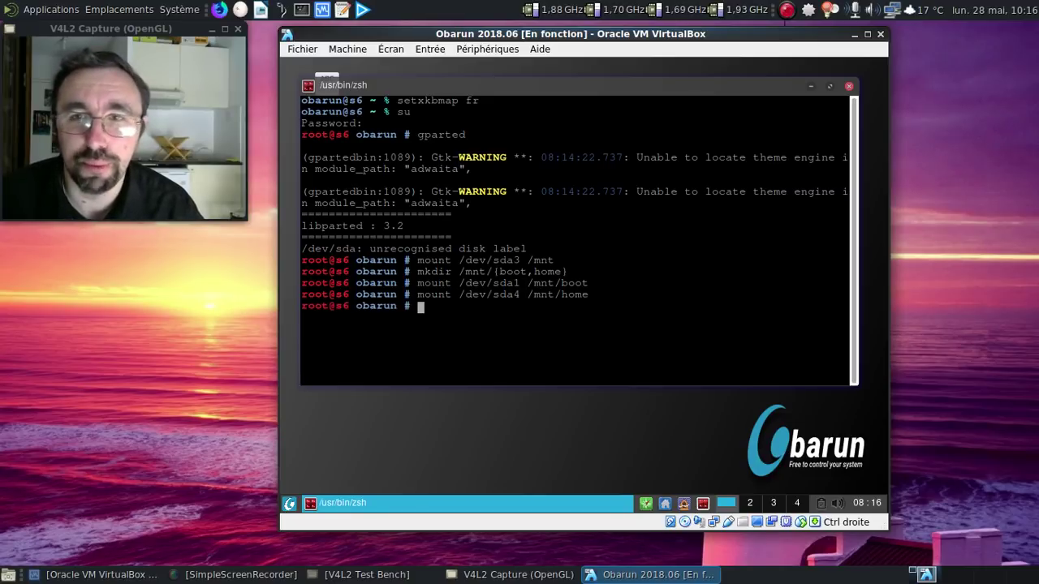
Enable swap on /dev/sda2 and exit the root shell
type("swapon /dev/sda2")
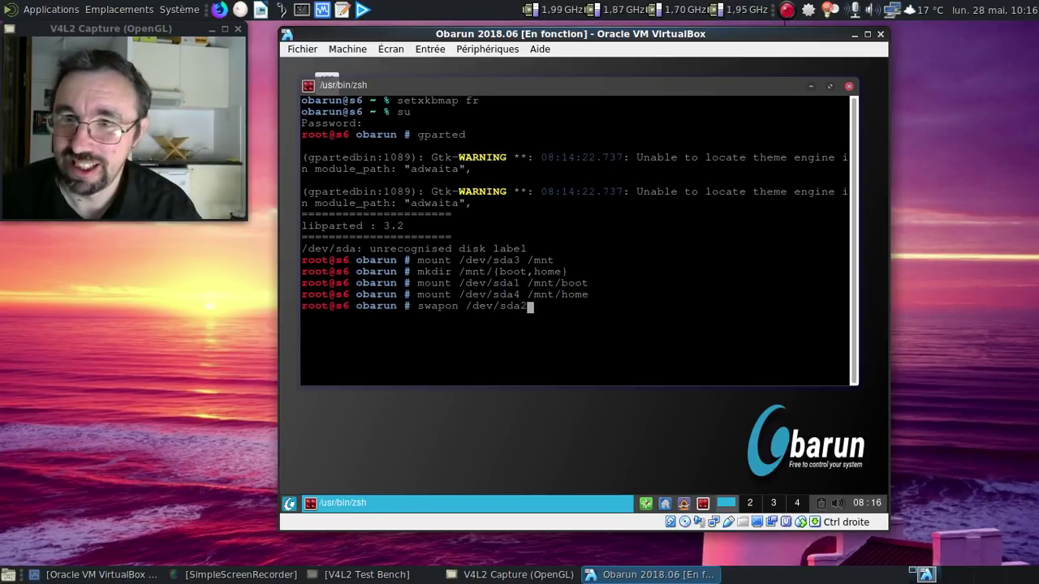
key("Return")
type("exit")
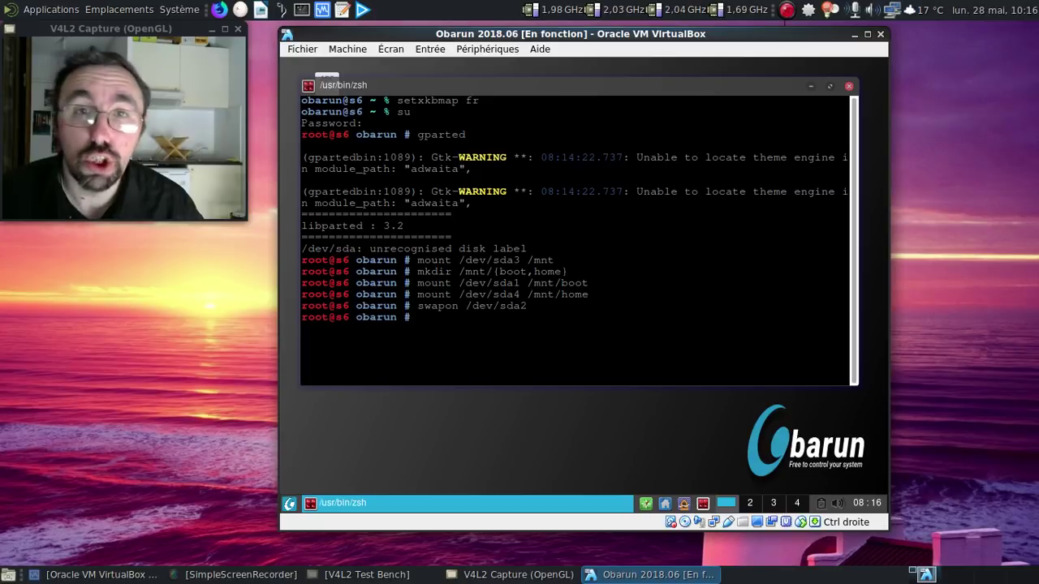
key("Return")
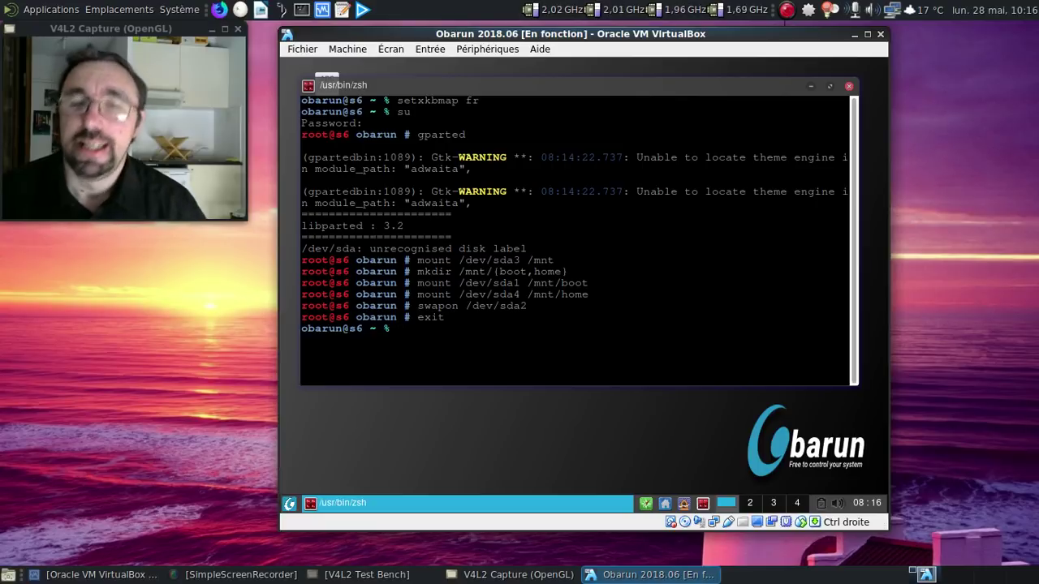
Launch the obarun-install script with sudo and enter the account password
type("sudo c")
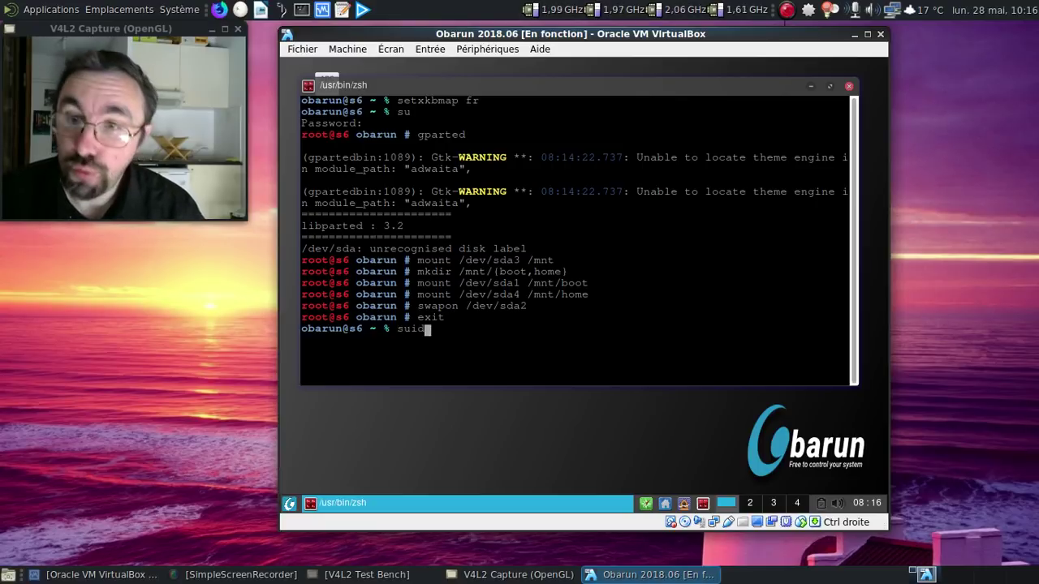
type("barun-i")
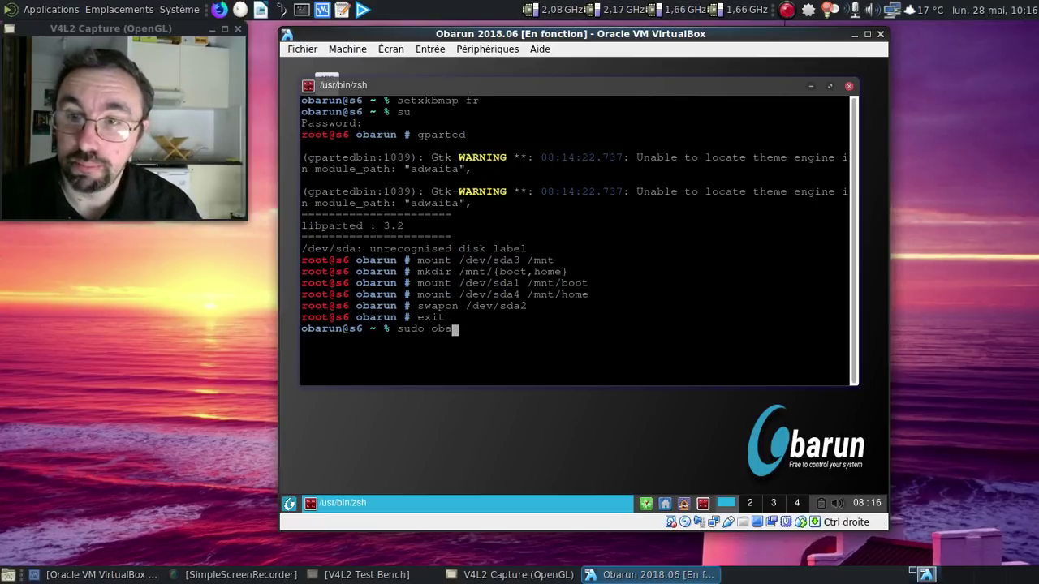
key("BackSpace")
key("BackSpace")
key("BackSpace")
key("BackSpace")
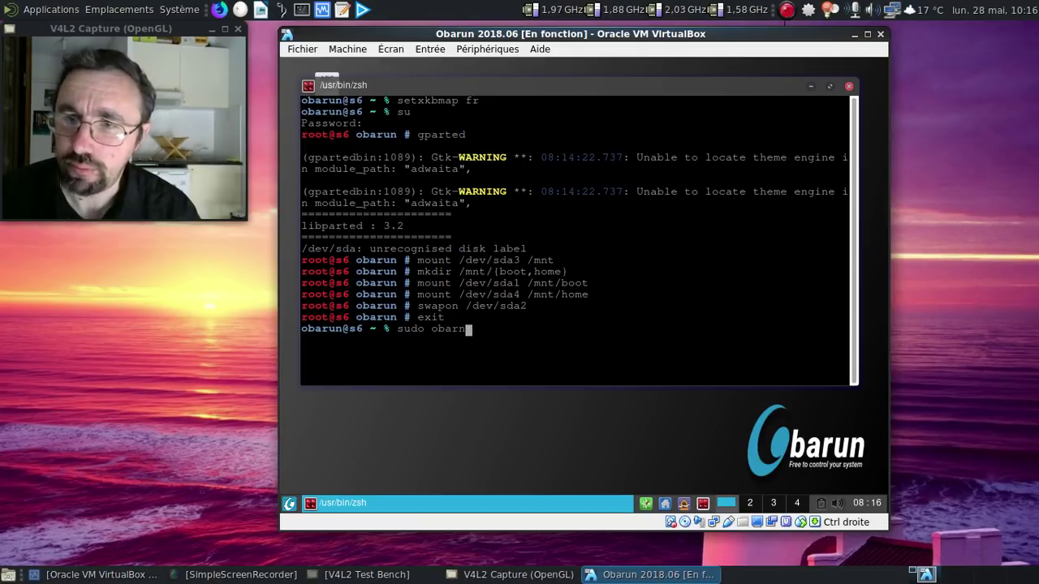
type("un-install")
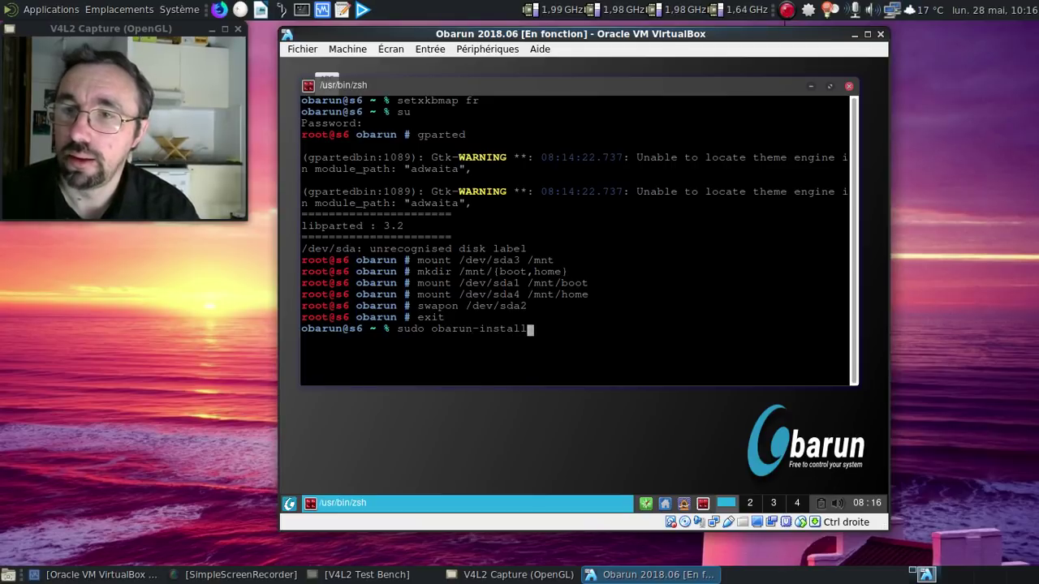
key("Return")
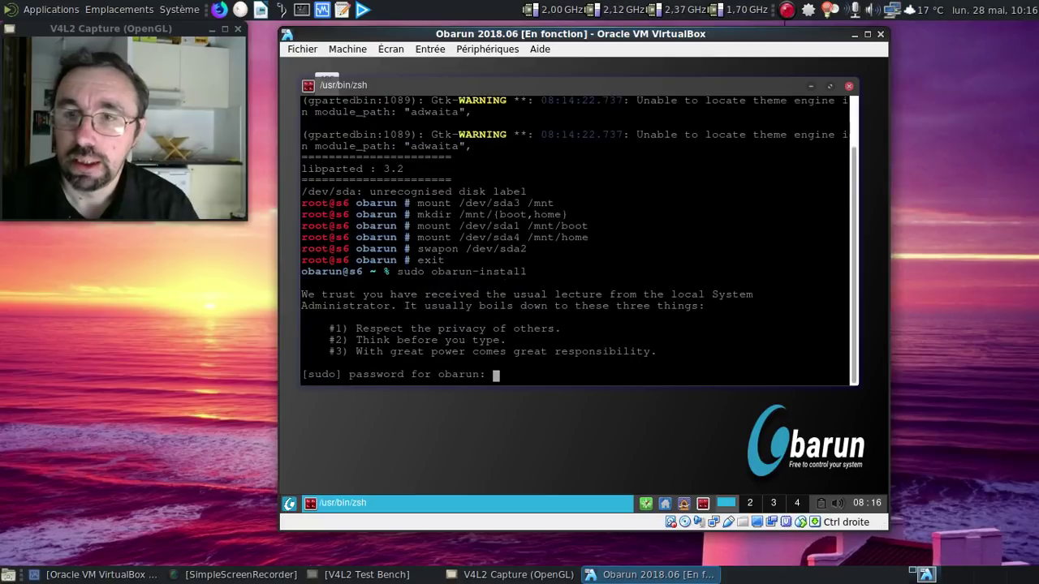
key("Return")
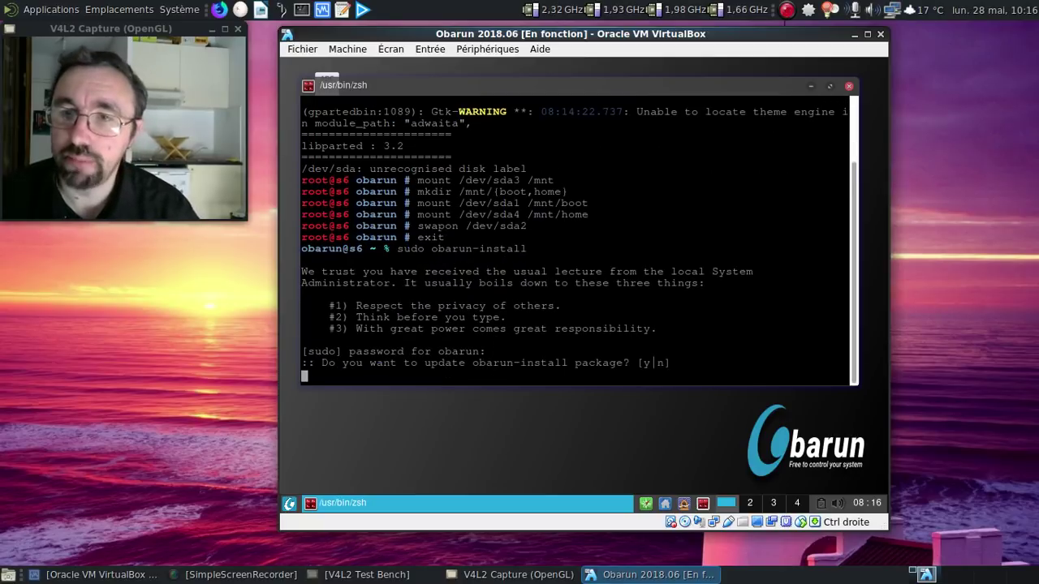
Accept the updates of the obarun-install and obarun-install-themes packages
type("y")
key("Return")
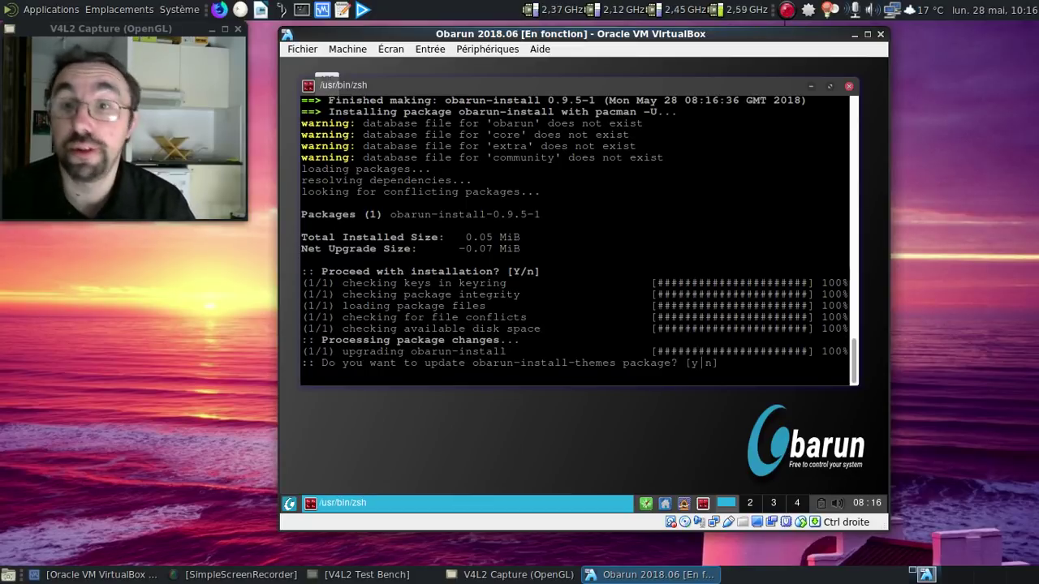
type("y")
key("Return")
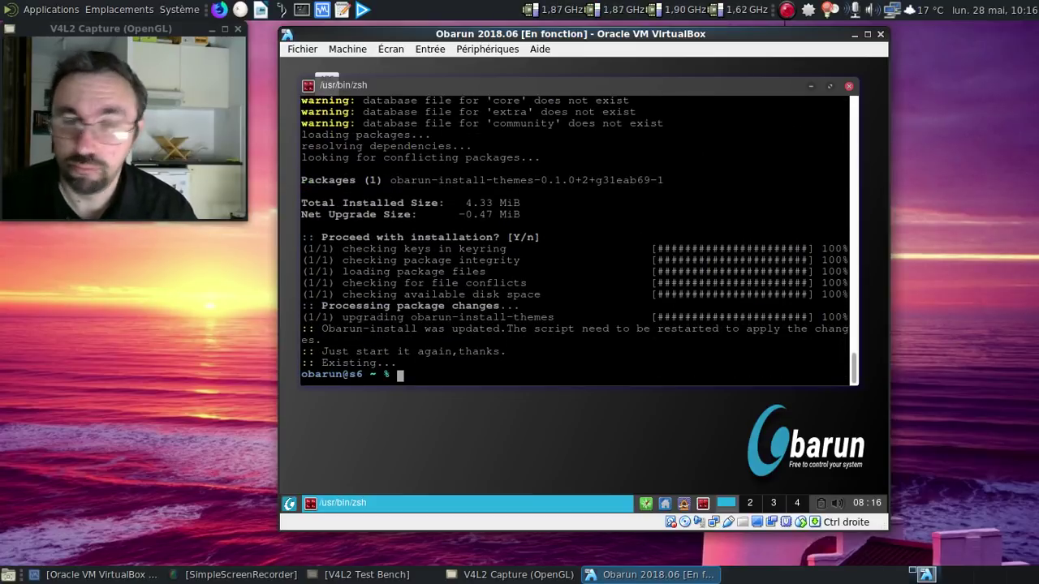
Run sudo obarun-install again and continue past the Quick install notice to the installer's main menu
key("Up")
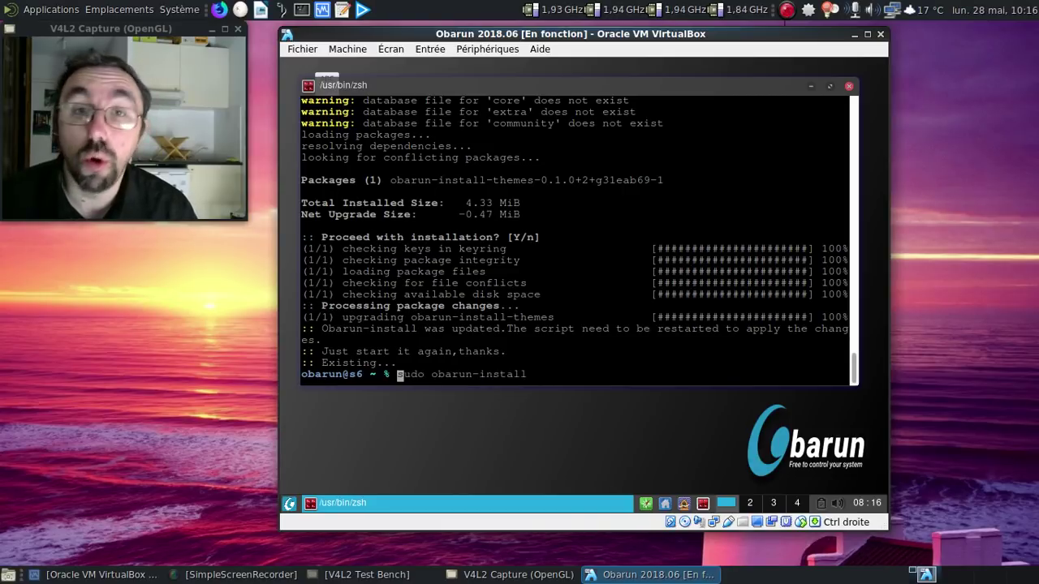
key("Return")
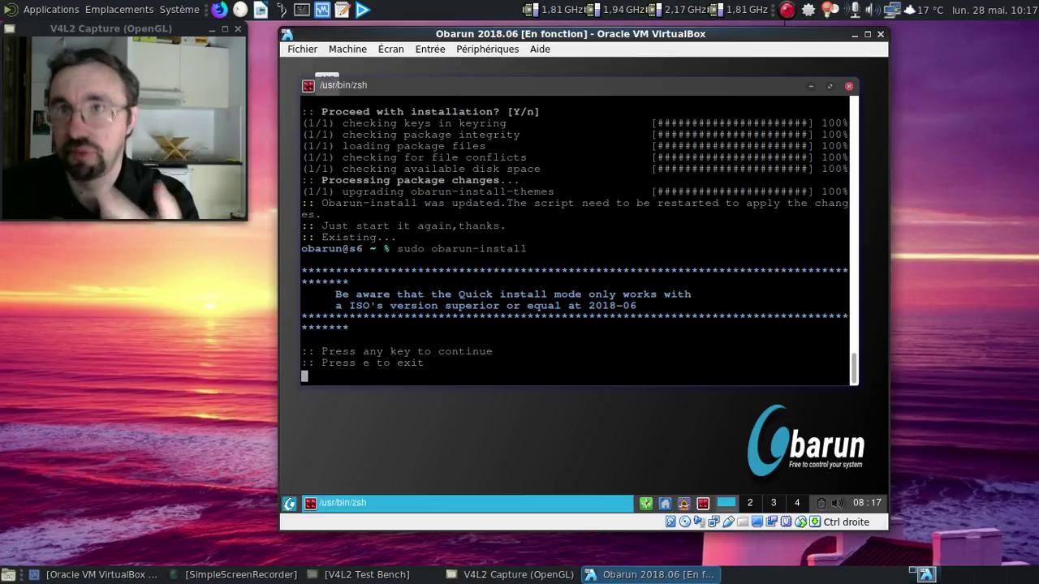
key("Return")
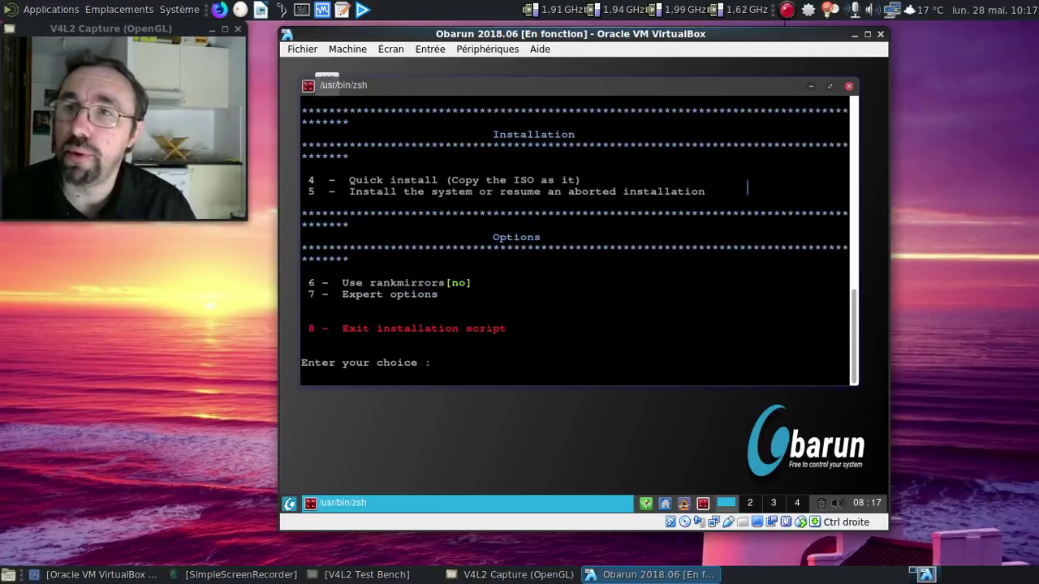
Set the keymap language for the install process to fr and return to the main menu
scroll(743, 189, "up", 3)
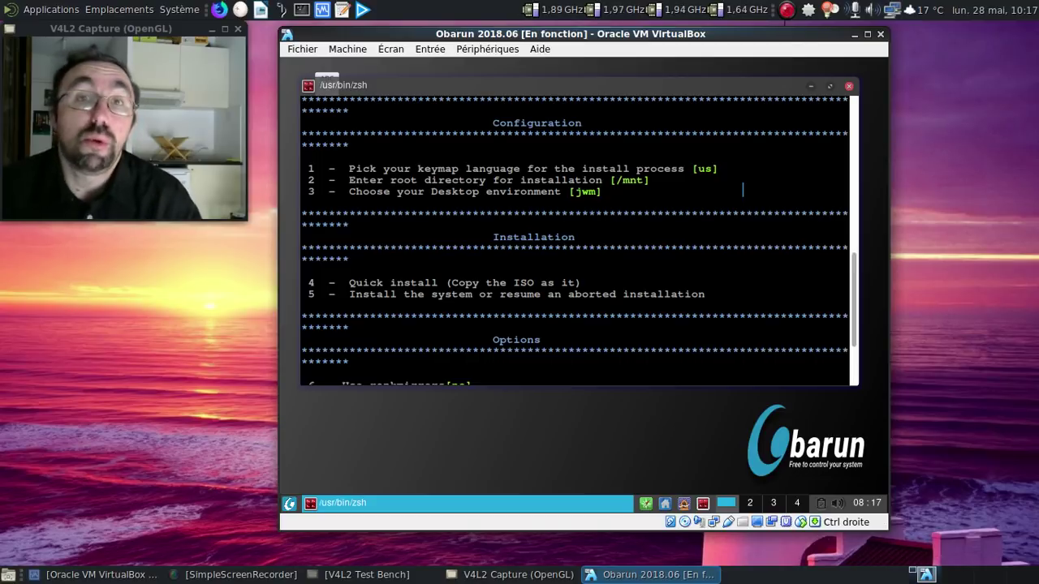
scroll(743, 189, "down", 1)
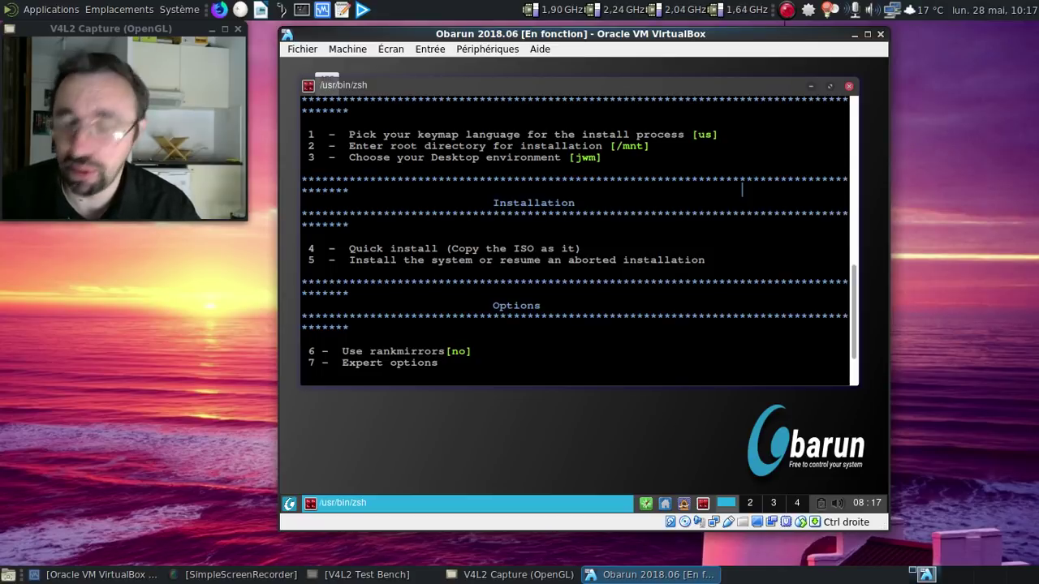
type("1")
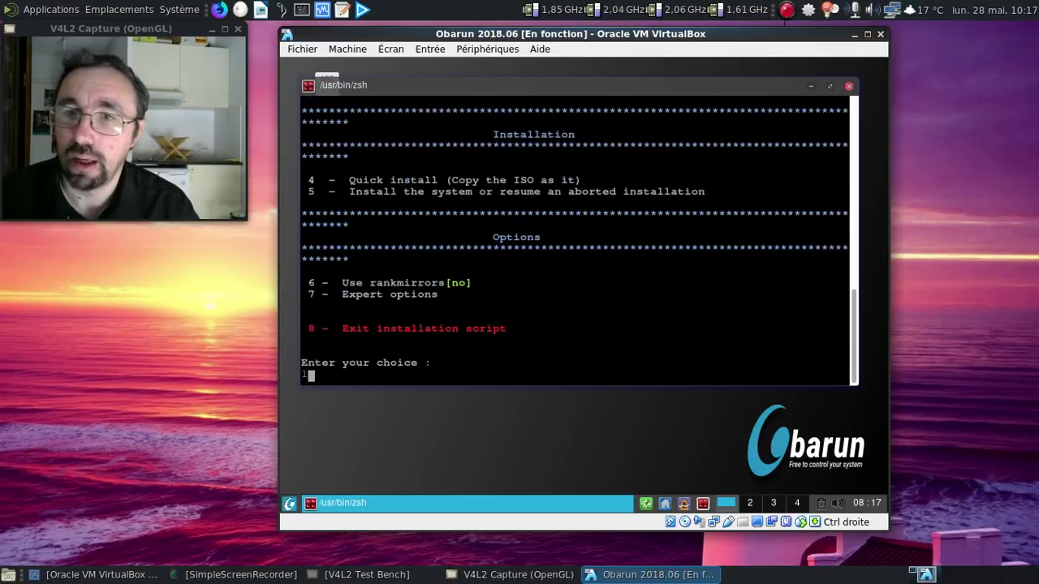
key("Return")
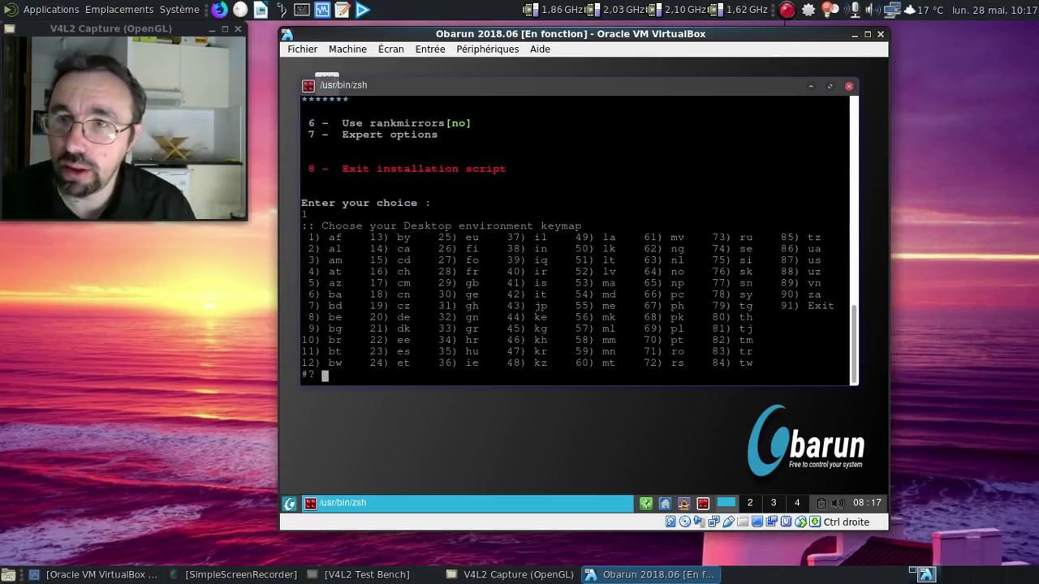
type("28")
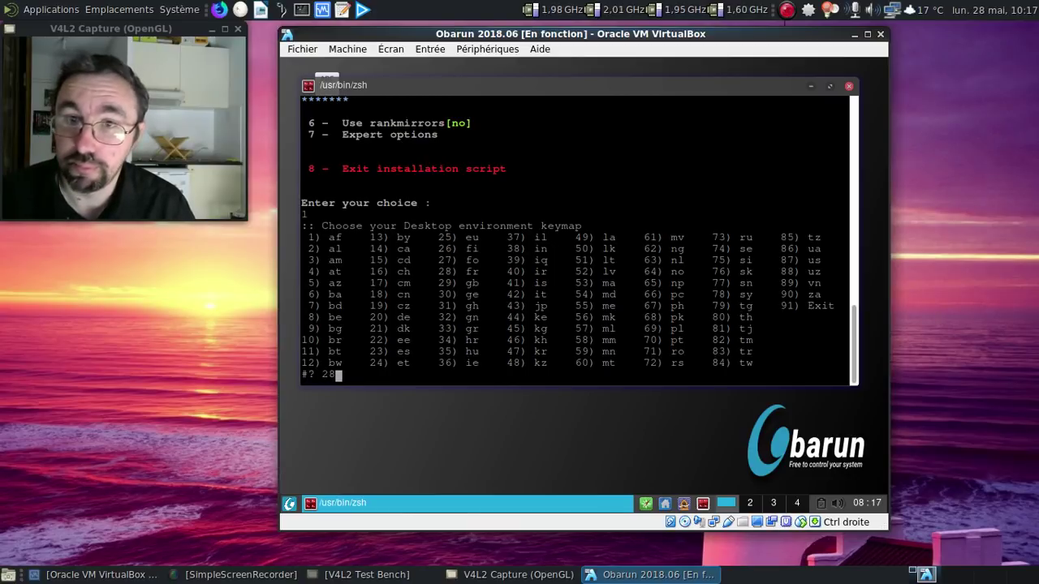
key("Return")
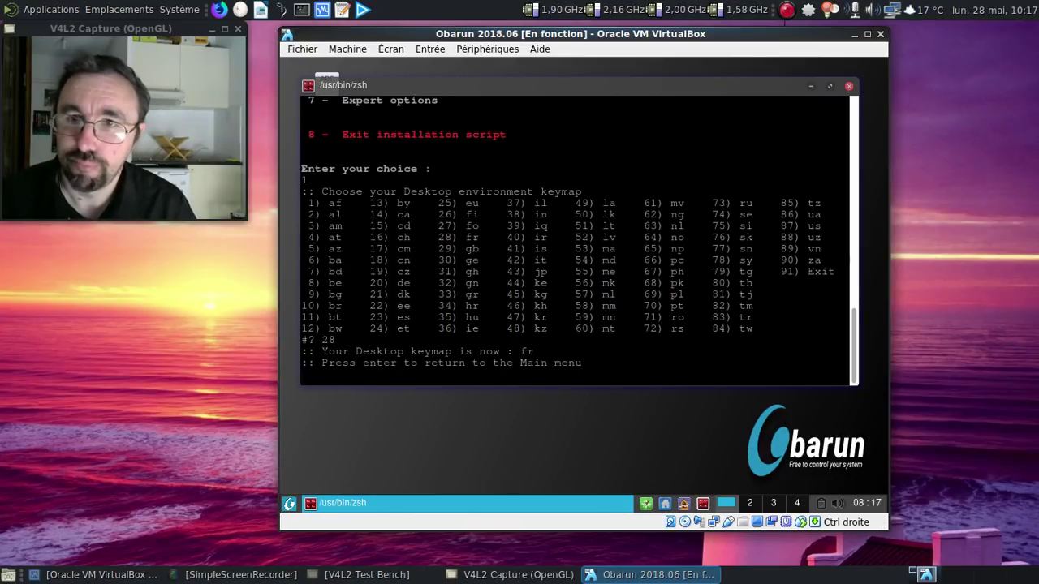
key("Return")
Choose xfce4 as the desktop environment and return to the main menu
type("3")
key("Return")
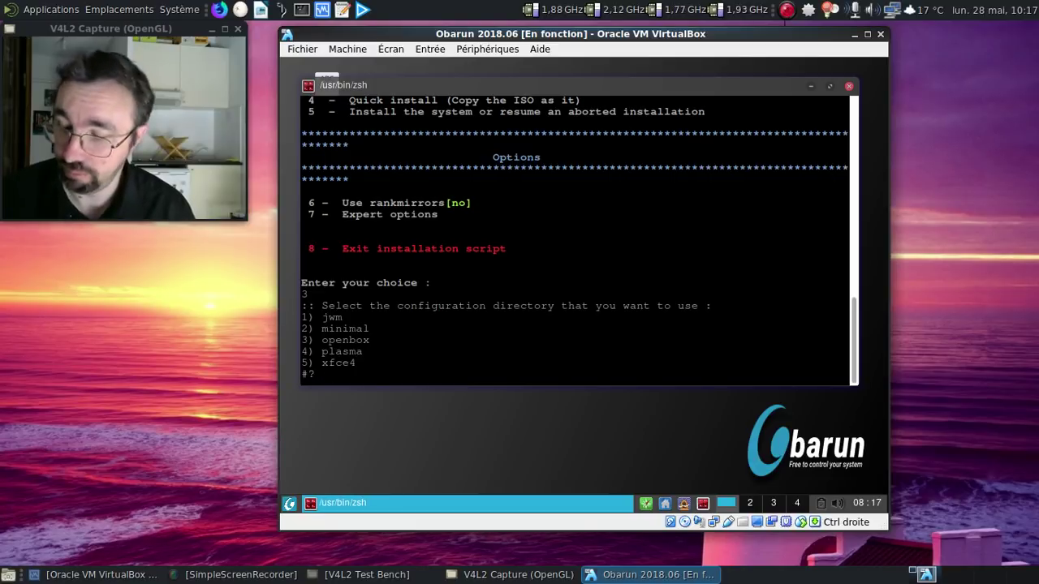
type("5")
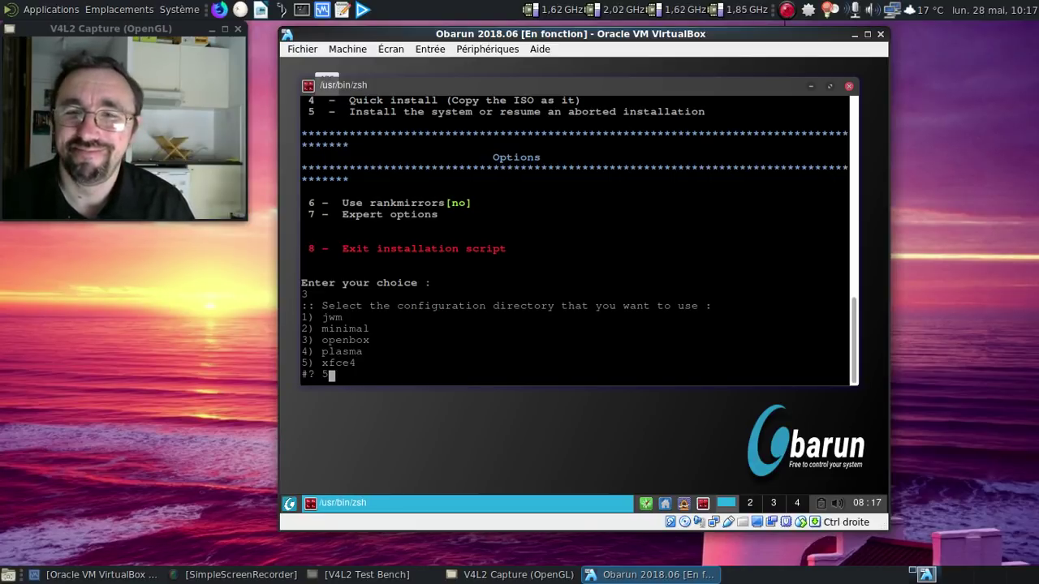
key("Return")
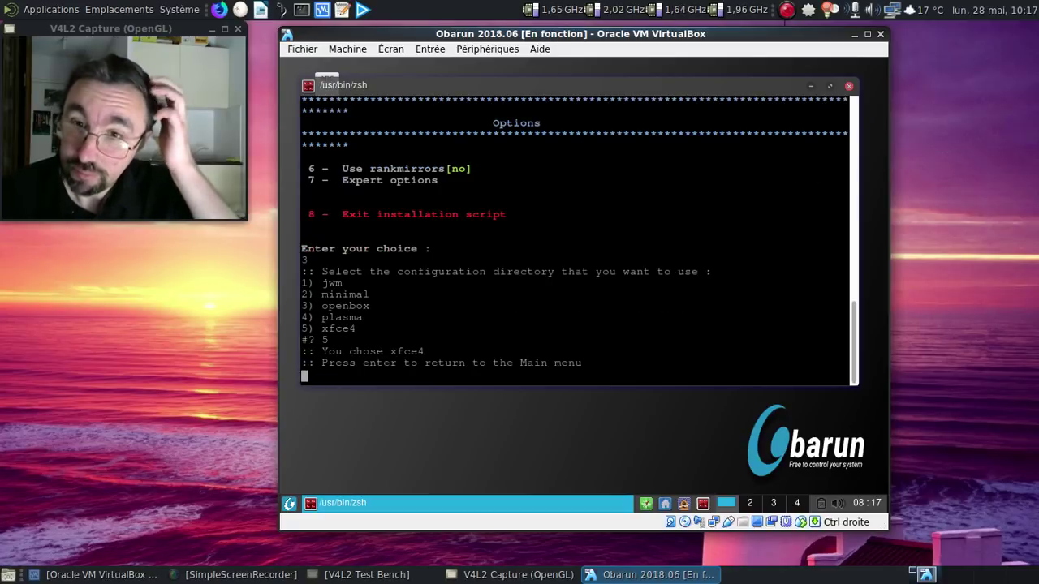
key("Return")
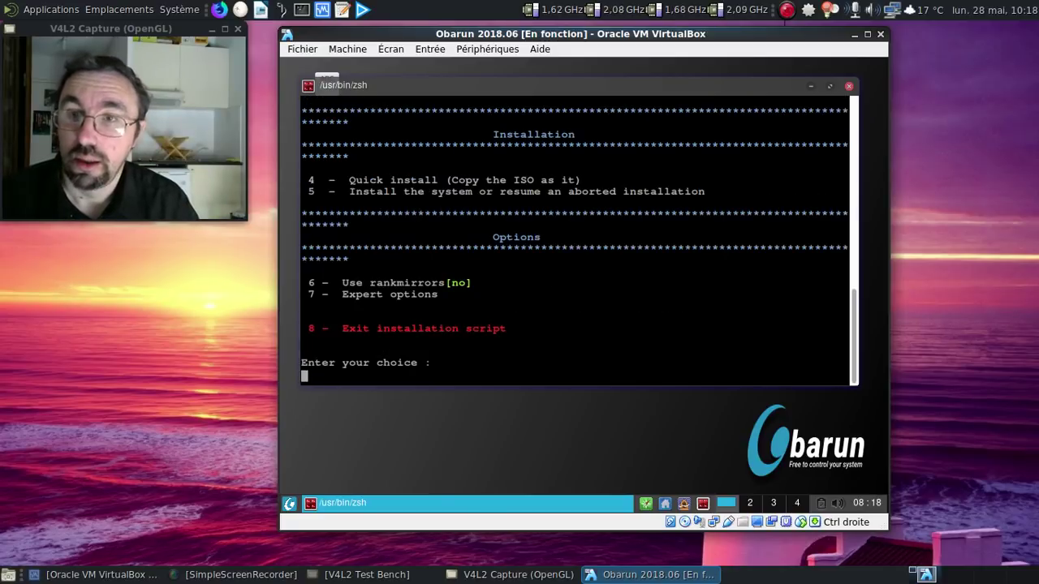
Review the configuration choices and enable the use of rankmirrors
scroll(642, 160, "up", 3)
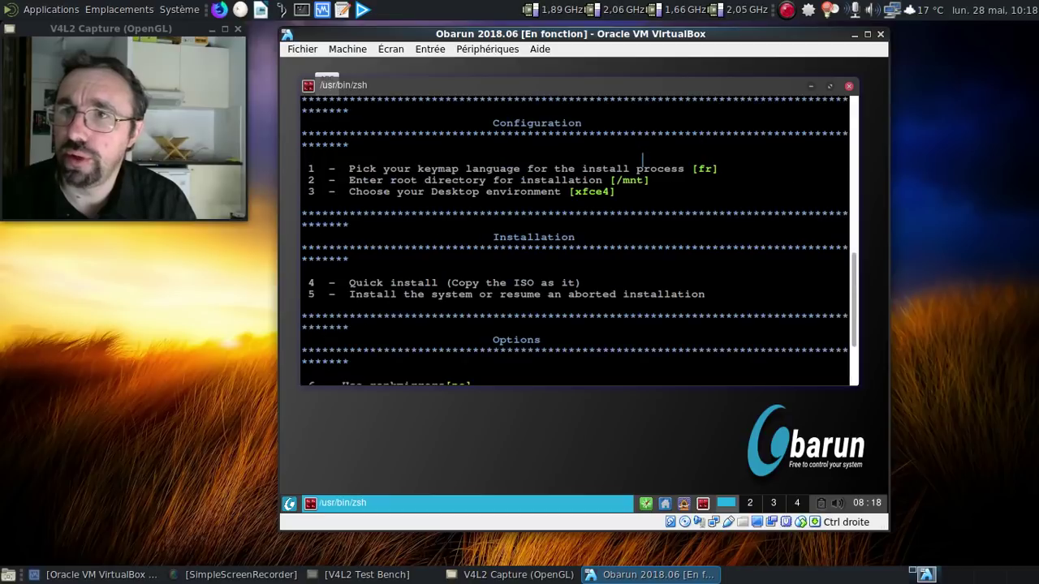
scroll(642, 160, "down", 3)
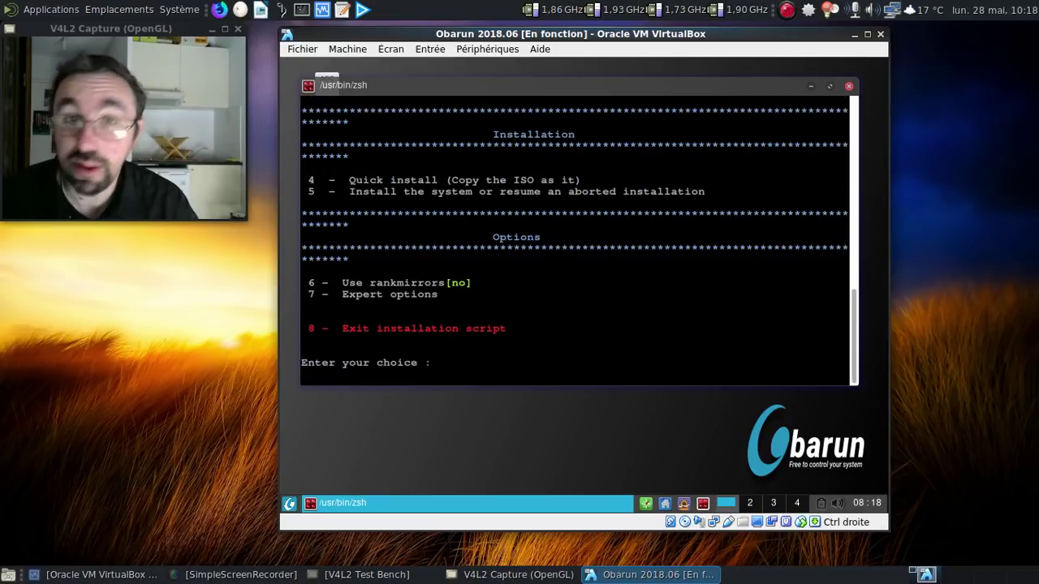
type("6")
key("Return")
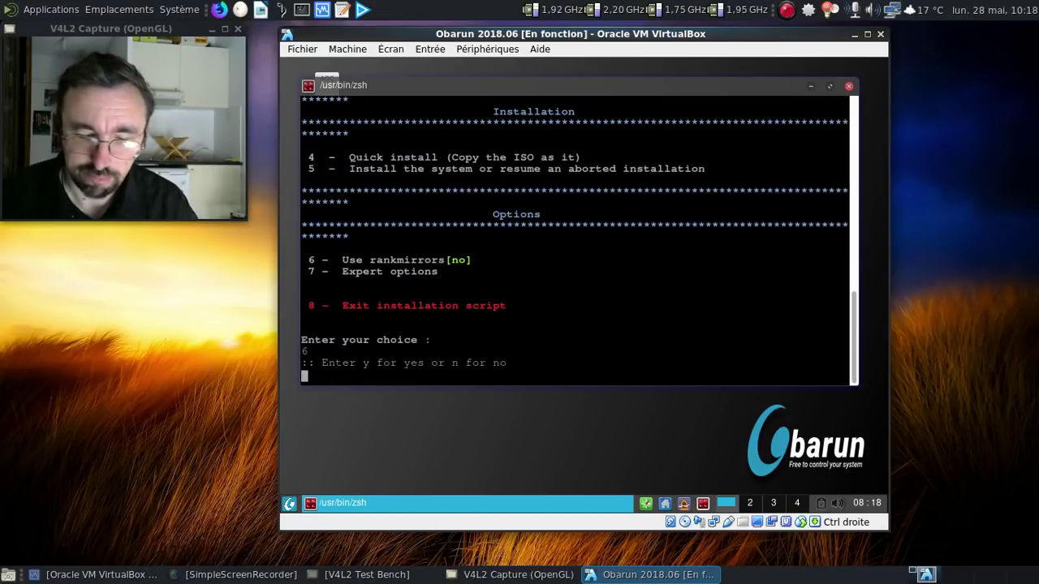
type("y")
key("Return")
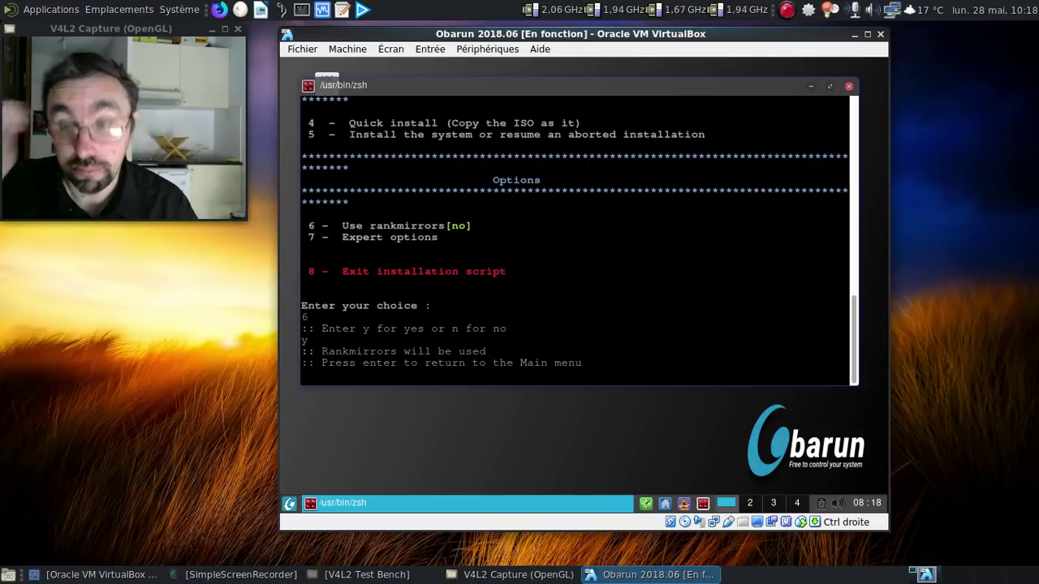
key("Return")
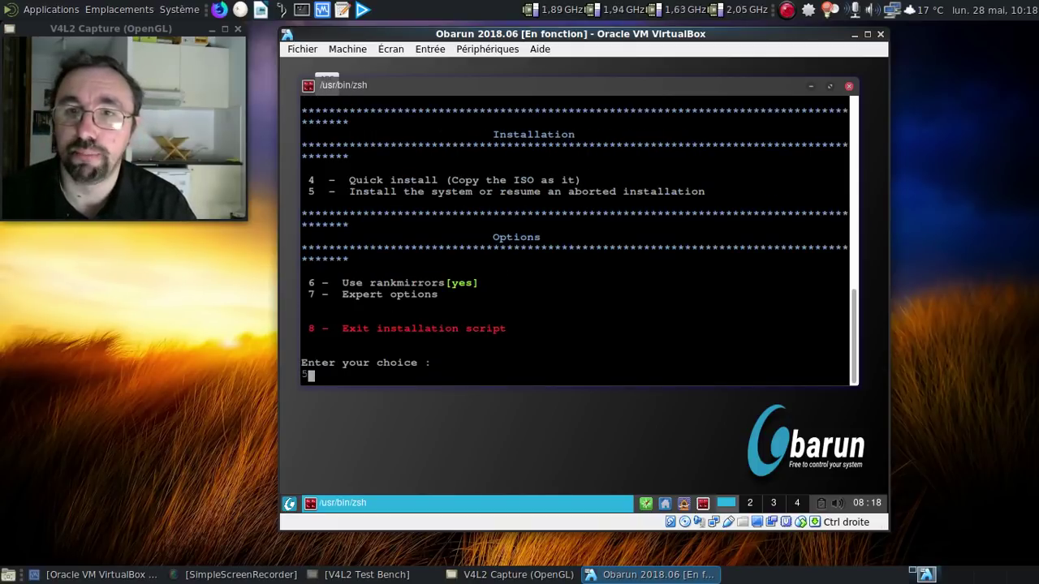
Start the system installation and choose France from the country list
type("6")
key("Return")
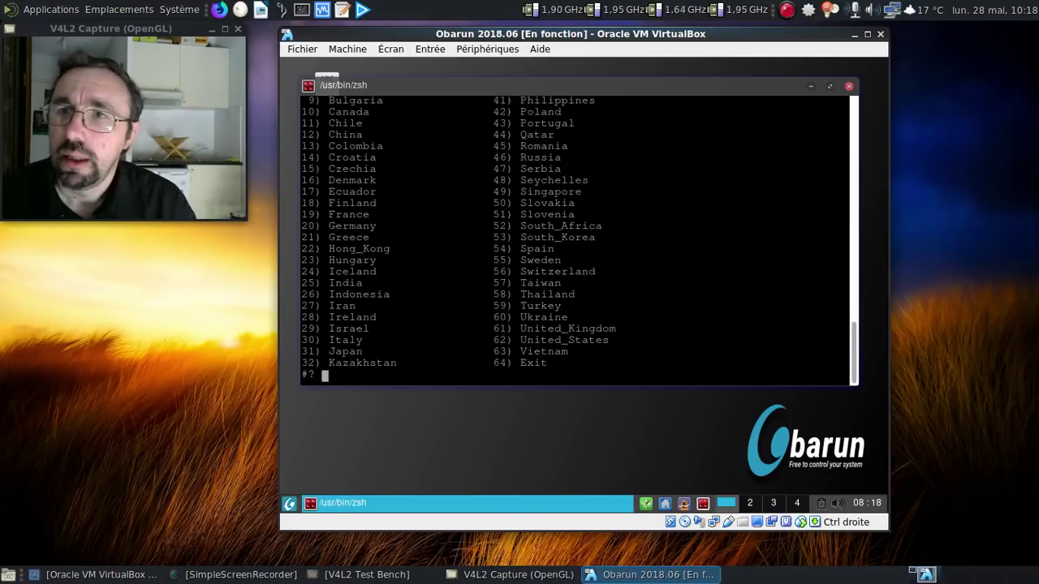
scroll(634, 179, "up", 3)
scroll(633, 179, "down", 3)
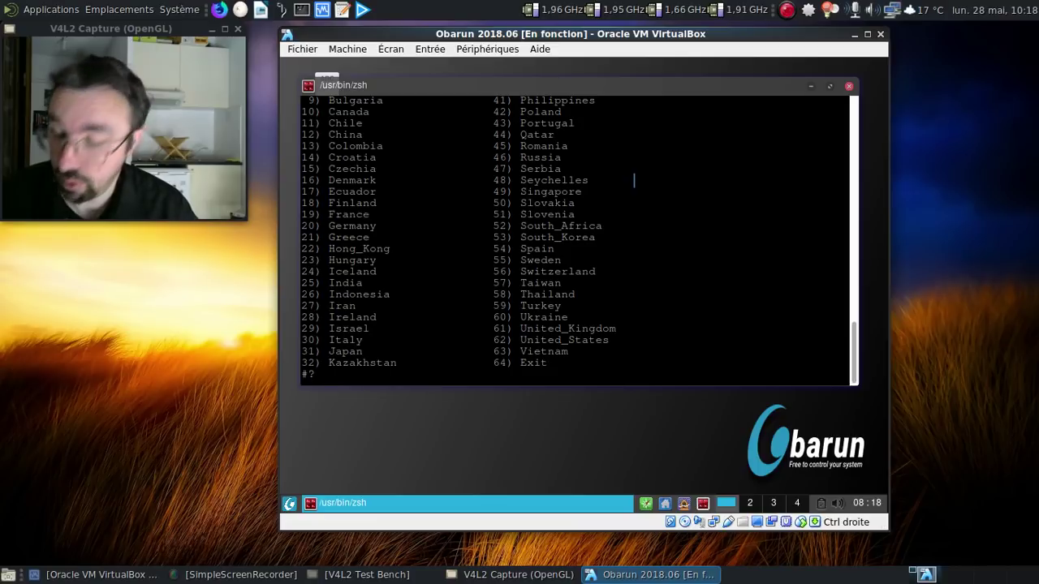
type("19")
key("Return")
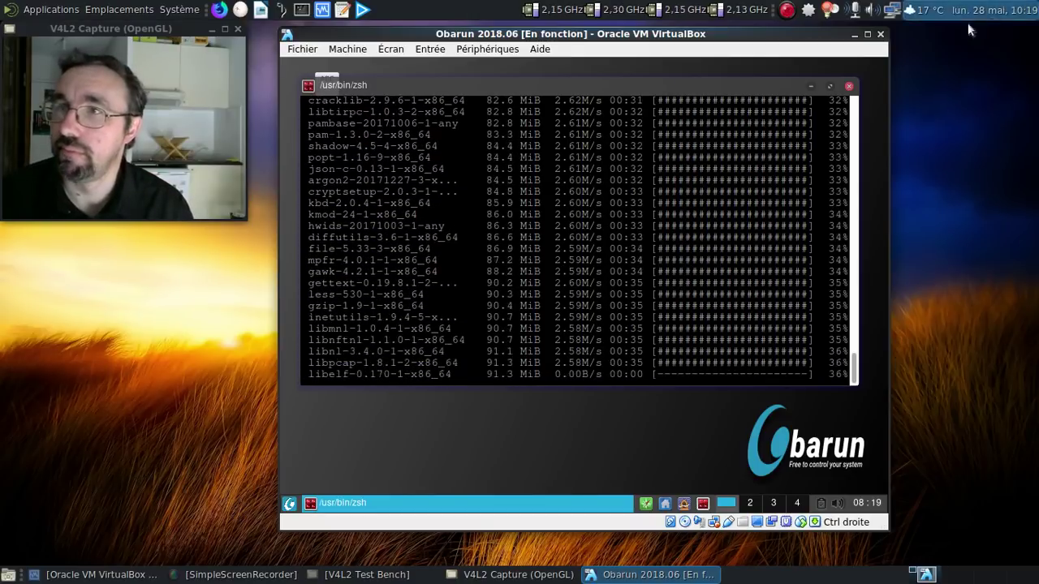
left_click(786, 9)
left_click(817, 69)
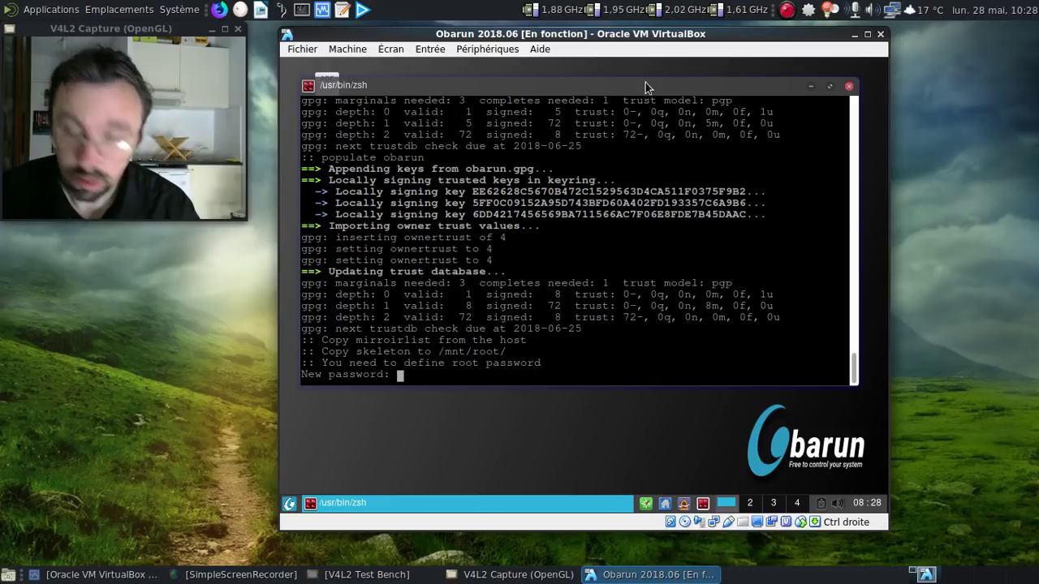
Enter and retype the new root password for the installed system
key("Return")
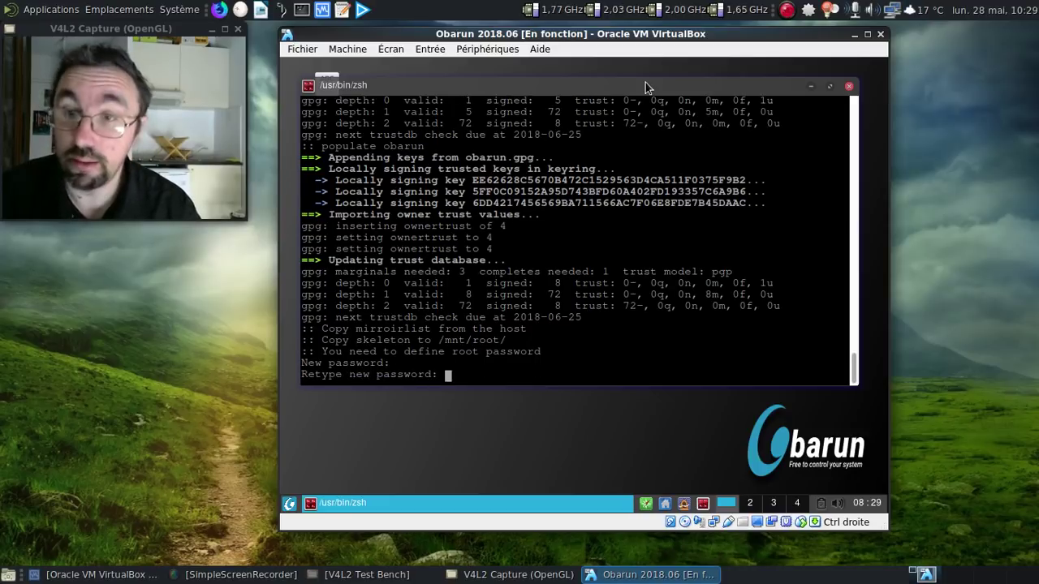
key("Return")
Accept the syslinux bootloader and install its files with the boot flag and MBR (-iam)
type("y")
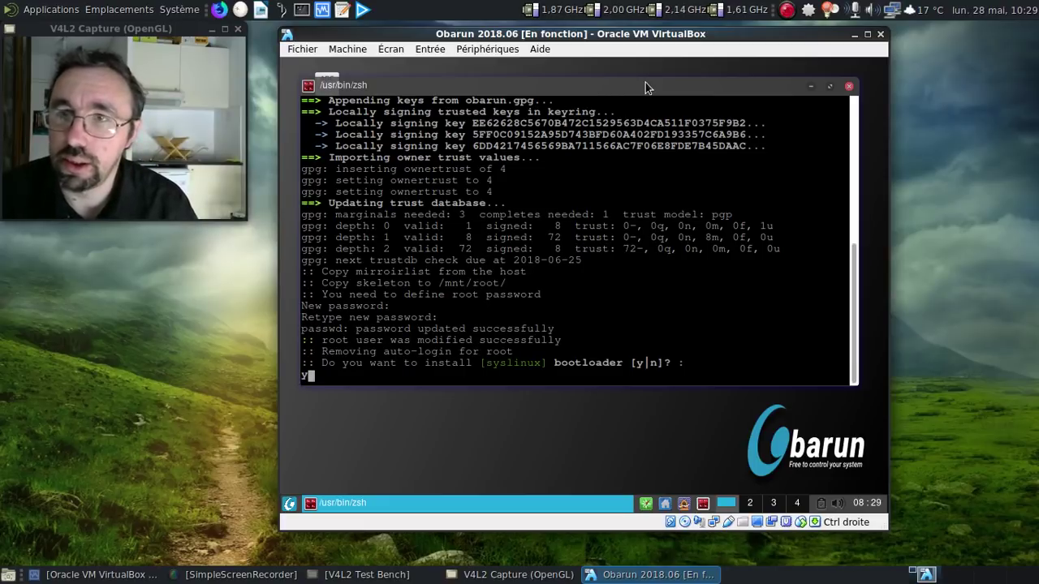
key("Return")
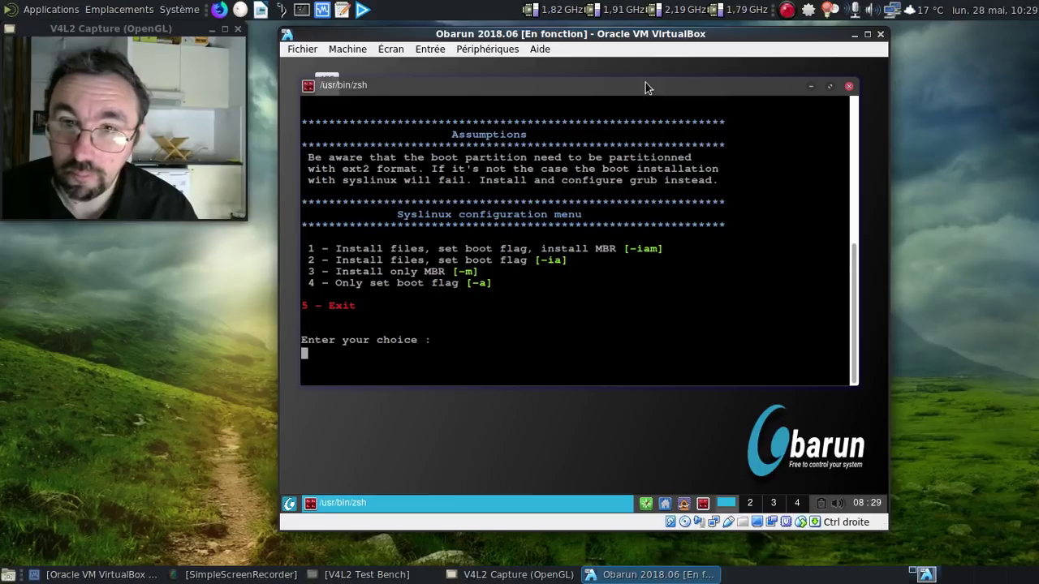
type("1")
key("Return")
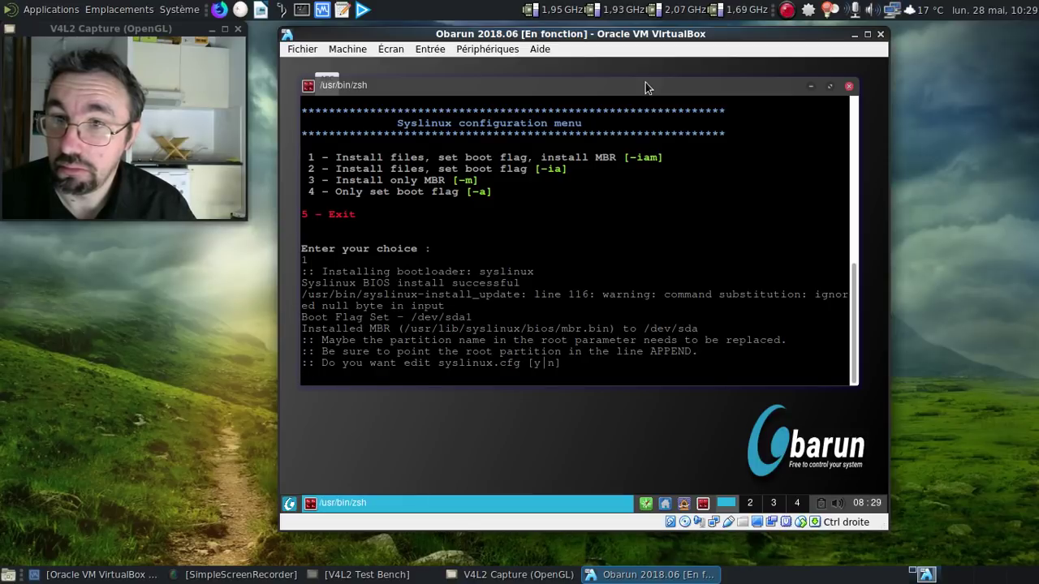
Decline editing syslinux.cfg and accept installing the VirtualBox guest modules
type("n")
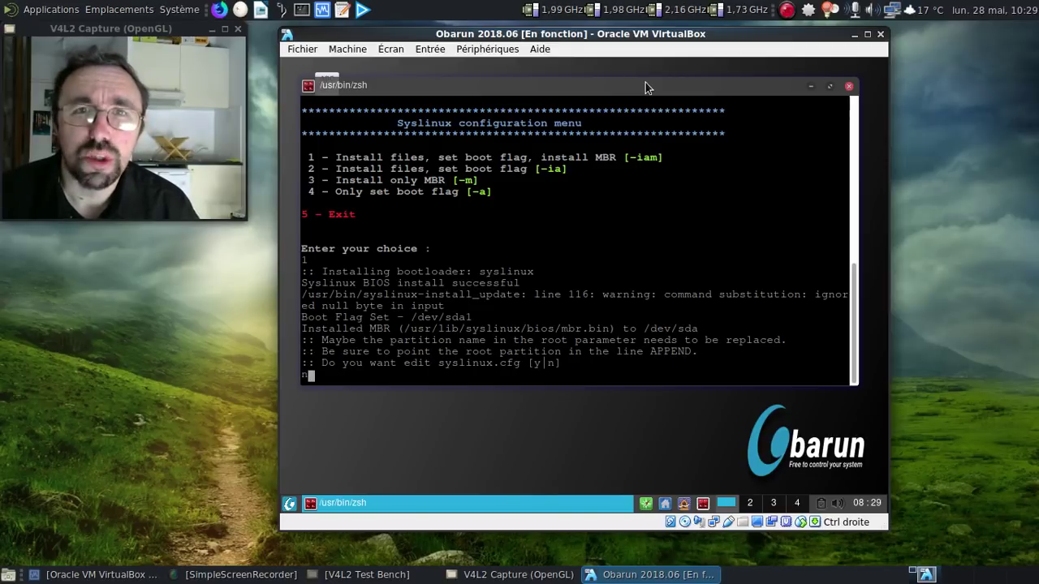
key("Return")
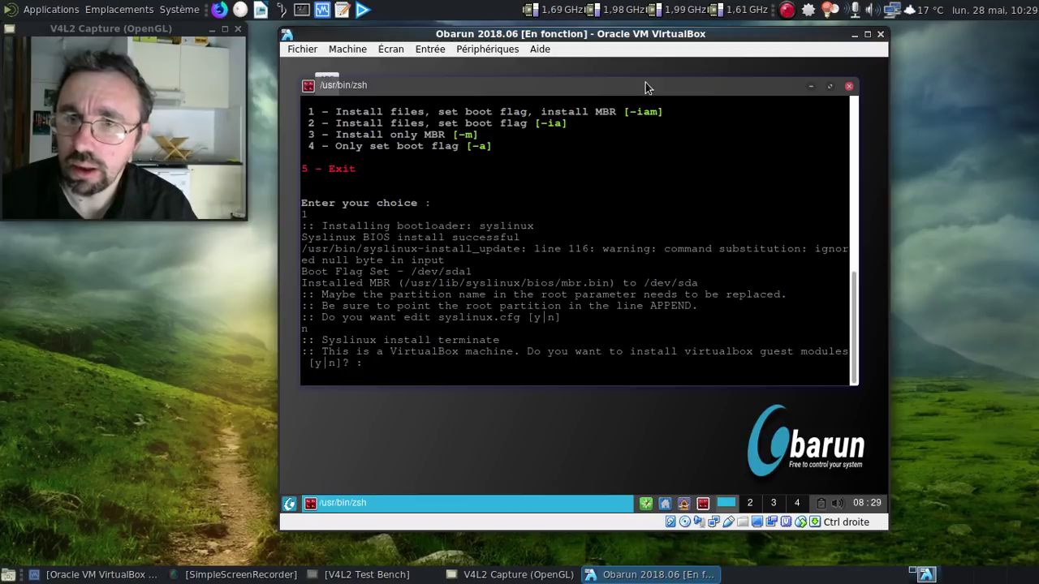
type("y")
key("Return")
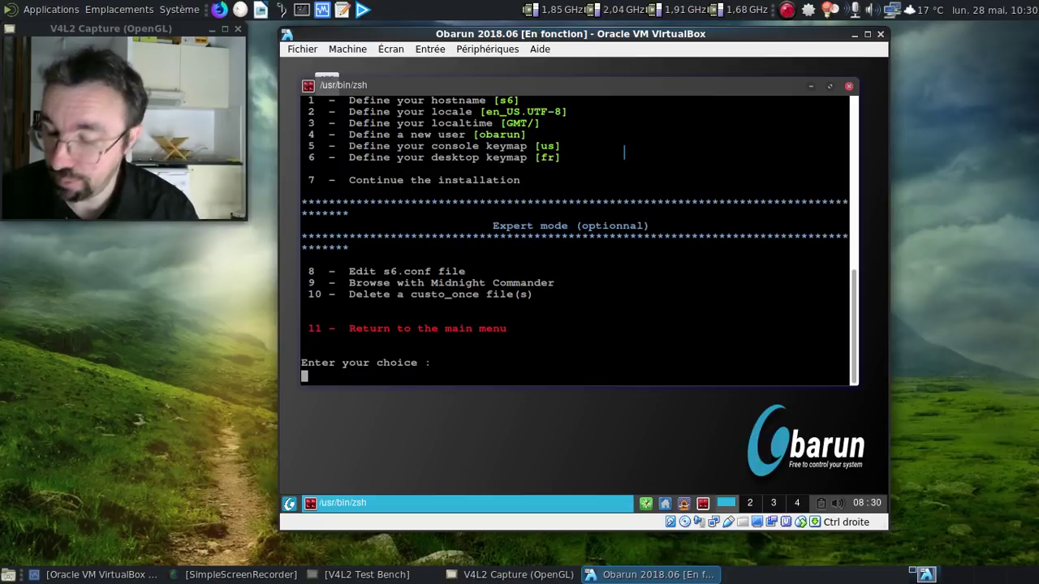
Set the hostname to the presenter's nickname followed by -s6-xfce and return to the Customize menu
type("1")
key("Return")
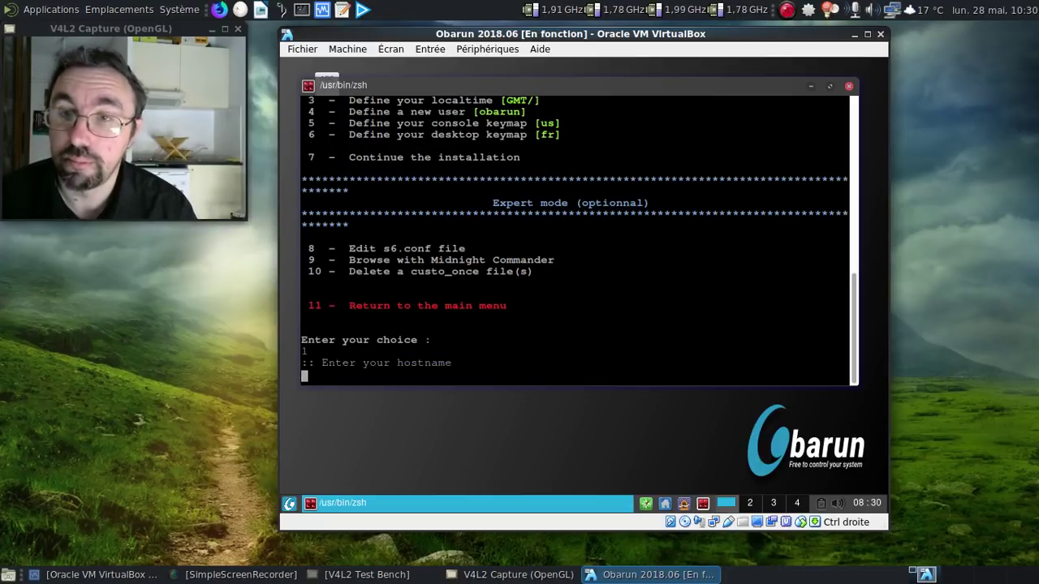
type("fred")
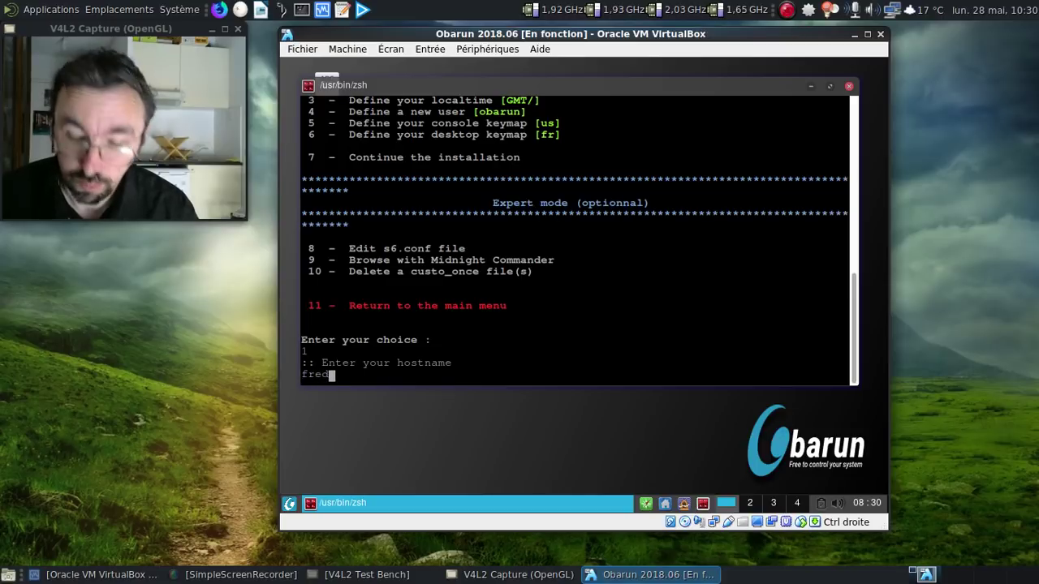
type("o-s6-xfce")
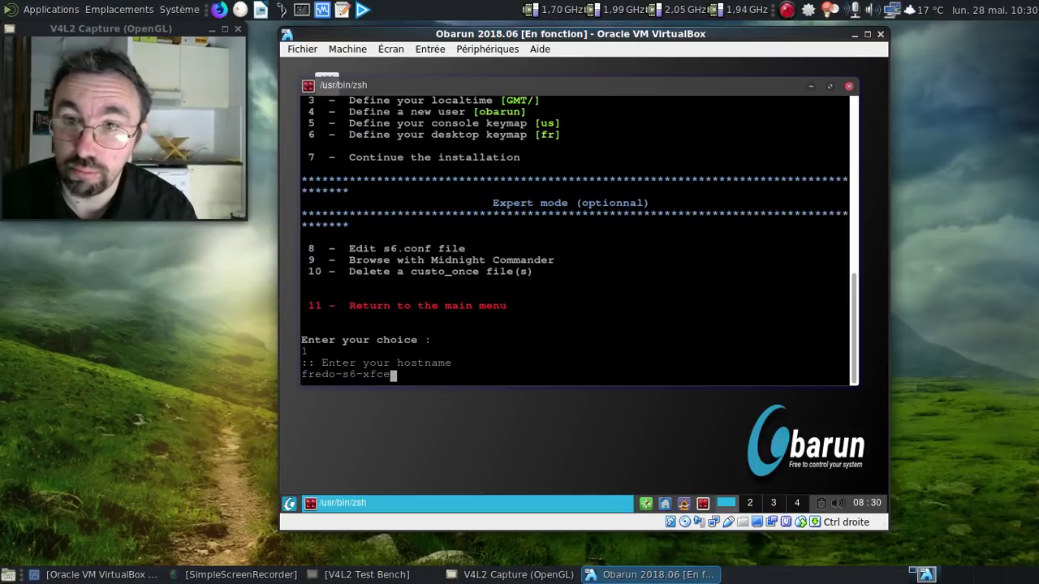
key("Return")
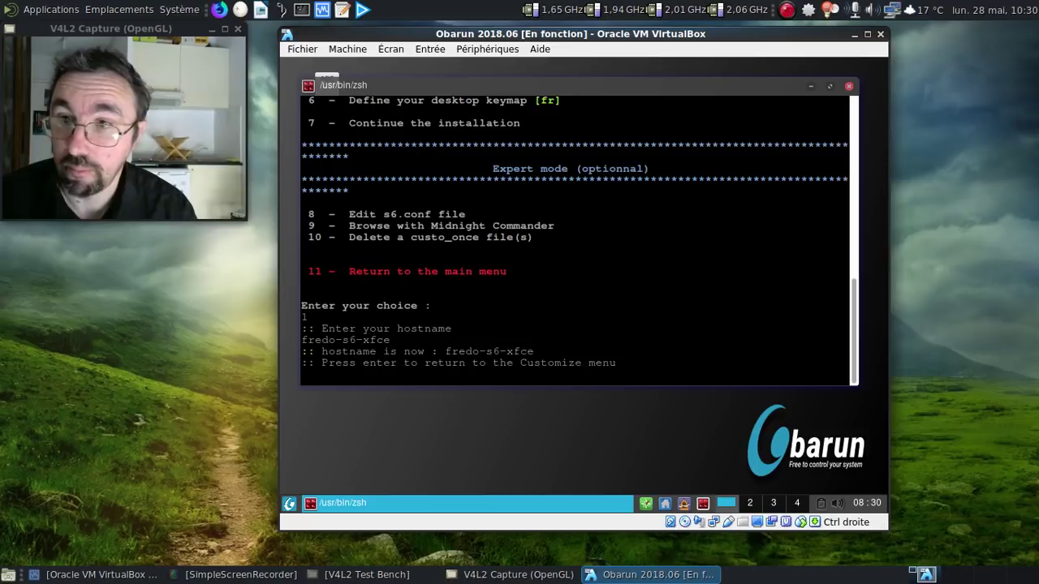
key("Return")
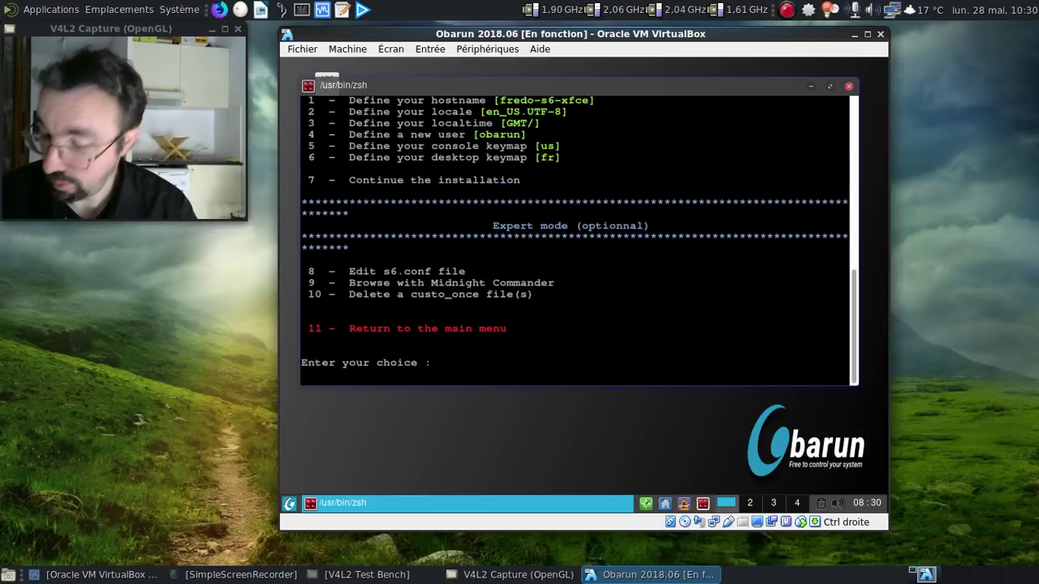
Set the main locale to fr_FR.UTF-8, declining to generate any other locale
type("2")
key("Return")
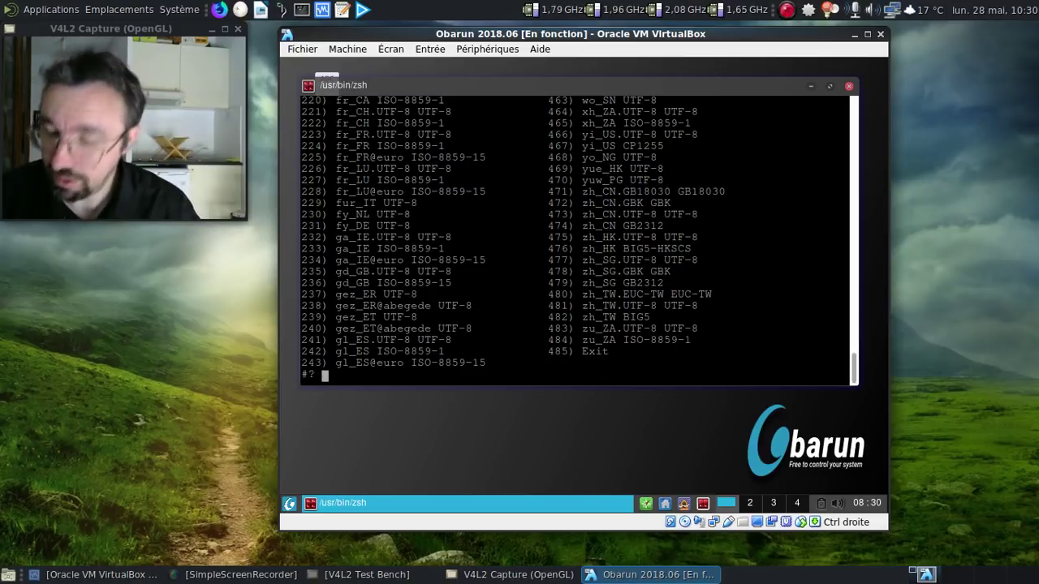
type("223")
key("Return")
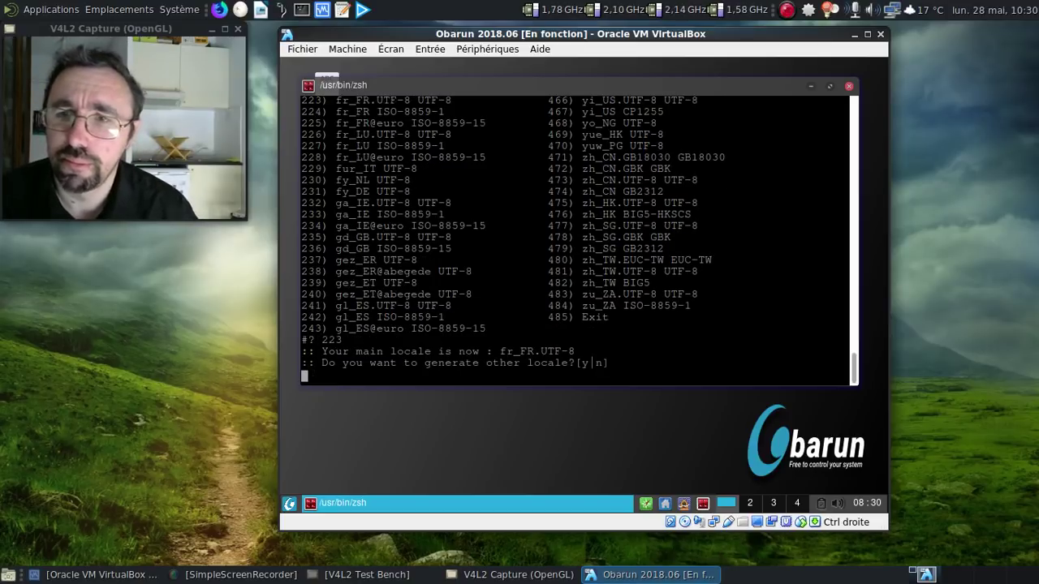
type("n")
key("Return")
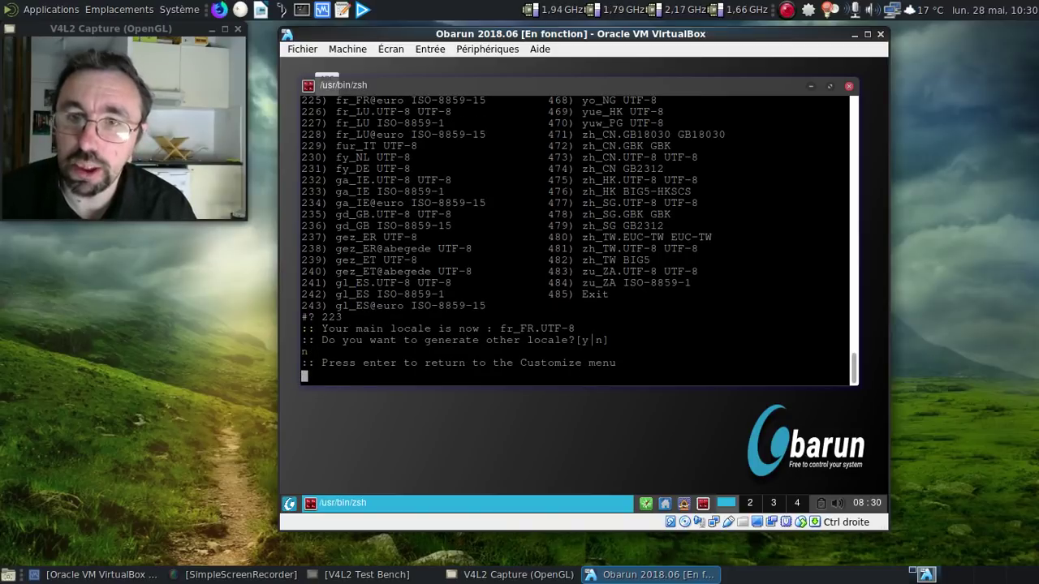
key("Return")
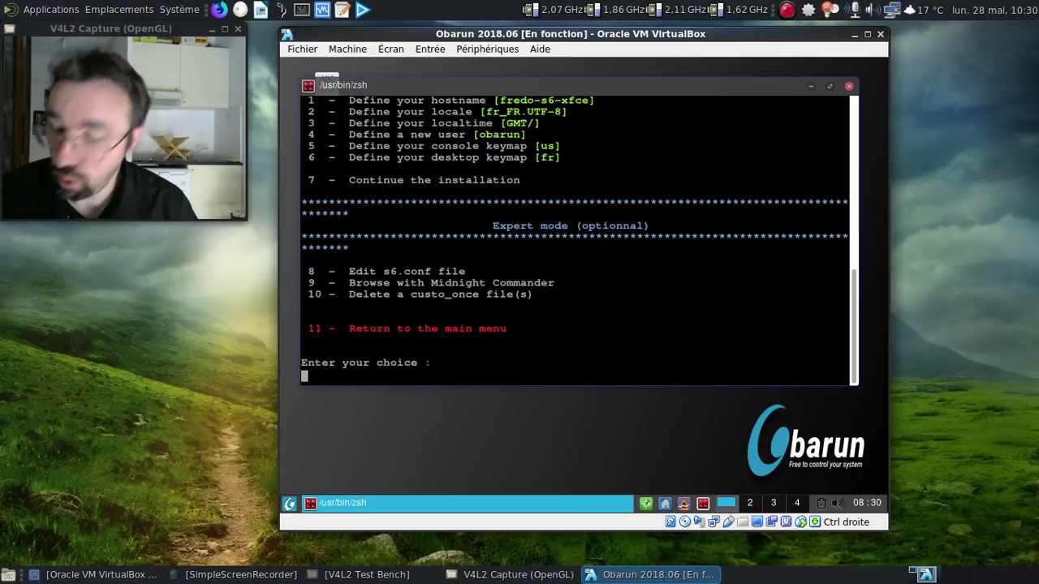
Set the localtime to Europe/Paris and return to the Customize menu
type("3")
key("Return")
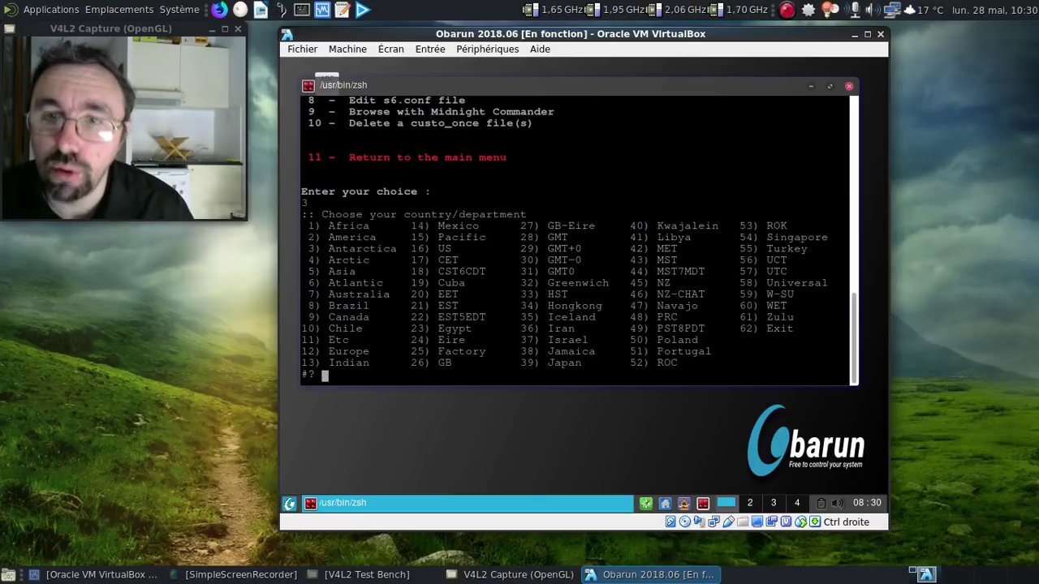
type("12")
key("Return")
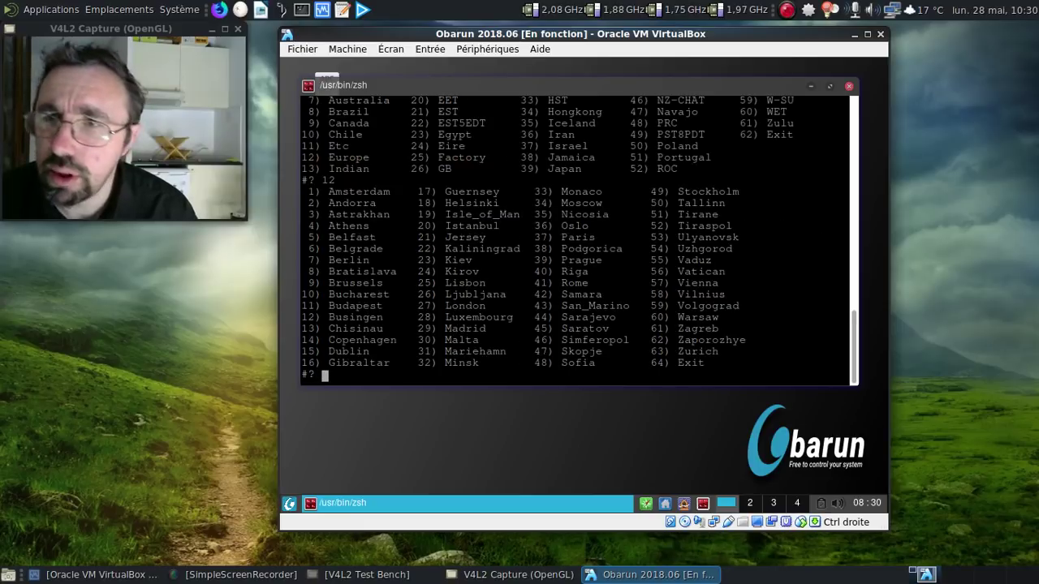
type("37")
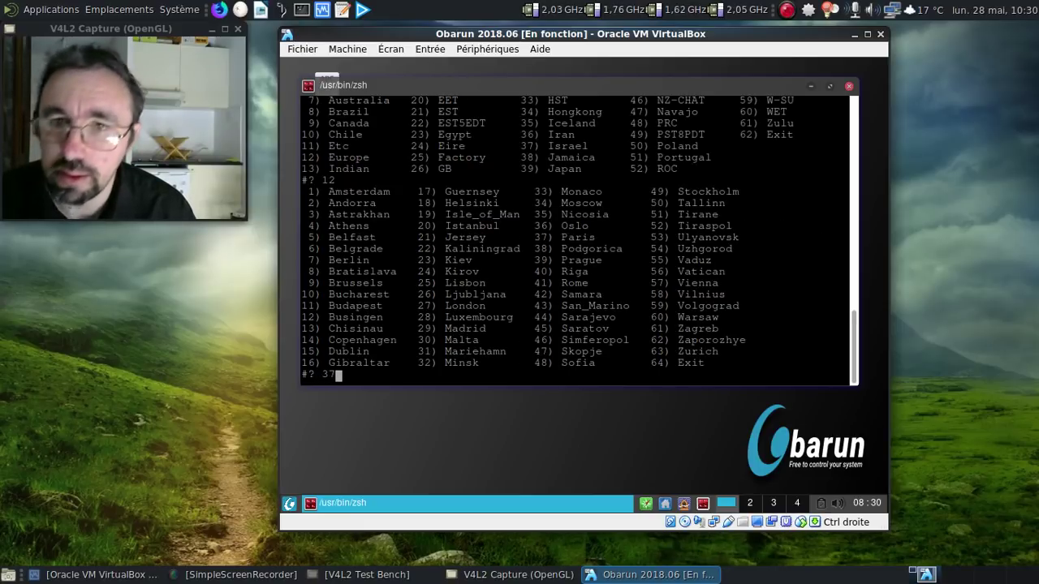
key("Return")
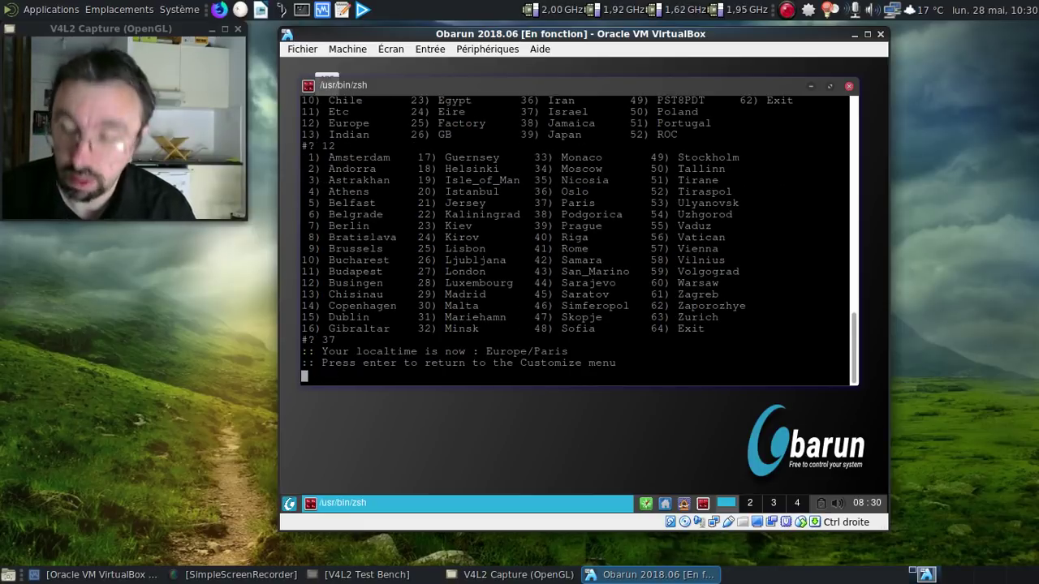
key("Return")
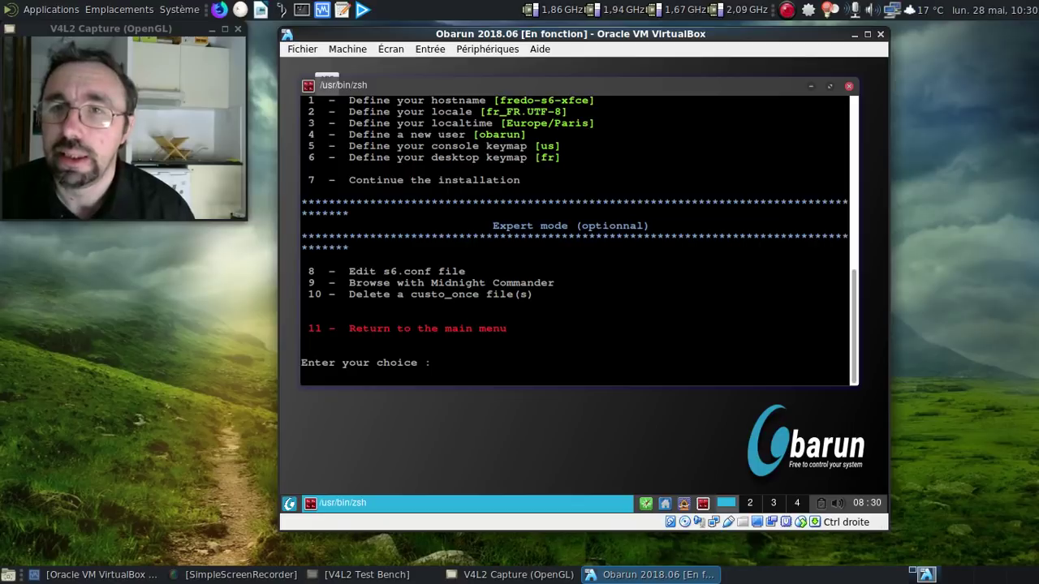
Define a new user named with the presenter's short first name and return to the Customize menu
type("4")
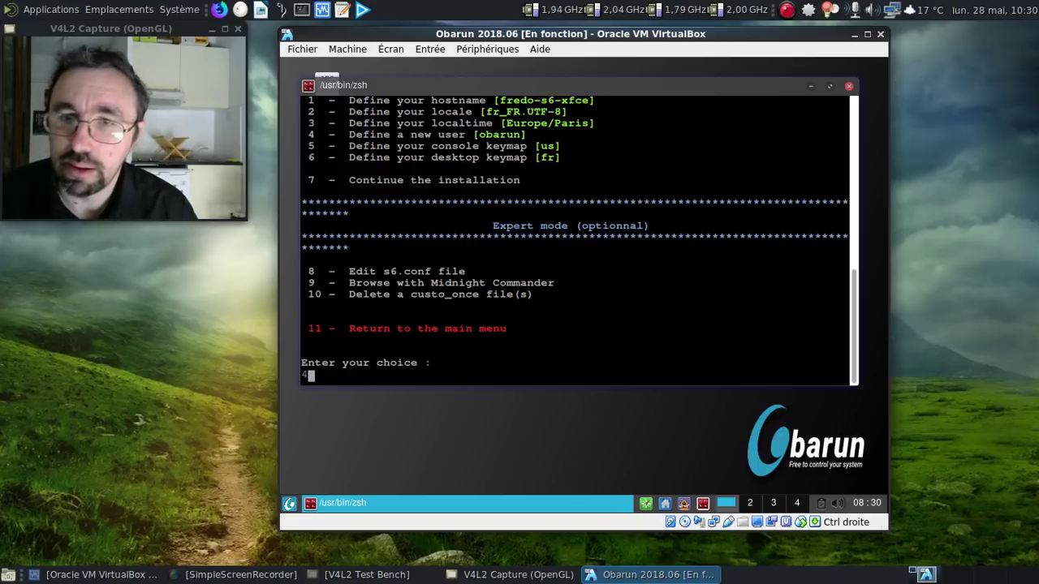
key("Return")
type("fred")
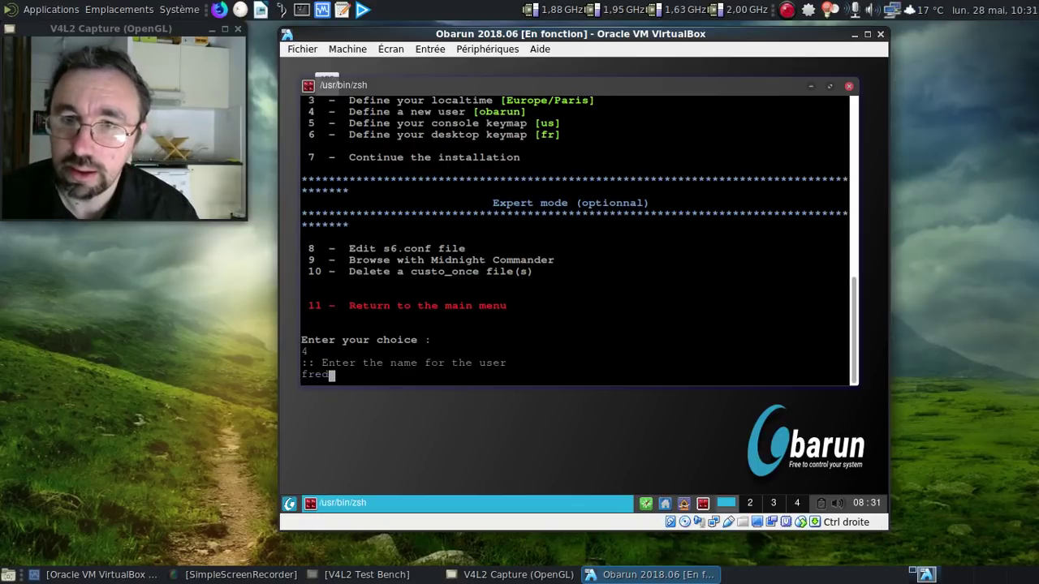
key("Return")
key("Return")
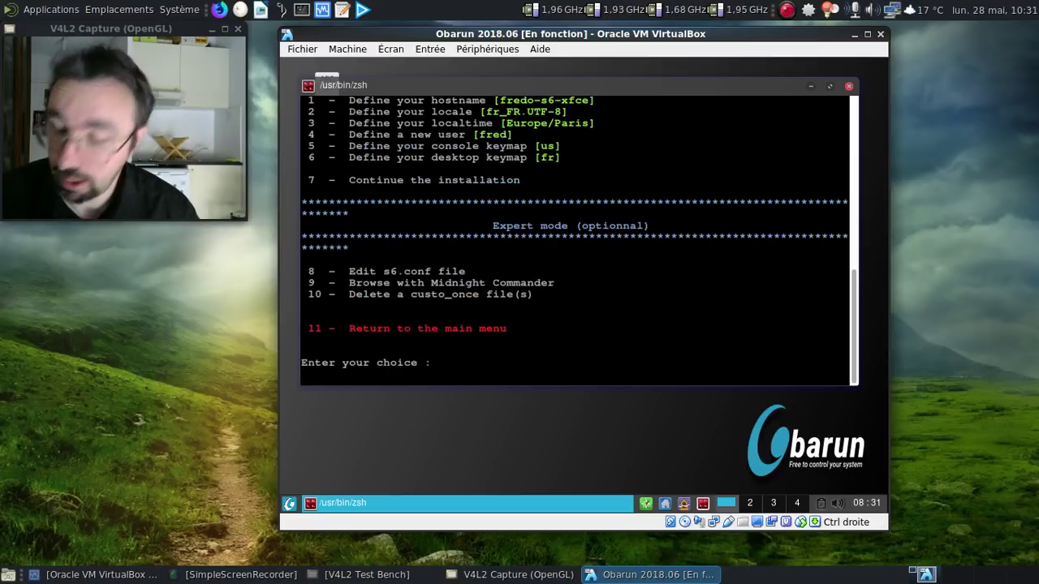
Set the console keymap to fr-latin9 and return to the Customize menu
type("5")
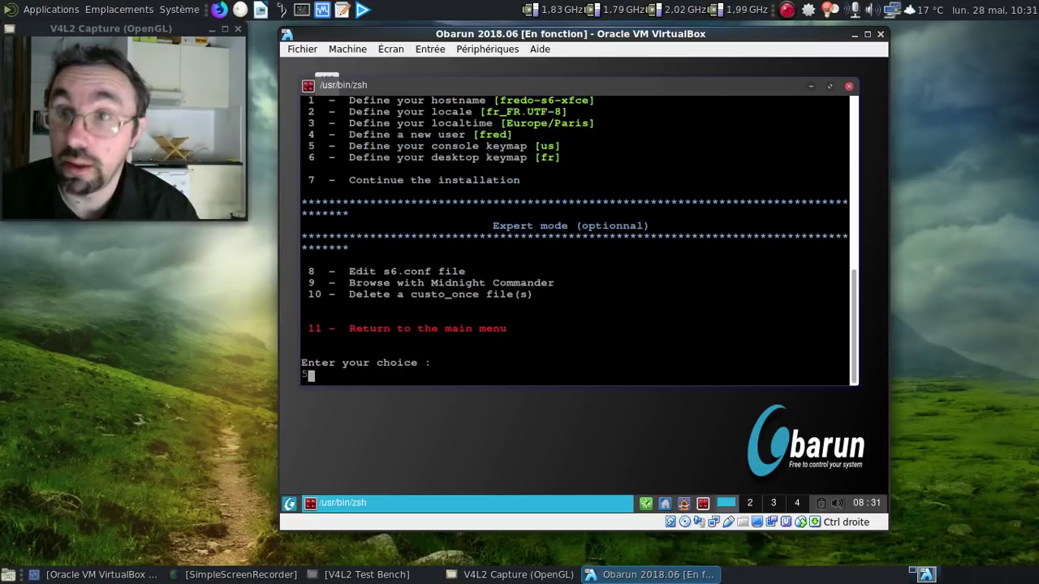
key("Return")
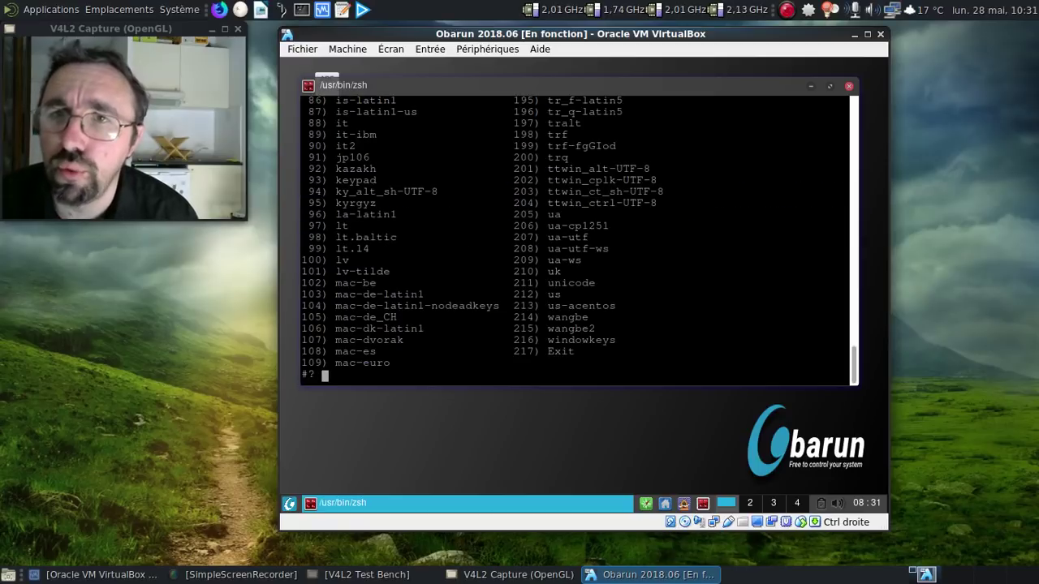
scroll(631, 183, "up", 4)
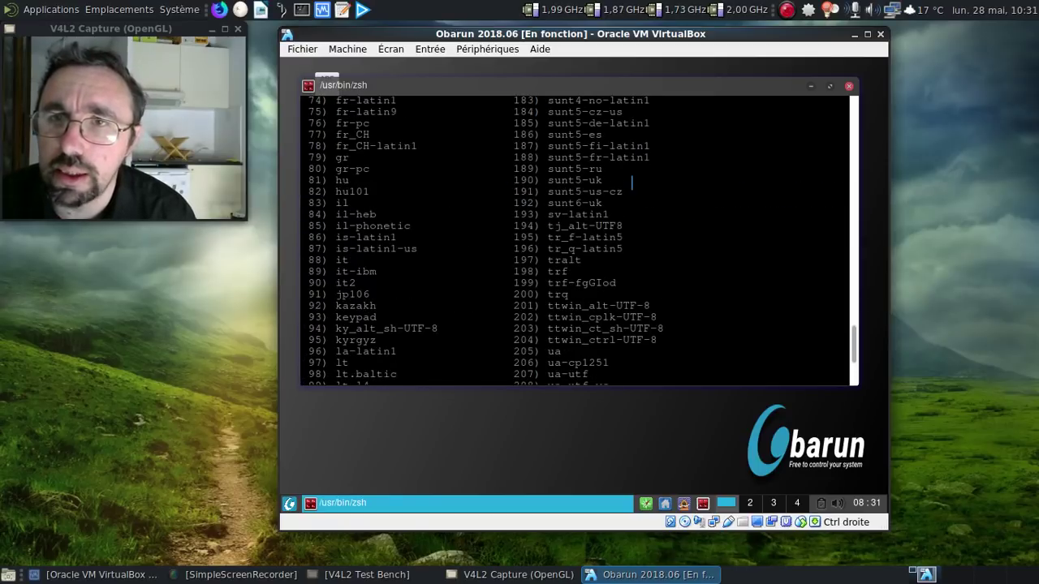
scroll(631, 184, "down", 4)
type("75")
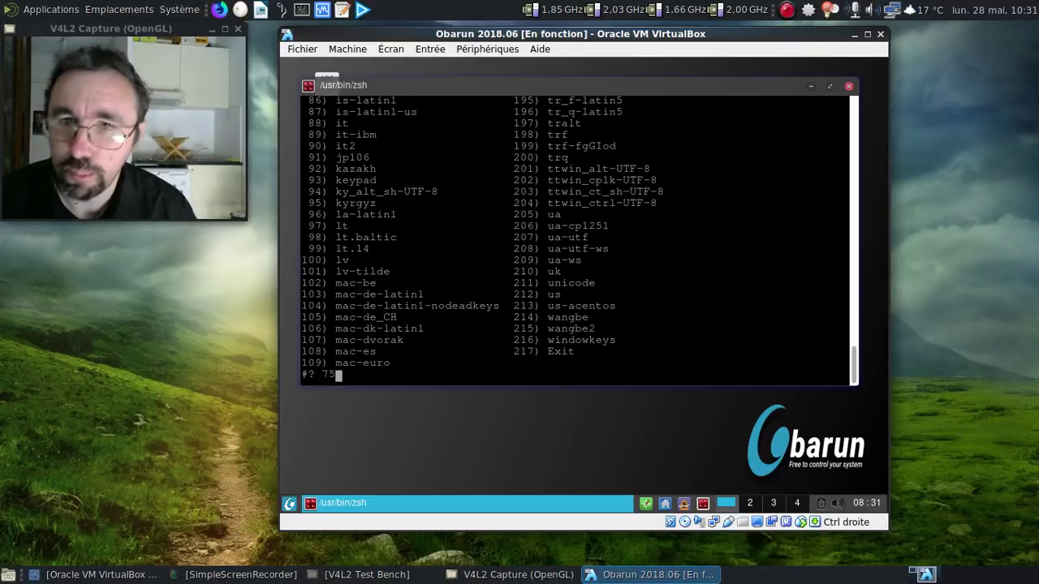
key("Return")
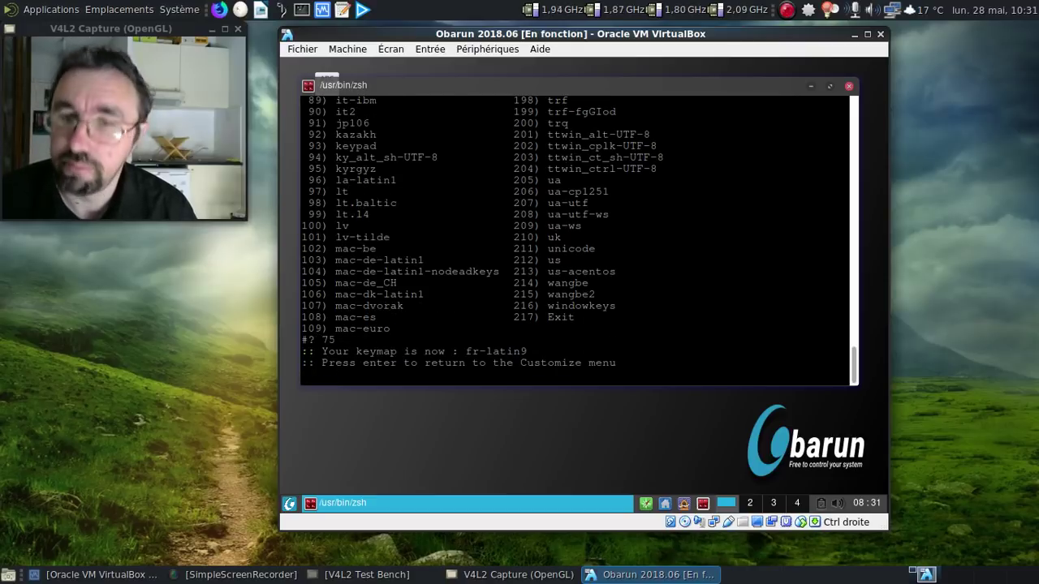
key("Return")
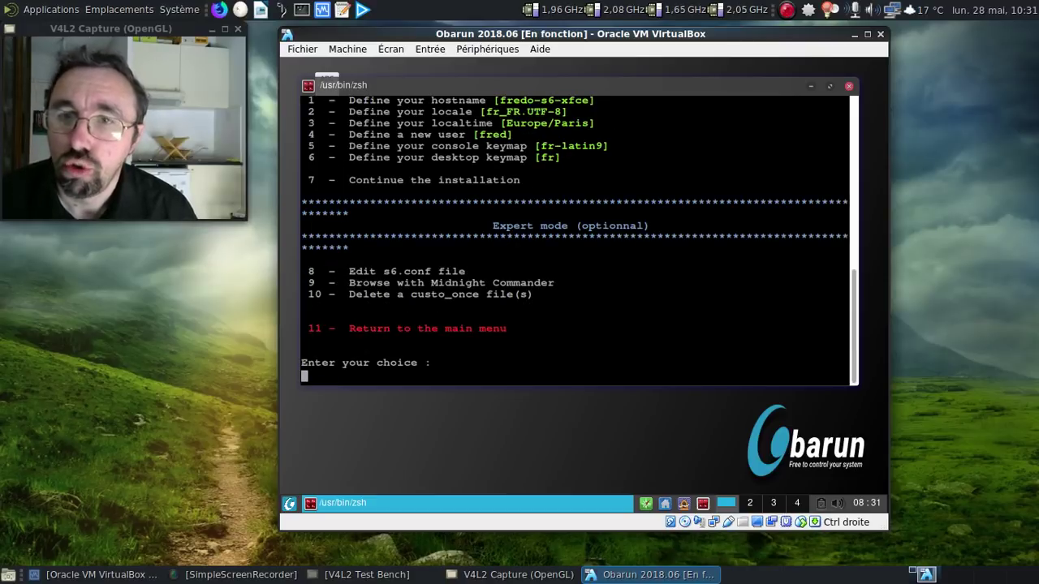
Continue the installation, enter and confirm the new user's password, and return to the main menu
type("7")
key("Return")
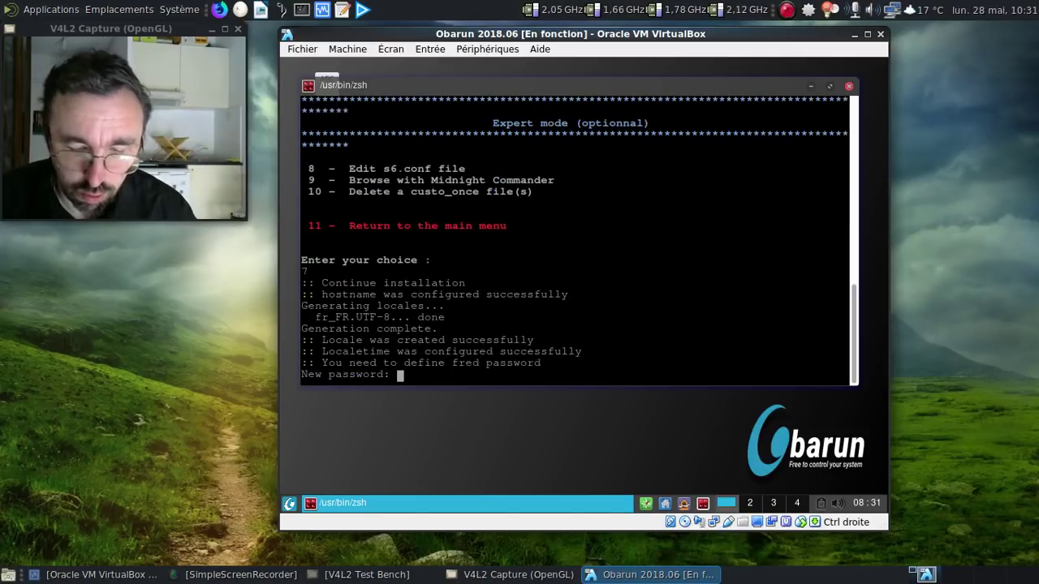
key("Return")
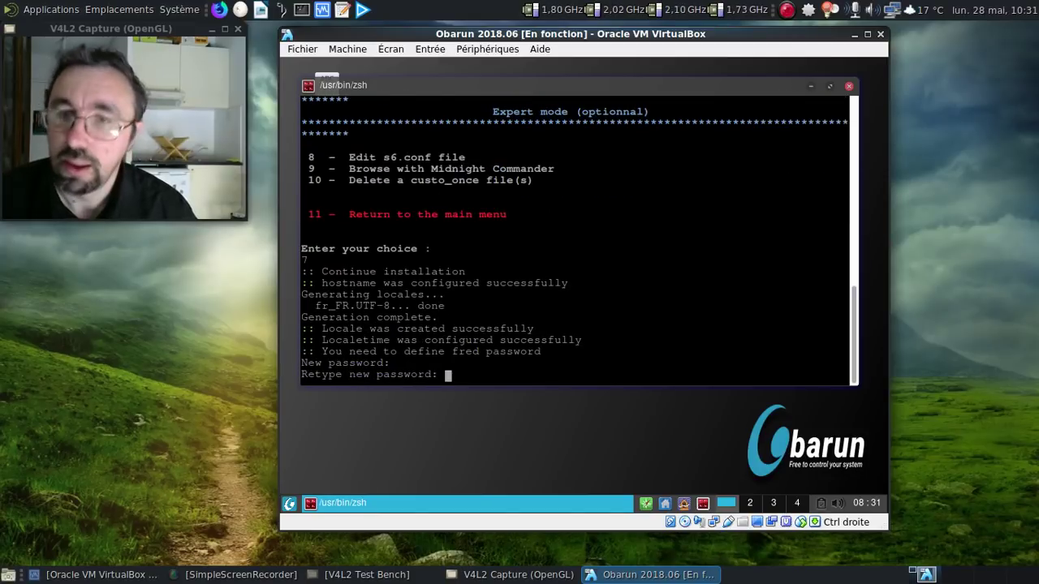
key("Return")
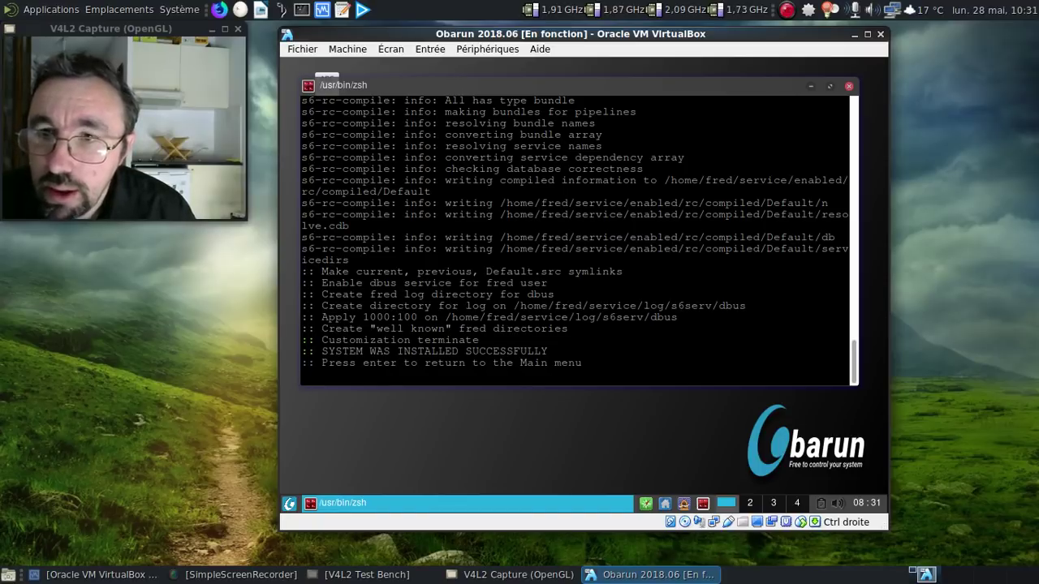
key("Return")
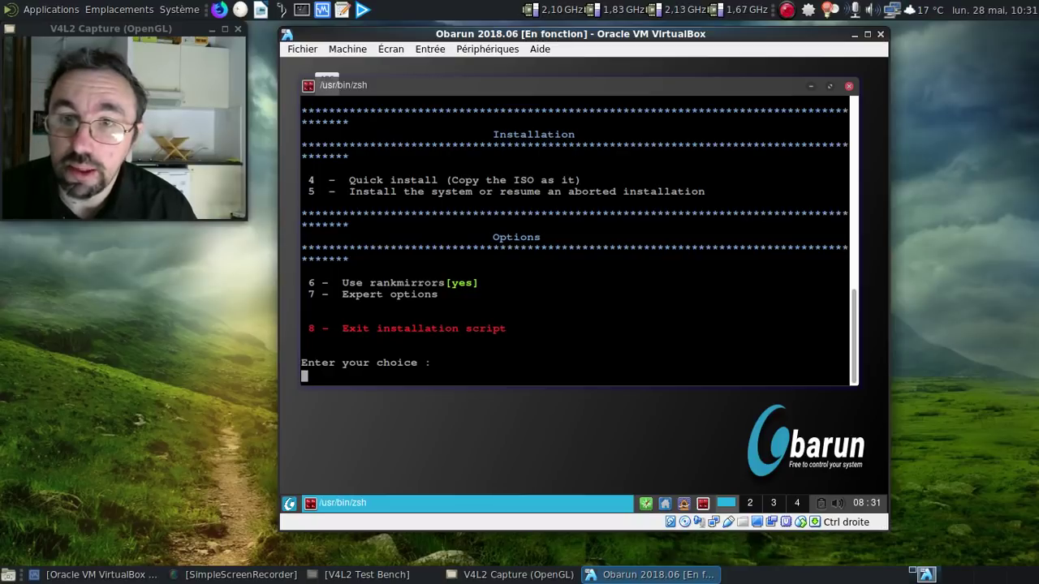
Exit the installation script and close the terminal window
type("8")
key("Return")
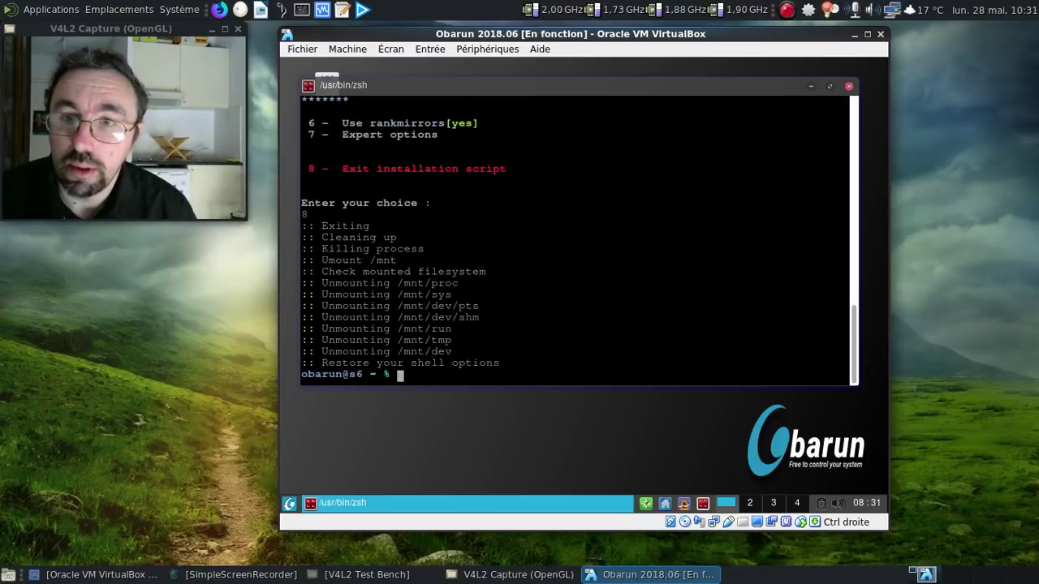
left_click(849, 85)
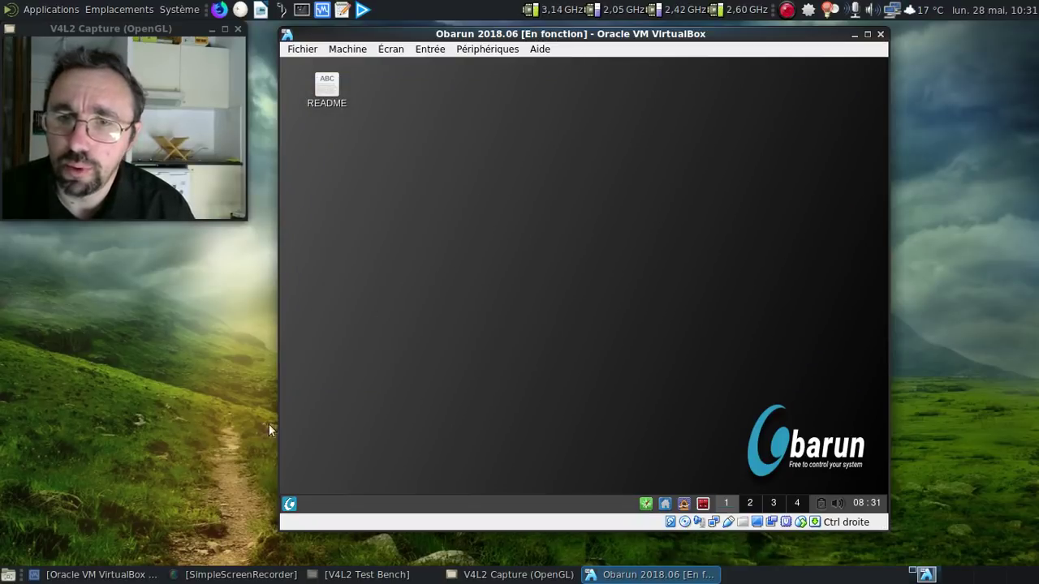
Restart the virtual machine from the live session and boot the default Obarun entry
left_click(288, 504)
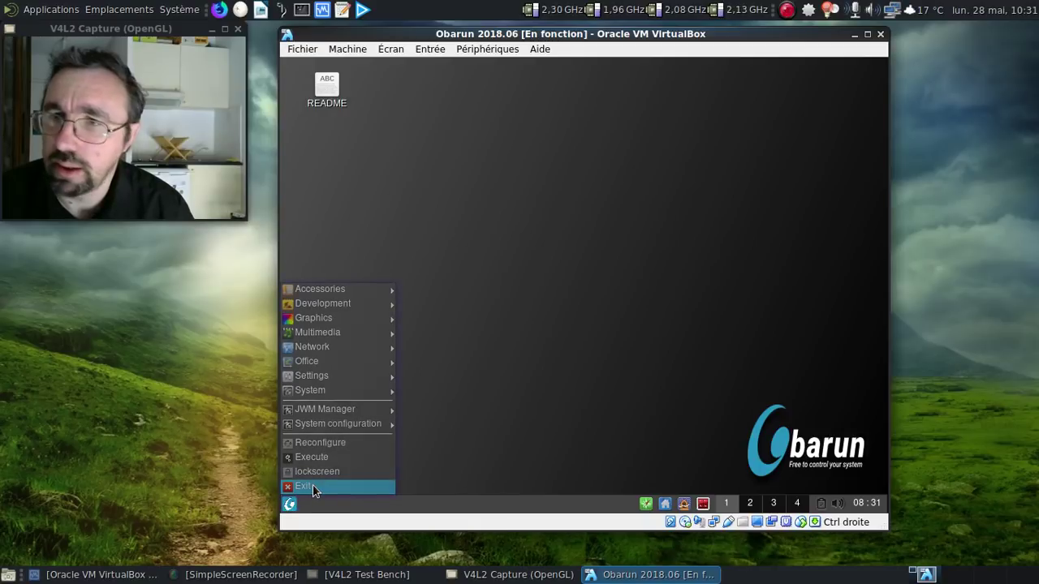
left_click(312, 486)
left_click(757, 301)
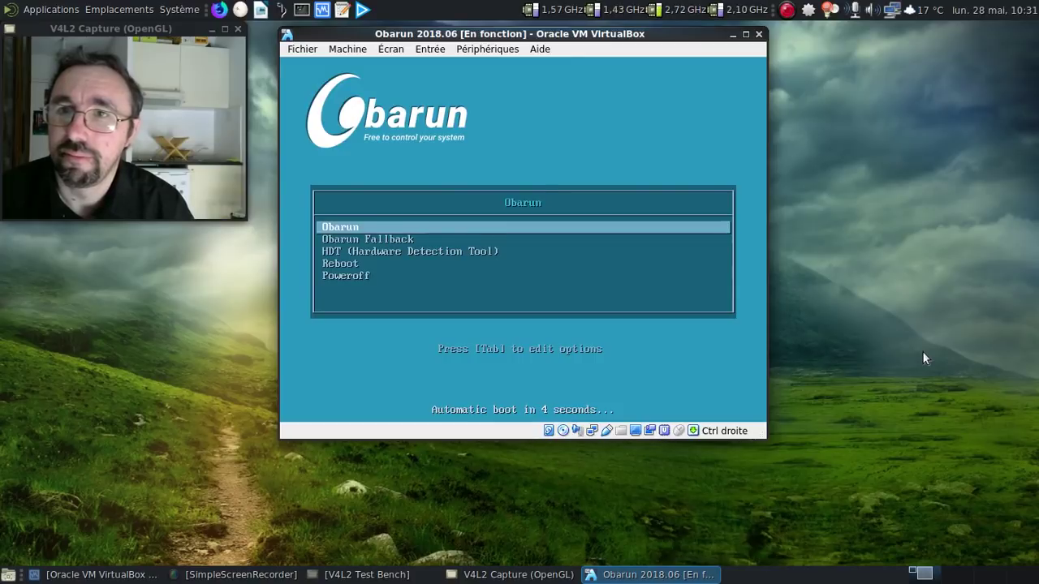
key("Return")
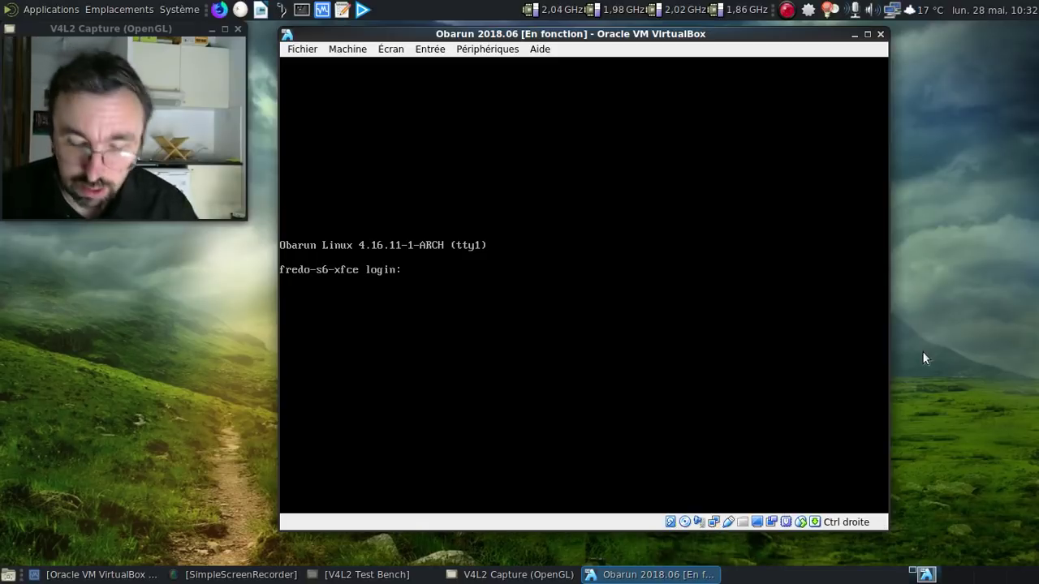
Log in at the tty1 console with the new user's name and account password
type("fre")
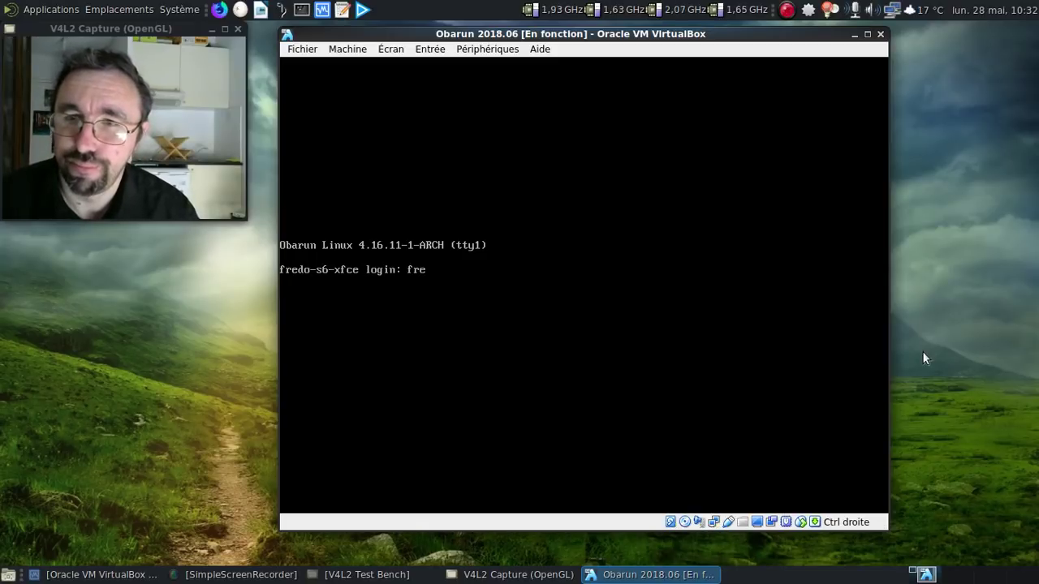
type("d")
key("Return")
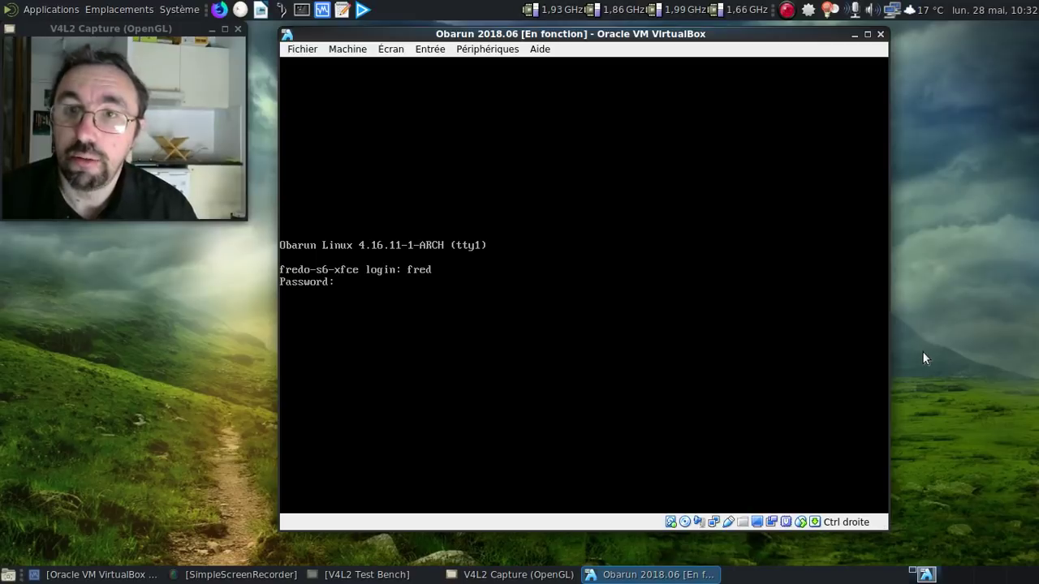
key("Return")
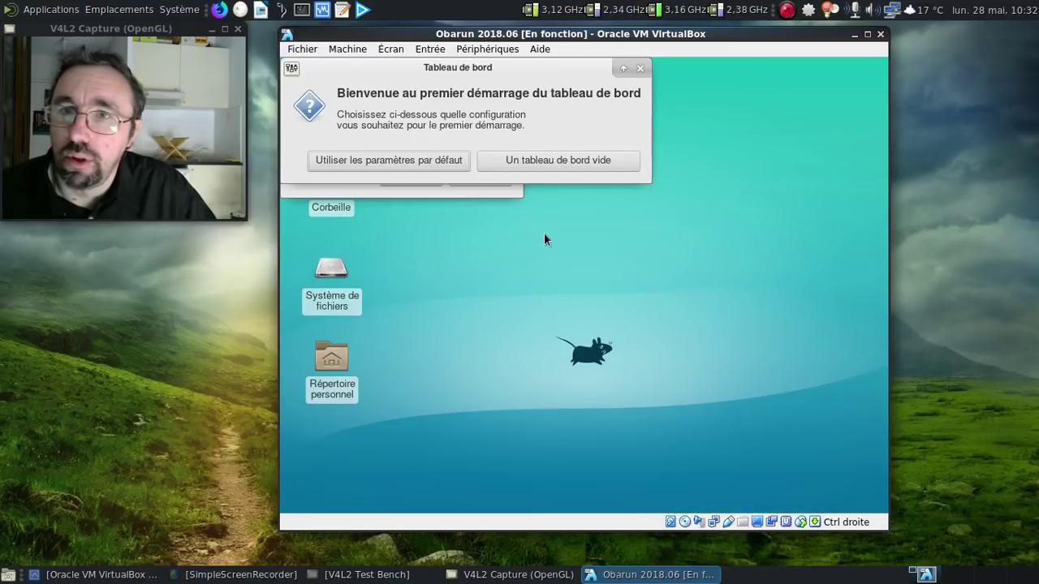
Use the default settings for the Xfce panel and decline ClipIt history saving
left_click(402, 168)
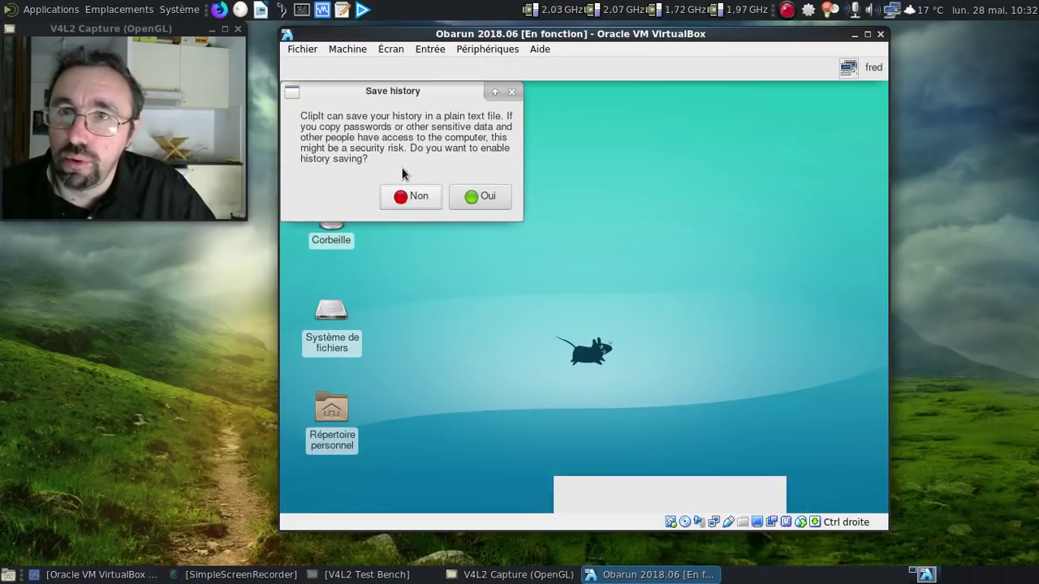
left_click(420, 197)
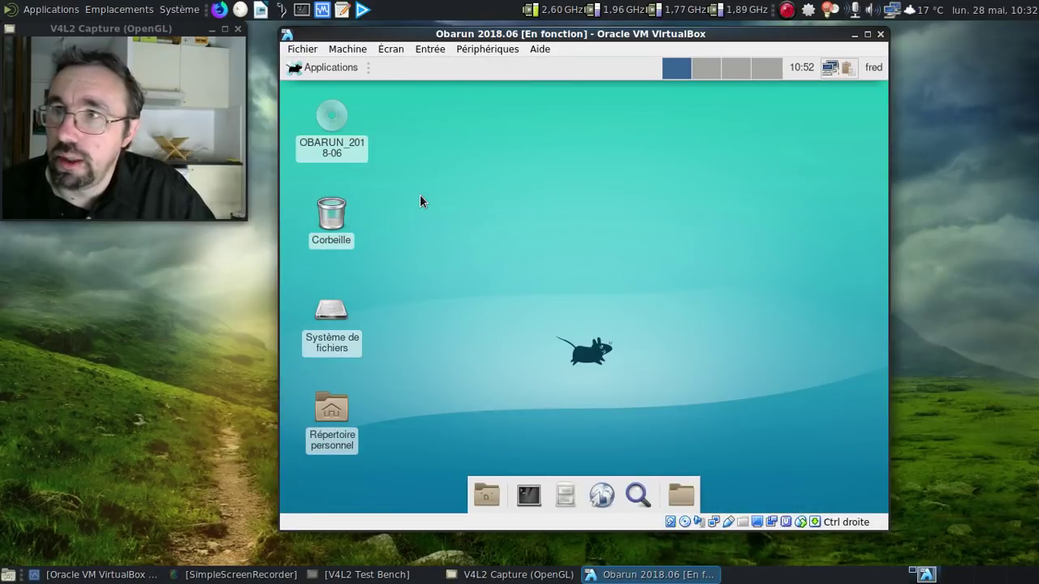
Examine the network applet's connections, options and About information, closing the About window
left_click(829, 68)
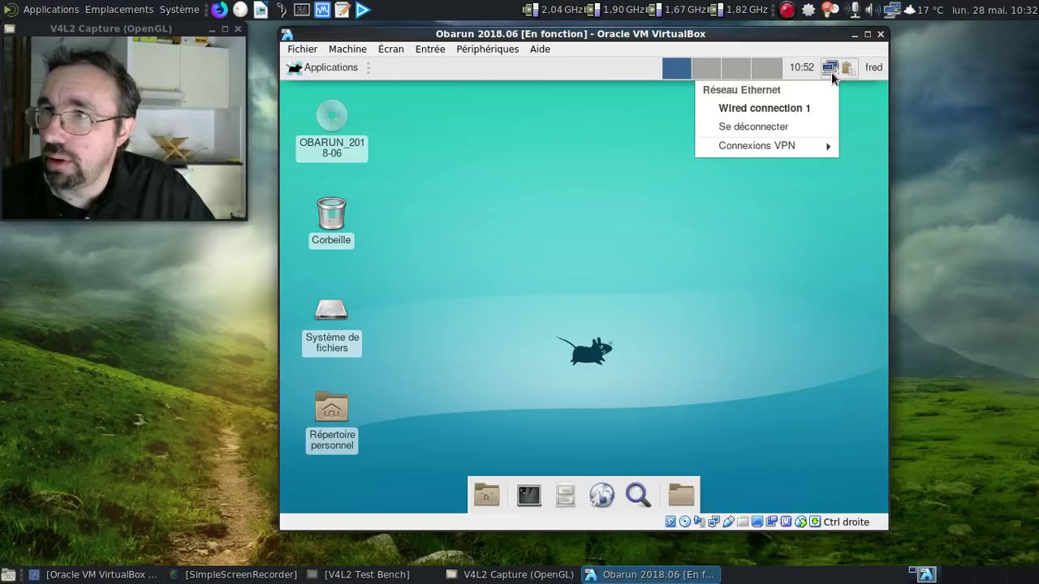
left_click(829, 68)
right_click(830, 68)
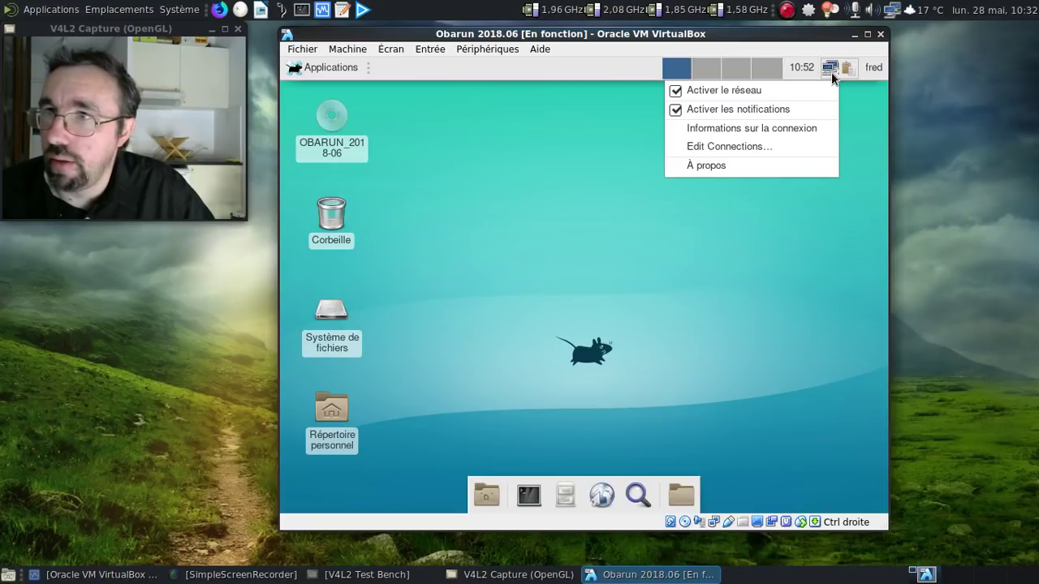
left_click(756, 164)
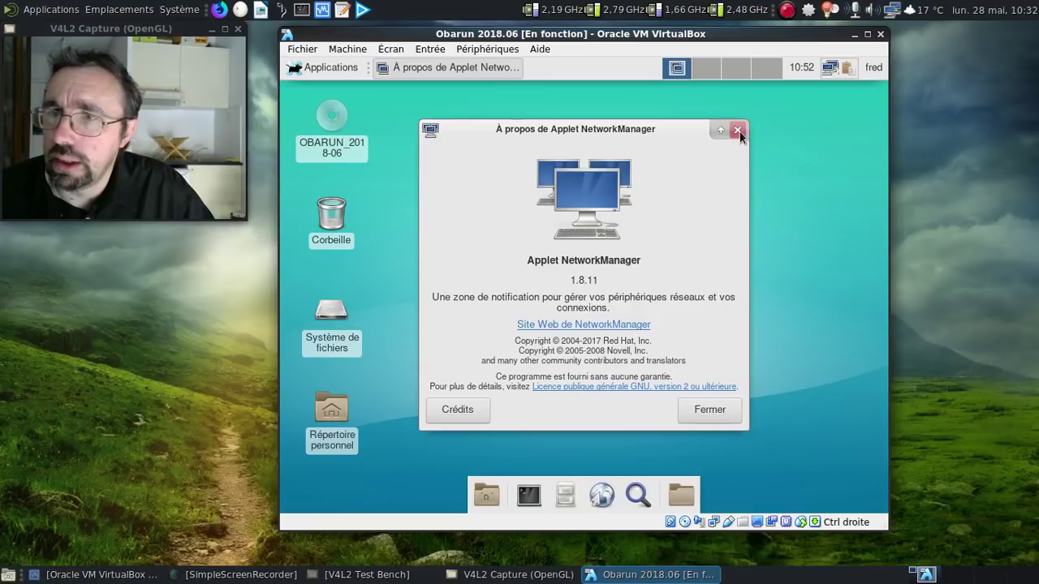
left_click(738, 131)
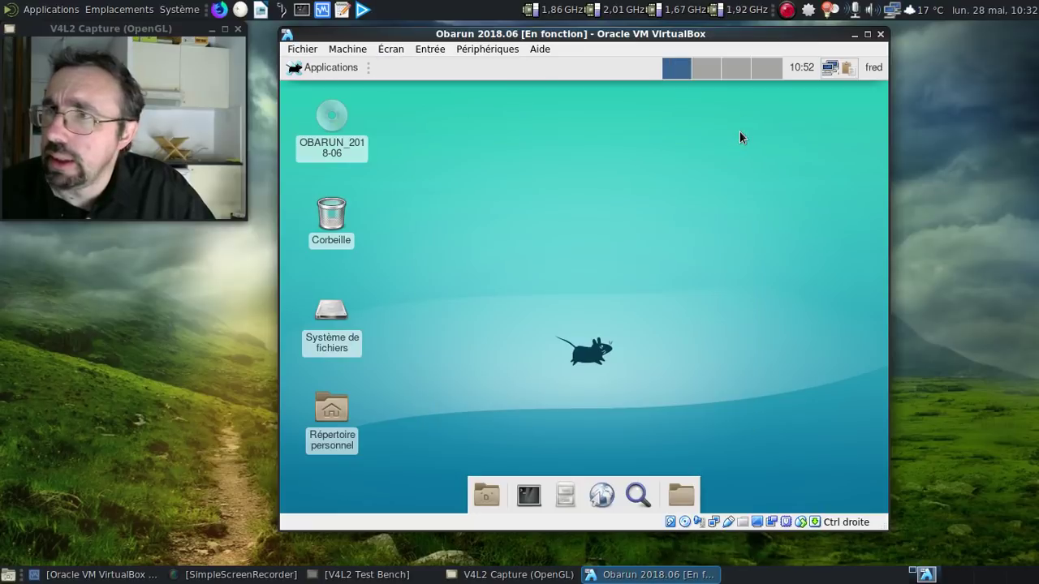
Add the Greffon PulseAudio volume plugin to the Xfce panel
right_click(730, 72)
mouse_move(677, 156)
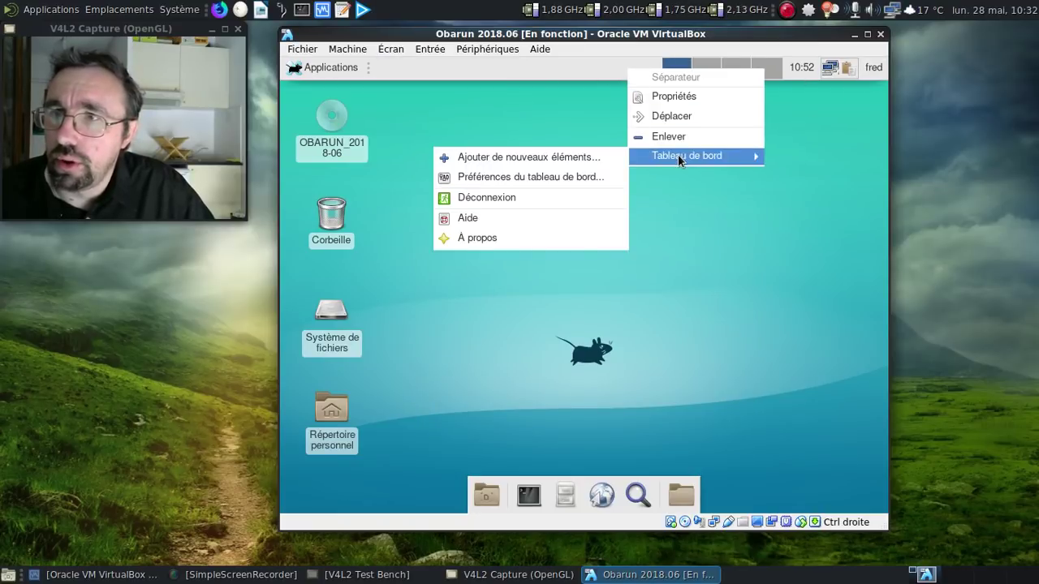
left_click(570, 156)
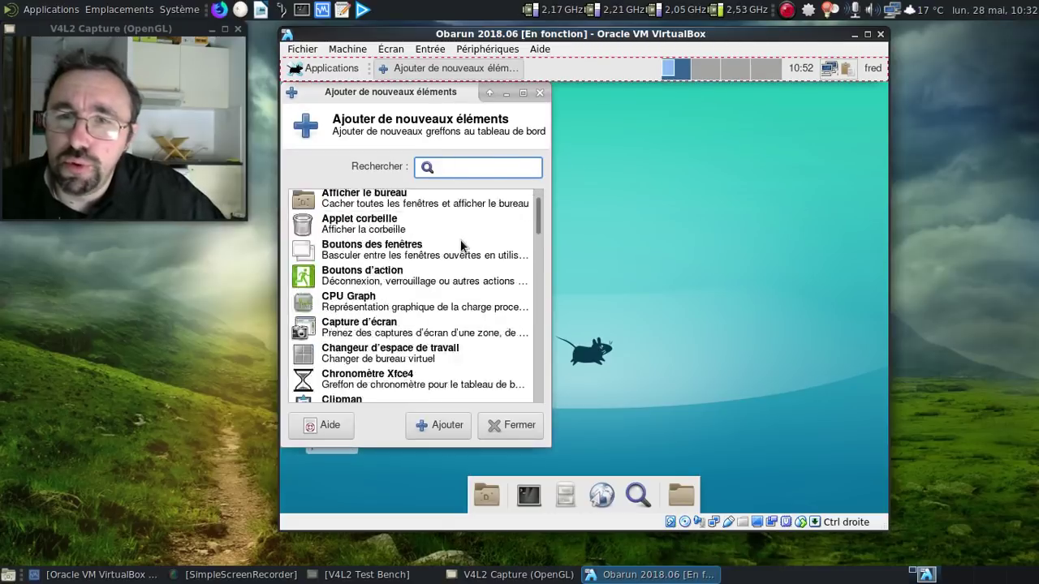
scroll(460, 239, "down", 6)
left_click(432, 270)
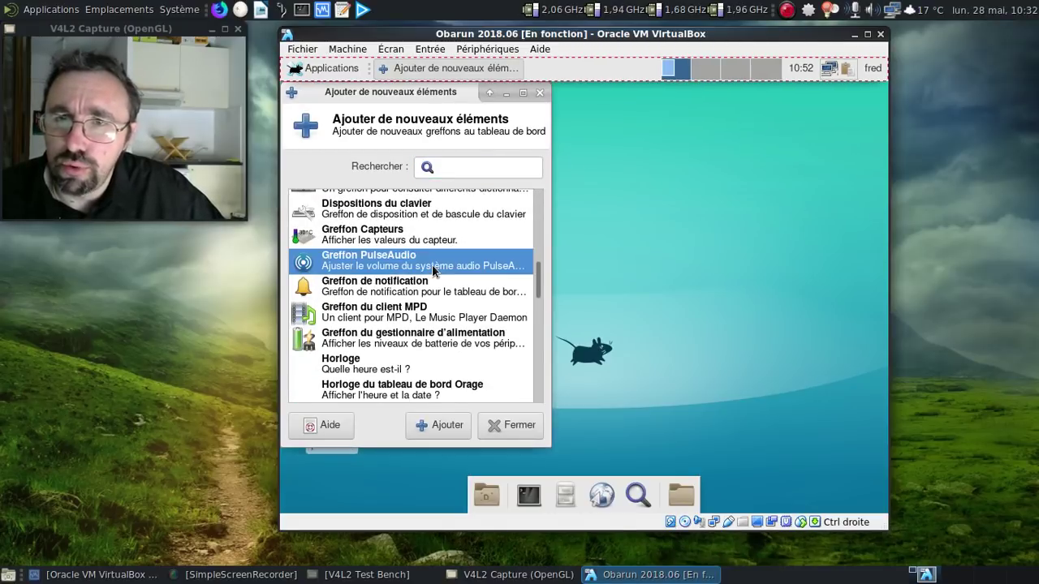
left_click(441, 427)
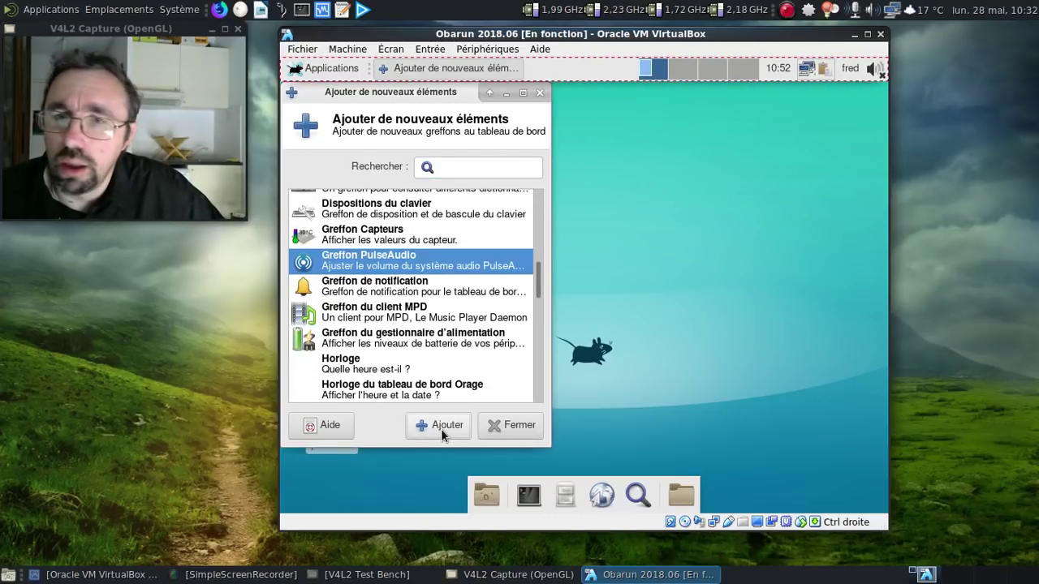
Add the Mise à jour météo and Menu Whisker plugins to the panel and finish adding items
scroll(447, 323, "down", 3)
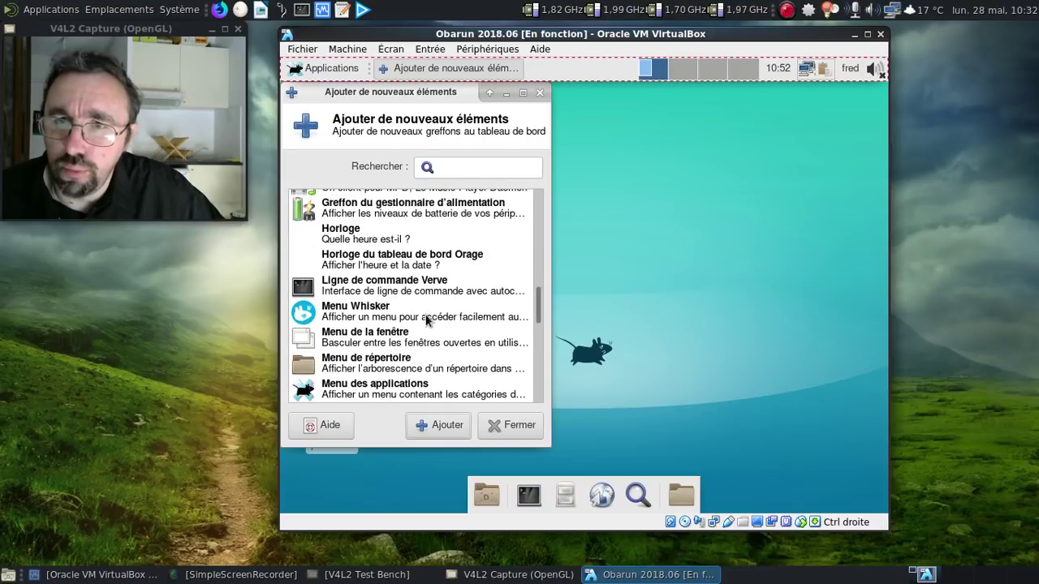
scroll(428, 321, "down", 3)
left_click(406, 318)
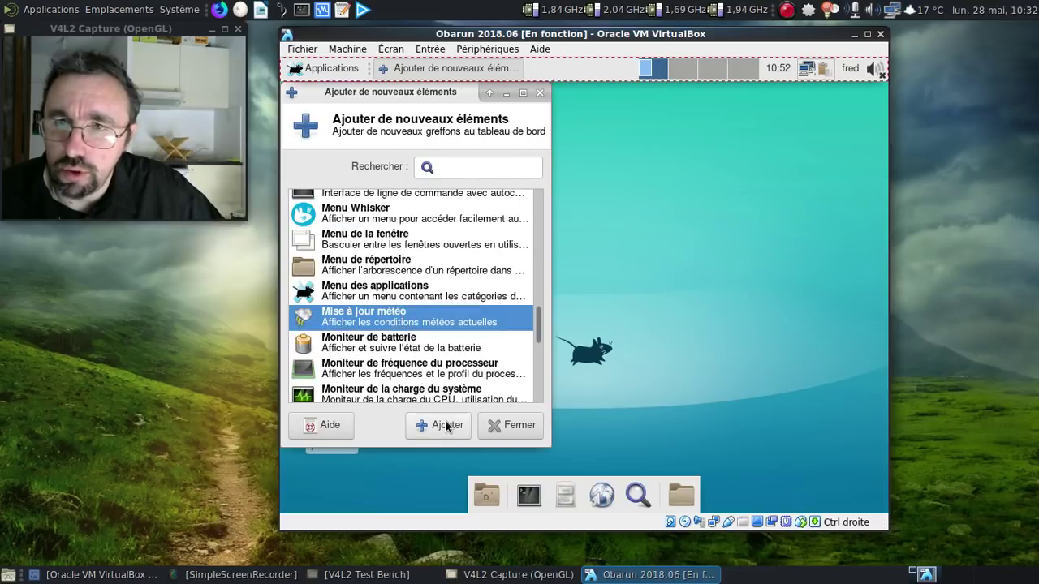
left_click(446, 426)
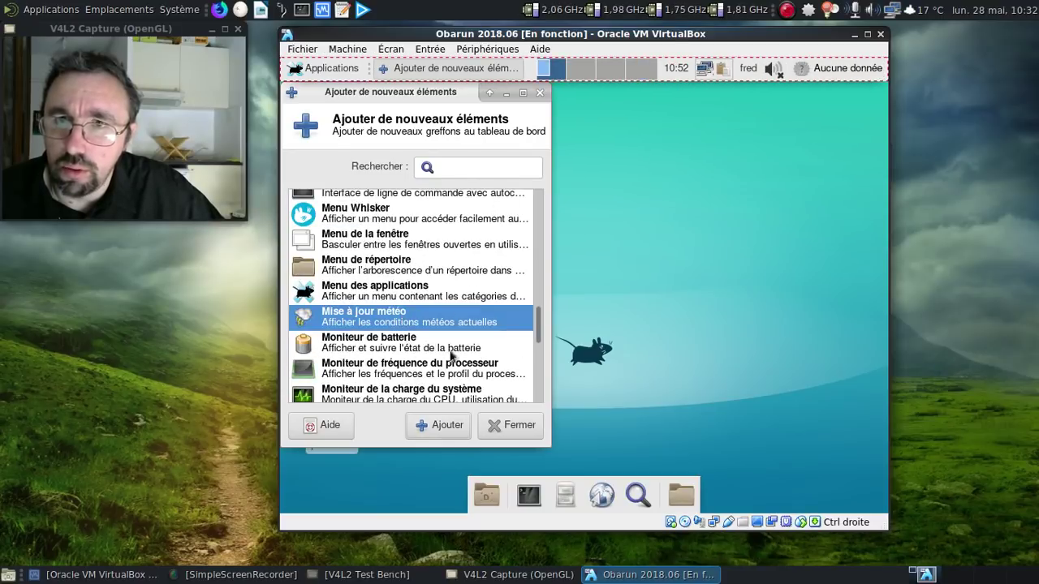
left_click(449, 426)
left_click(495, 425)
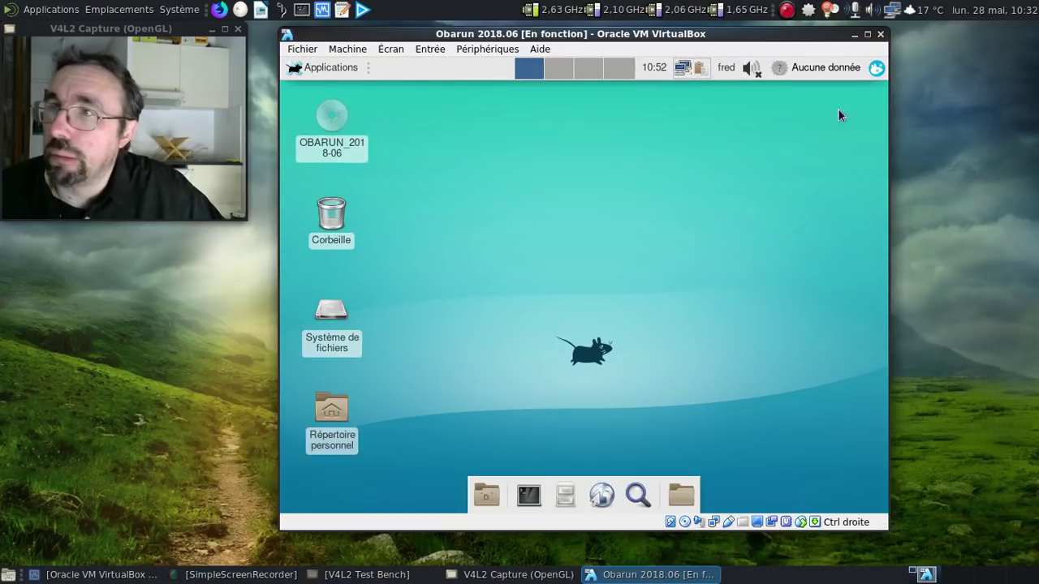
Move the Whisker menu to the start of the panel and permanently remove the original Menu des applications
right_click(875, 68)
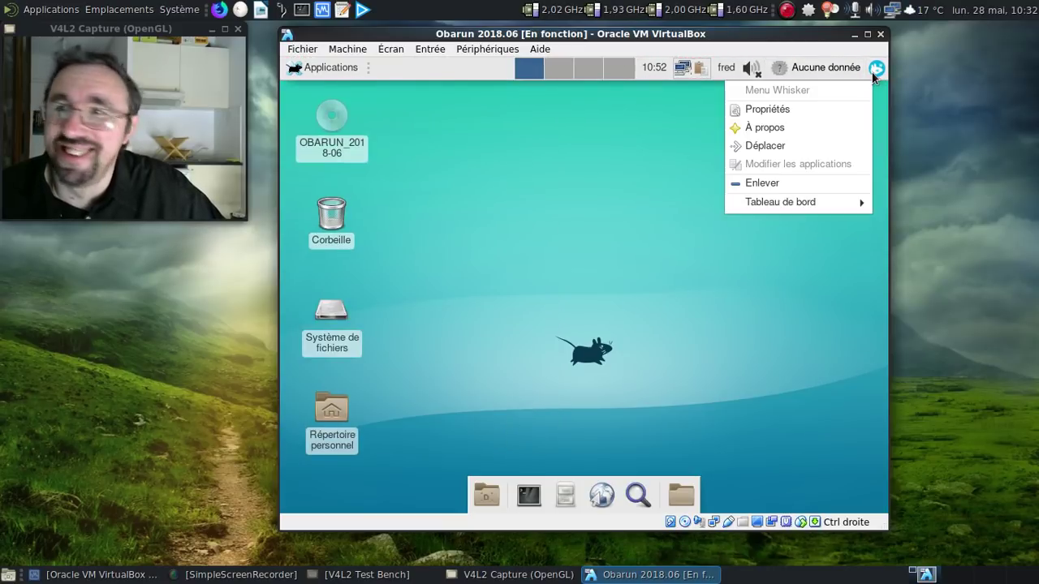
left_click(806, 146)
left_click(294, 69)
right_click(347, 69)
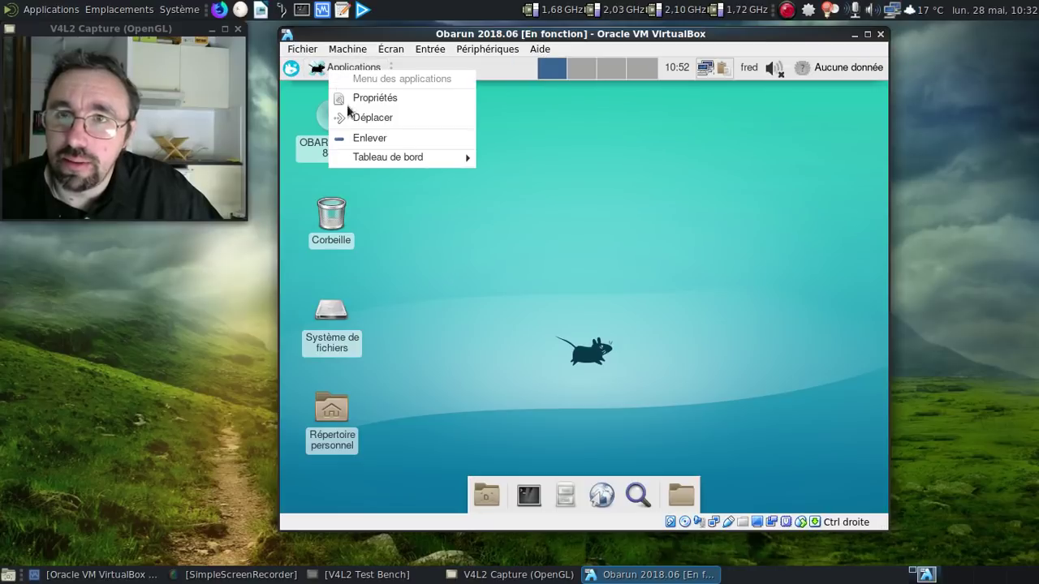
left_click(367, 138)
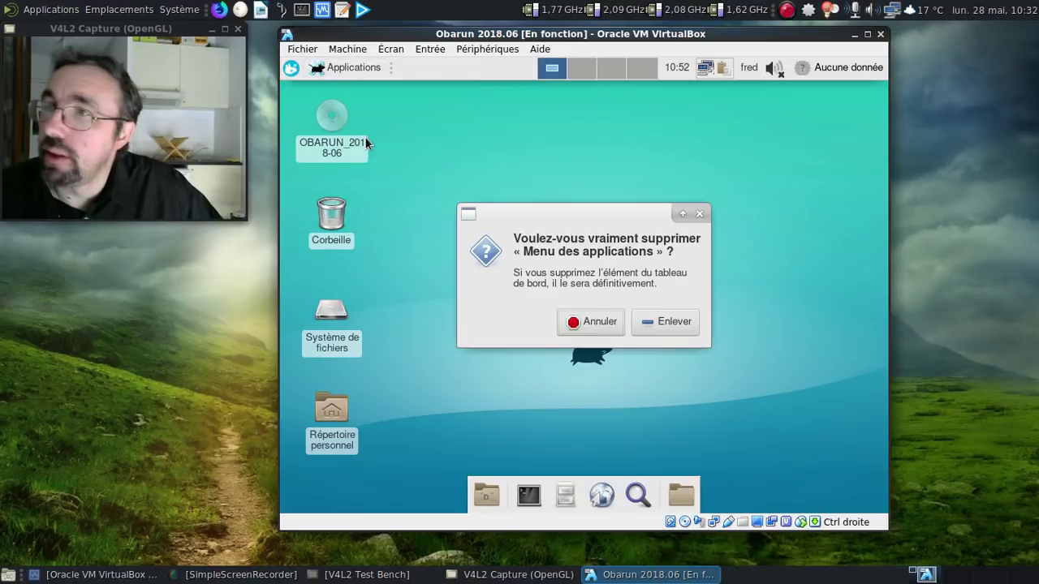
left_click(661, 323)
Try to open the audio mixer from the PulseAudio plugin, and view the Whisker menu's favourites and categories
left_click(773, 67)
left_click(784, 85)
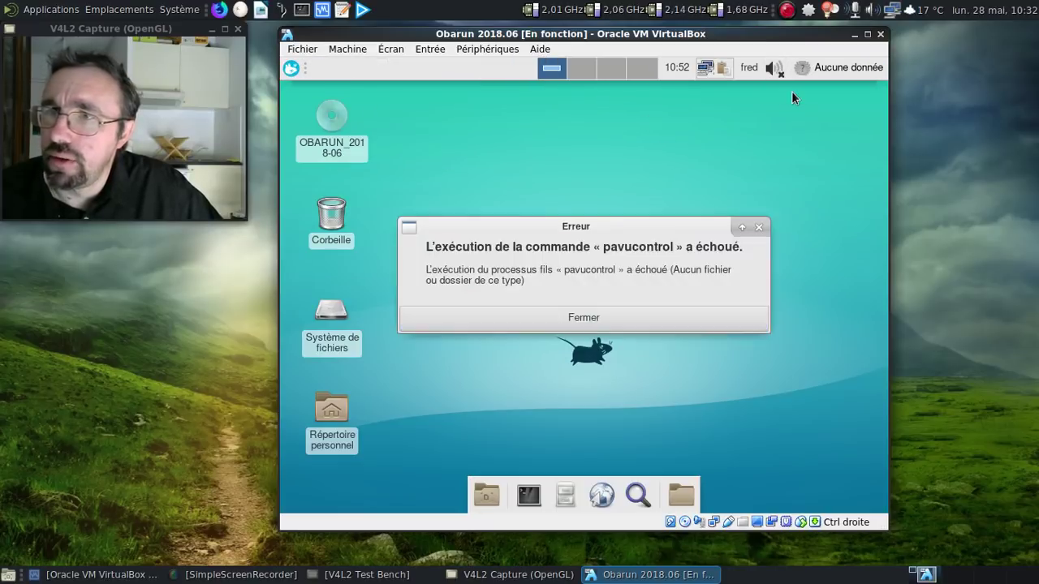
left_click(759, 228)
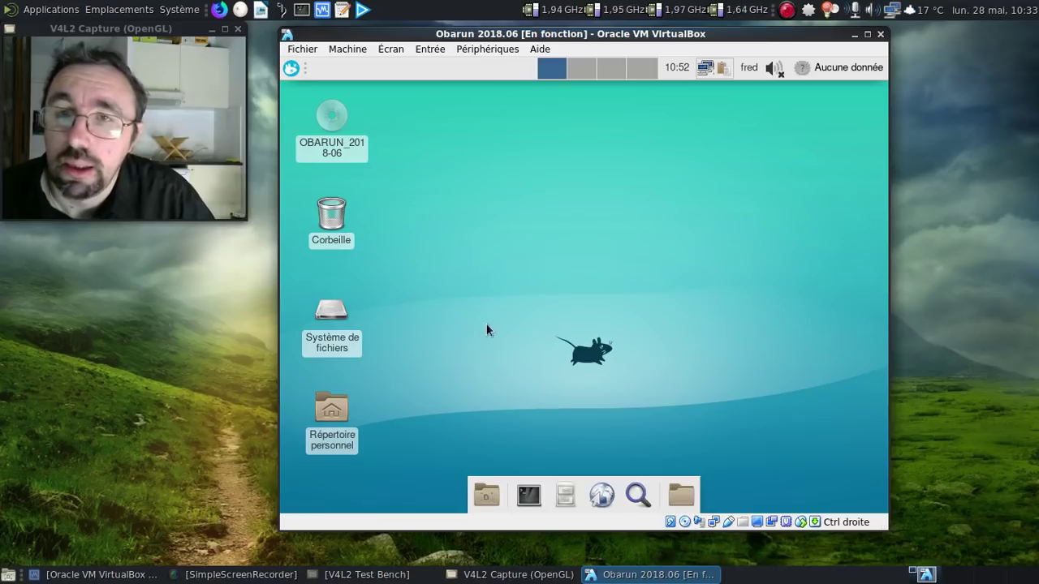
left_click(293, 70)
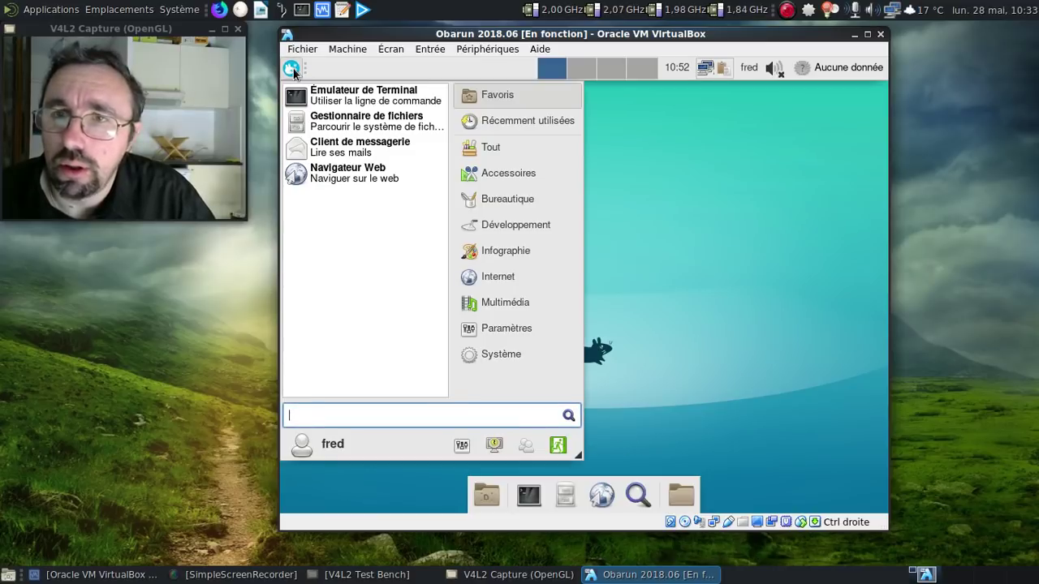
left_click(708, 227)
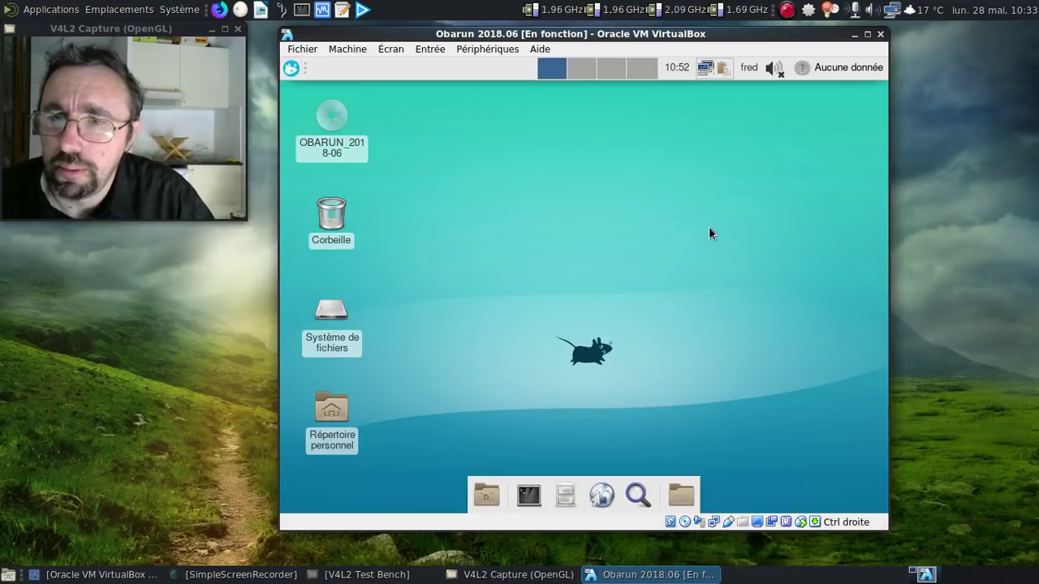
Install the mixer in a terminal with "sudo pacman -S pavucontrol", entering the account password and accepting the installation
left_click(531, 492)
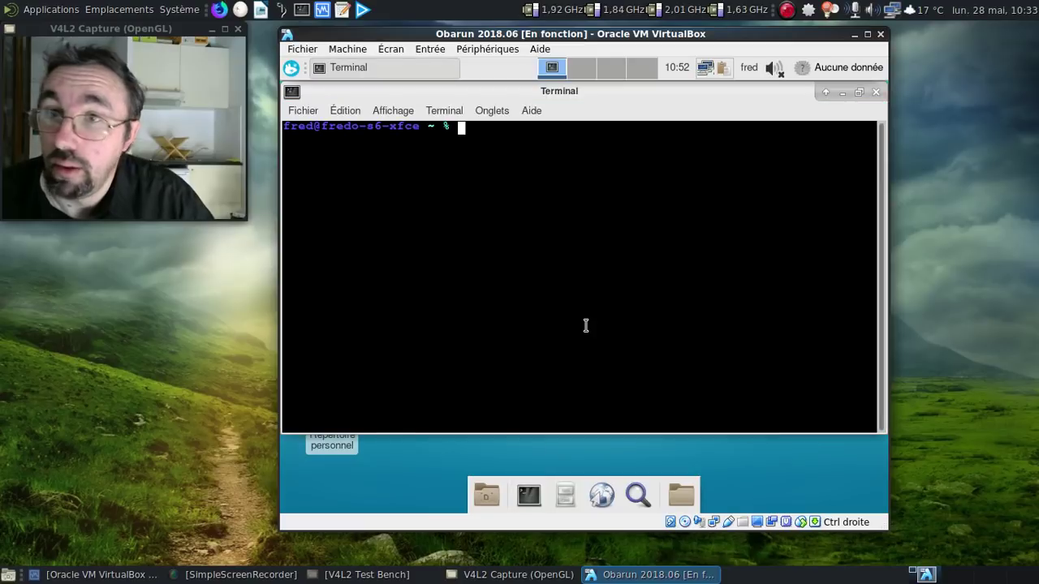
type("sudo pacma")
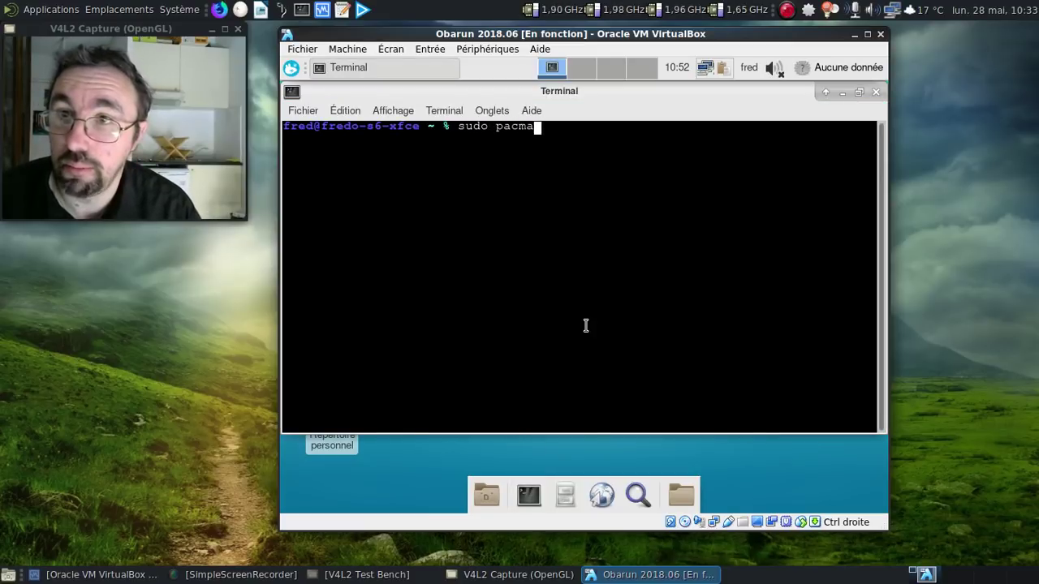
type("n -S pavau")
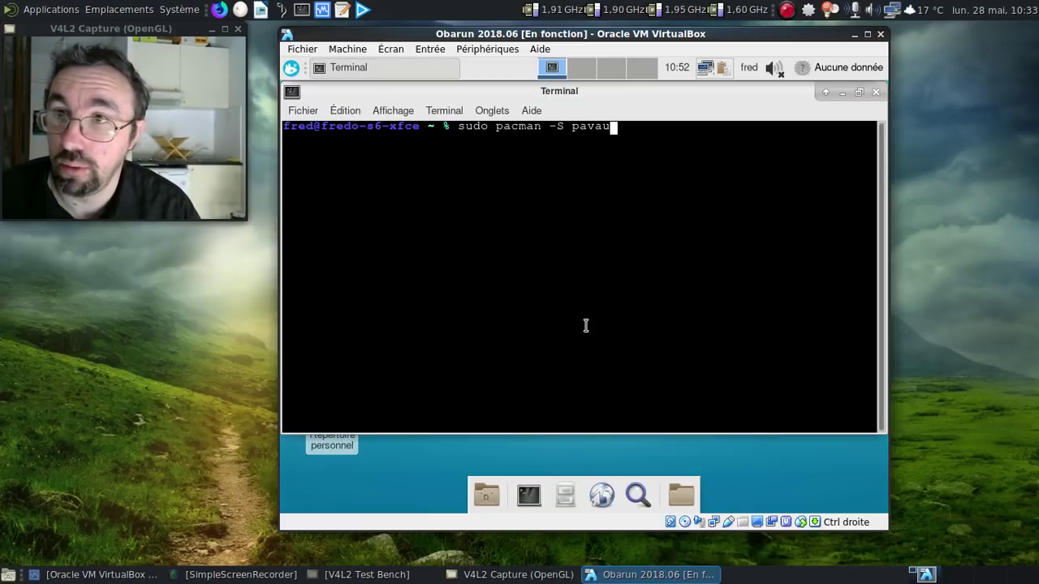
key("BackSpace")
key("BackSpace")
type("uconr")
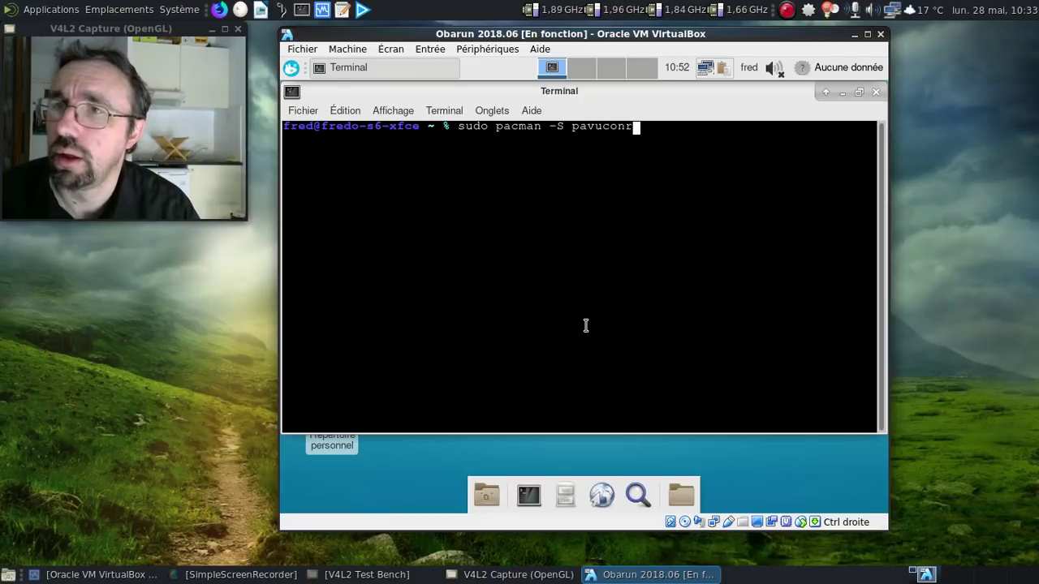
type("rol")
key("Return")
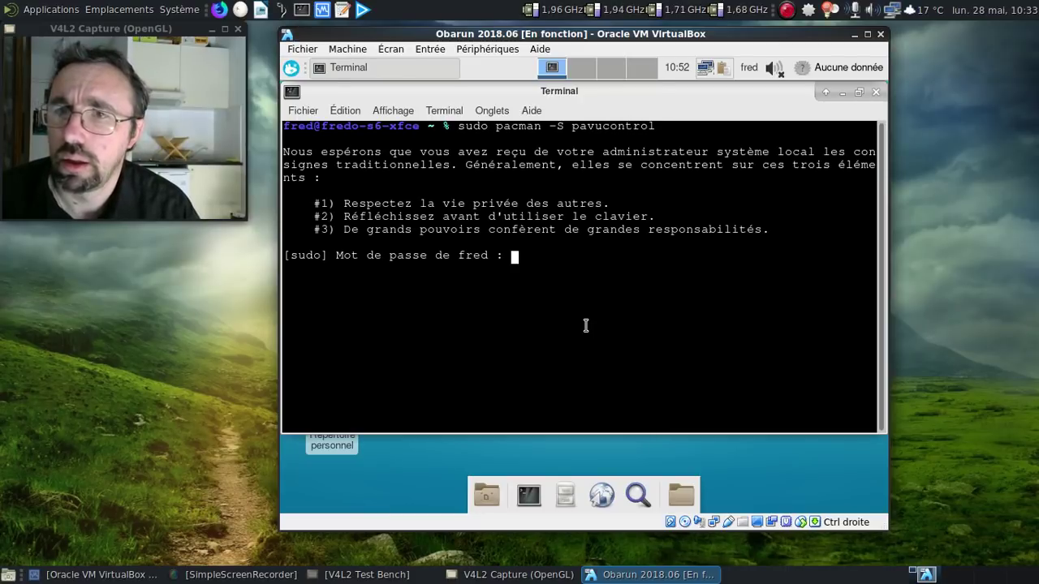
key("Return")
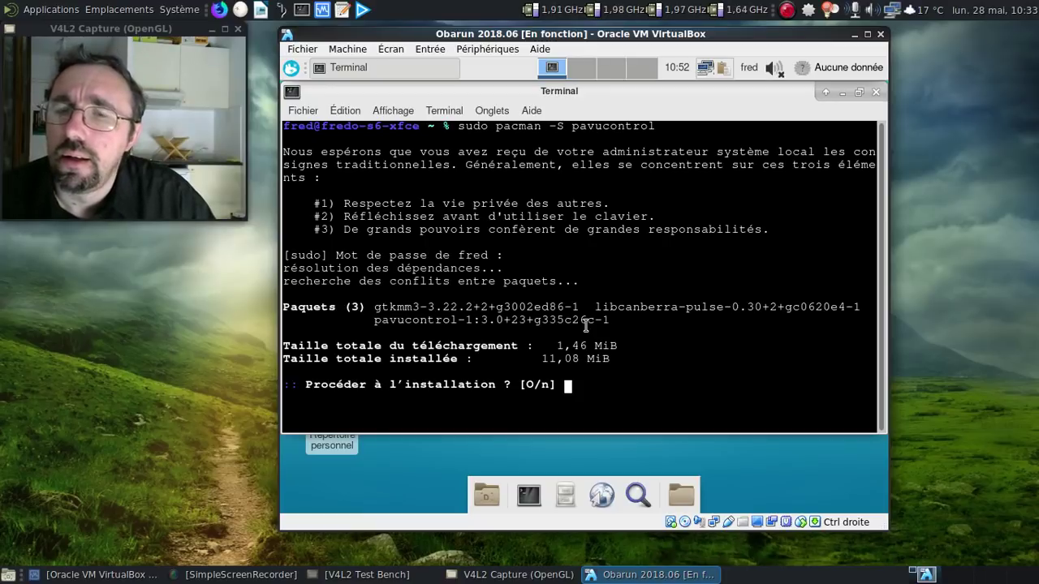
key("Return")
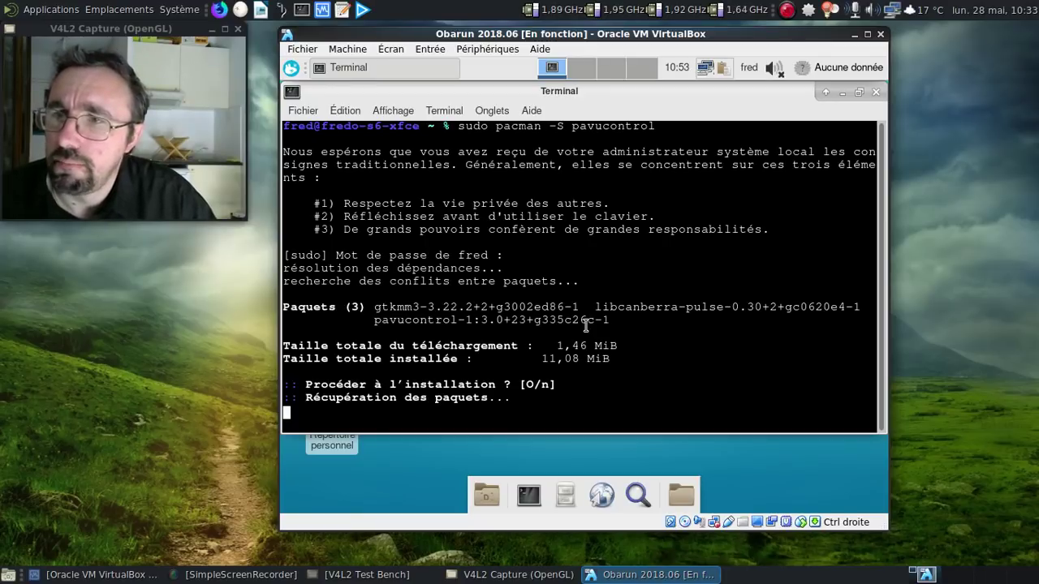
Check that the volume control launches from the PulseAudio plugin, and close its window
right_click(773, 70)
left_click(782, 88)
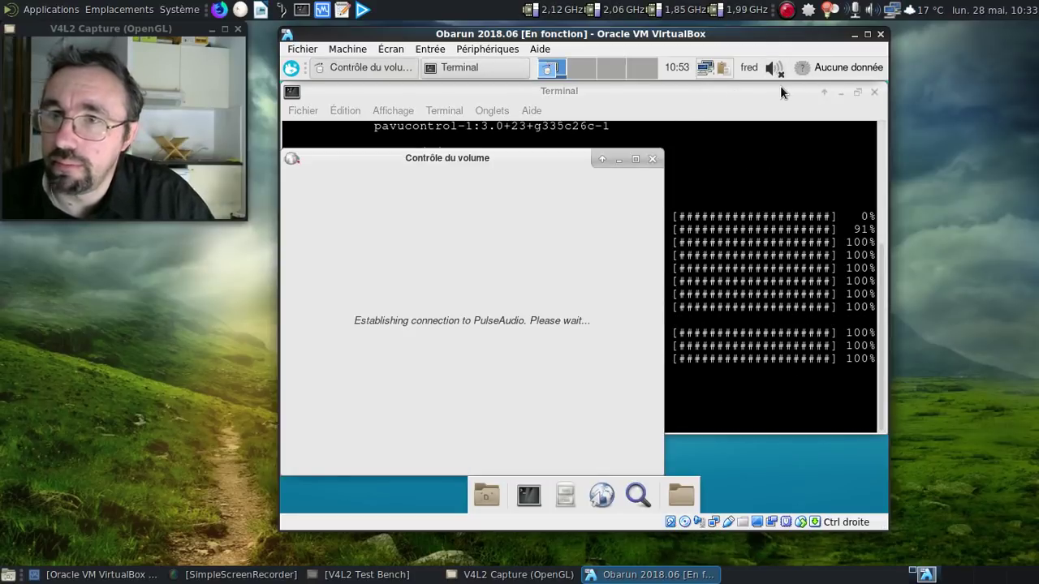
left_click(652, 159)
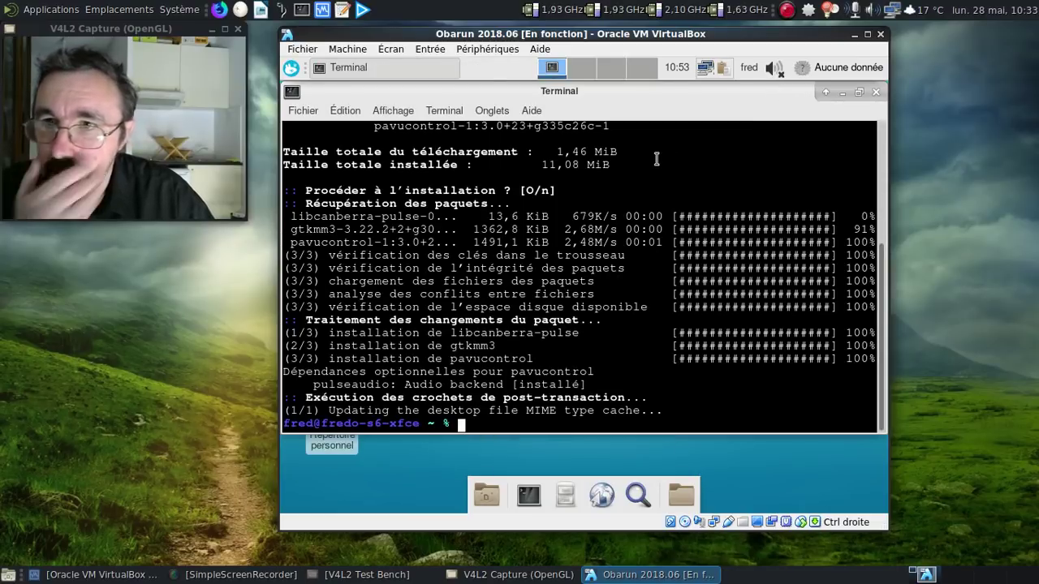
Try to list the s6 services with the command "s6-opts list"
type("s")
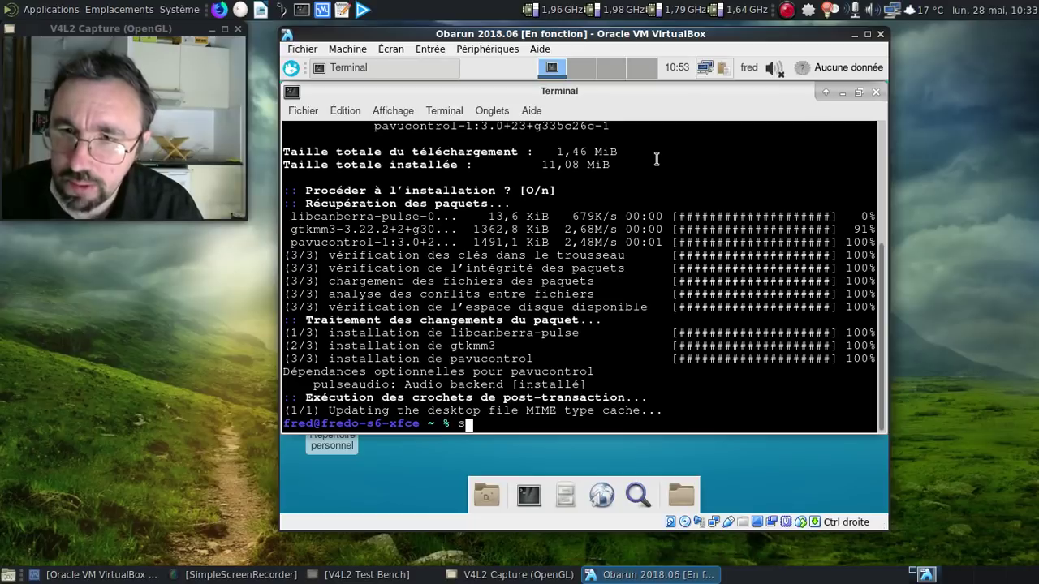
type("6")
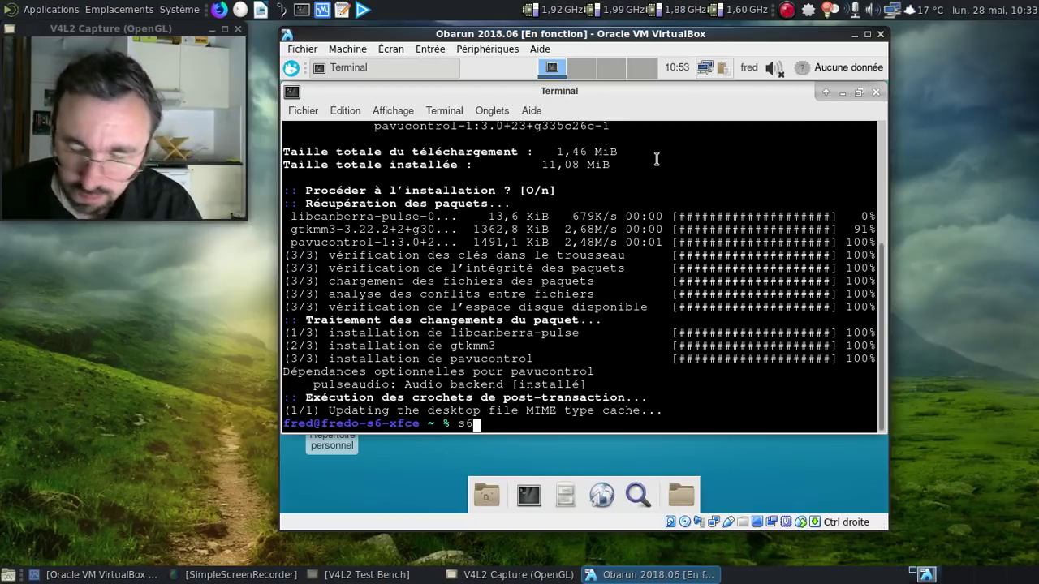
type("-opts")
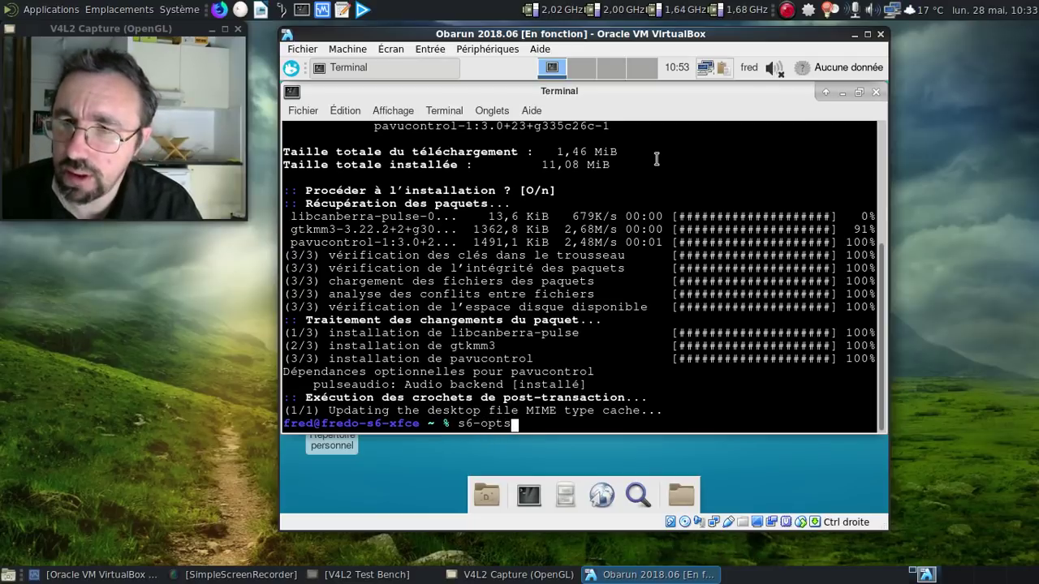
type(" list")
key("Return")
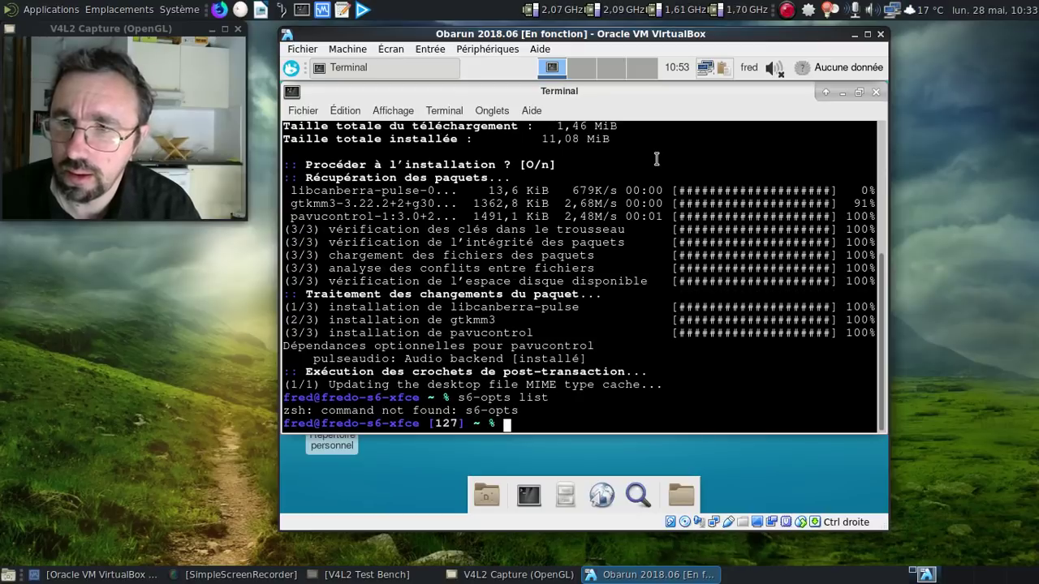
List the s6 services by correcting the previous command to "s6opts list", and close the terminal after viewing them
key("Up")
key("Home")
key("Right")
key("Right")
key("Right")
key("Right")
key("Right")
key("Right")
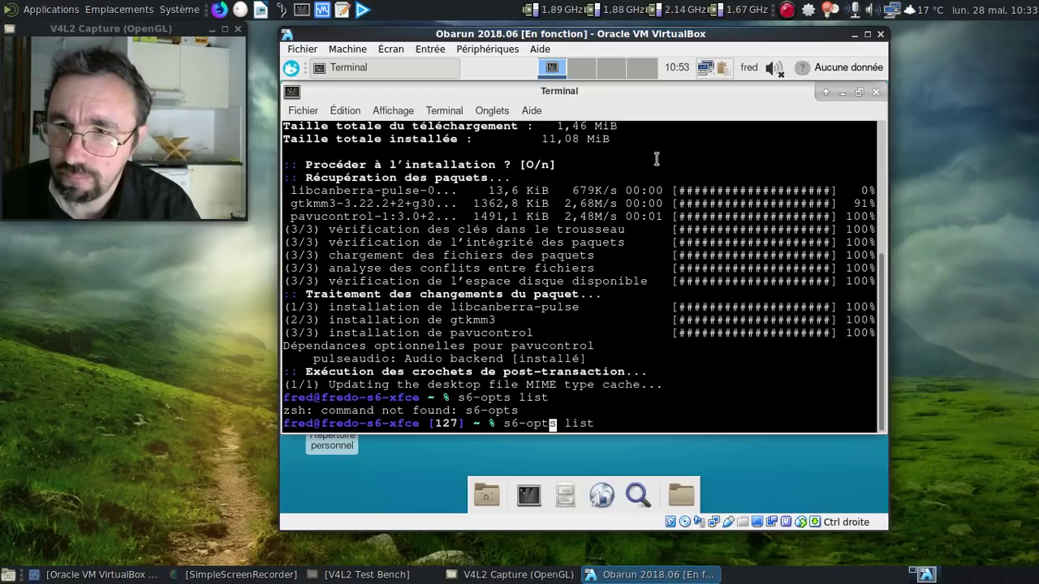
key("Left")
key("Left")
key("Left")
key("BackSpace")
key("Return")
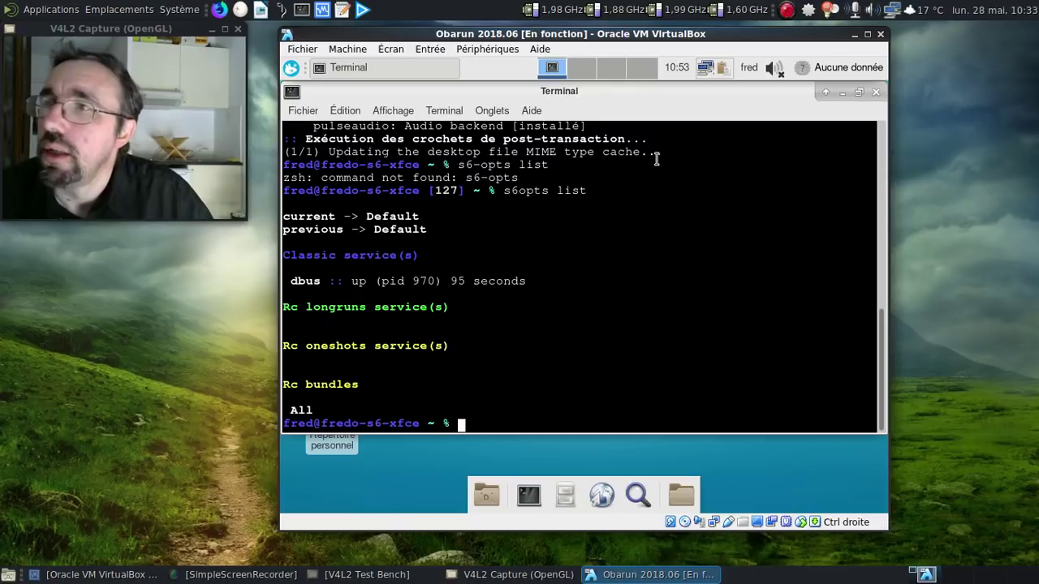
left_click(875, 95)
In the weather plugin's properties, remove the Direction du vent and Vitesse du vent labels from the scrolling display
left_click(827, 67)
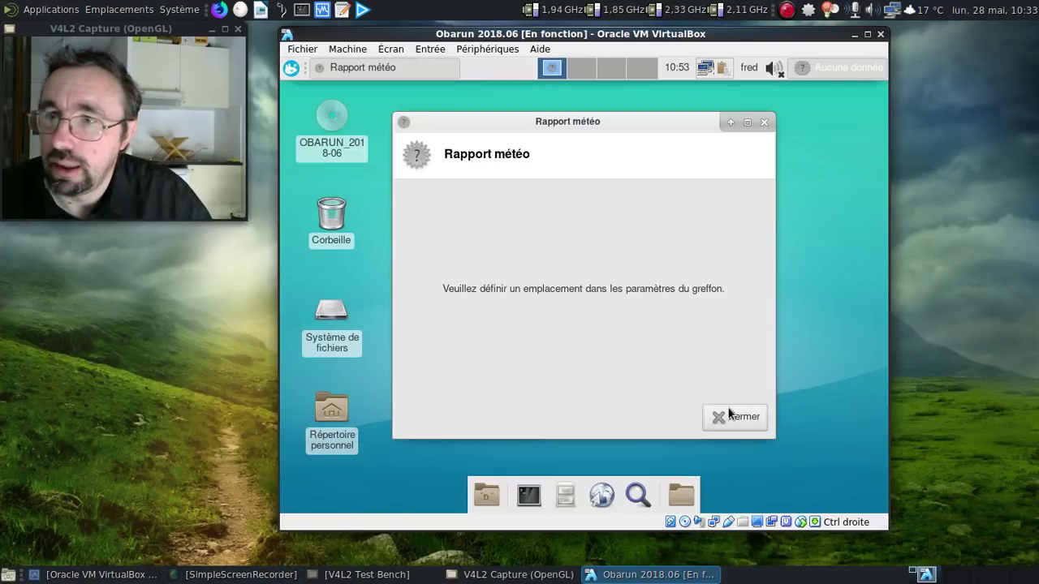
left_click(733, 416)
right_click(821, 70)
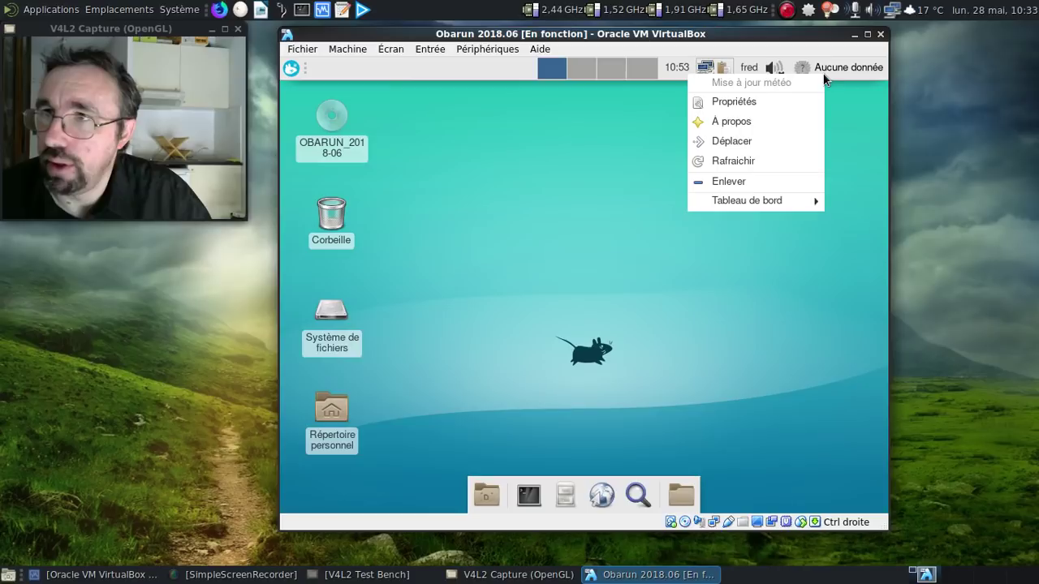
left_click(777, 108)
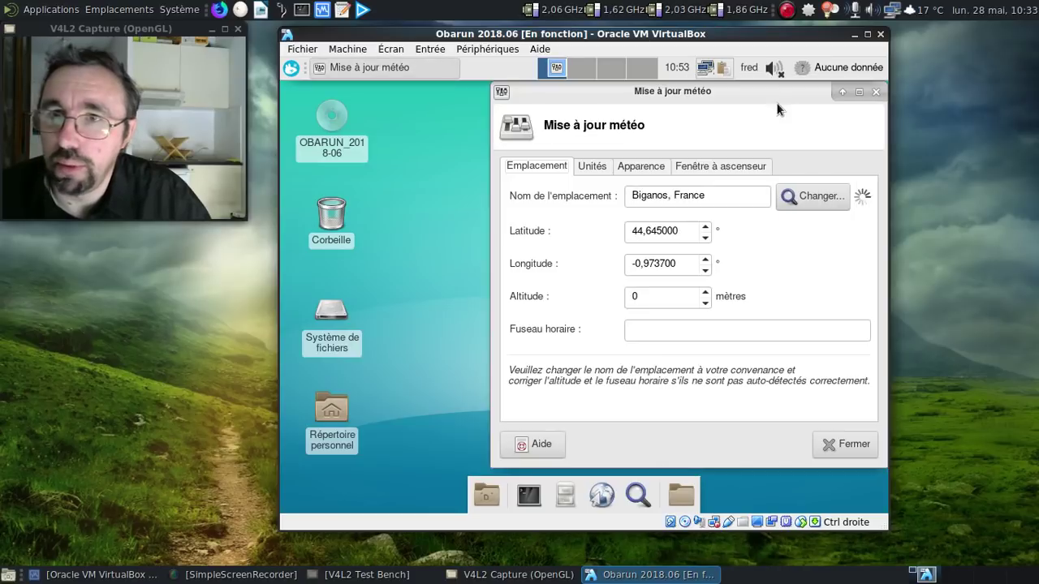
left_click(721, 167)
left_click(595, 317)
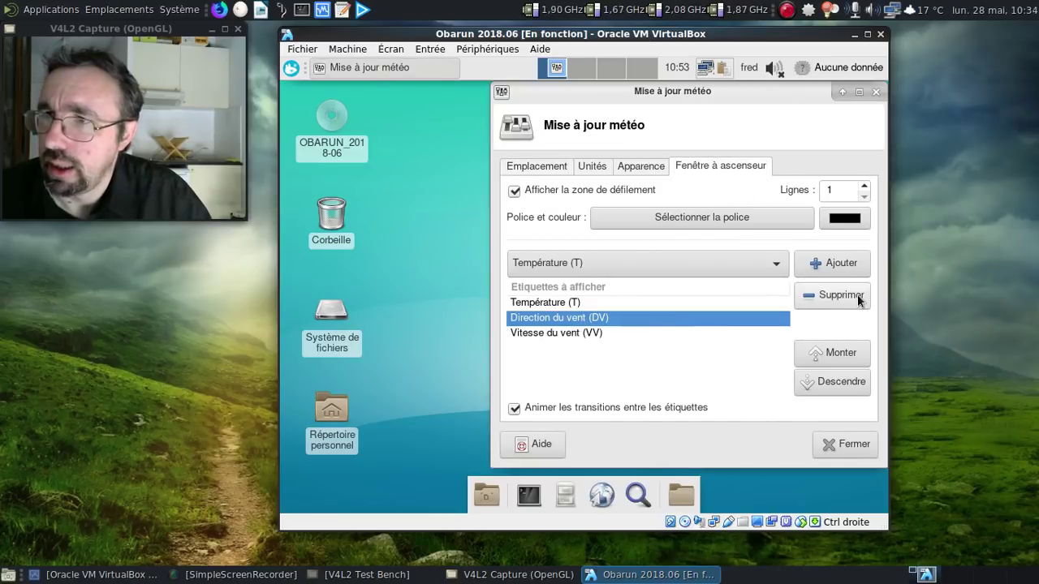
left_click(858, 298)
left_click(648, 318)
left_click(826, 296)
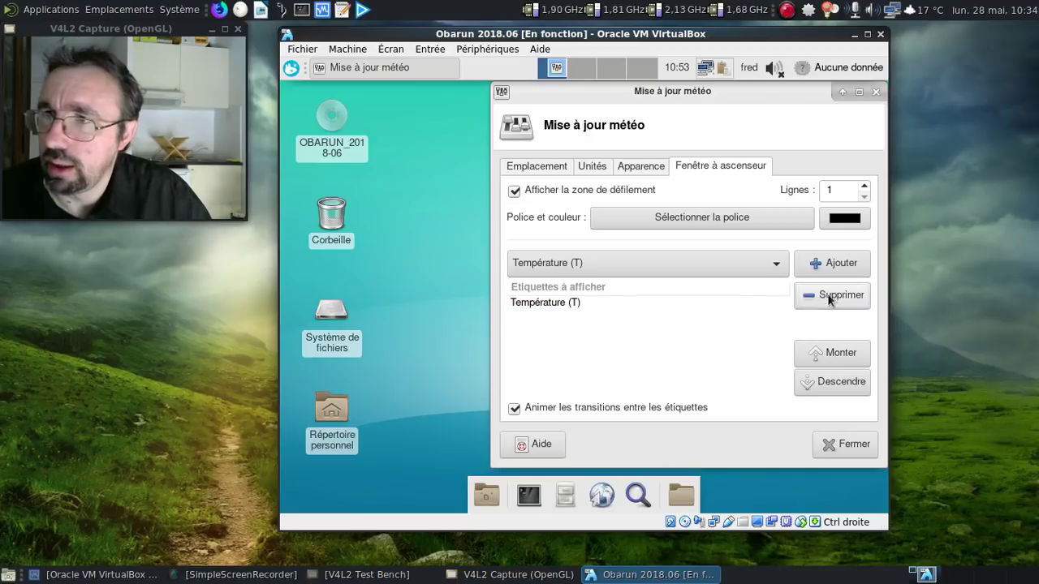
Close the weather plugin's properties, and view the weather report from the panel before closing its window
left_click(877, 92)
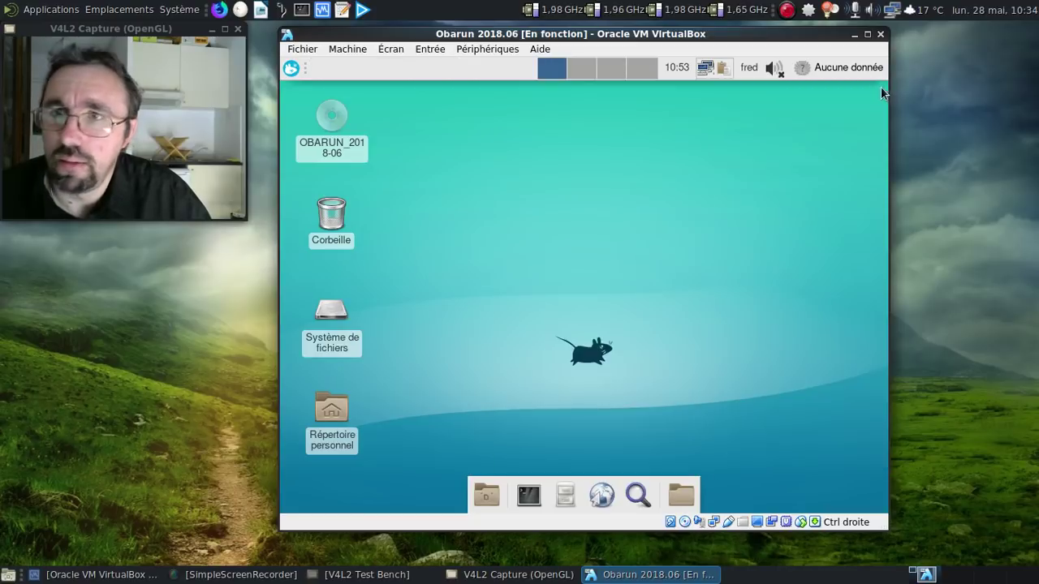
left_click(809, 71)
left_click(807, 67)
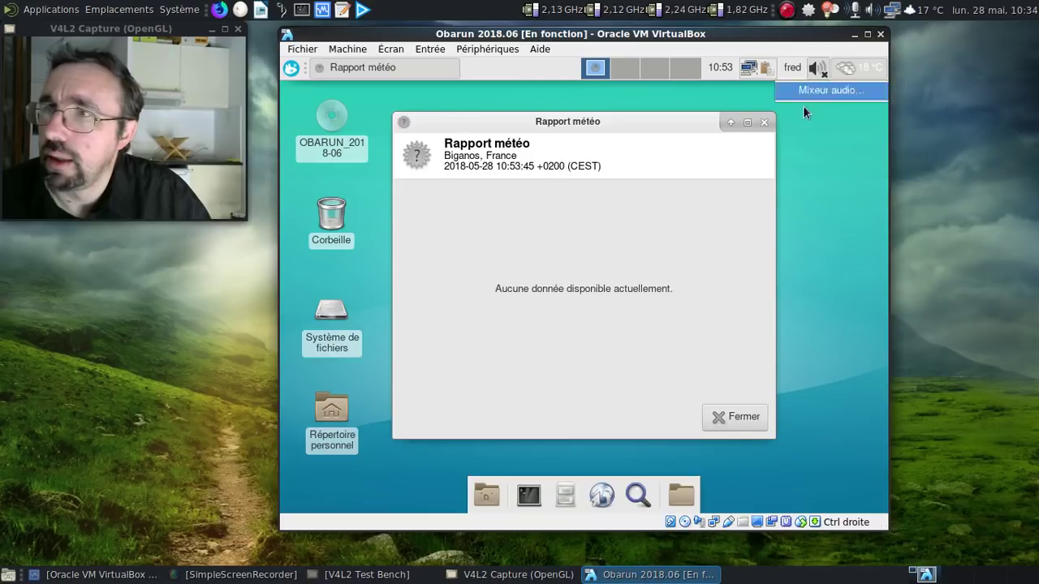
left_click(763, 121)
left_click(763, 122)
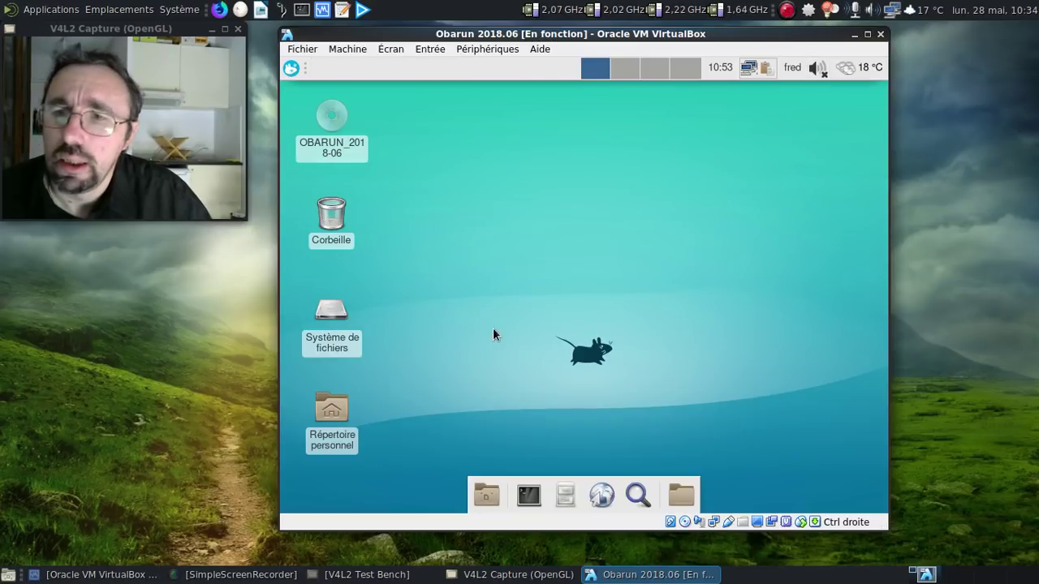
Search the package repositories with "pacman -Ss pulseaudio | more" in a terminal, read through the listing, and close the terminal
left_click(528, 495)
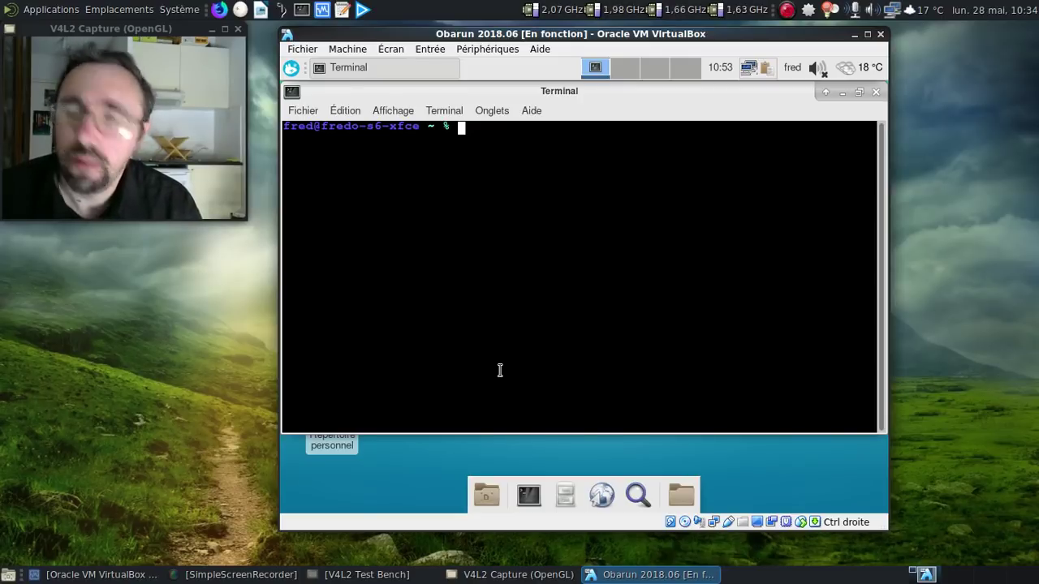
type("pacman ")
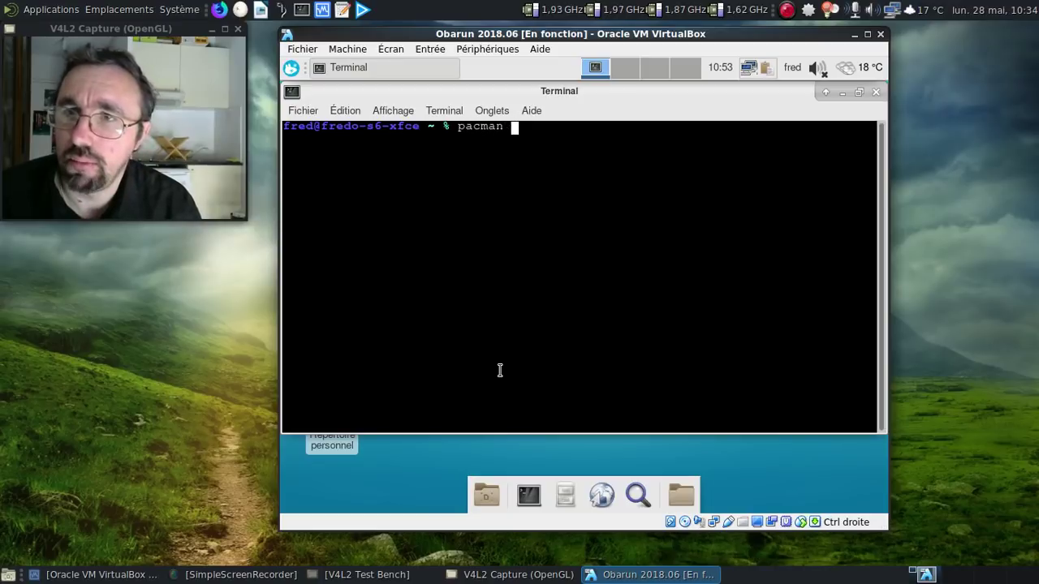
type("-Ss pulseadu")
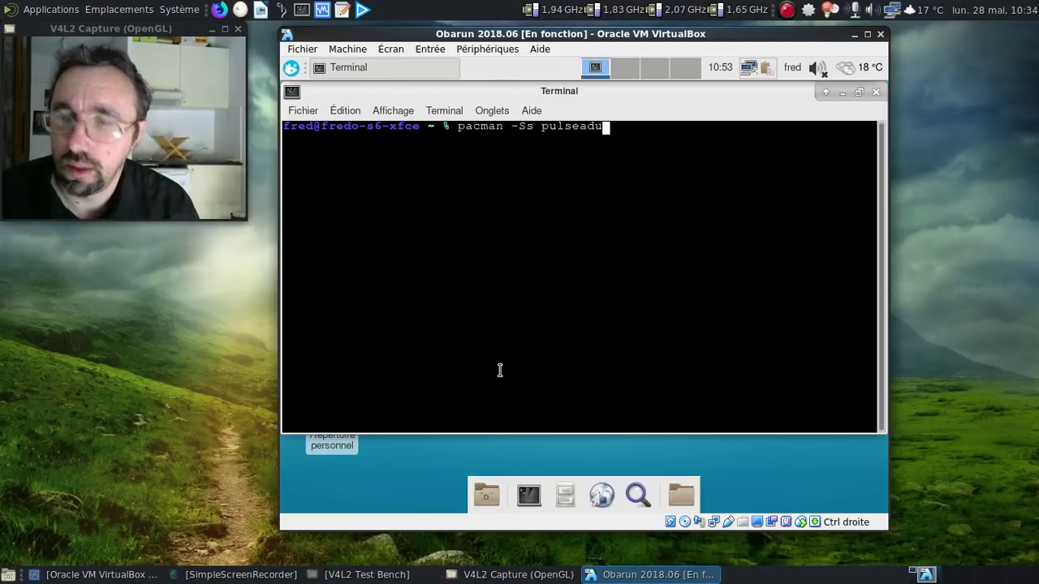
key("BackSpace")
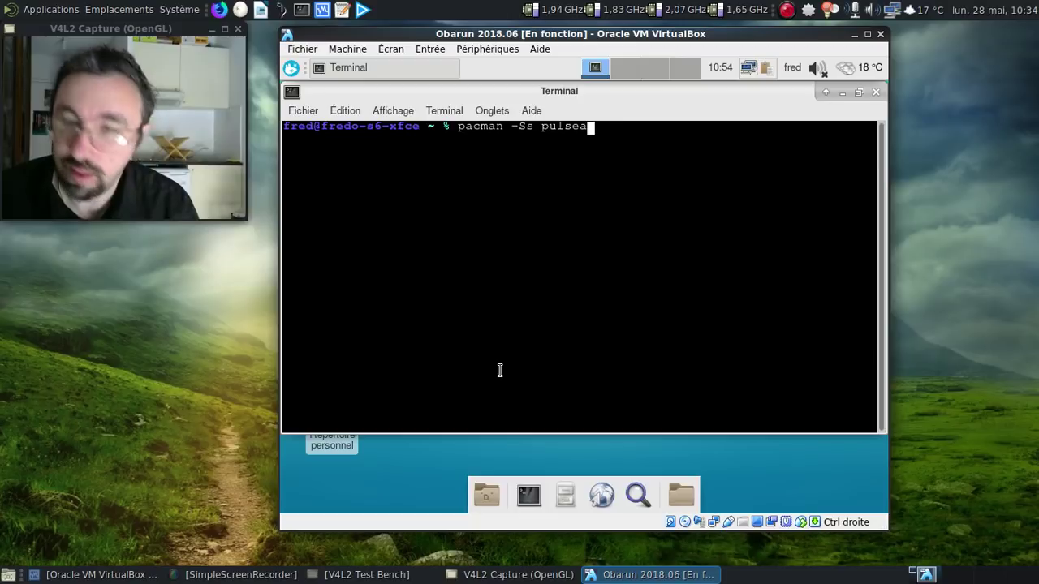
type("udio | grep")
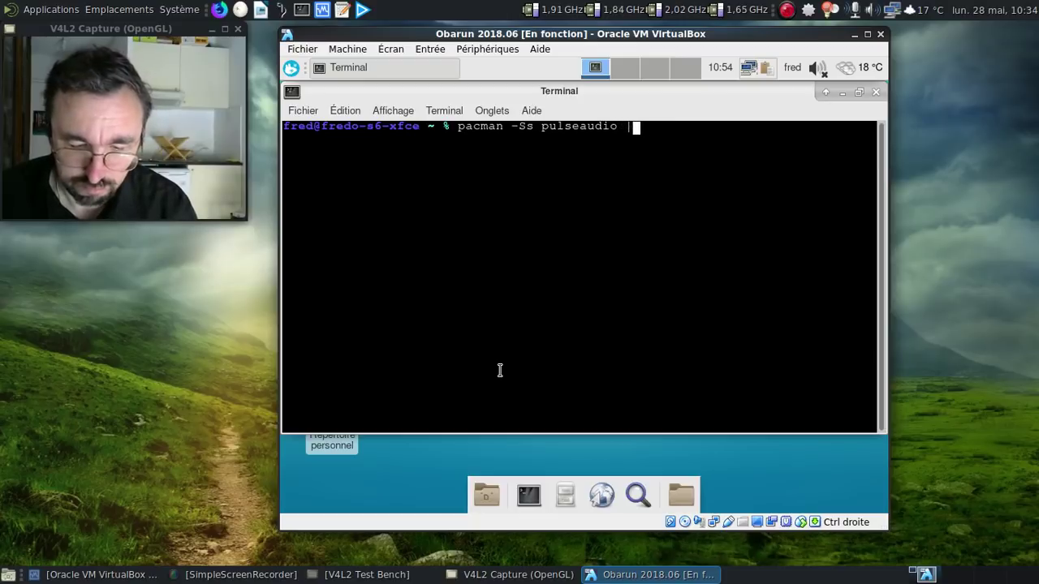
key("BackSpace")
key("BackSpace")
key("BackSpace")
key("BackSpace")
type("mo")
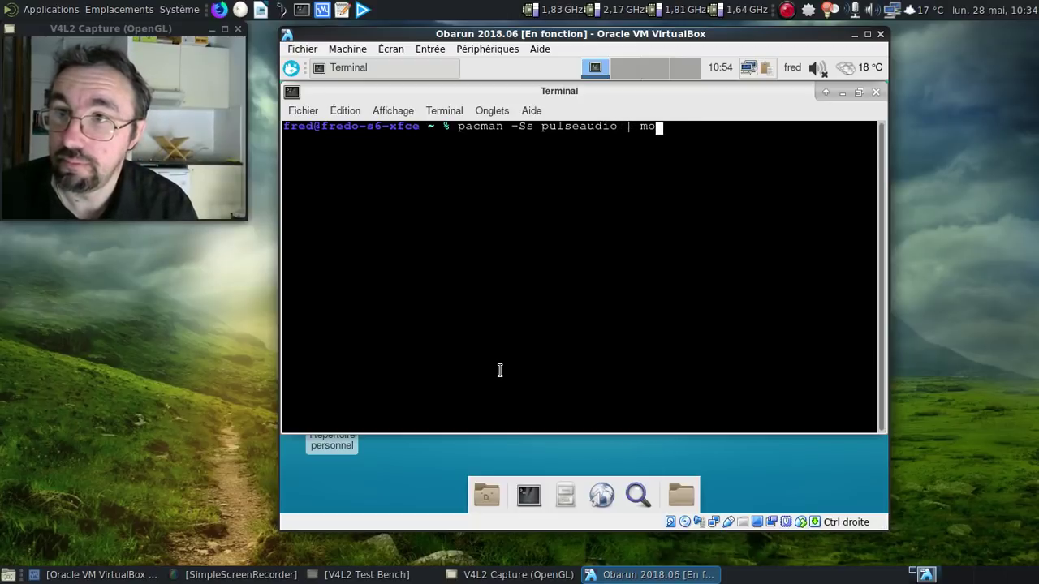
type("re")
key("Return")
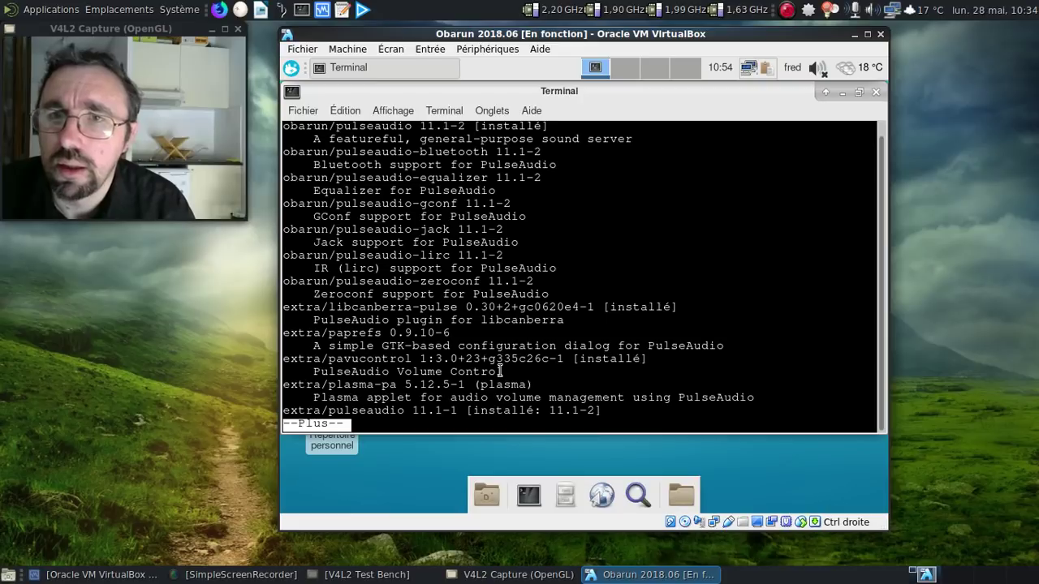
key("space")
key("space")
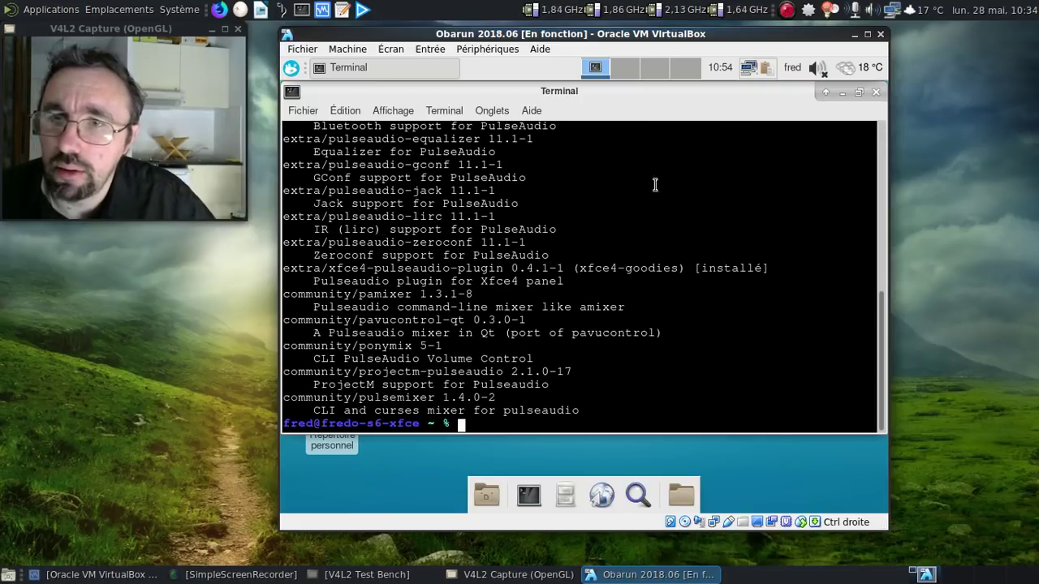
left_click(877, 92)
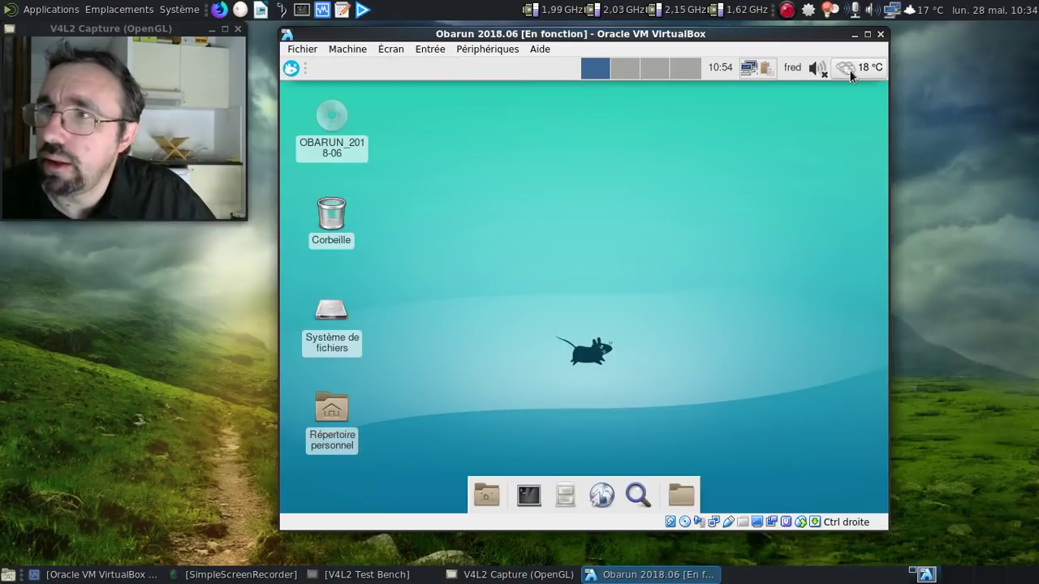
Log out of the Xfce session and log back in at the console with the user name and account password
left_click(790, 70)
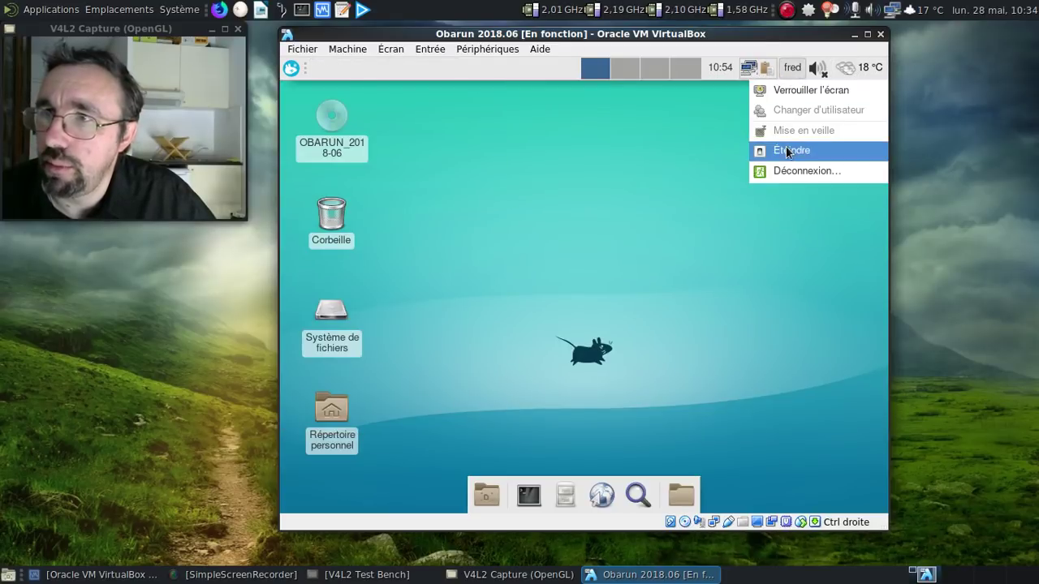
left_click(795, 170)
left_click(517, 265)
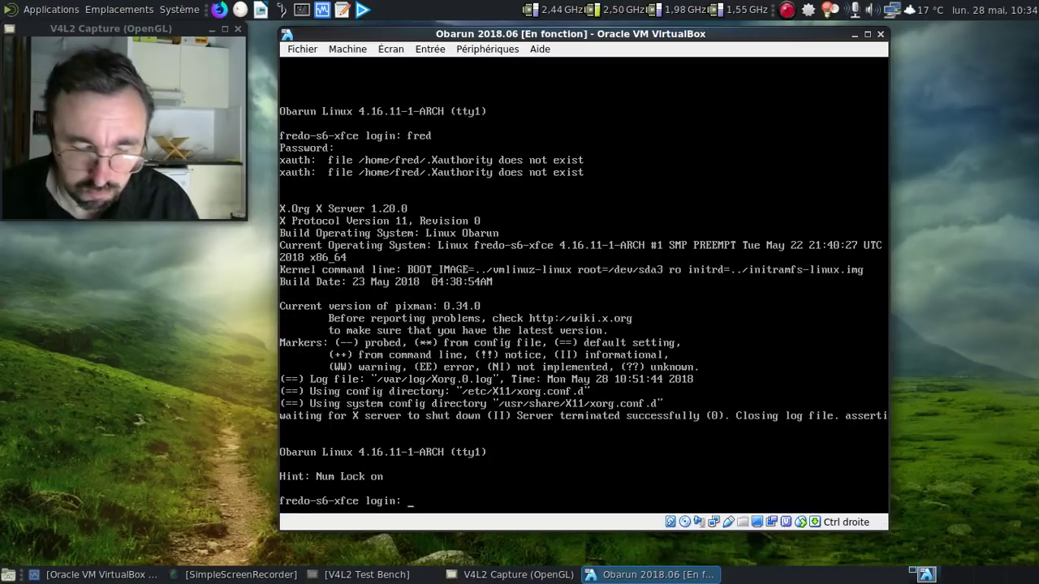
type("fred")
key("Return")
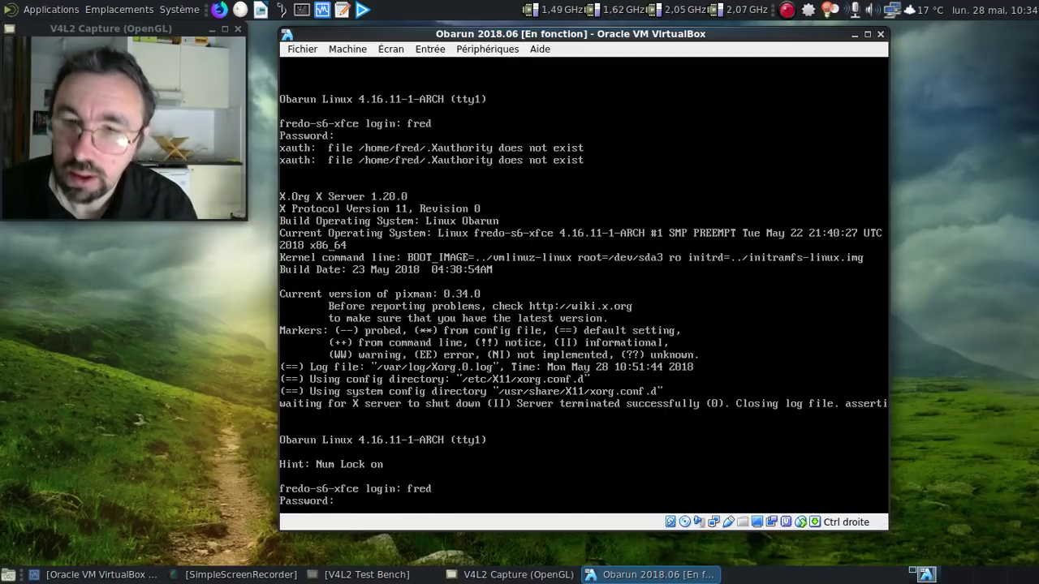
key("Return")
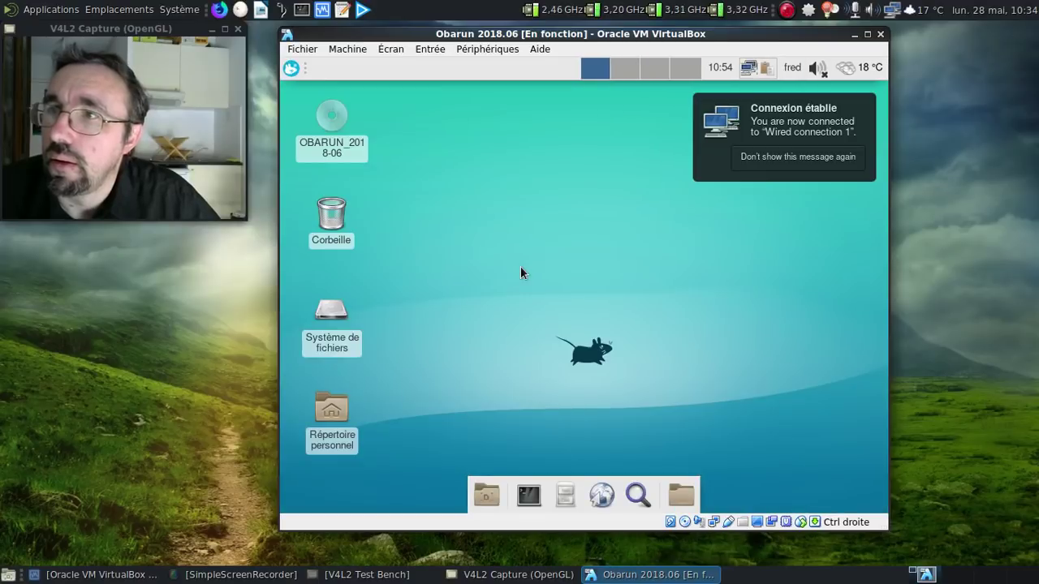
Dismiss the network connection notification, check the audio mixer launched from the PulseAudio plugin, and close its window
left_click(822, 98)
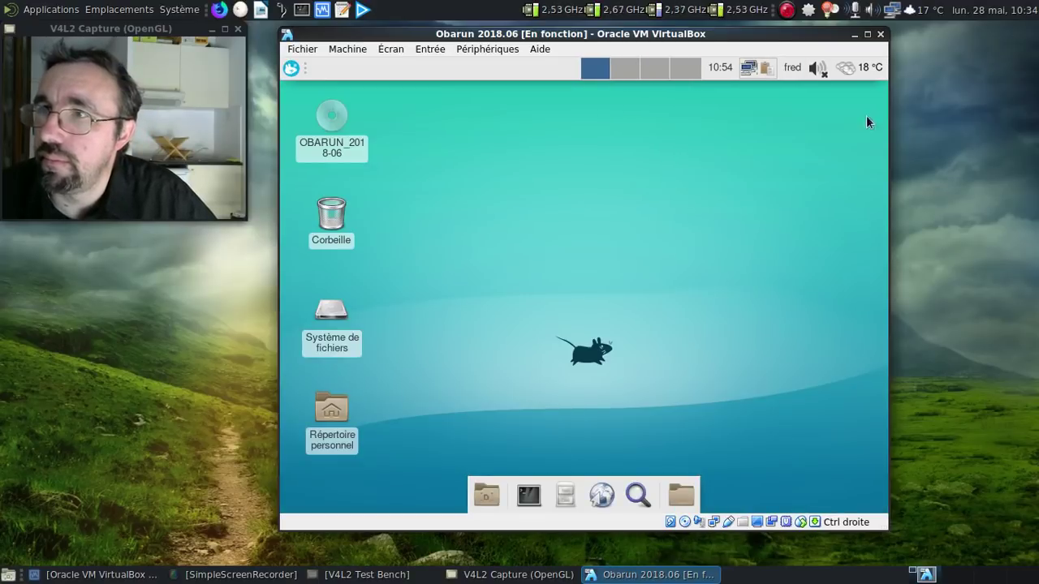
left_click(818, 71)
left_click(818, 93)
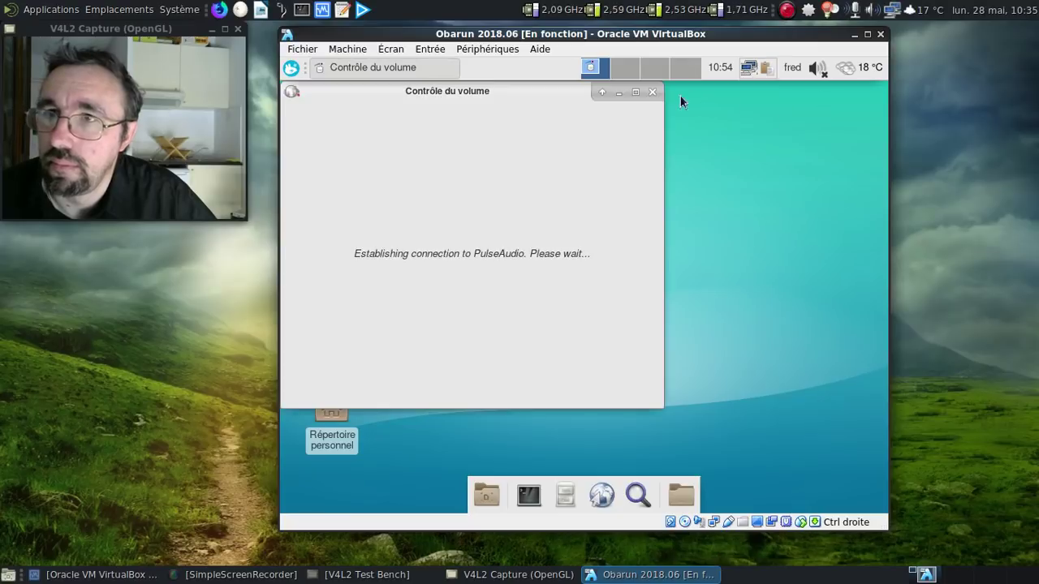
left_click(654, 91)
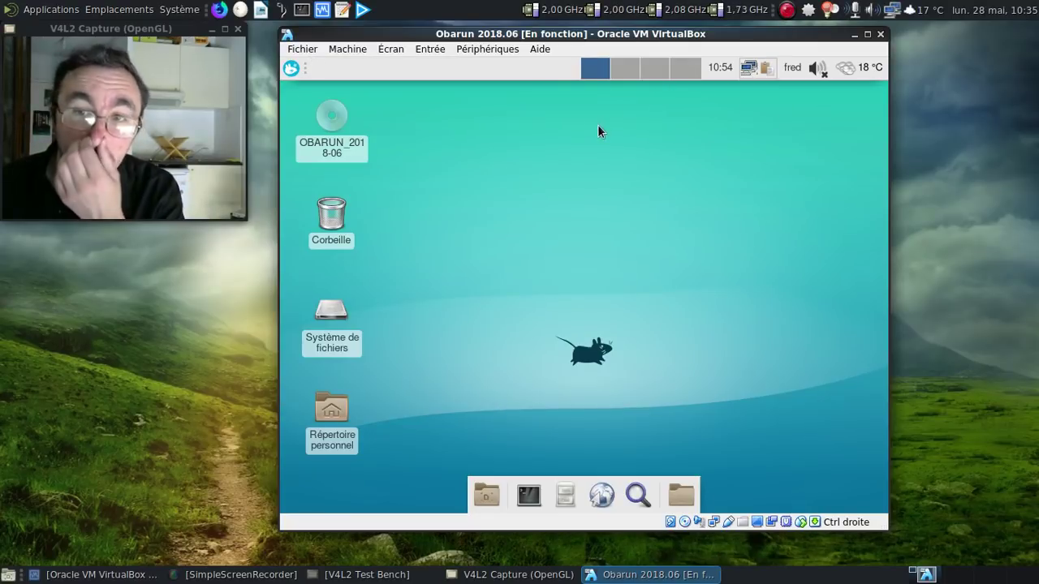
View the home folder in the file manager, browse the network from its Réseau section, and close the window
double_click(339, 412)
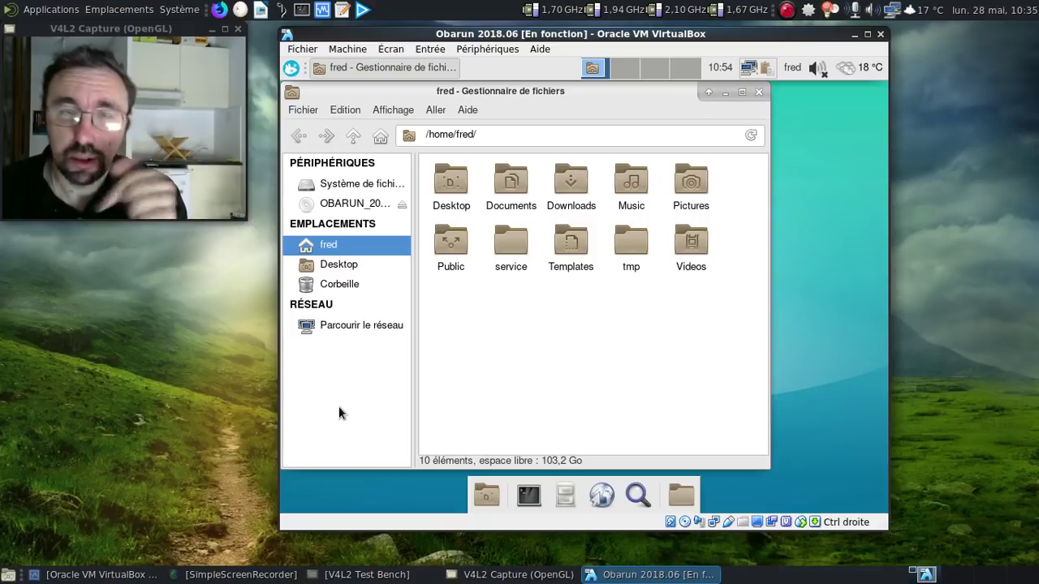
left_click(758, 93)
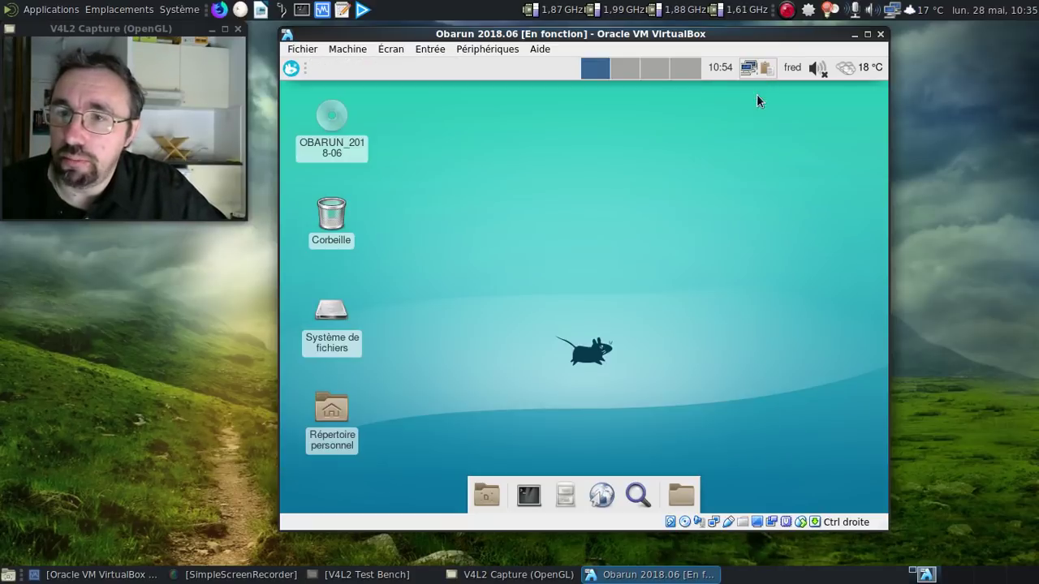
double_click(331, 408)
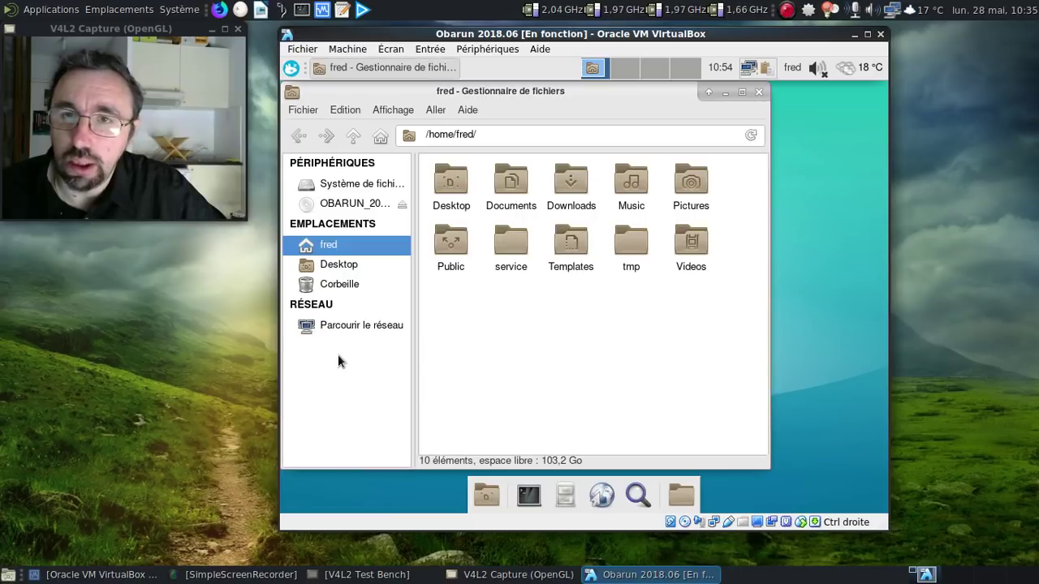
left_click(337, 325)
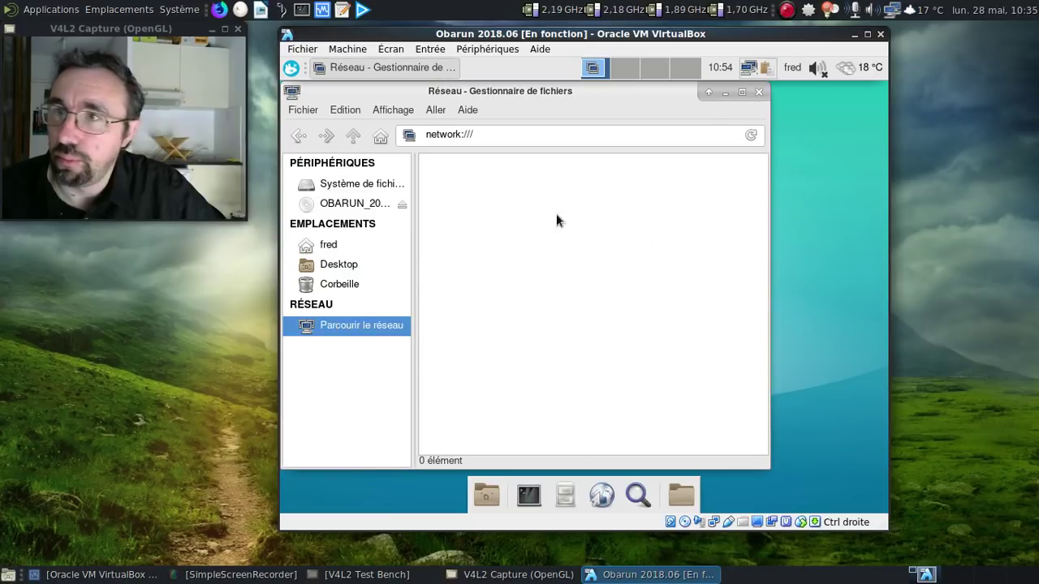
left_click(757, 93)
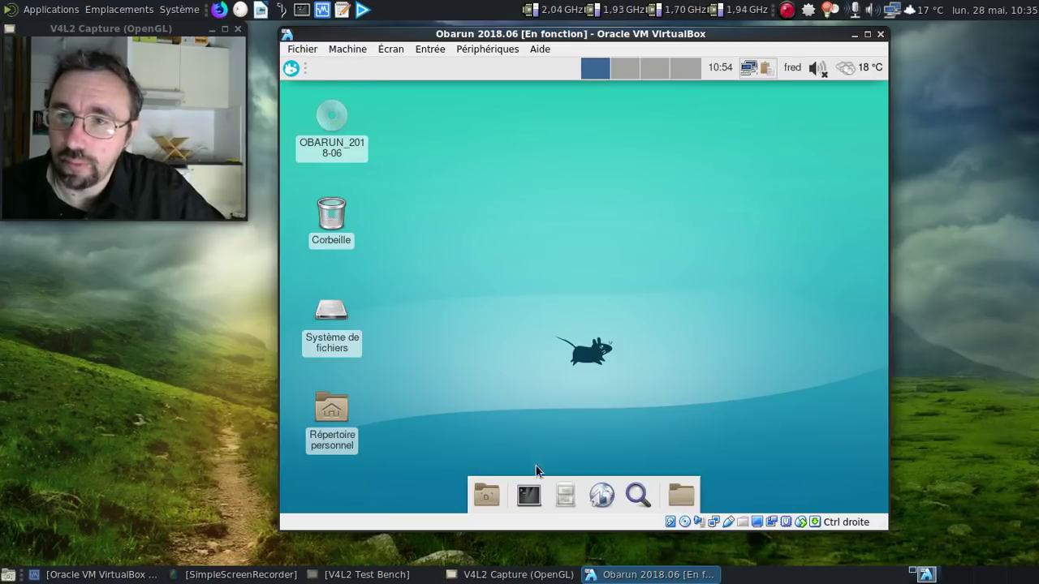
Install Samba share support with "sudo pacman -S gvfs-smb" in a terminal, entering the account password and accepting the installation
left_click(528, 496)
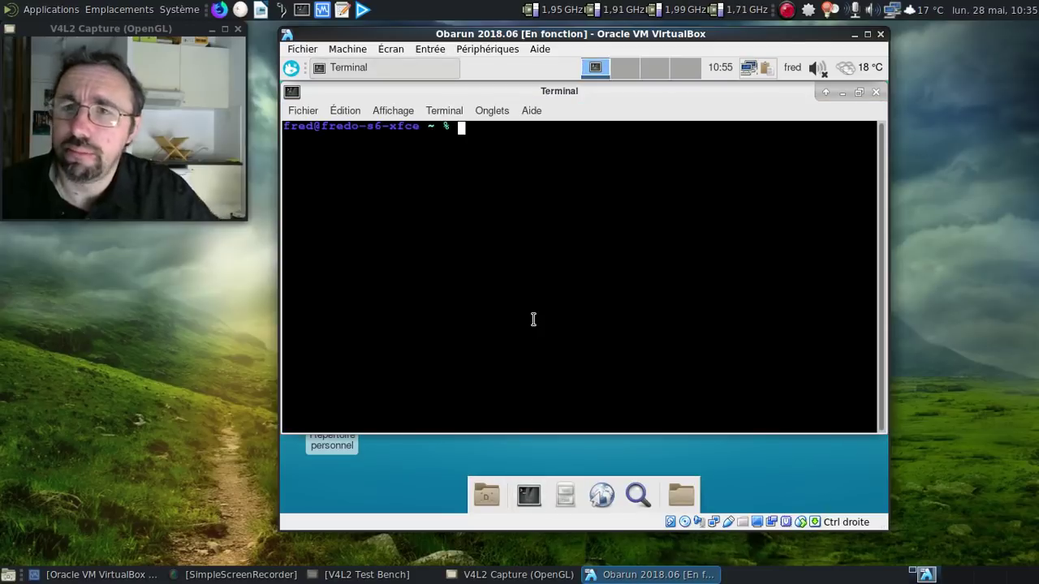
type("sudo pac")
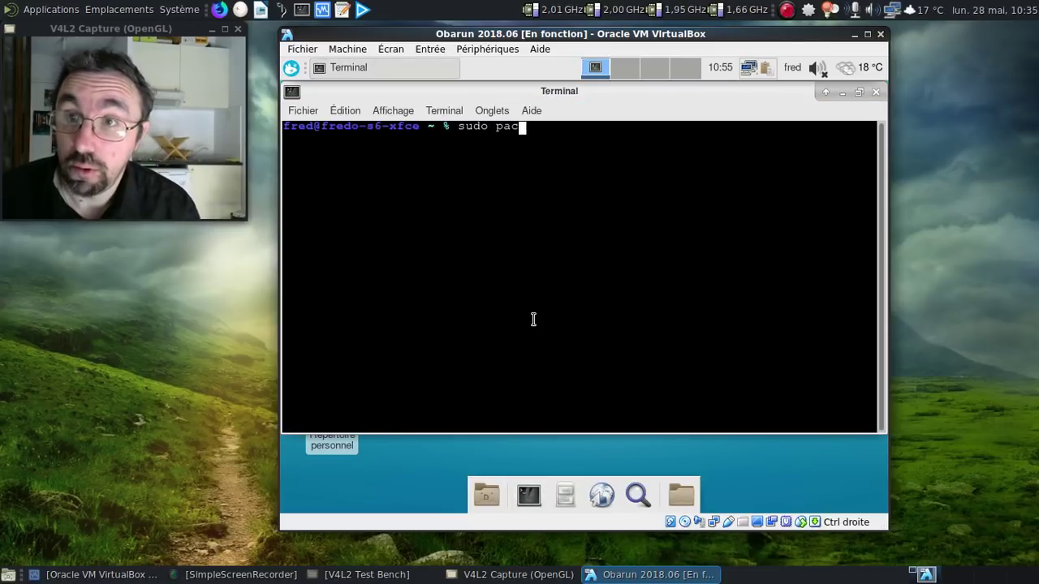
type("man -S ")
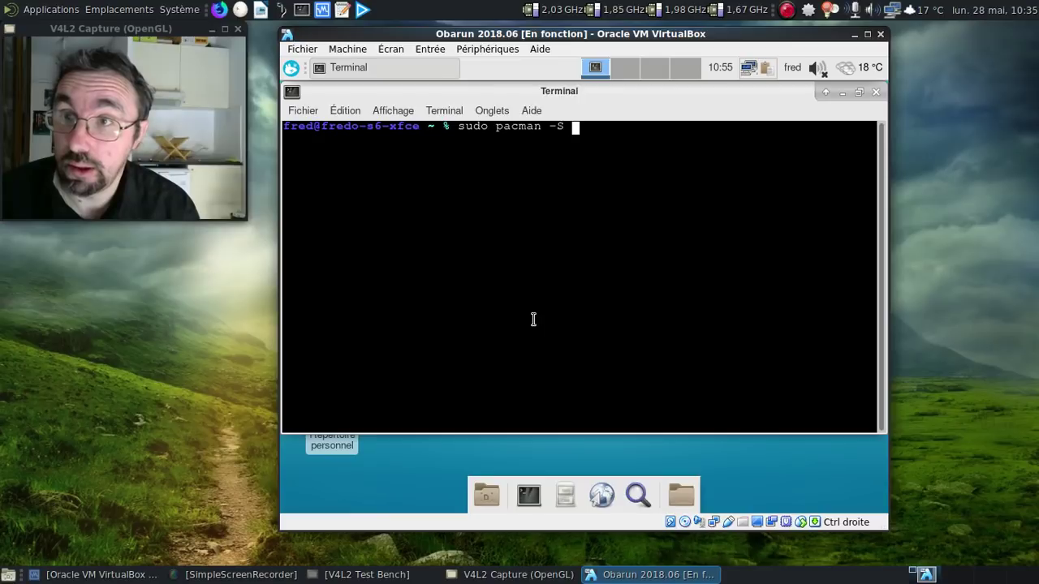
type("gvfs-smb")
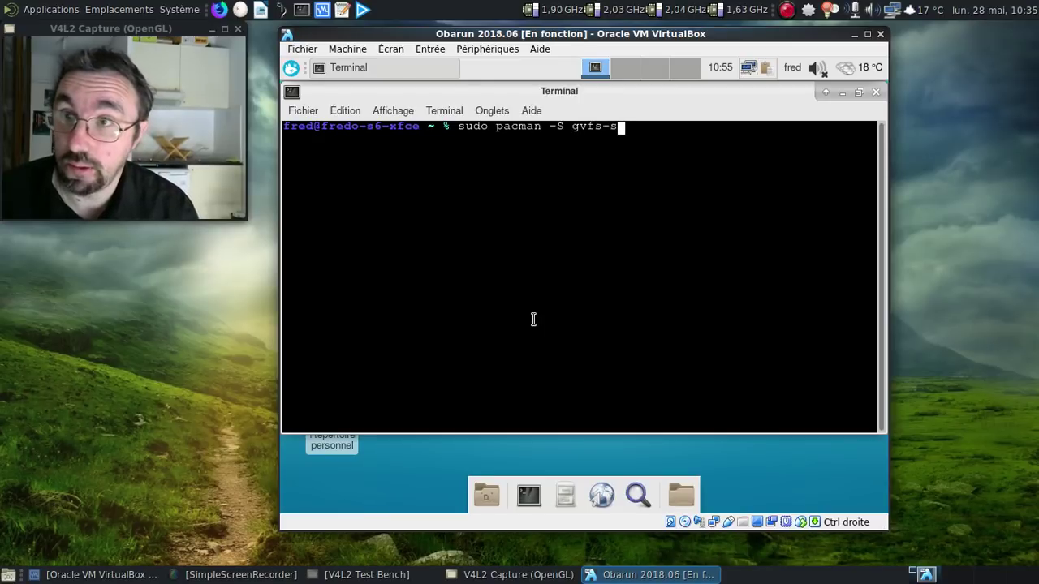
key("Return")
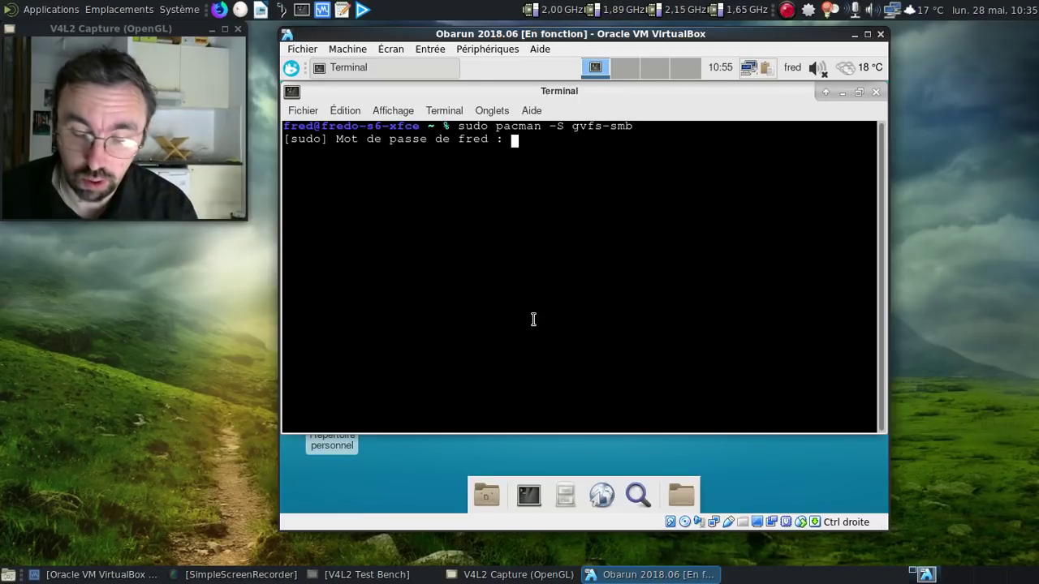
key("Return")
key("Return")
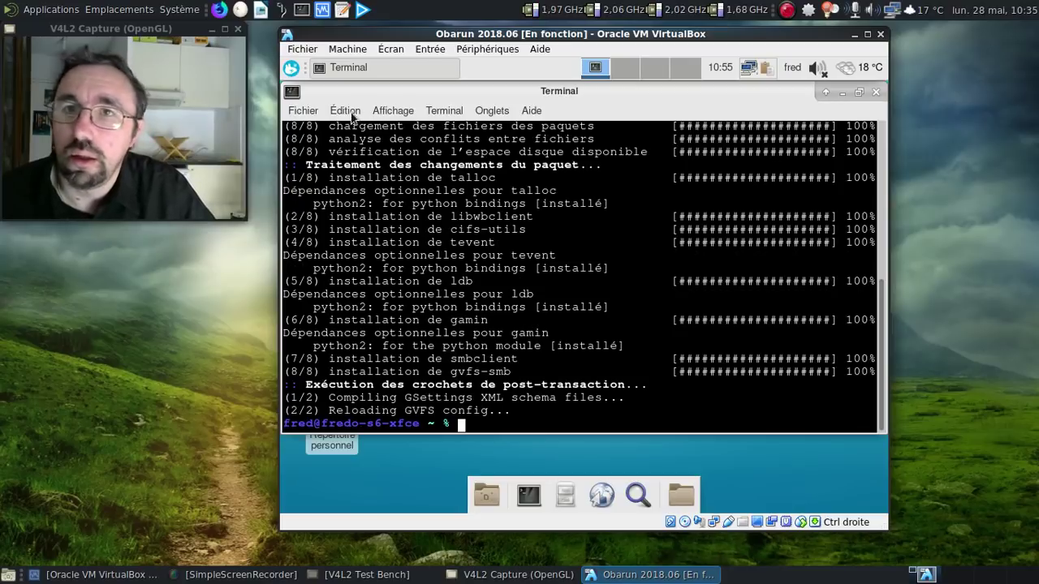
Launch the file manager from the Accessoires applications, and close both its window and the terminal
left_click(290, 68)
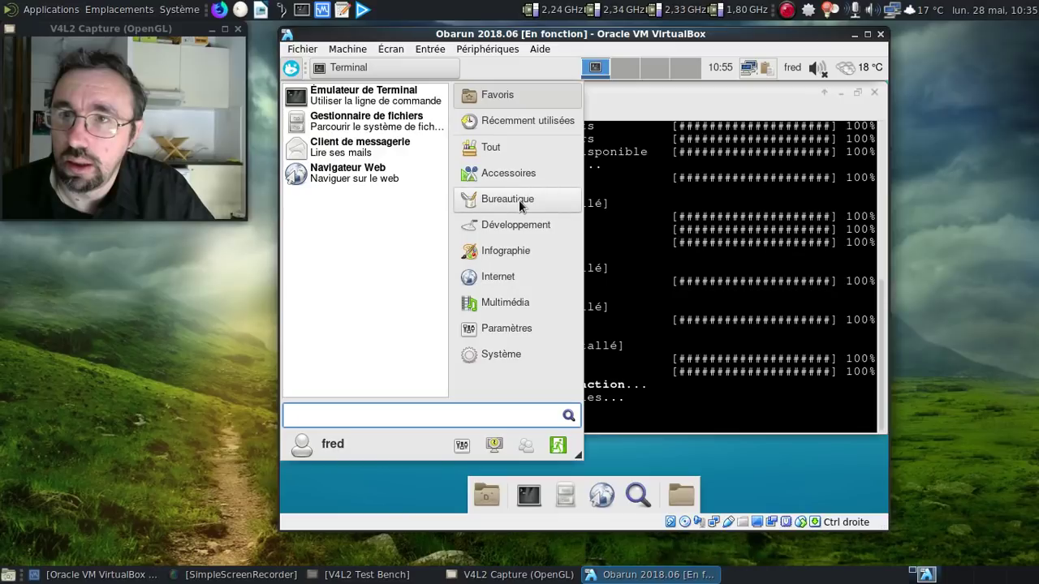
left_click(512, 155)
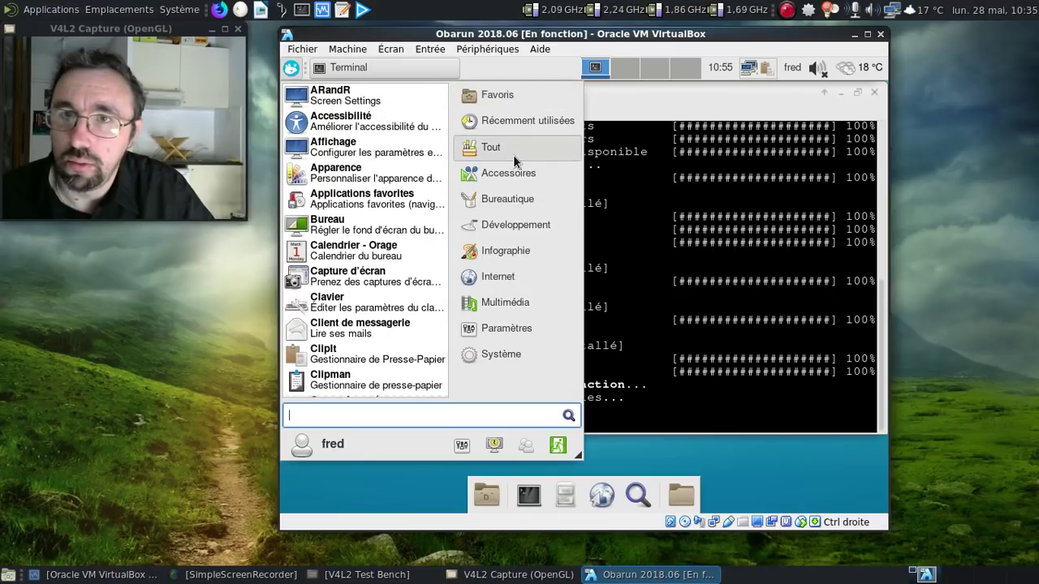
left_click(538, 172)
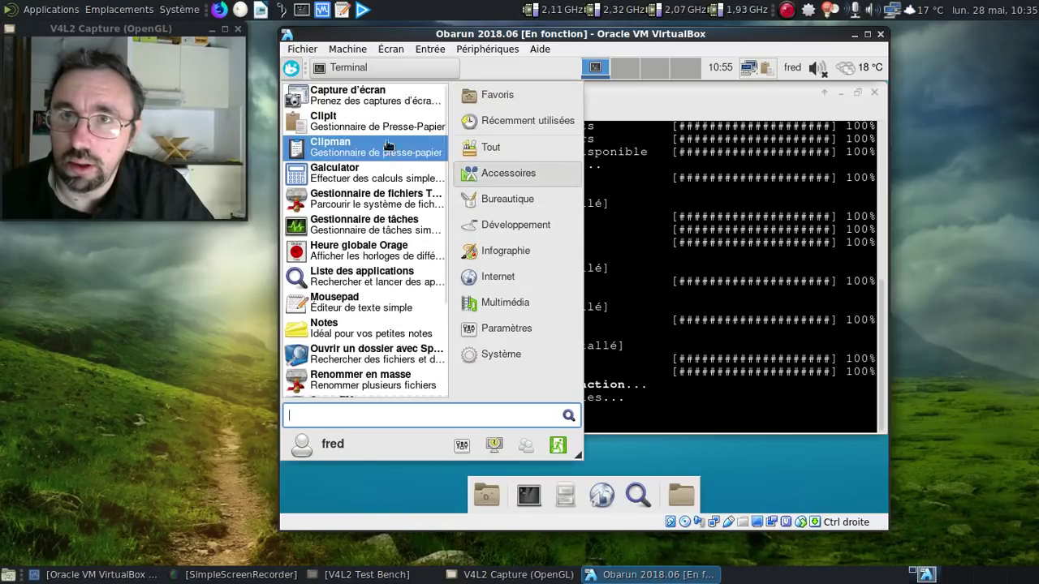
left_click(392, 207)
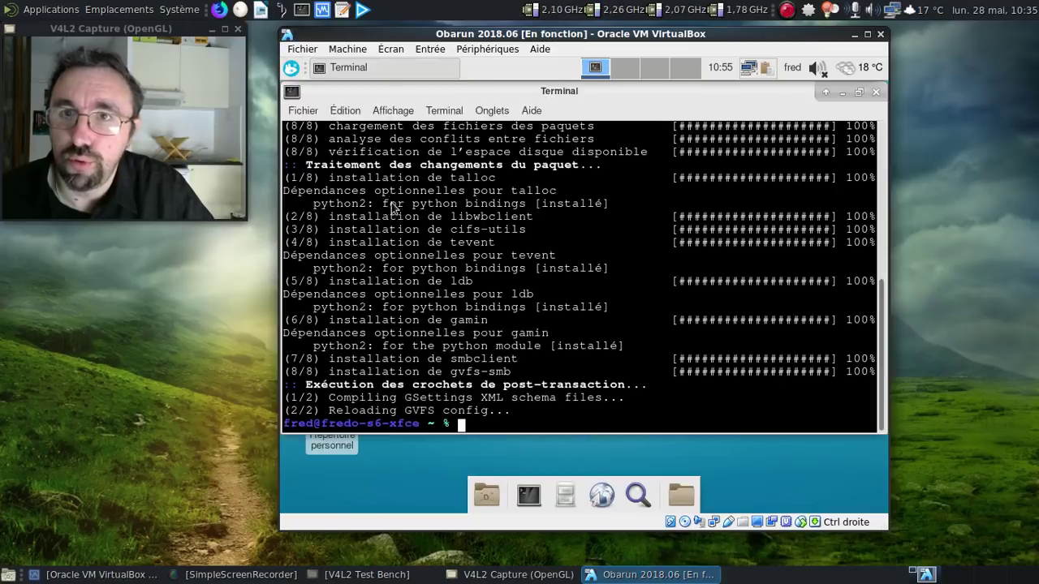
left_click(758, 92)
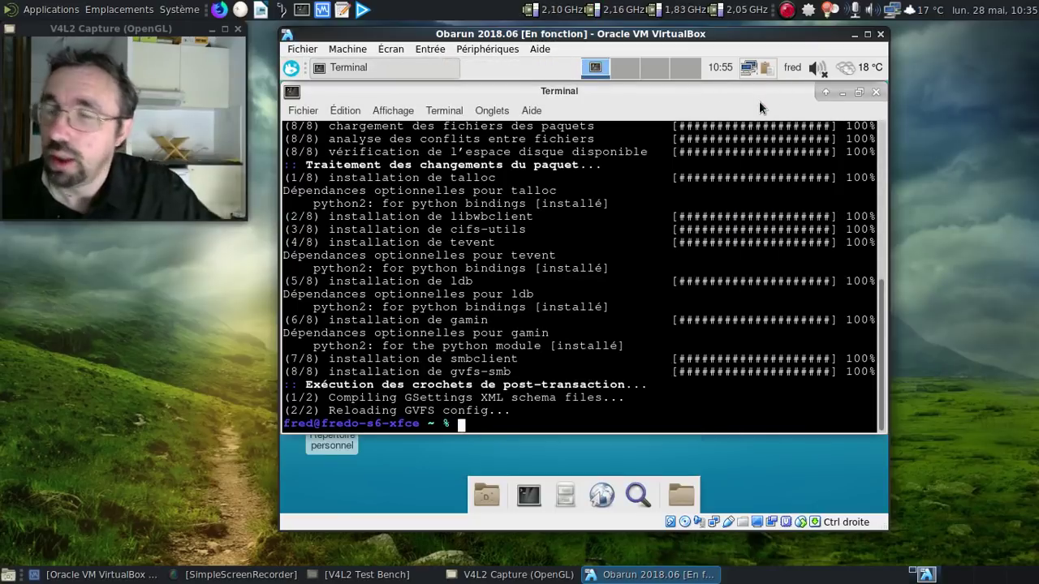
left_click(869, 93)
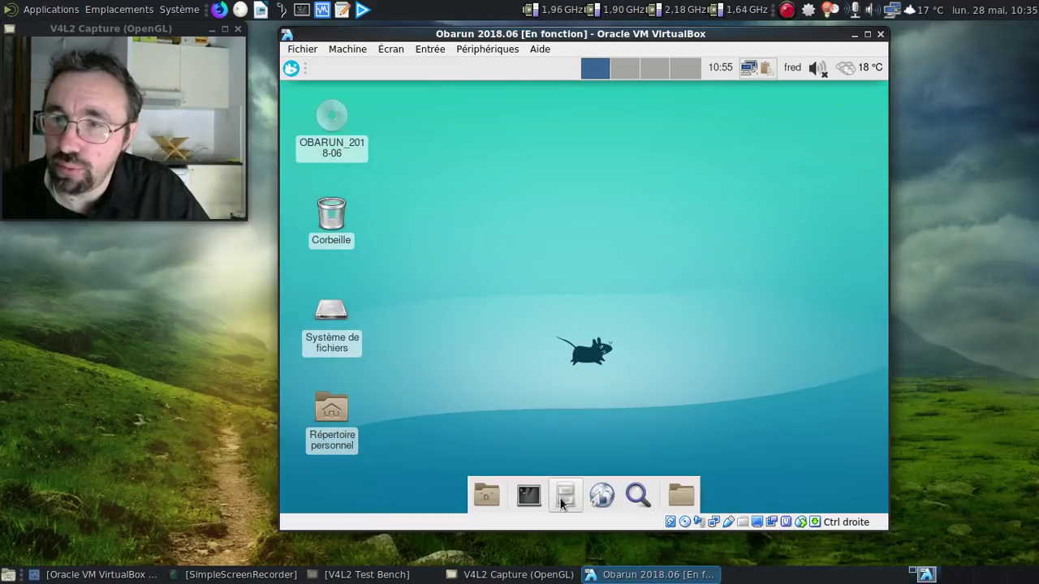
View the Internet category in the list of installed applications, and dismiss the list
left_click(290, 67)
left_click(510, 277)
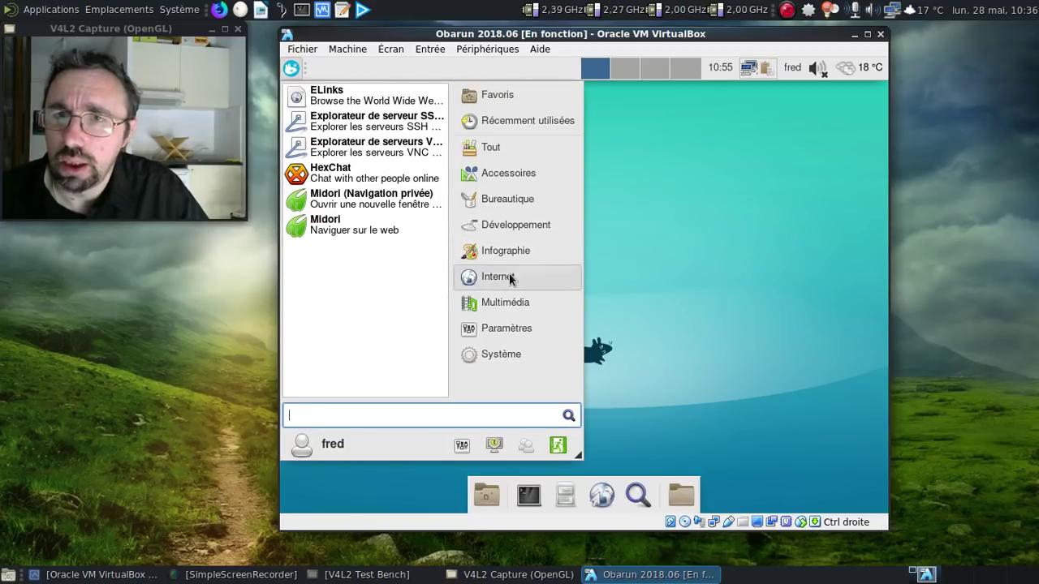
left_click(698, 219)
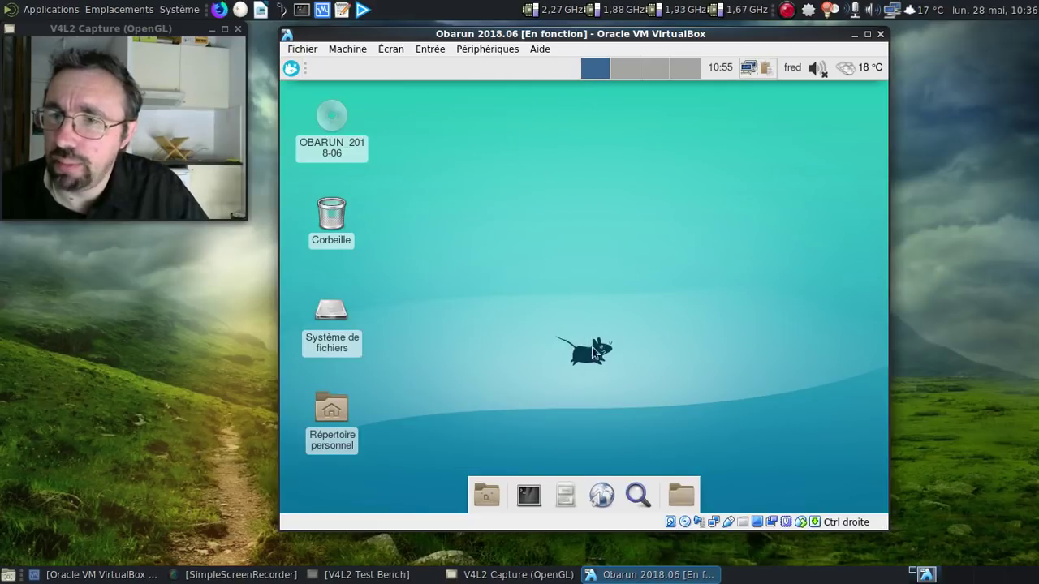
Install the firefox-i18n-fr and cups packages with sudo pacman -S in a terminal, entering the account password and accepting the installation
left_click(530, 496)
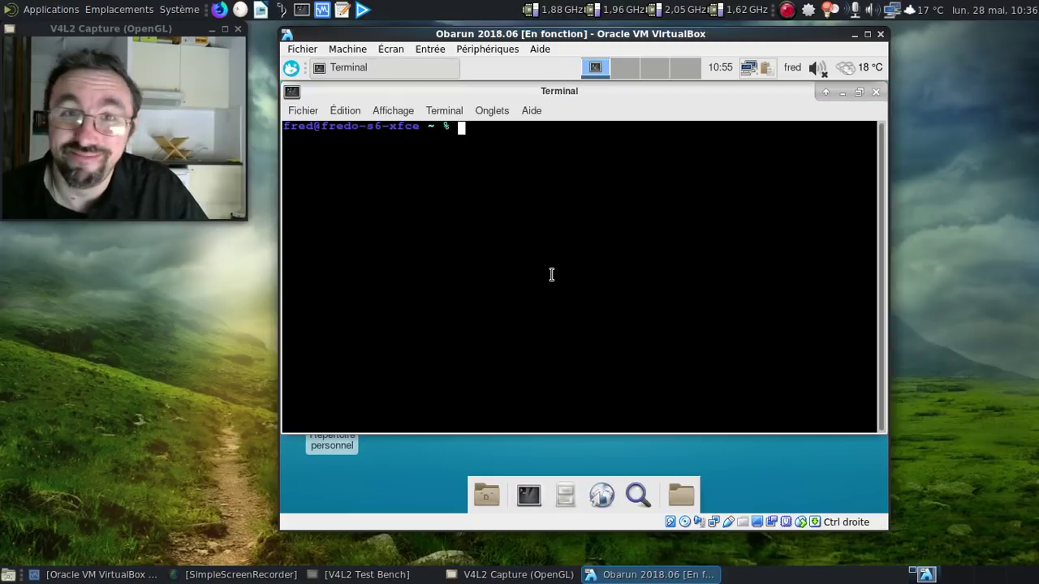
type("sudo pacma")
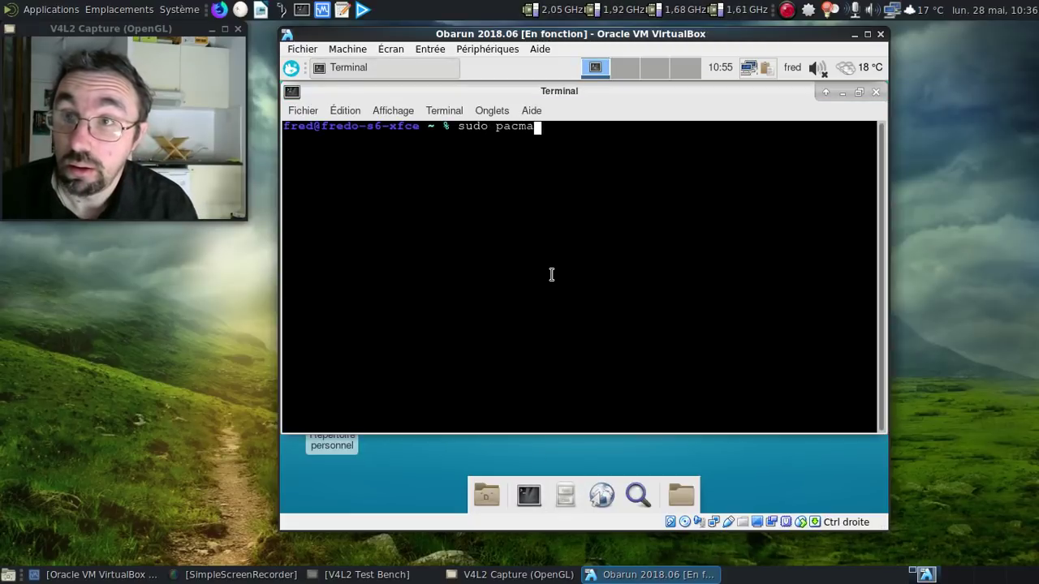
type("n -S firefox")
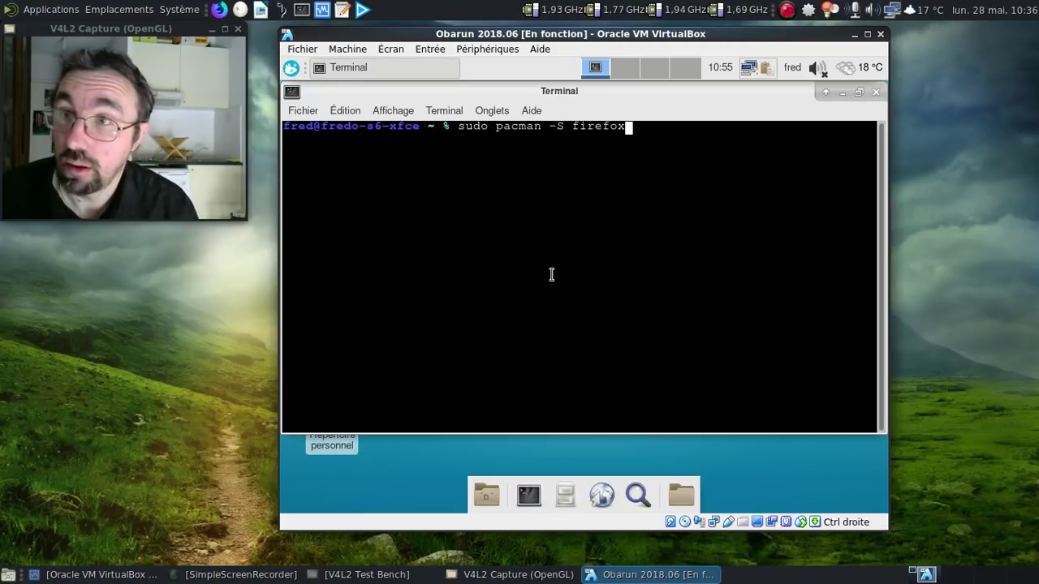
type("-i18n-fr")
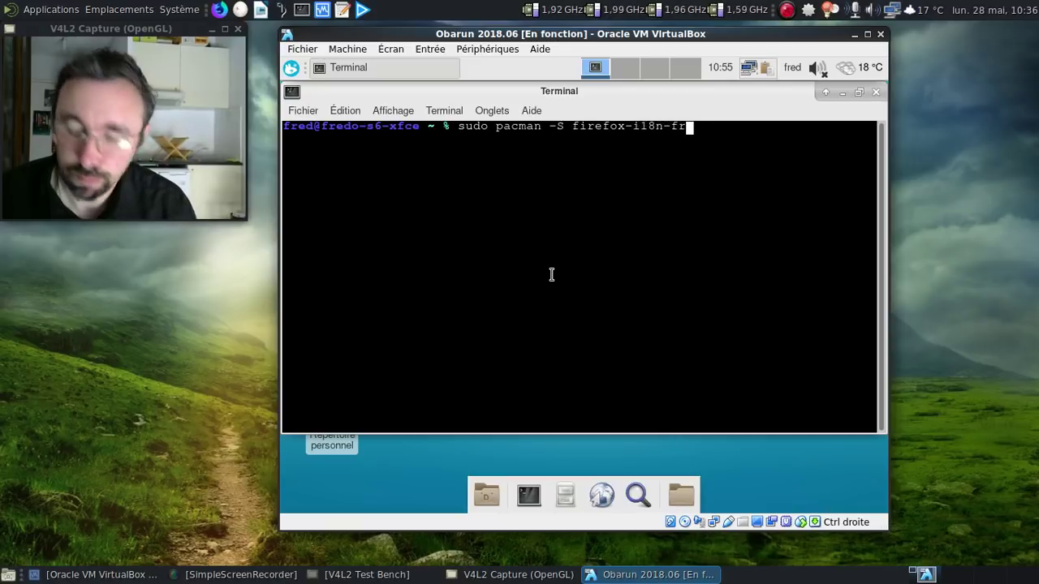
type(" cups")
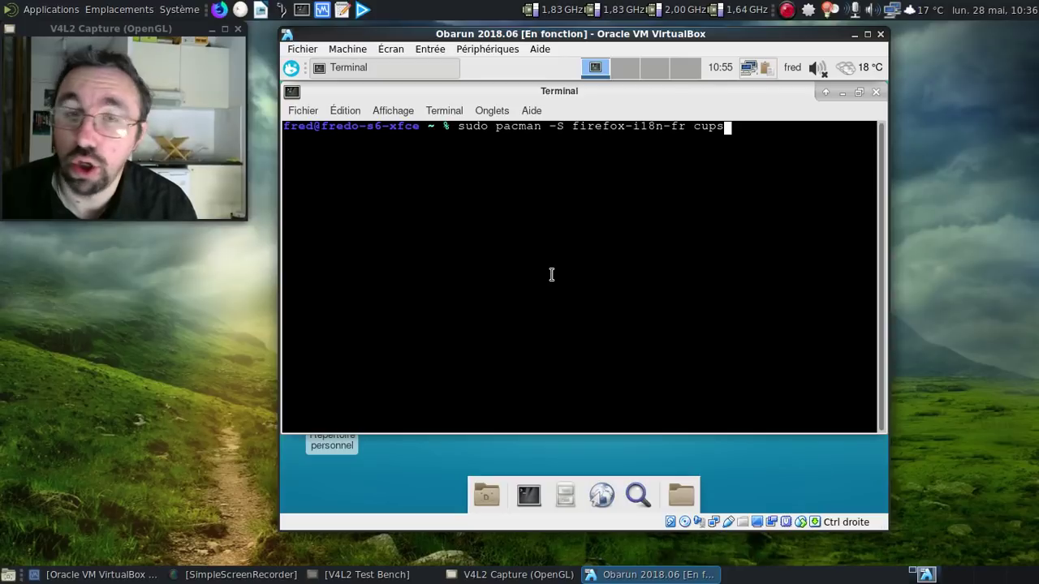
key("Return")
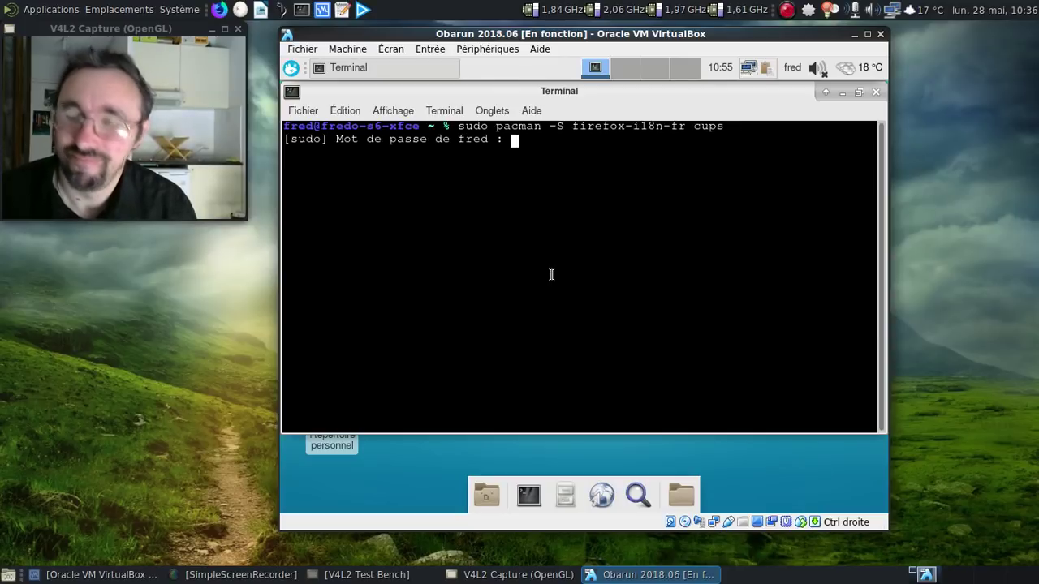
key("Return")
key("Return")
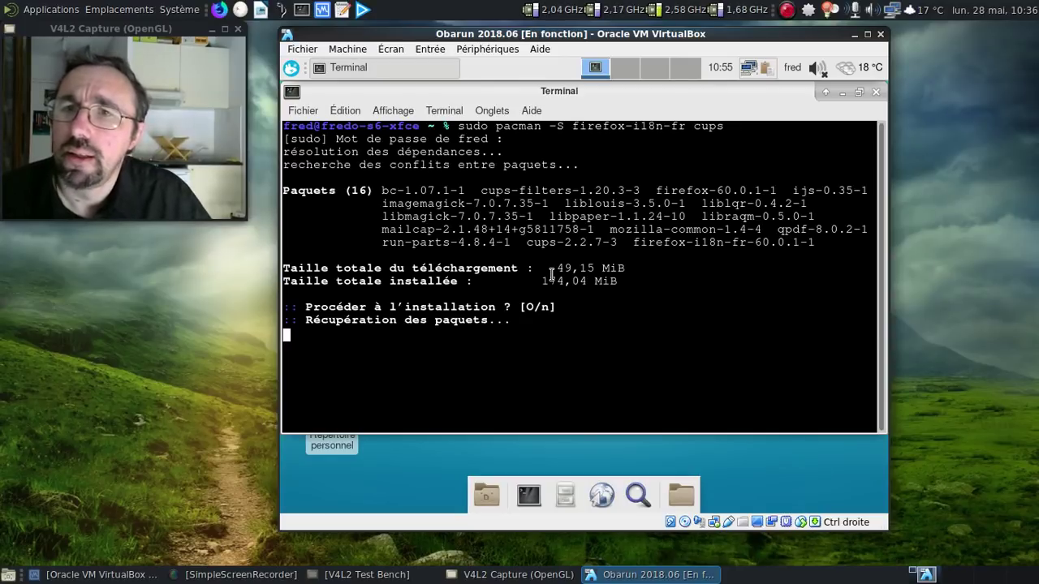
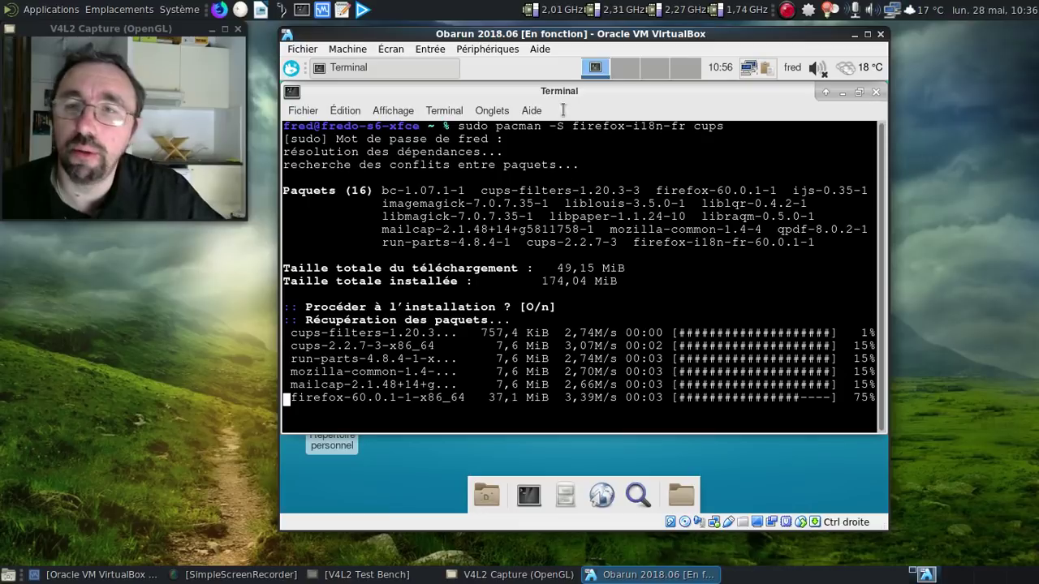
Set the desktop appearance style to Arc-Darker in the Xfce settings
left_click(292, 67)
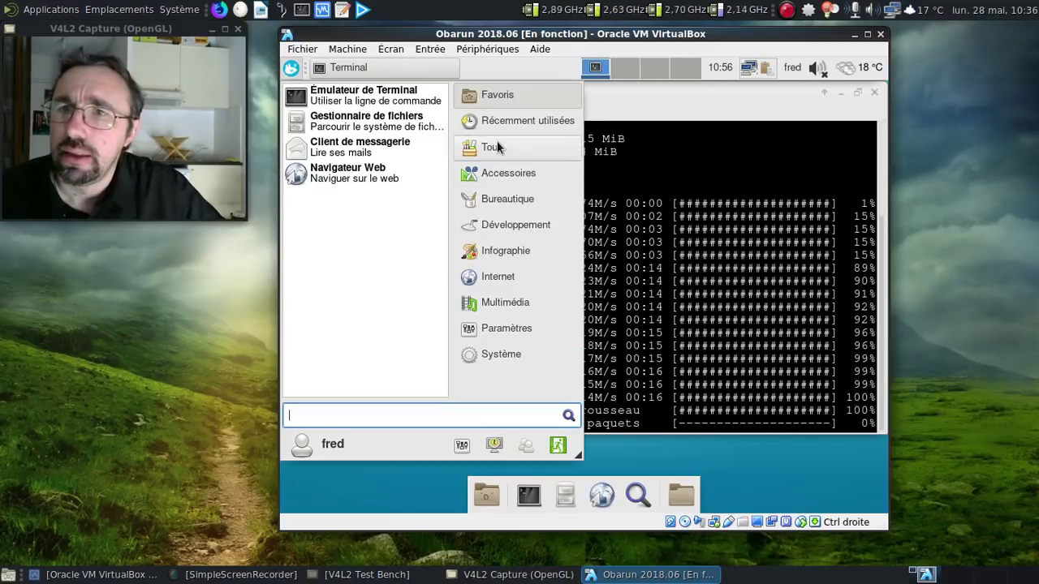
left_click(462, 445)
left_click(415, 191)
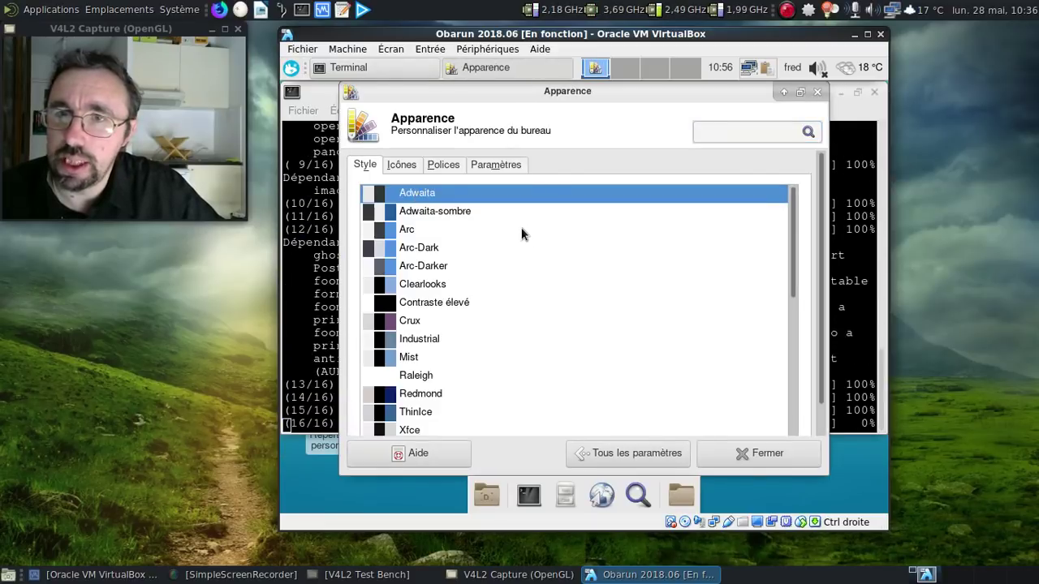
left_click(451, 265)
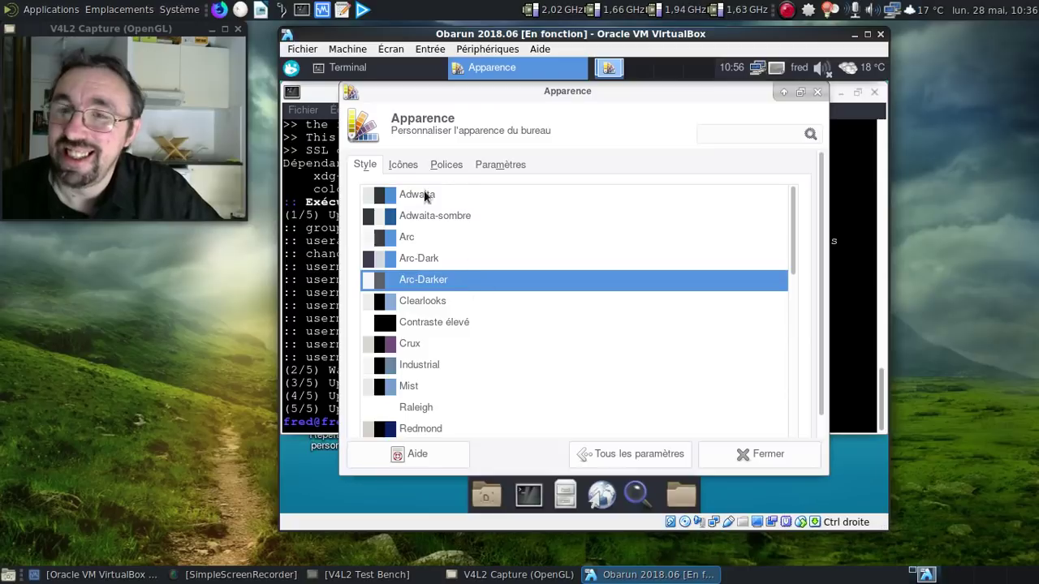
Change the icon theme to Faenza-Radiance and close the appearance settings
left_click(404, 166)
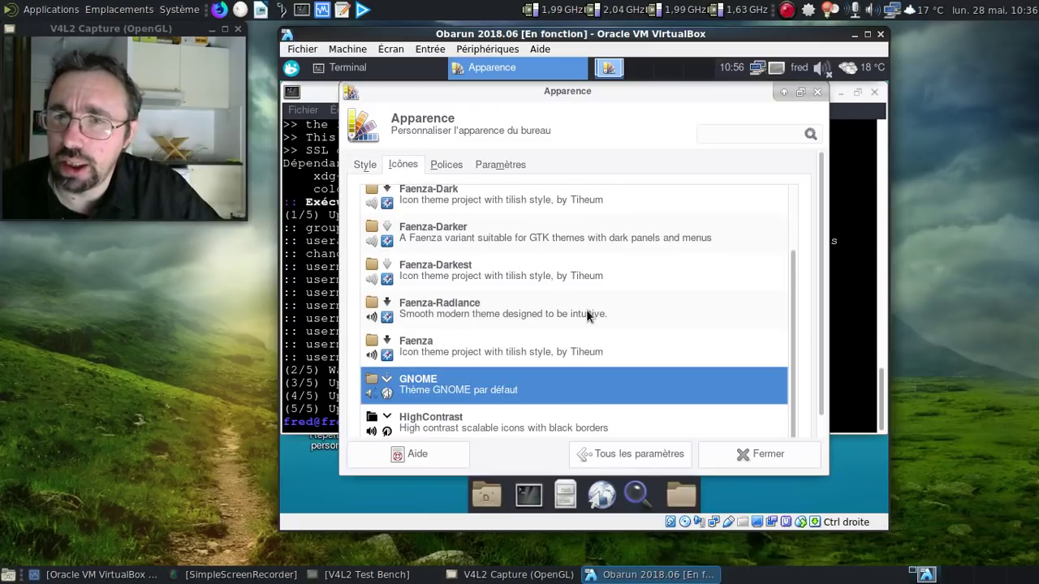
scroll(586, 309, "up", 3)
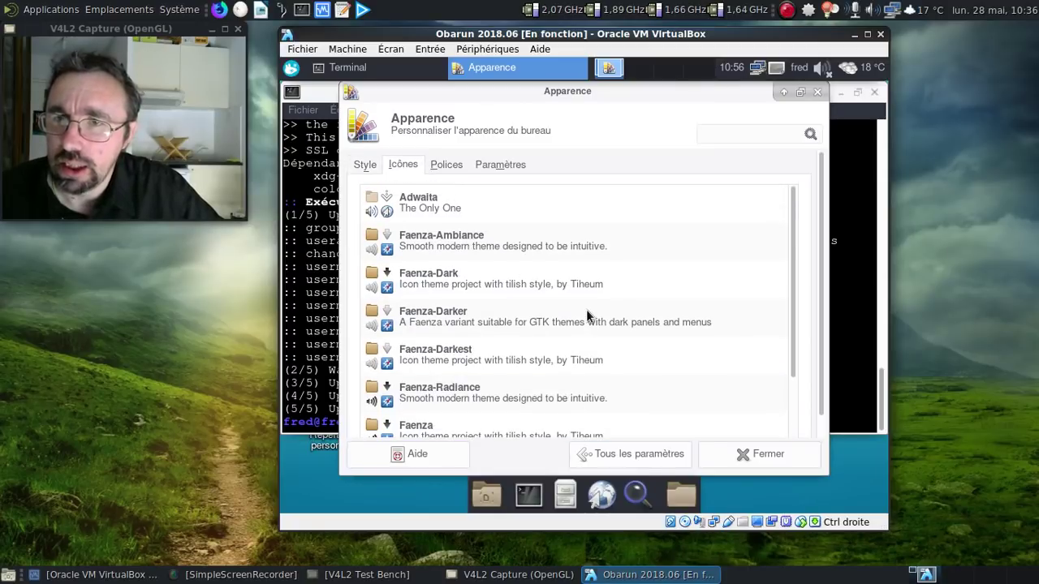
scroll(587, 315, "down", 3)
left_click(516, 303)
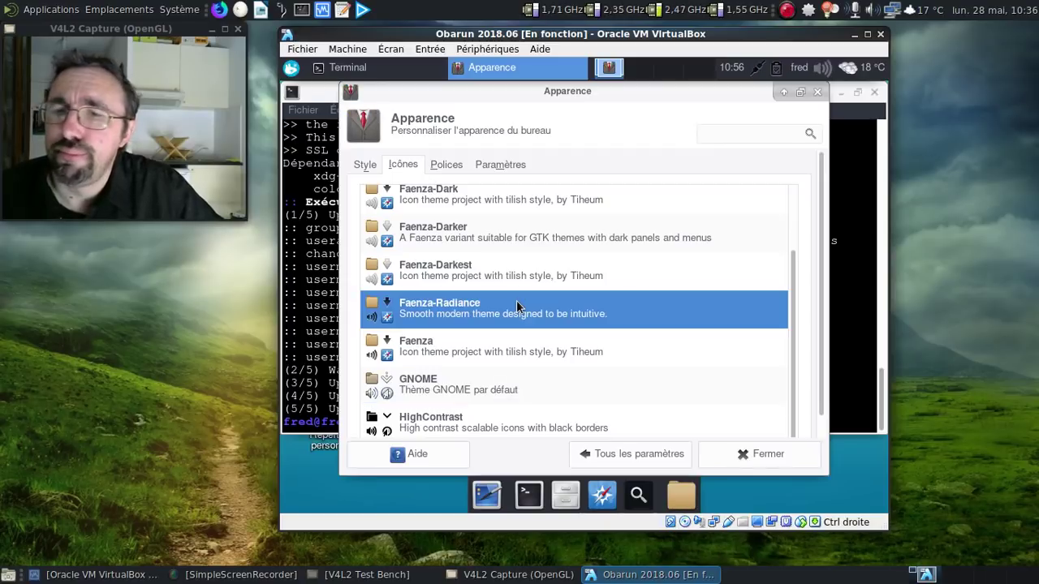
left_click(766, 456)
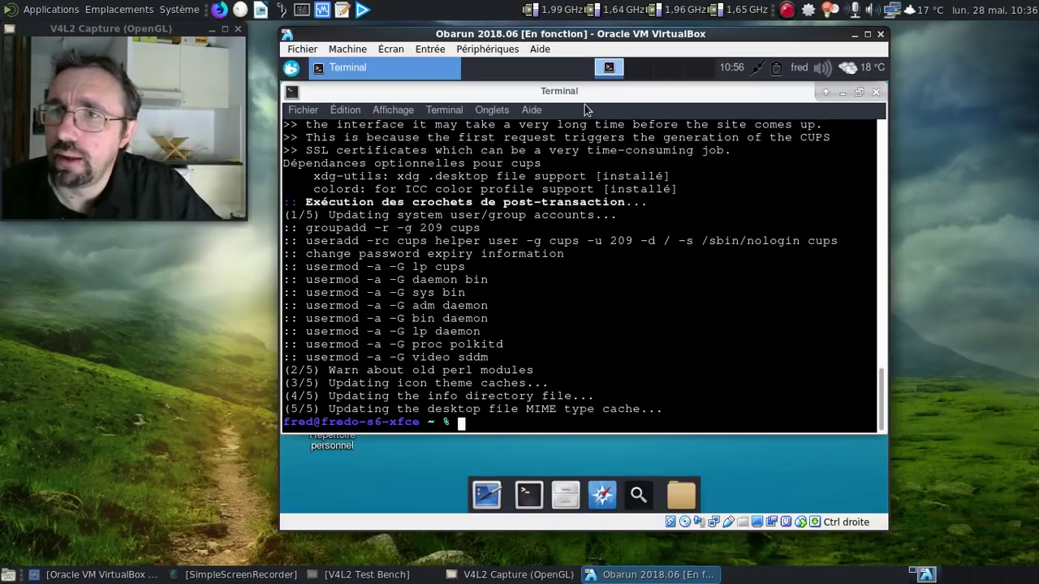
mouse_move(568, 92)
left_mouse_down()
mouse_move(596, 296)
mouse_move(594, 105)
mouse_move(578, 93)
left_mouse_up()
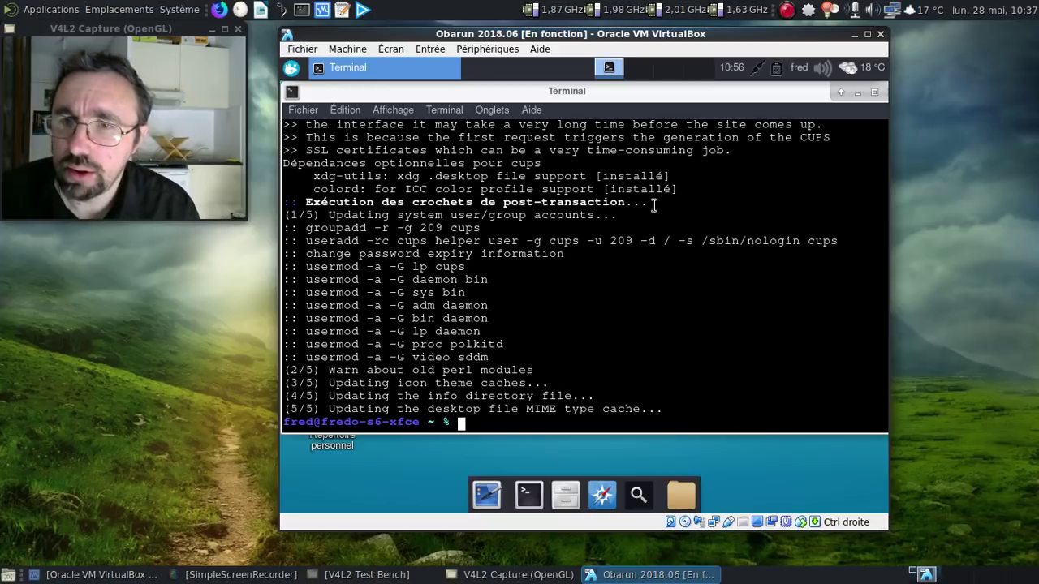
type("sudo")
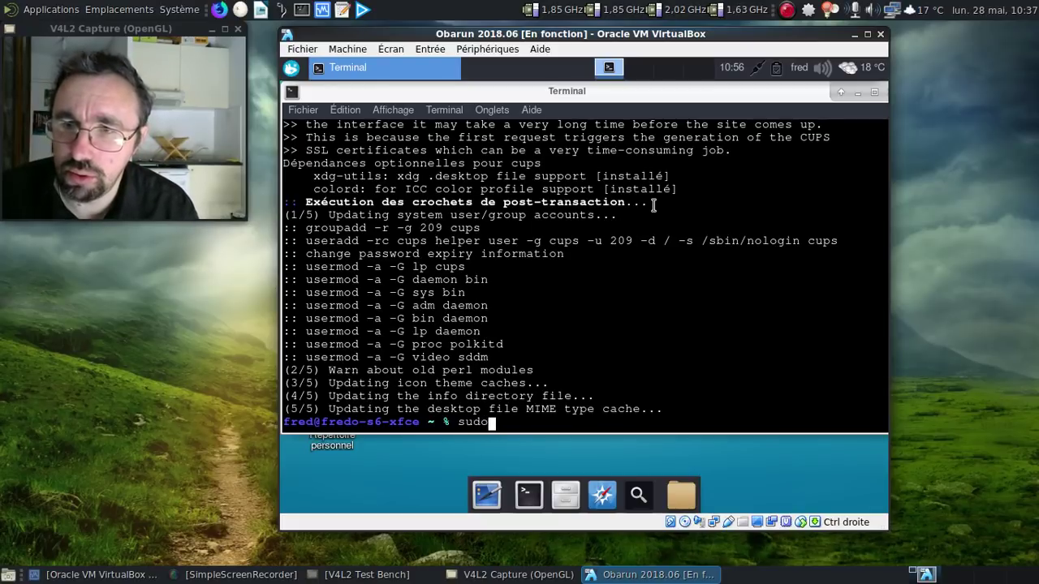
type(" s6-opts")
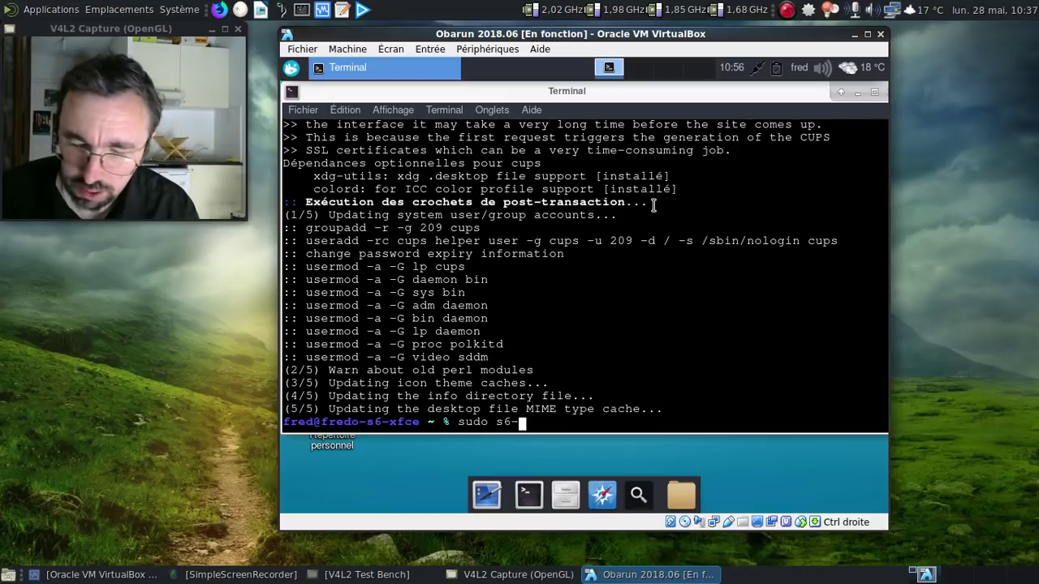
key("BackSpace")
key("BackSpace")
key("BackSpace")
key("BackSpace")
key("BackSpace")
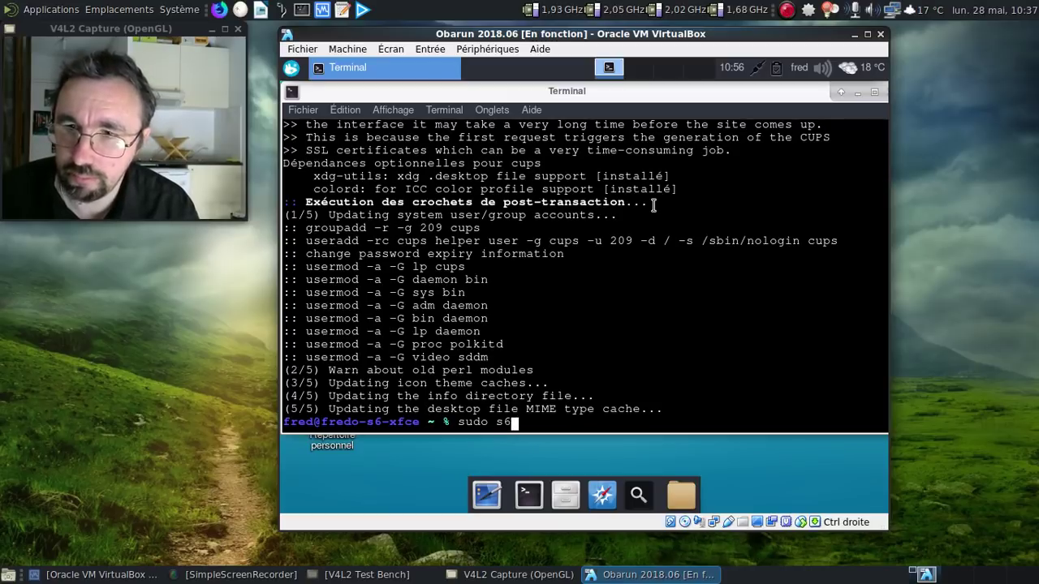
type("opts enable cupd")
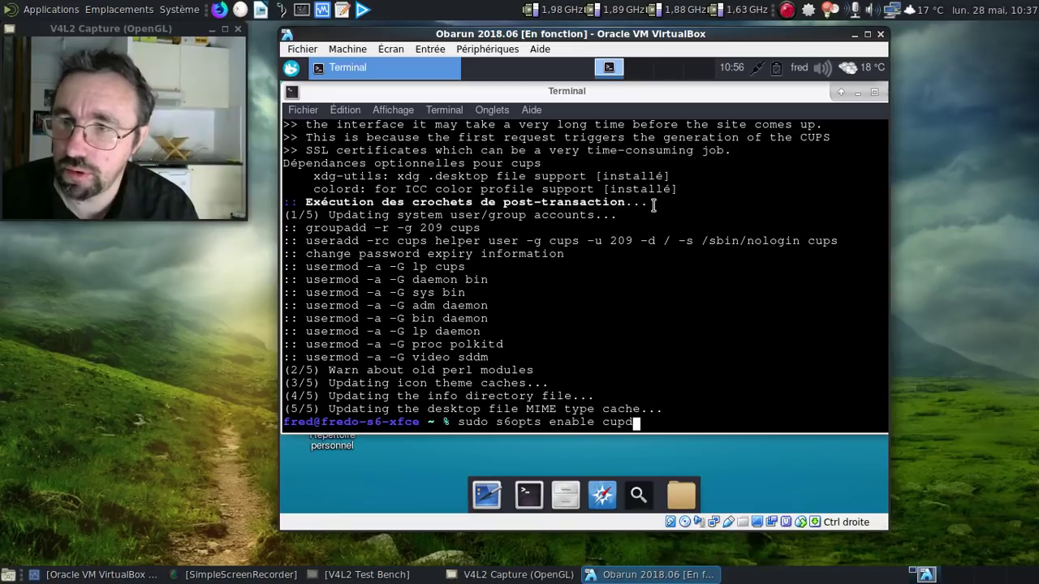
key("BackSpace")
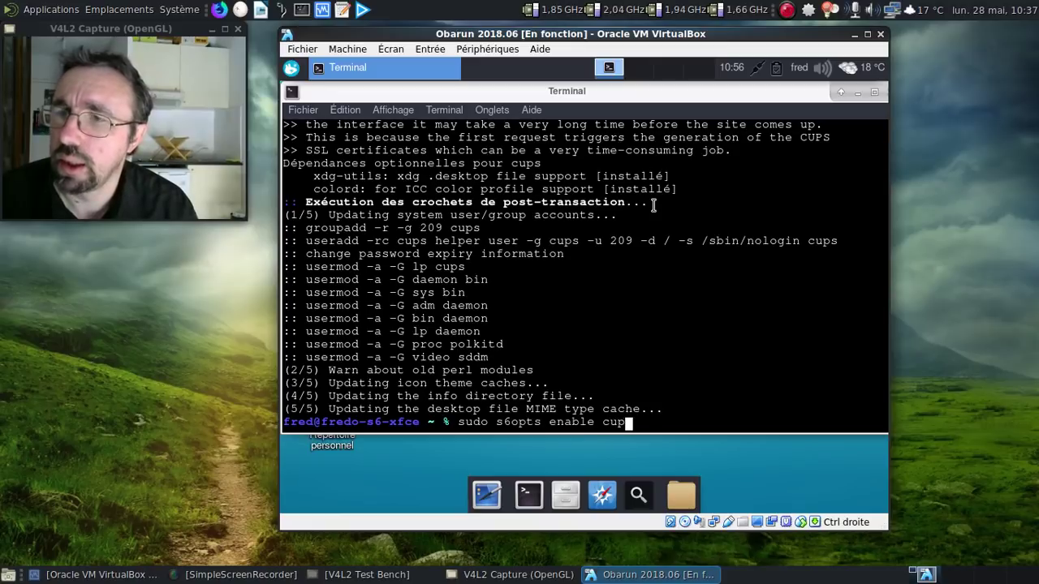
key("BackSpace")
key("BackSpace")
key("BackSpace")
key("BackSpace")
key("BackSpace")
key("BackSpace")
key("BackSpace")
key("BackSpace")
key("BackSpace")
key("BackSpace")
key("BackSpace")
key("BackSpace")
key("BackSpace")
key("BackSpace")
key("BackSpace")
key("BackSpace")
key("BackSpace")
key("BackSpace")
key("BackSpace")
key("BackSpace")
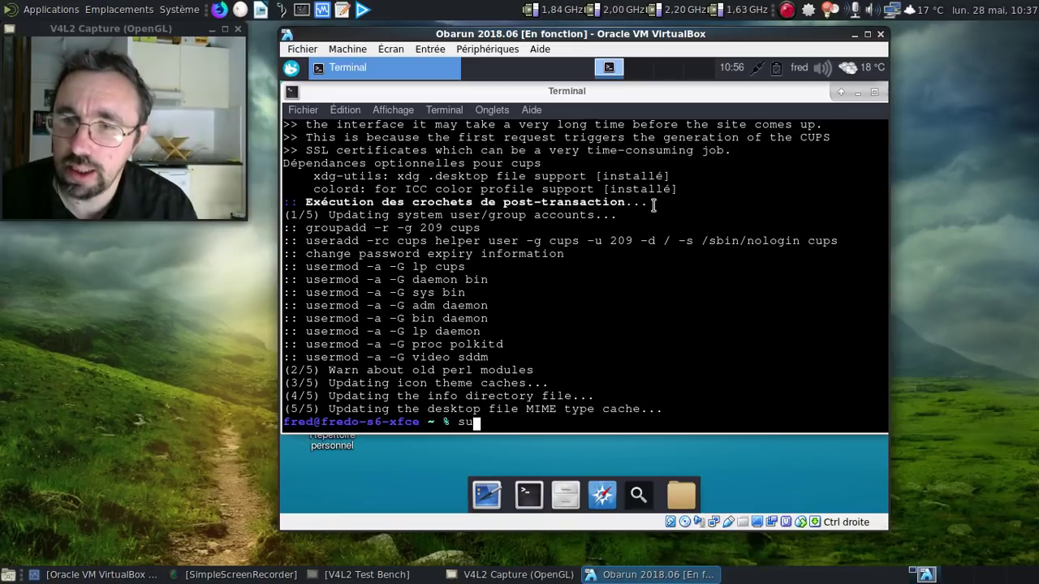
Install the cups-s6serv package with sudo pacman -S and accept the installation
type("do pacm")
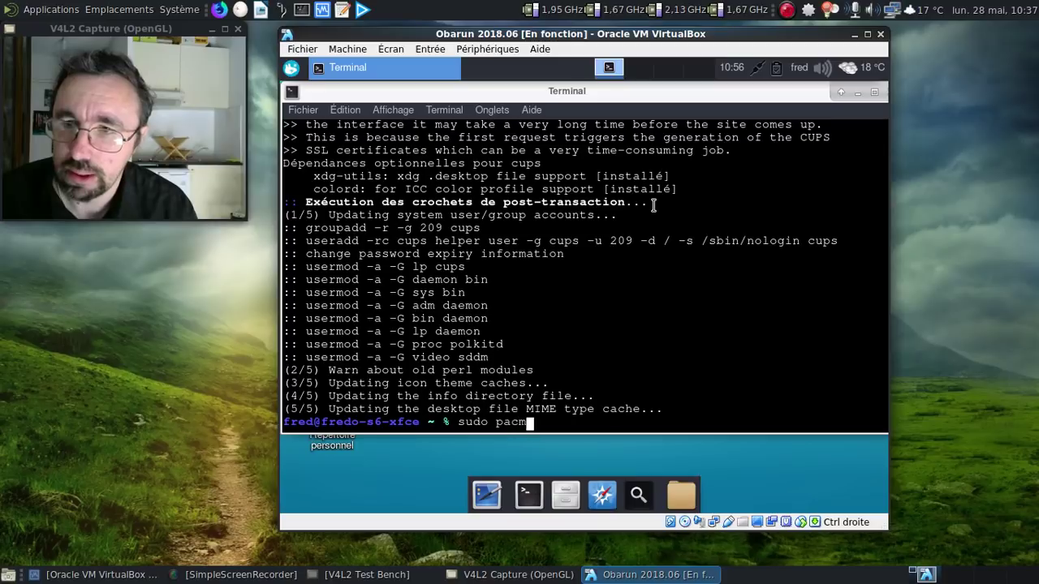
type("an -S cup")
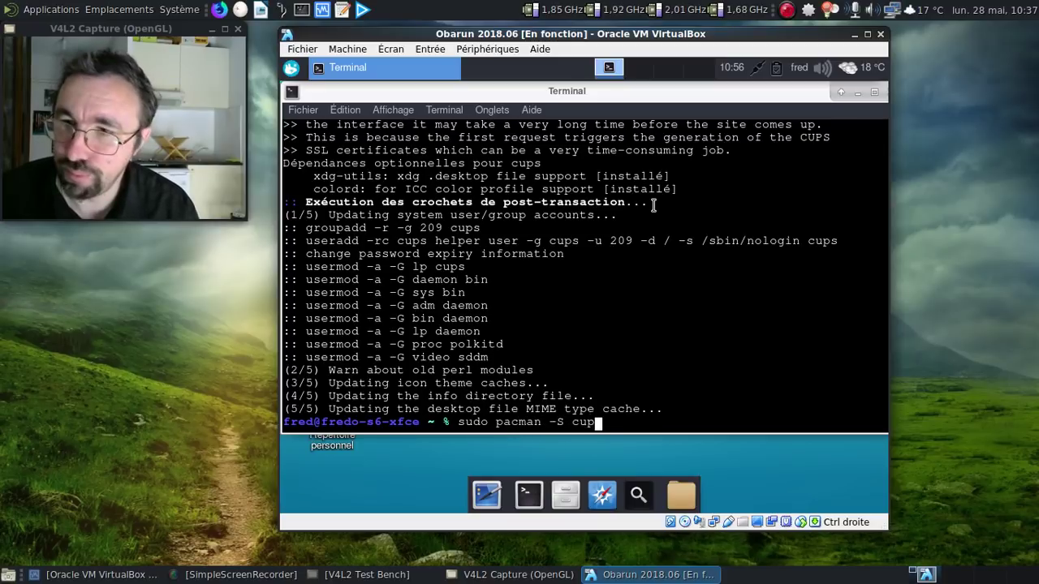
type("s-s6sr")
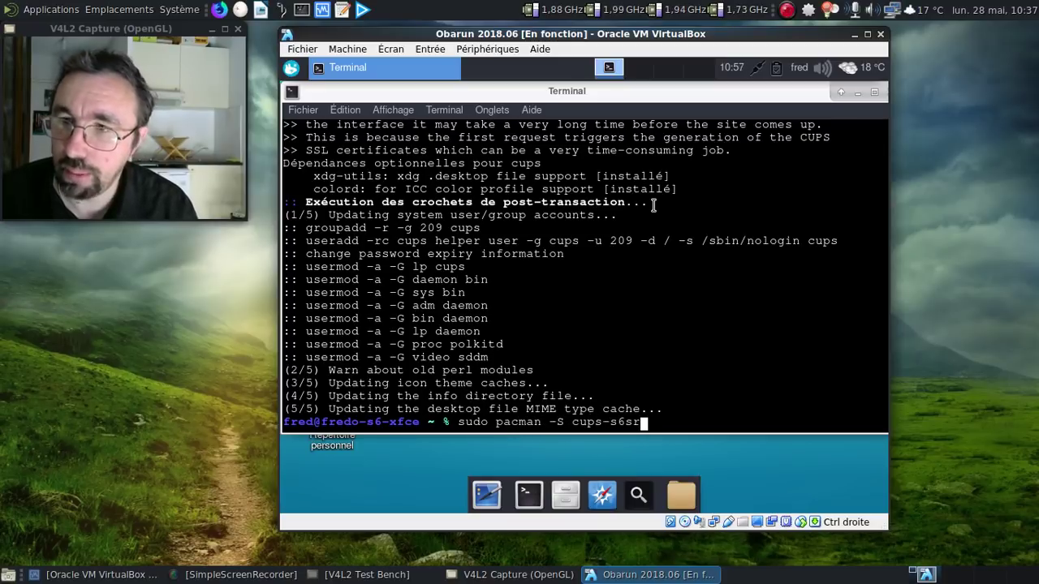
type("rv")
key("Return")
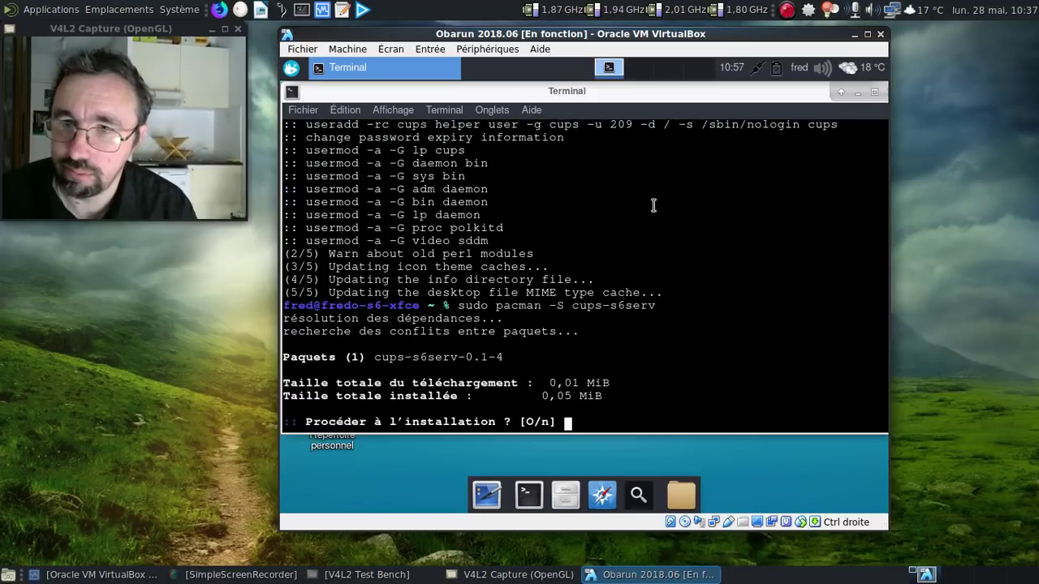
key("Return")
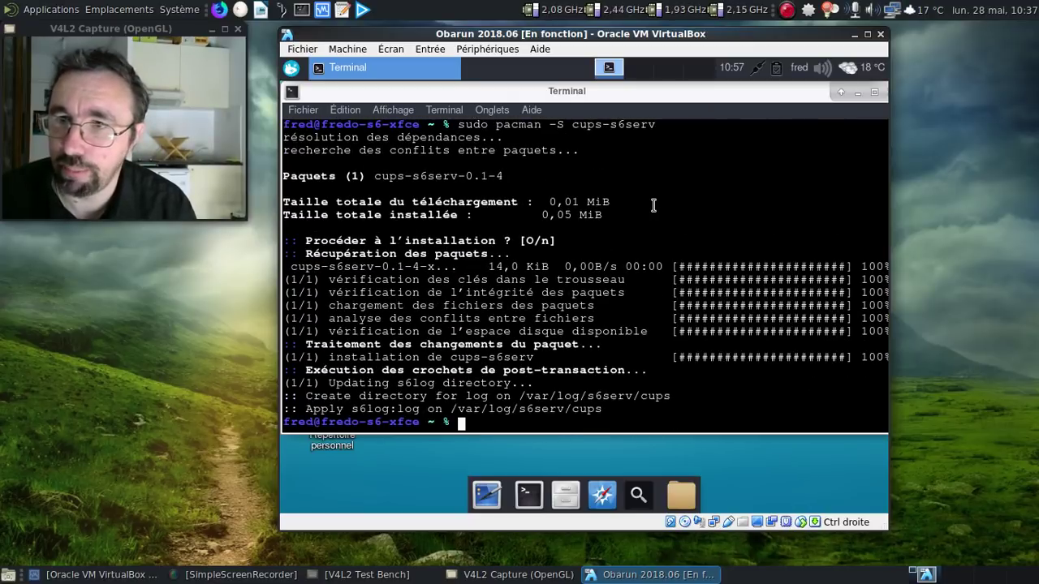
key("Up")
key("Up")
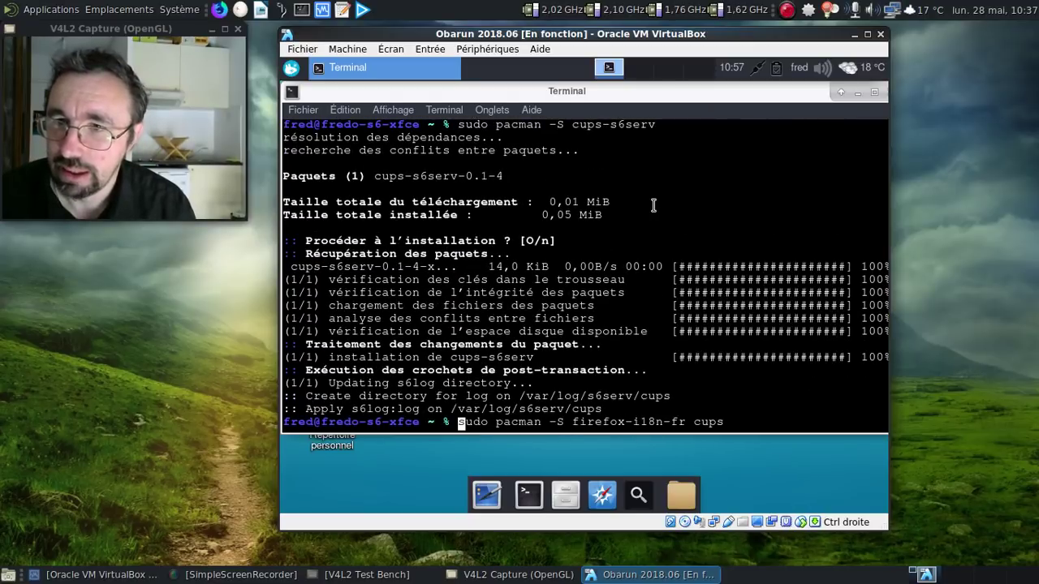
key("Delete")
key("Delete")
key("Delete")
key("Delete")
key("Delete")
key("Delete")
key("Delete")
key("Delete")
key("Delete")
key("Delete")
key("Delete")
key("Delete")
key("Delete")
key("Delete")
key("Delete")
key("Delete")
key("Delete")
key("Delete")
key("Delete")
key("Delete")
Try to enable the print service under the name cupsd with sudo s6opts enable
type("sud")
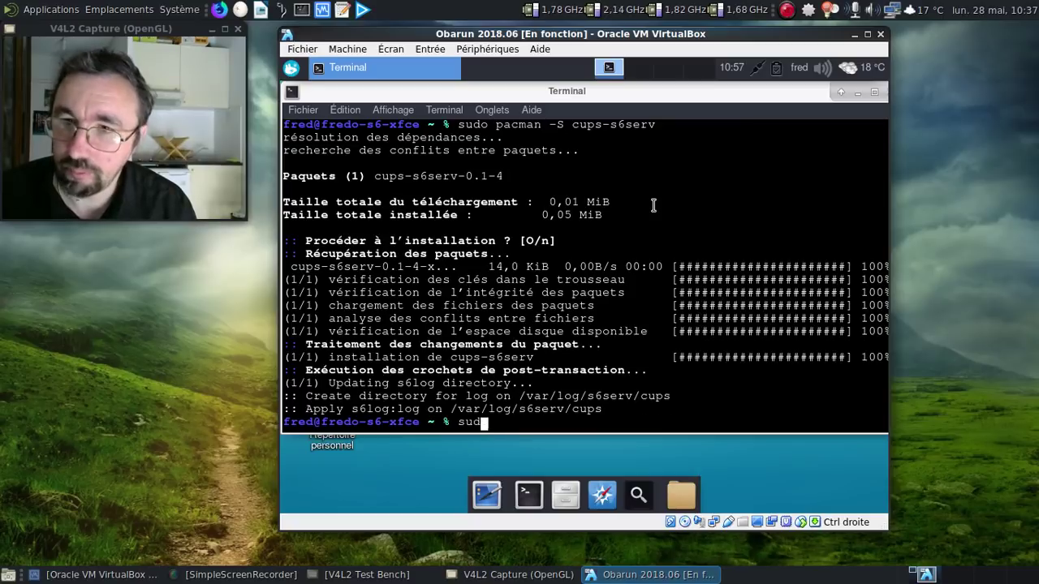
type("o pacm")
key("BackSpace")
key("BackSpace")
key("BackSpace")
key("BackSpace")
type("s")
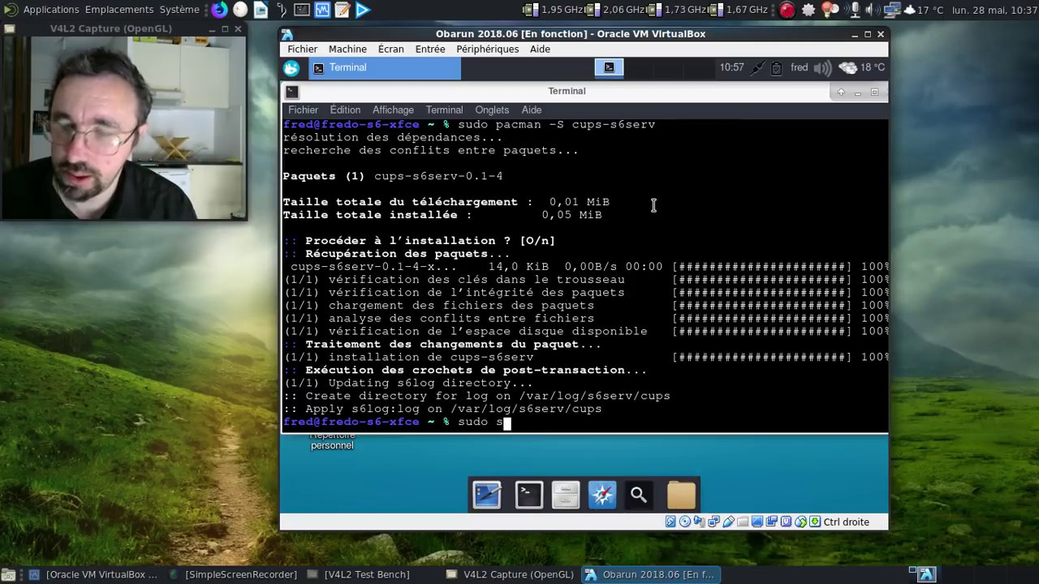
type("6opts")
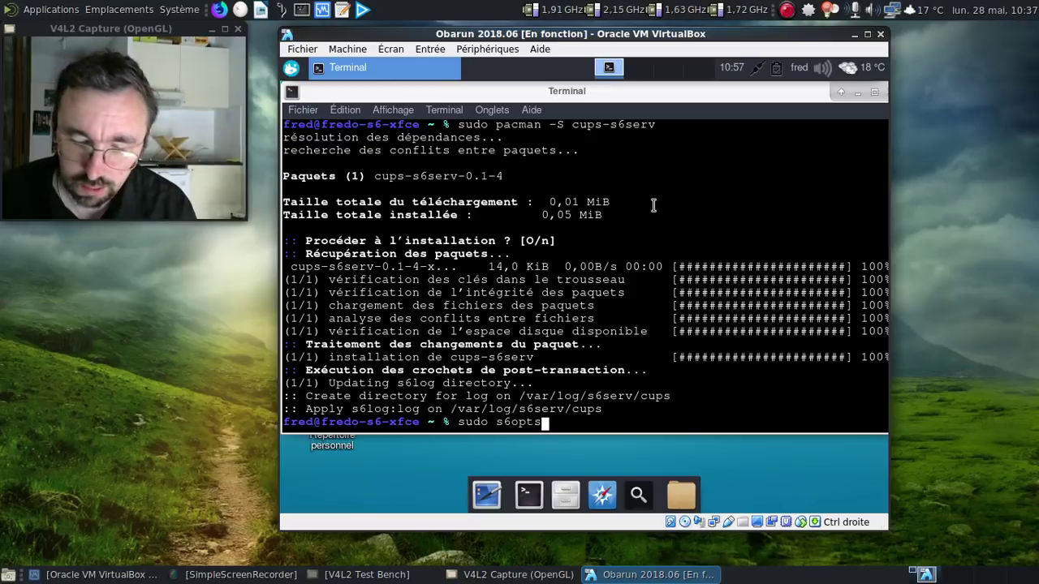
type(" ena")
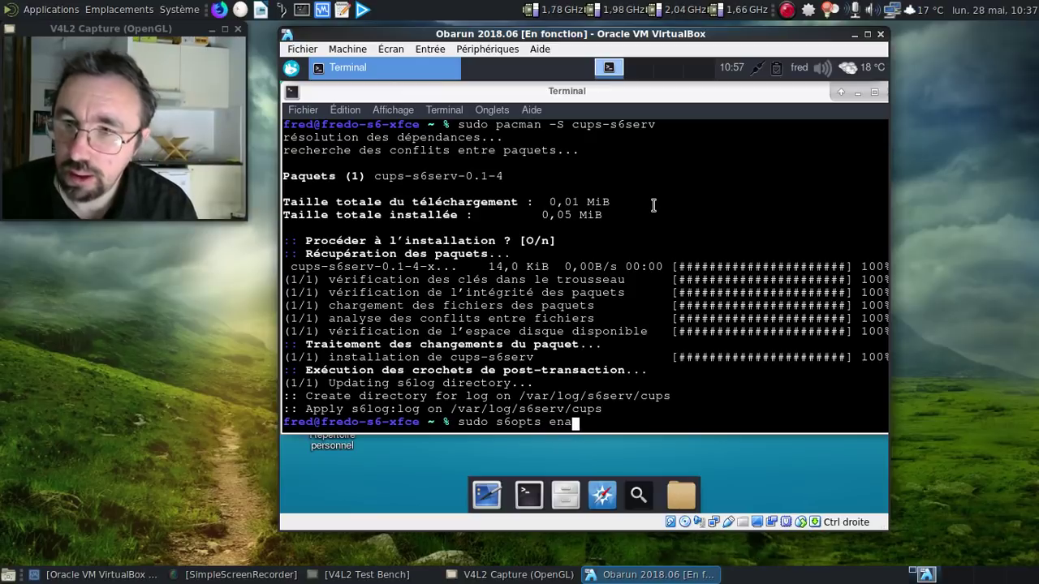
type("ble cupsd")
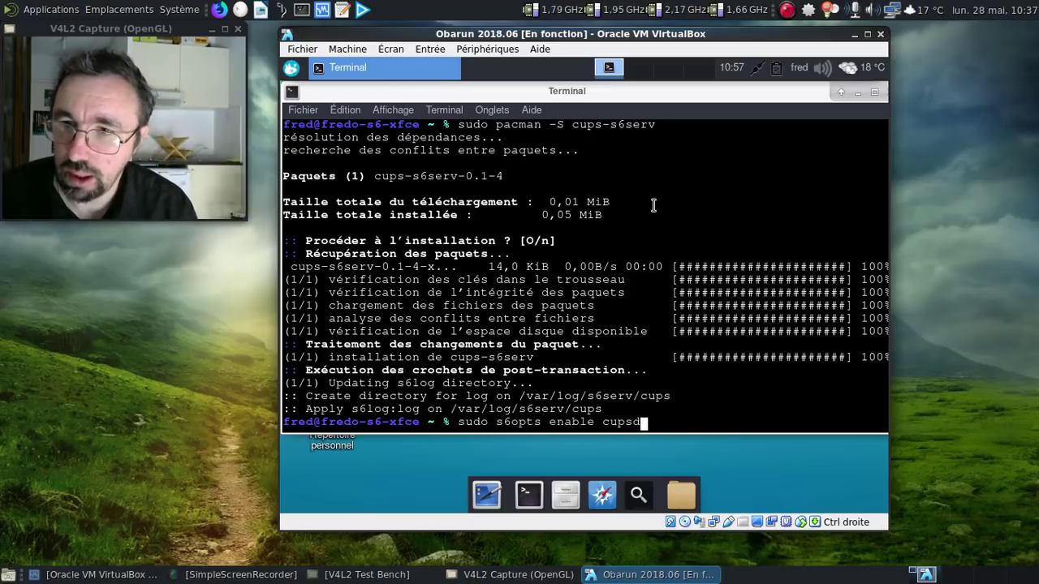
key("Return")
Correct the service name to cups and run sudo s6opts enable cups
key("Up")
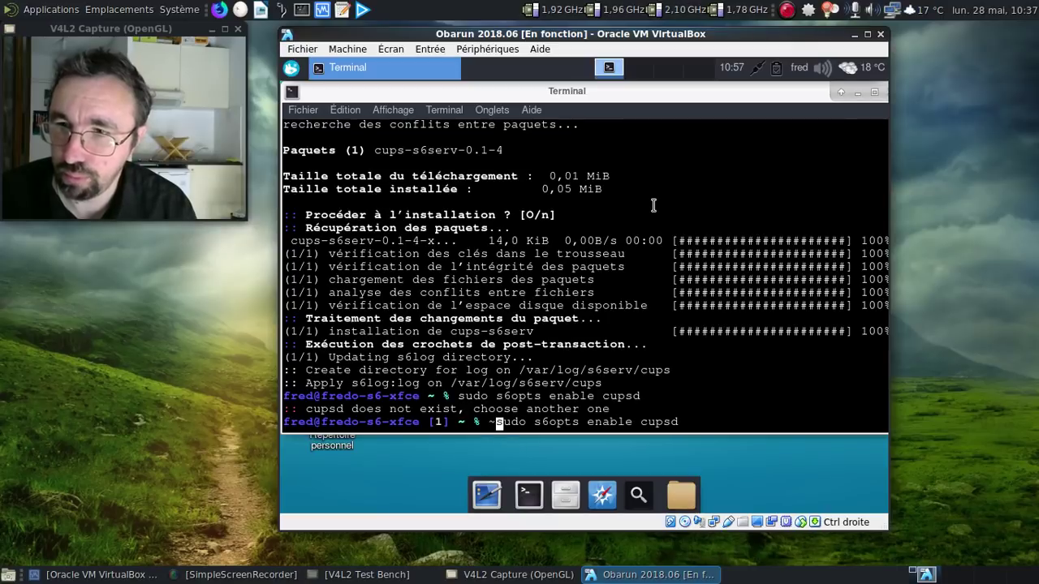
key("End")
key("BackSpace")
key("Return")
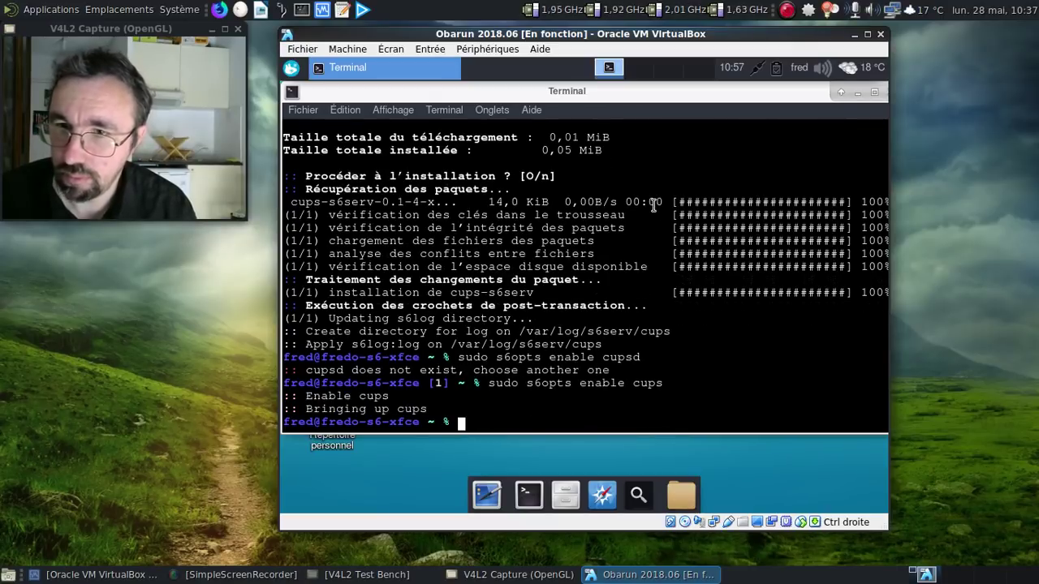
Exit the terminal, and open the audio mixer to view the volume controls before closing it
type("exit")
key("Return")
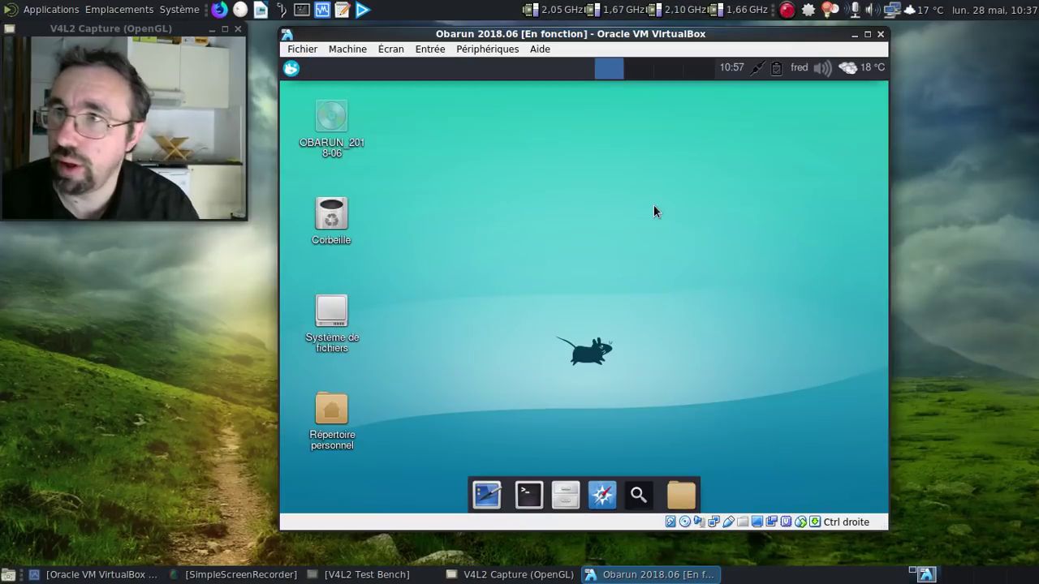
left_click(824, 70)
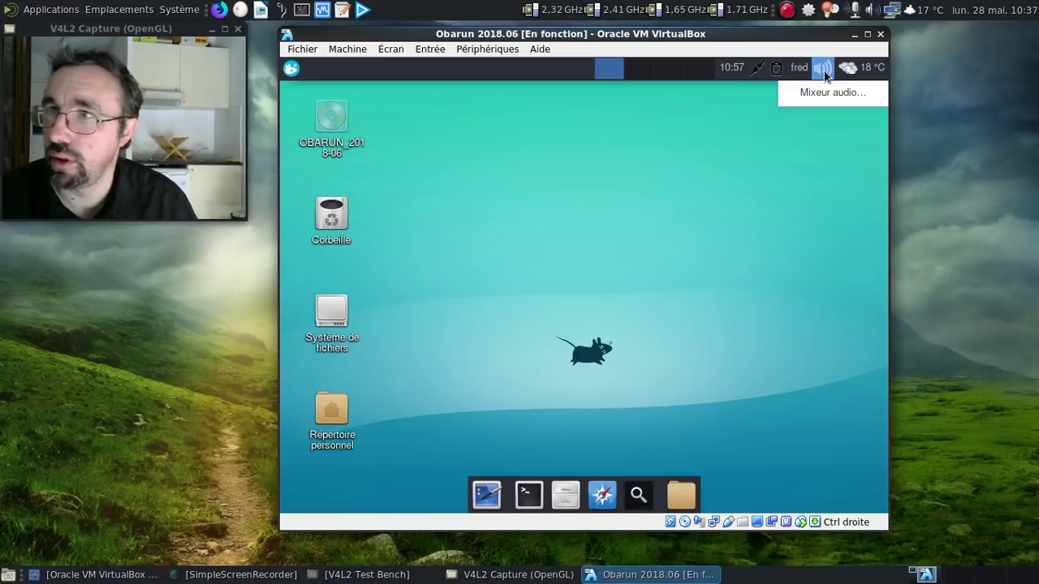
left_click(823, 90)
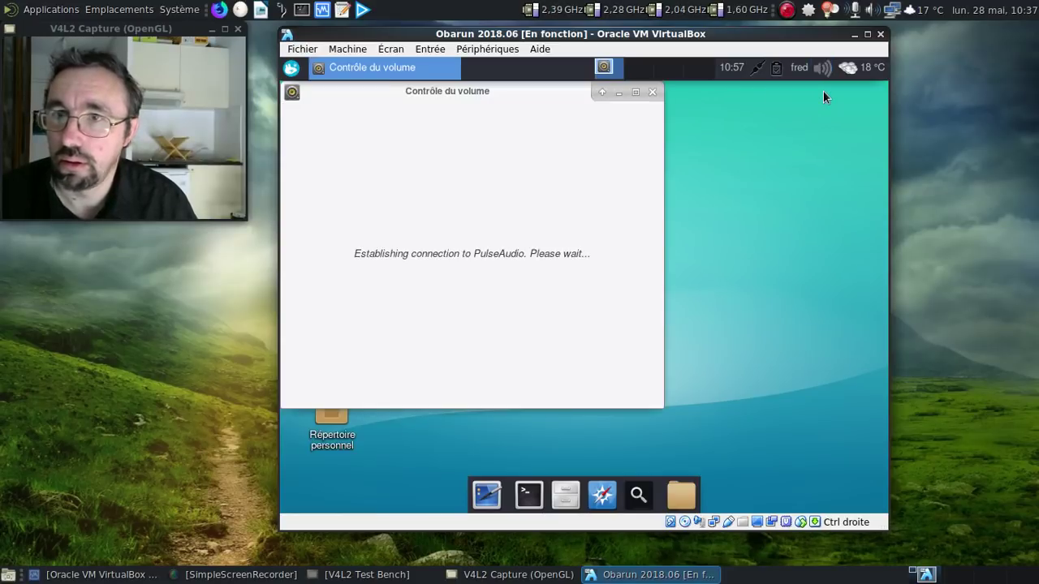
left_click(652, 91)
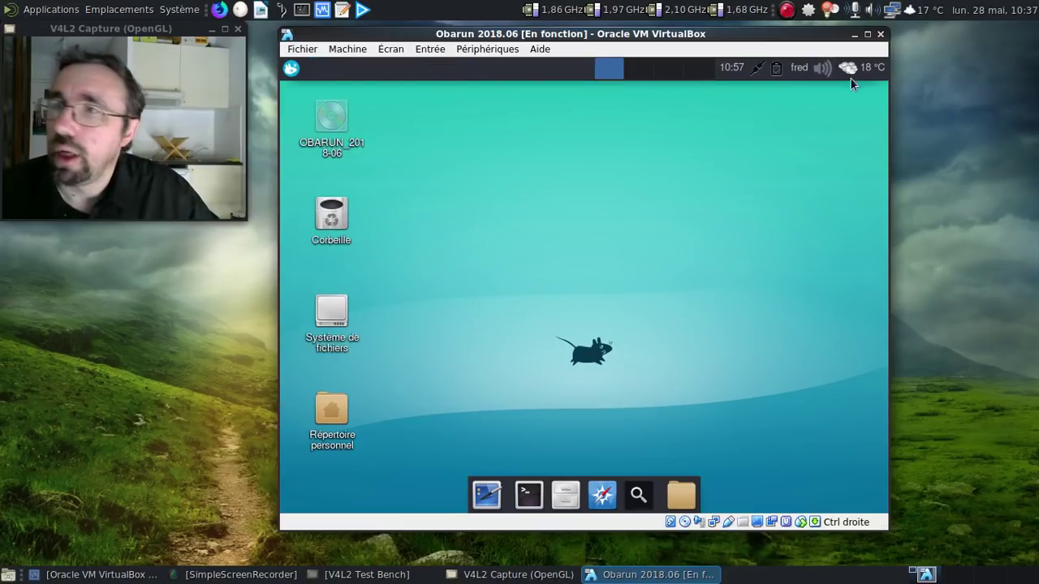
Restart the virtual machine from the session logout dialog and boot the Obarun entry
left_click(800, 69)
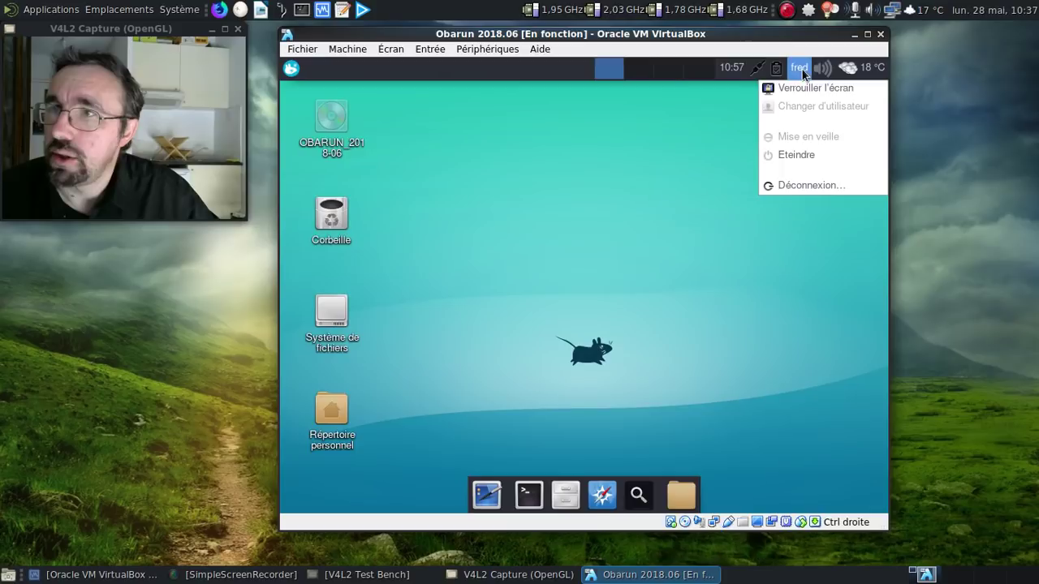
left_click(796, 185)
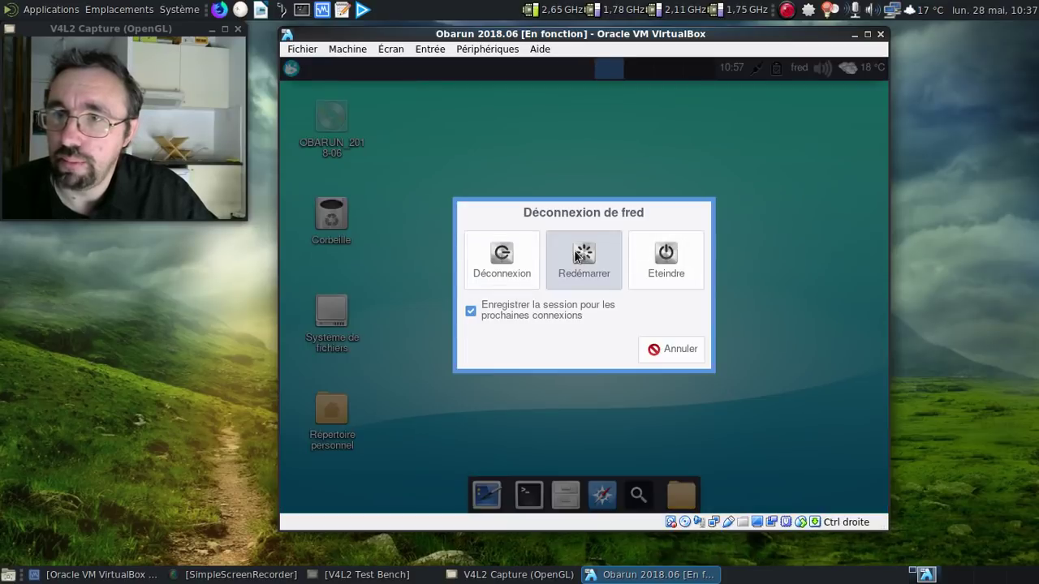
left_click(575, 253)
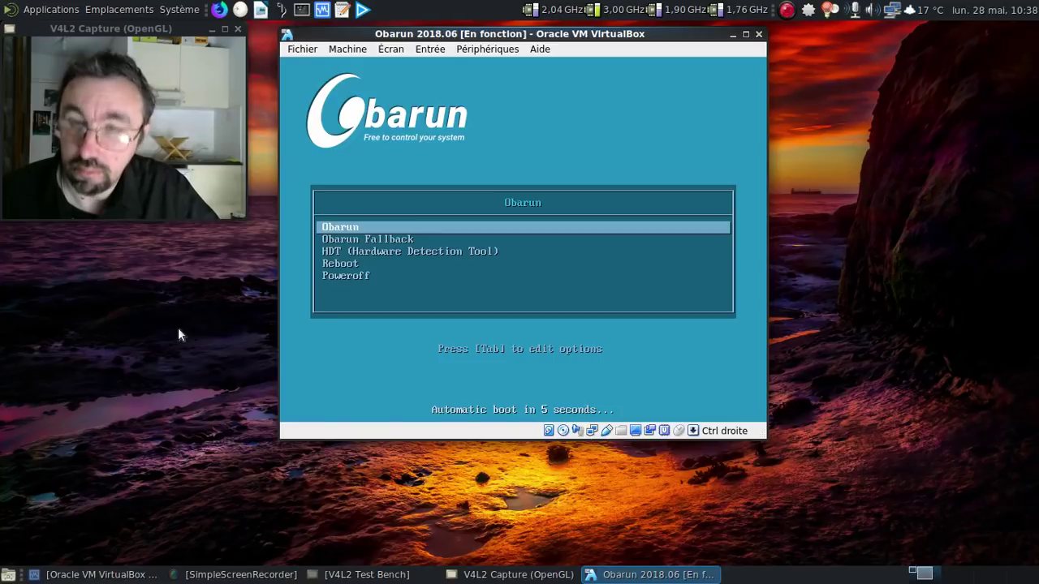
key("Return")
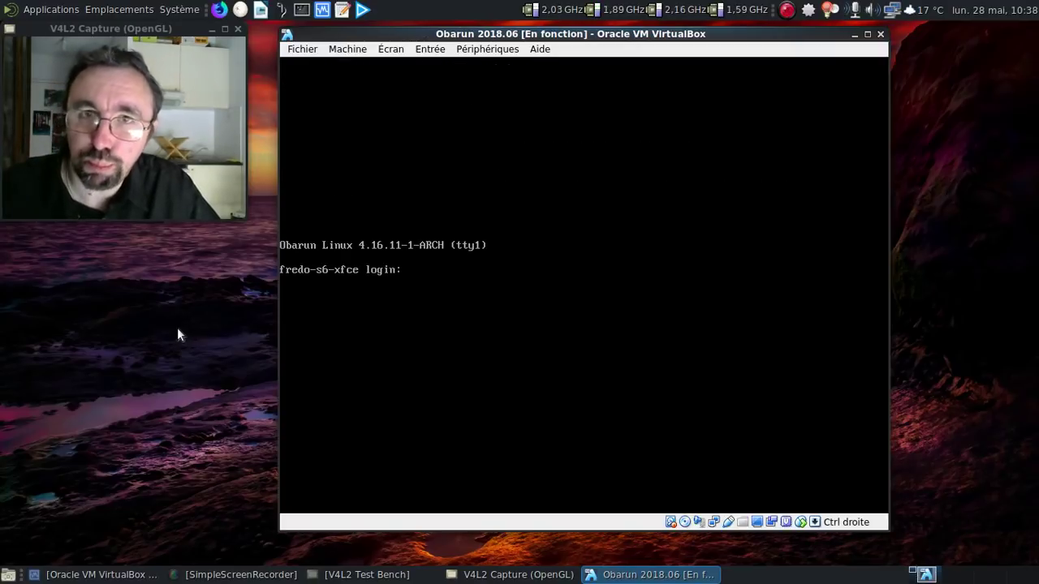
Log in at the console with the username and account password, and dismiss the network connection notification
type("fred")
key("Return")
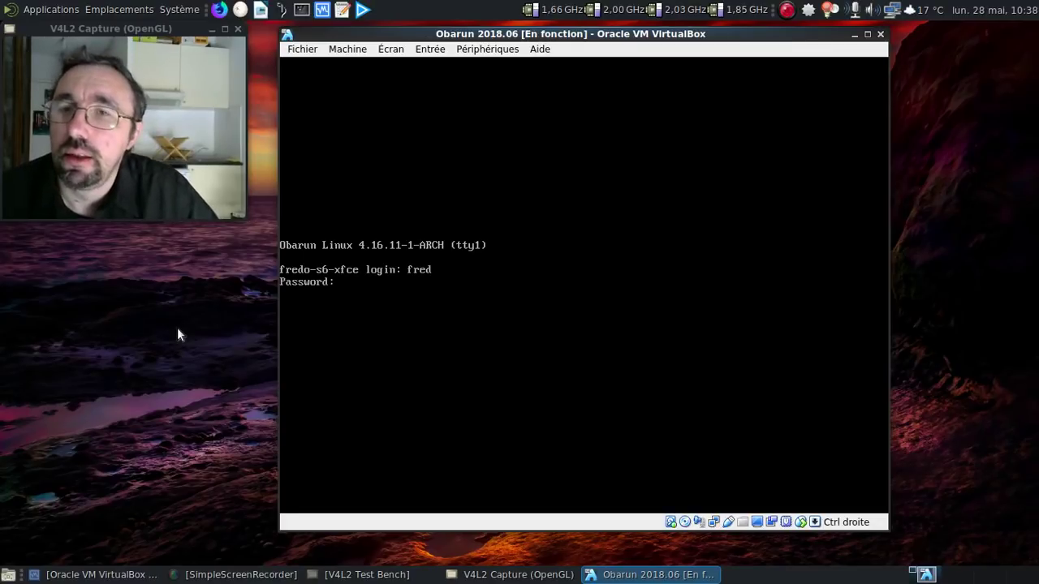
key("Return")
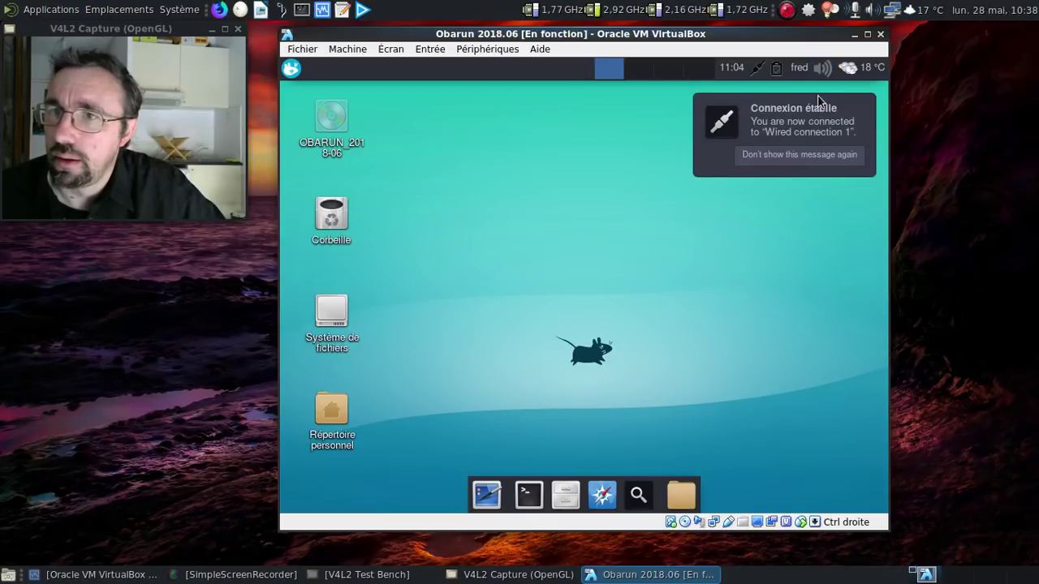
left_click(652, 92)
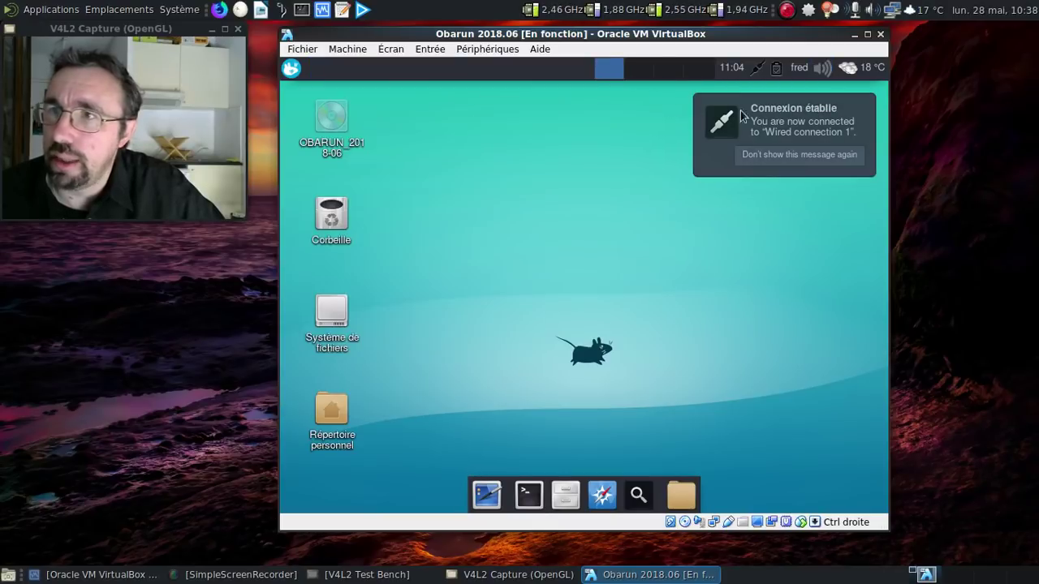
left_click(862, 120)
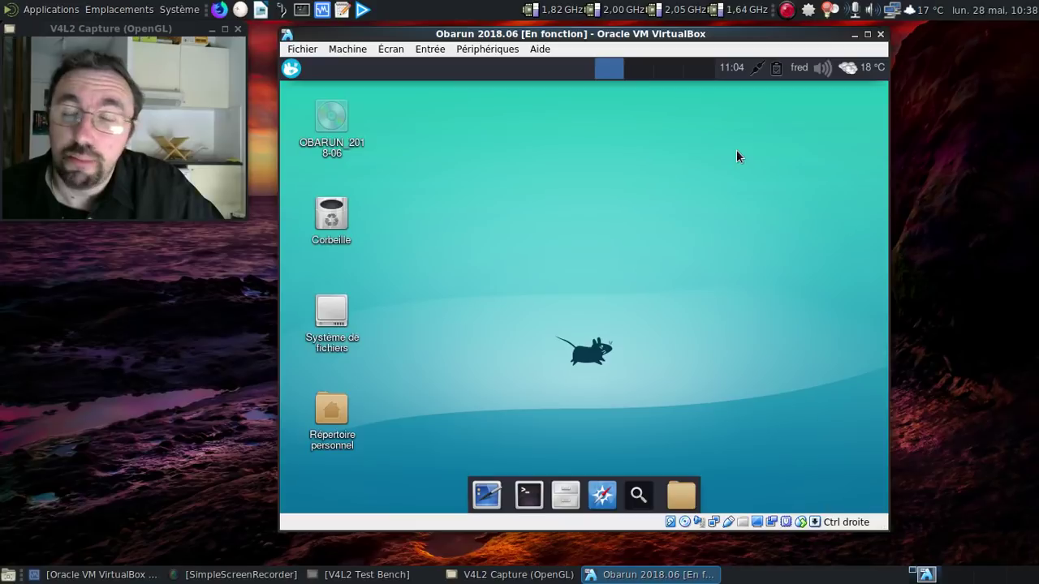
Run alsamixer in a terminal, raise the Master and Master Mono volumes to 100, and quit the mixer
left_click(528, 495)
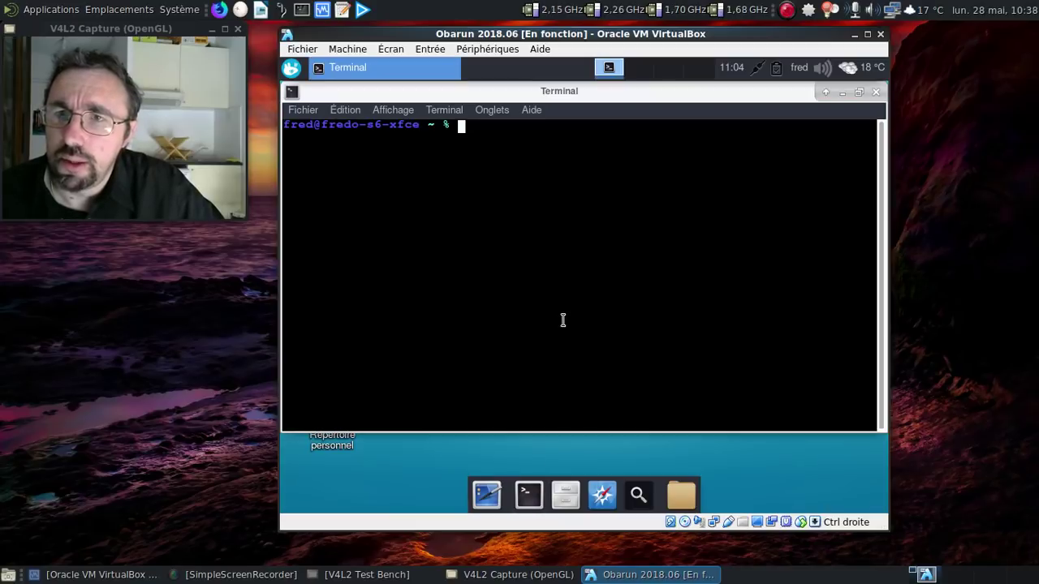
type("alsamix")
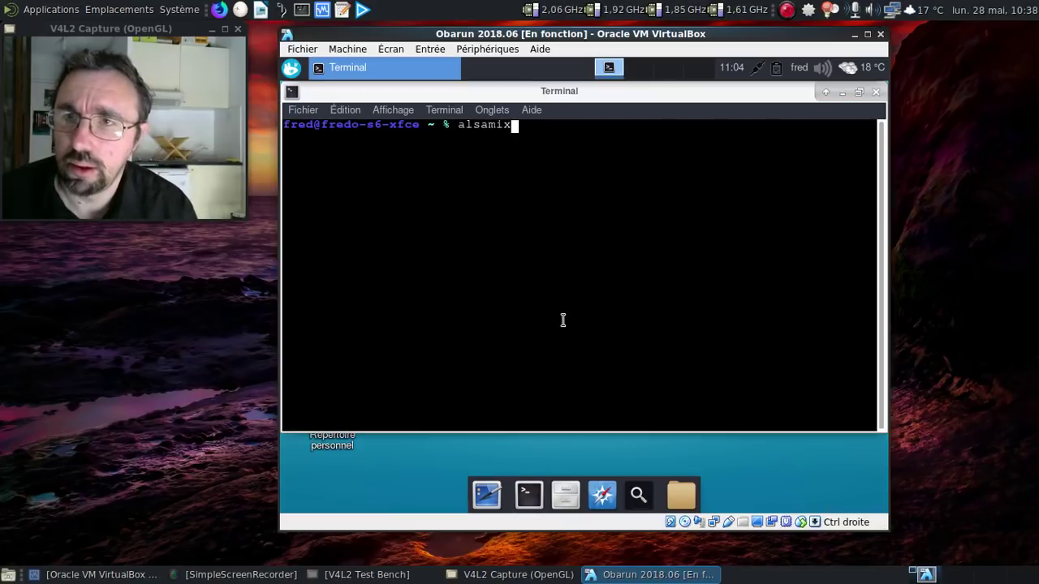
type("er")
key("Return")
key("Up")
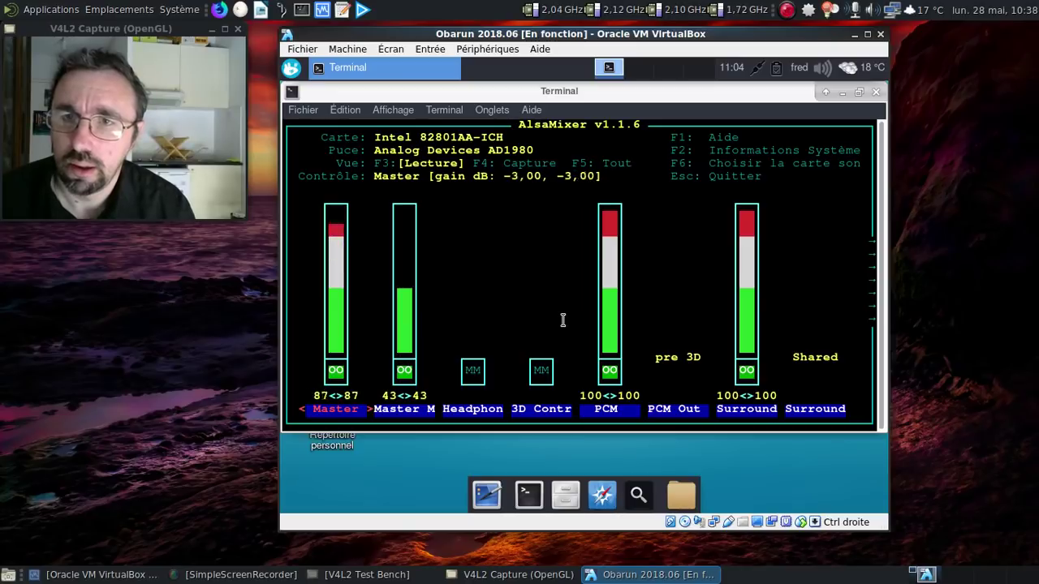
key("Right")
key("Up")
key("Up")
key("Up")
key("Up")
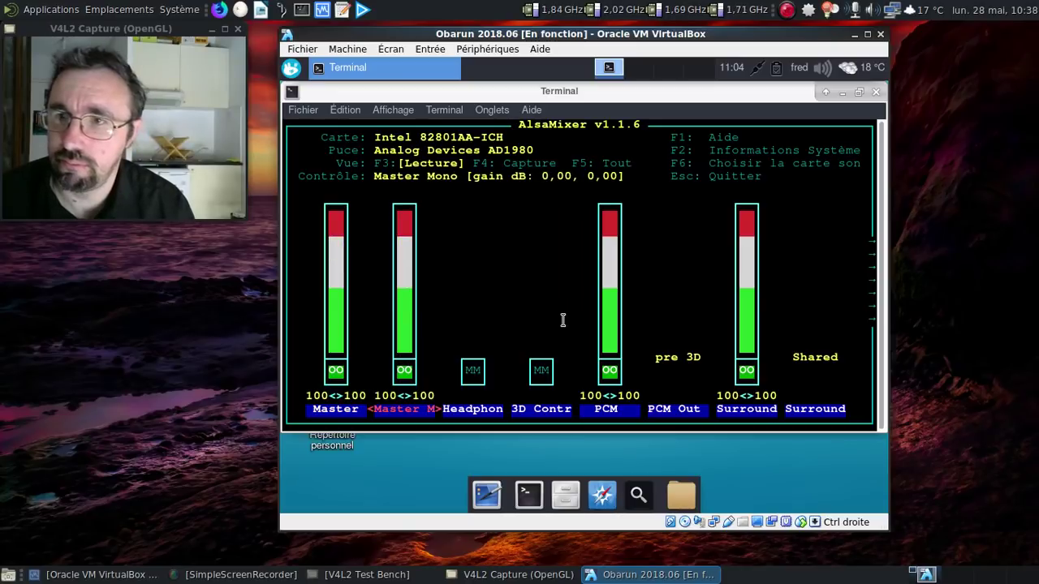
key("Escape")
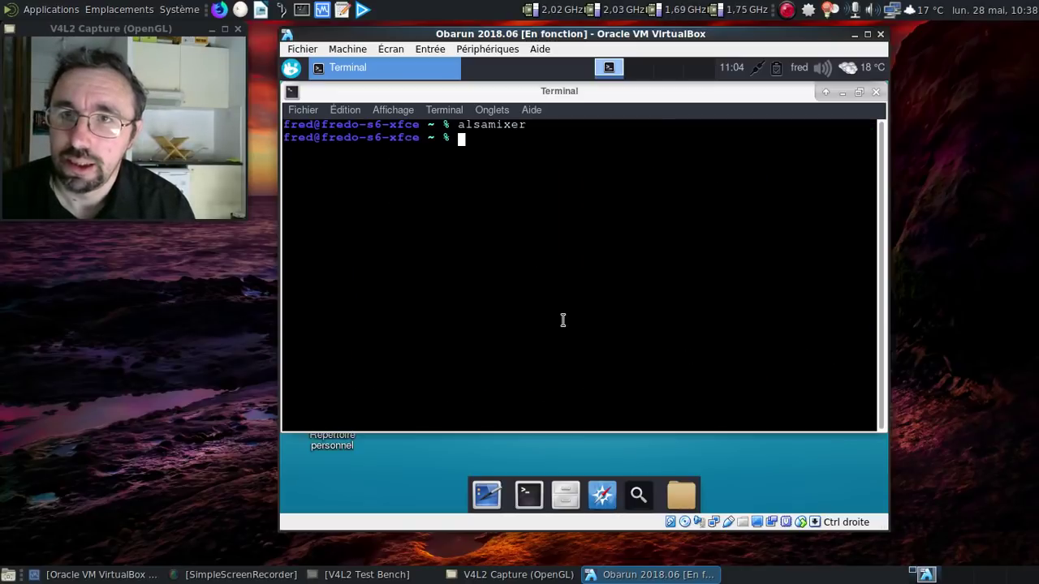
Save the sound levels with sudo alsactl store, enter the account password, and close the terminal
type("sudo ")
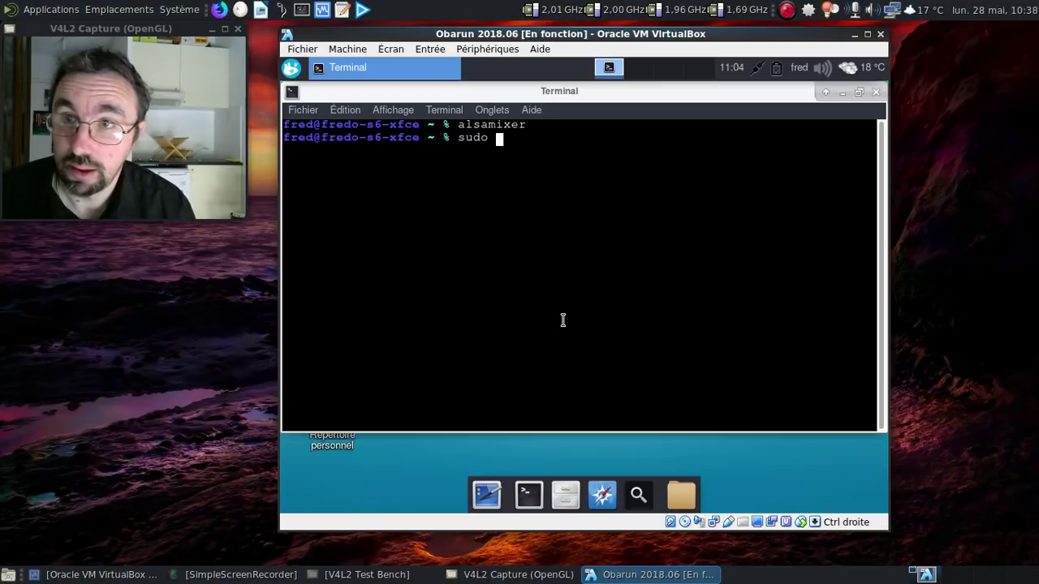
type("alm")
key("BackSpace")
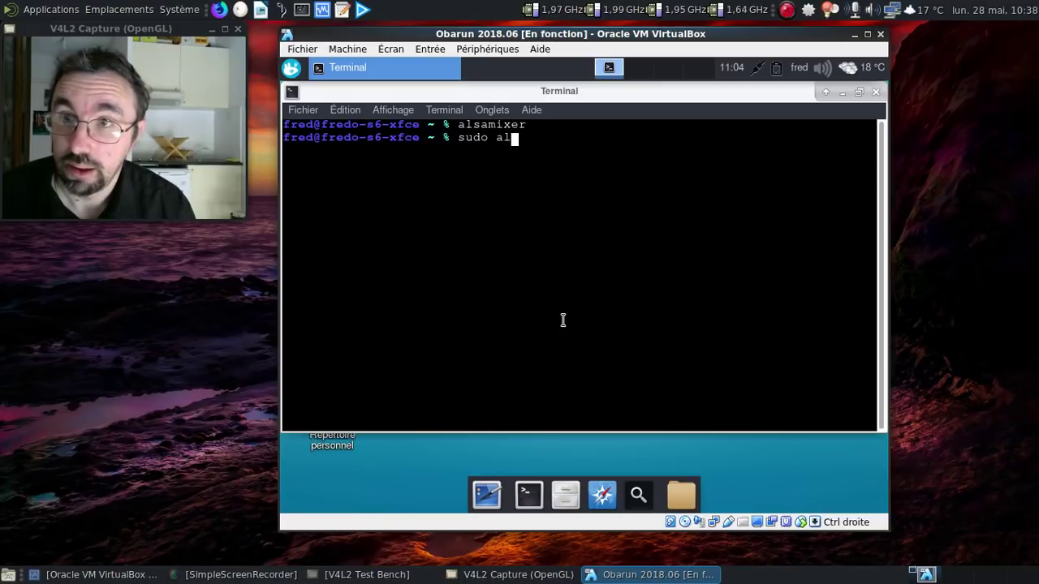
type("sactl")
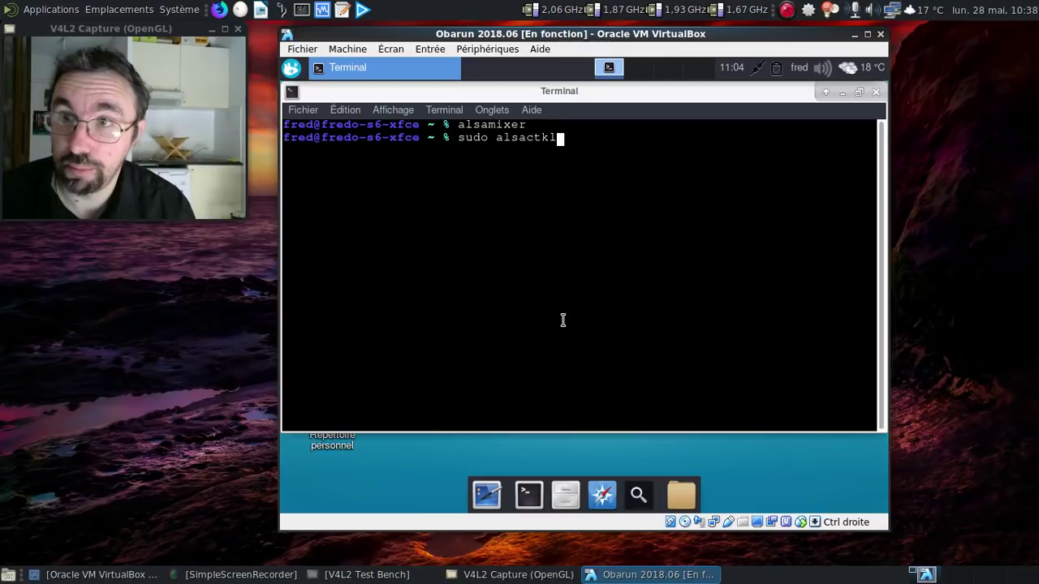
type(" store")
key("Return")
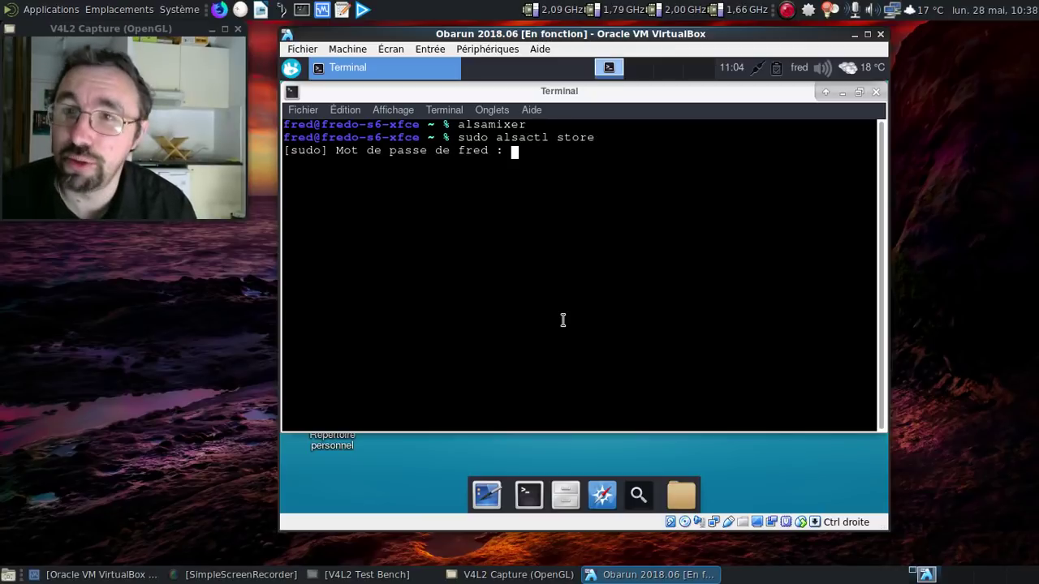
key("Return")
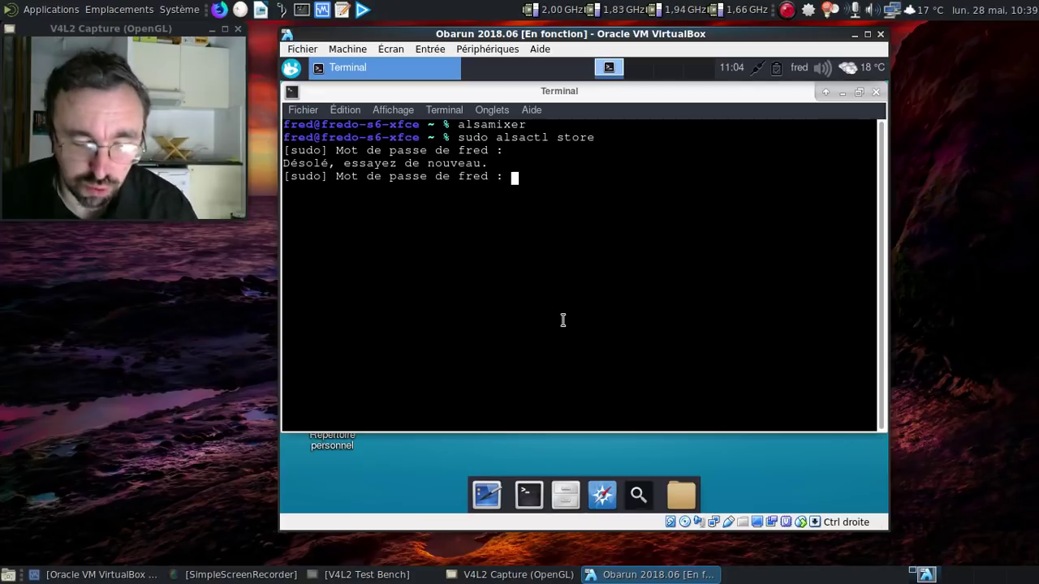
key("Return")
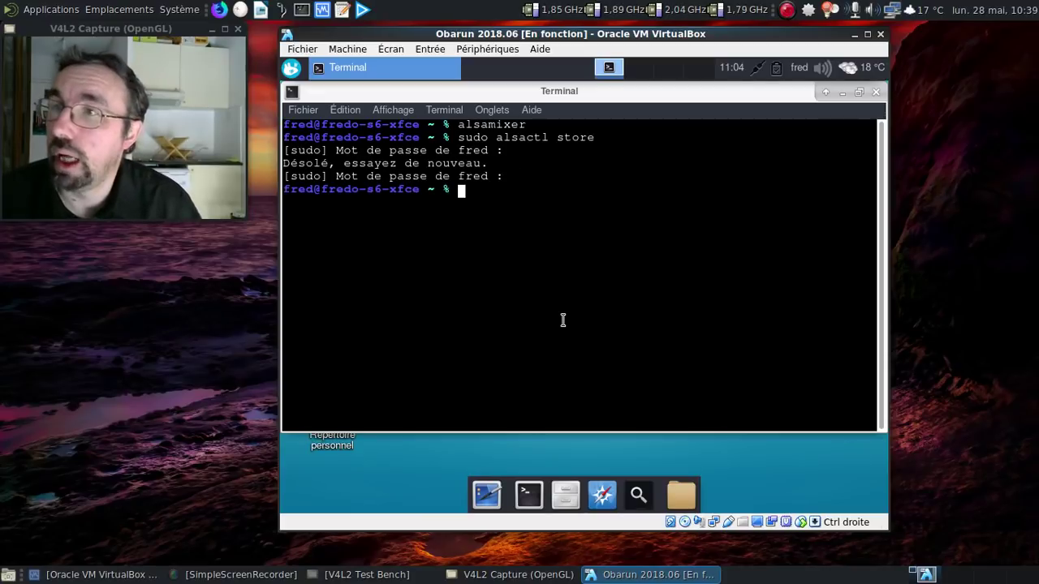
left_click(876, 92)
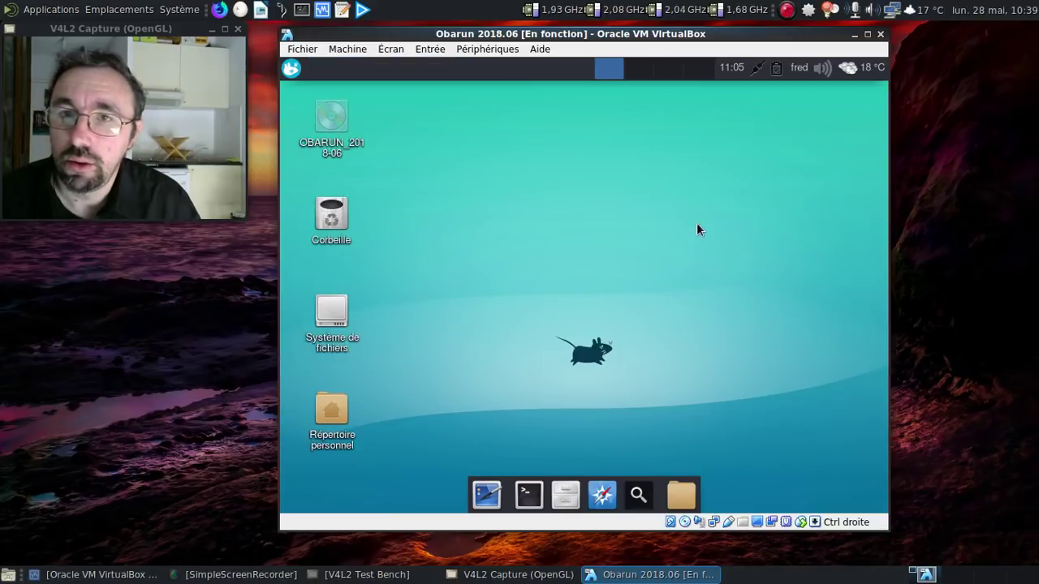
Launch Firefox from the Internet applications and replace its welcome and privacy policy tabs with one new tab
left_click(291, 69)
left_click(515, 252)
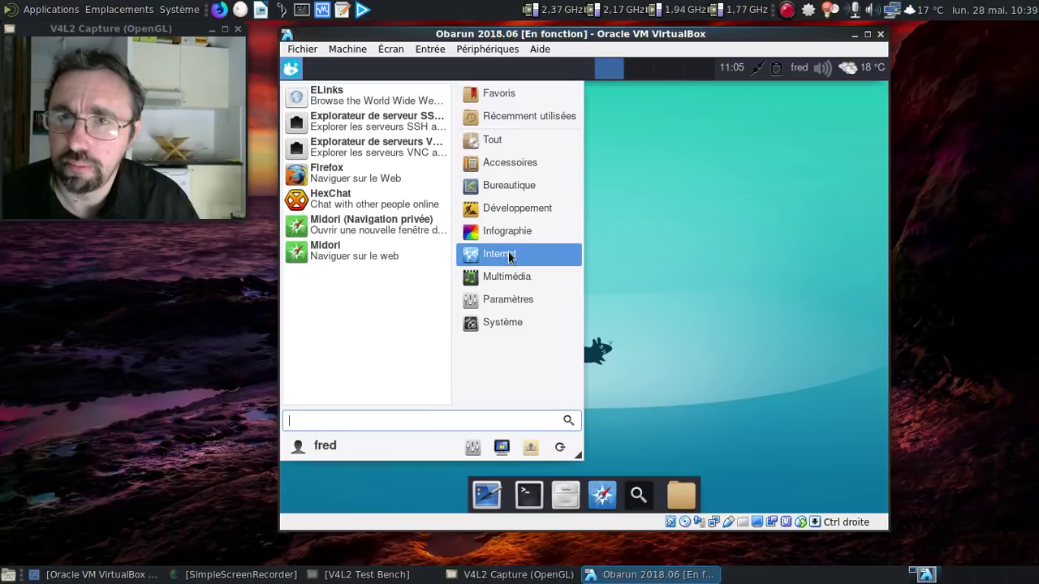
left_click(375, 183)
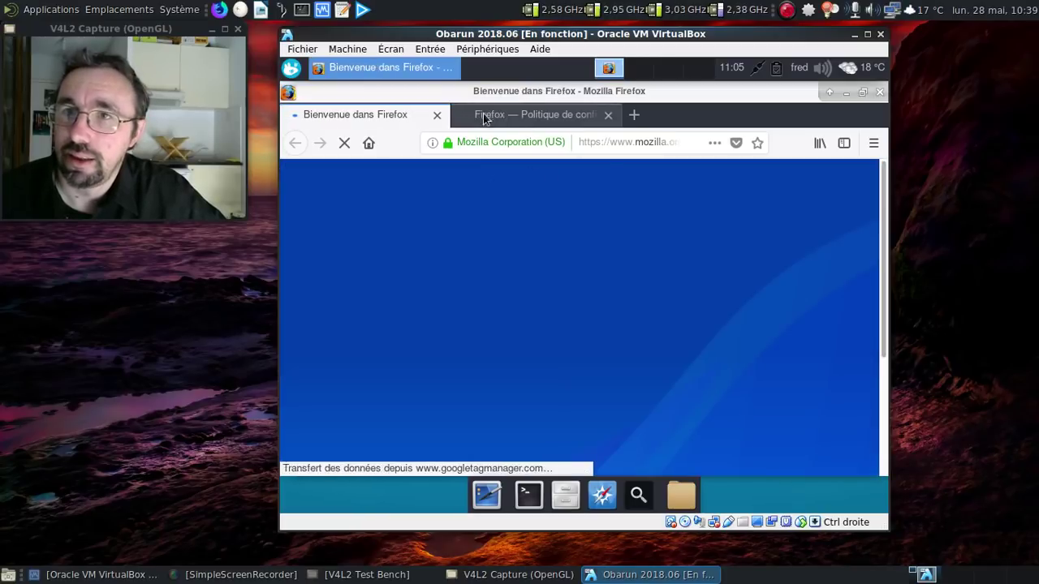
left_click(437, 115)
key("ctrl+t")
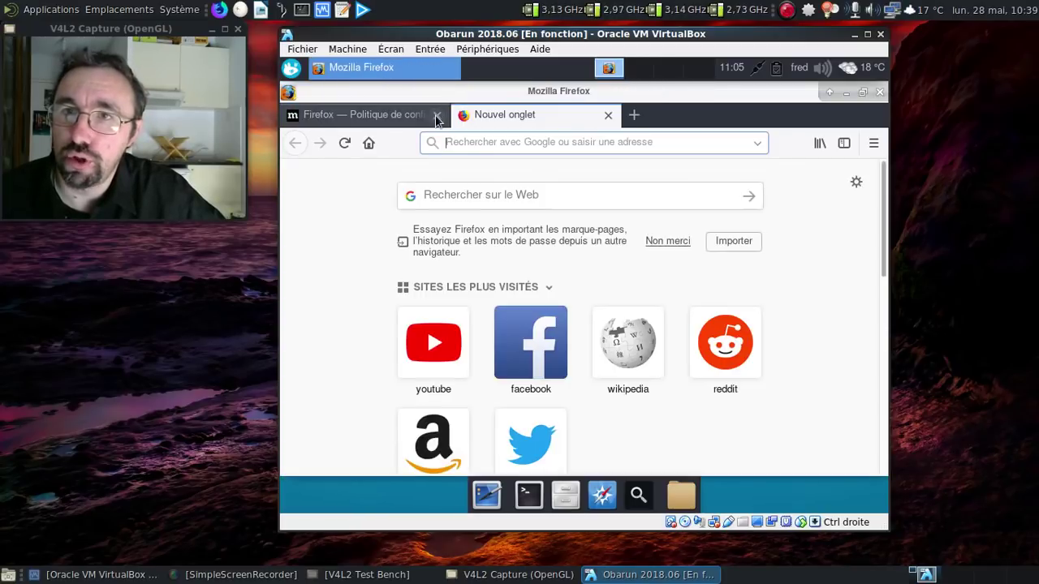
left_click(437, 116)
Load localhost:631 to check the CUPS web interface, and close Firefox
type("local")
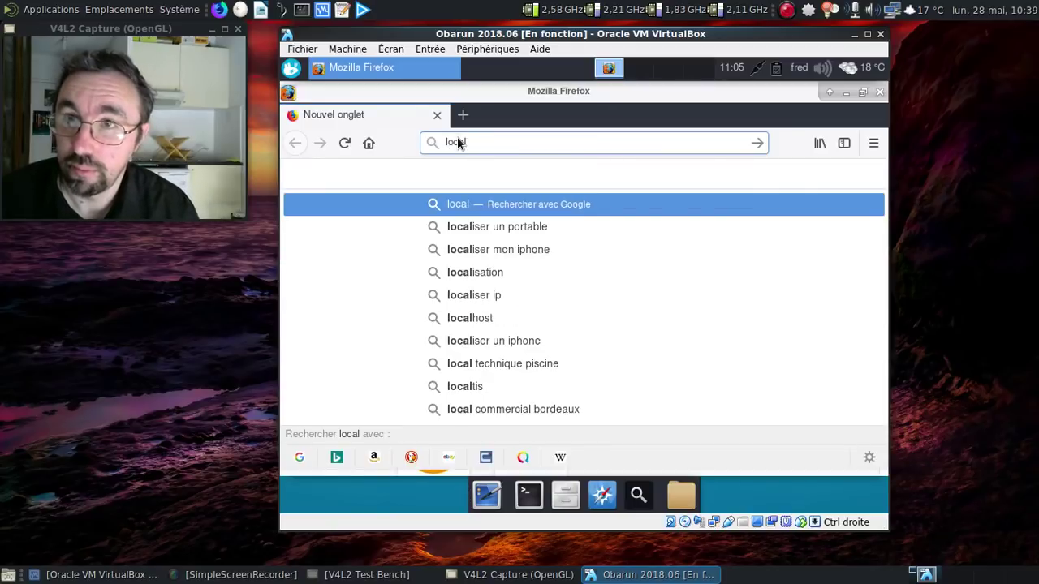
type("host:631")
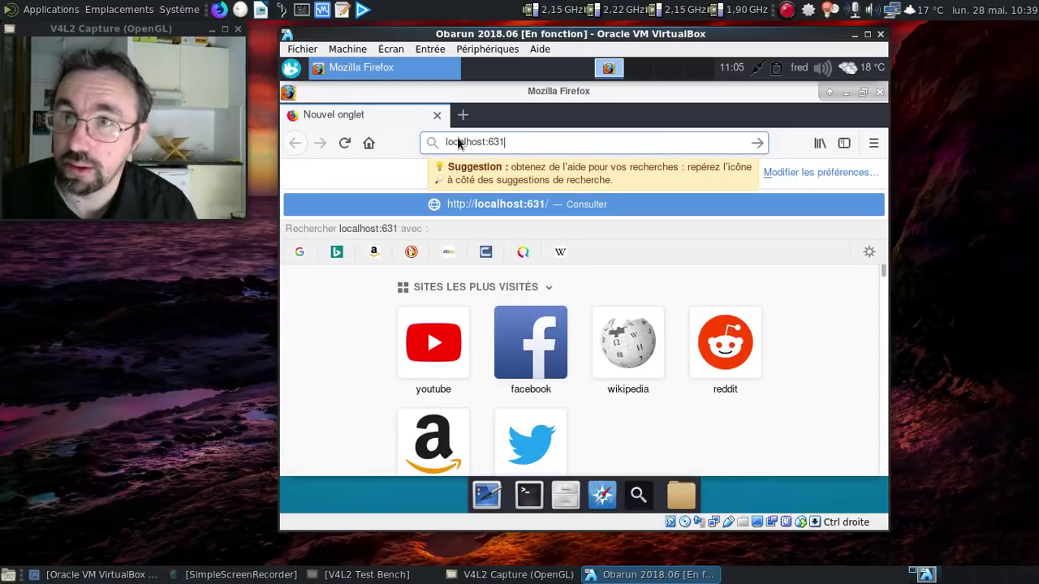
key("Return")
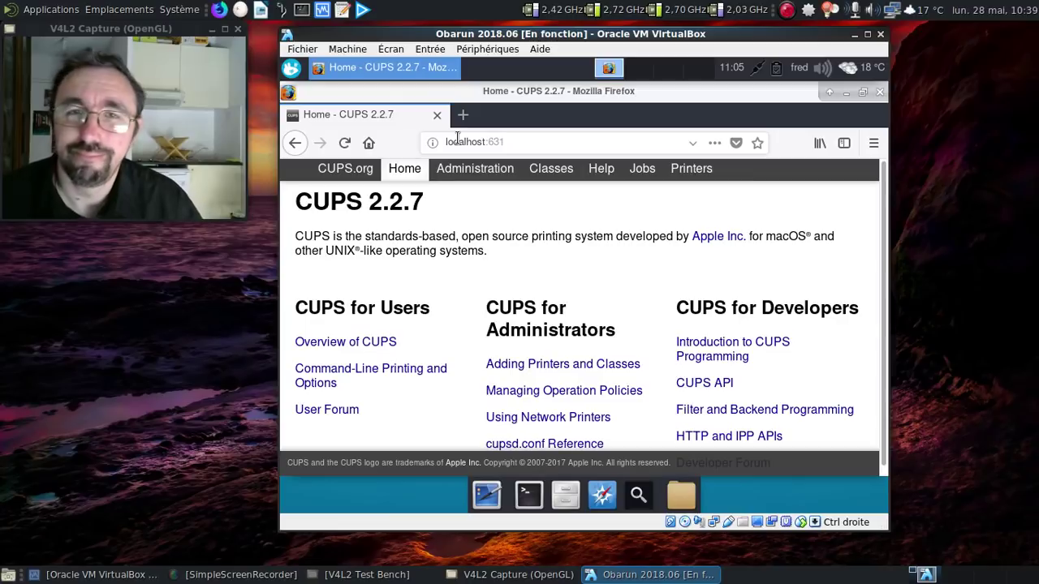
left_click(878, 91)
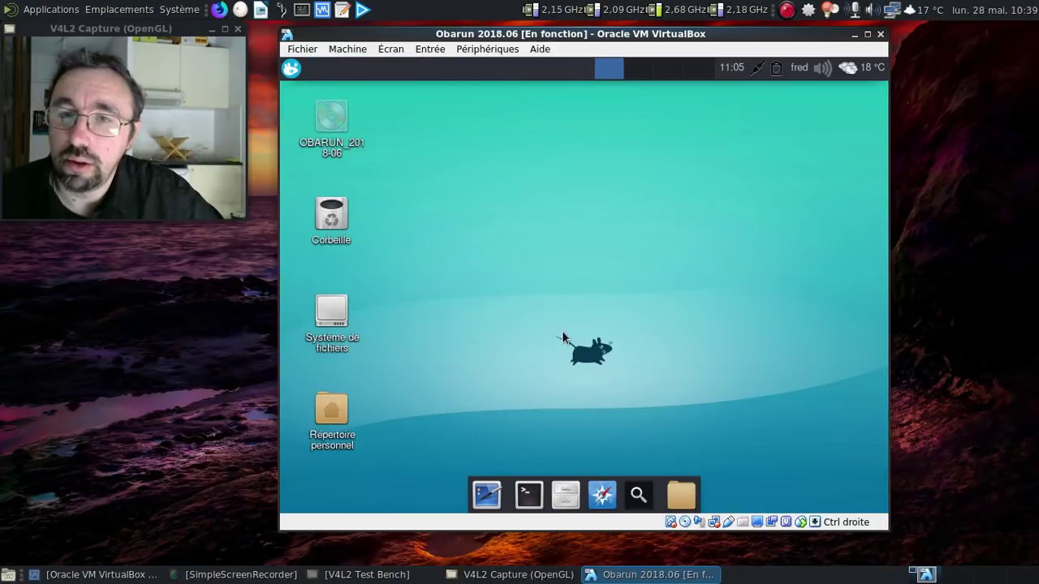
Open the home folder from the desktop, check the network browsing entry, and close the file manager
double_click(334, 415)
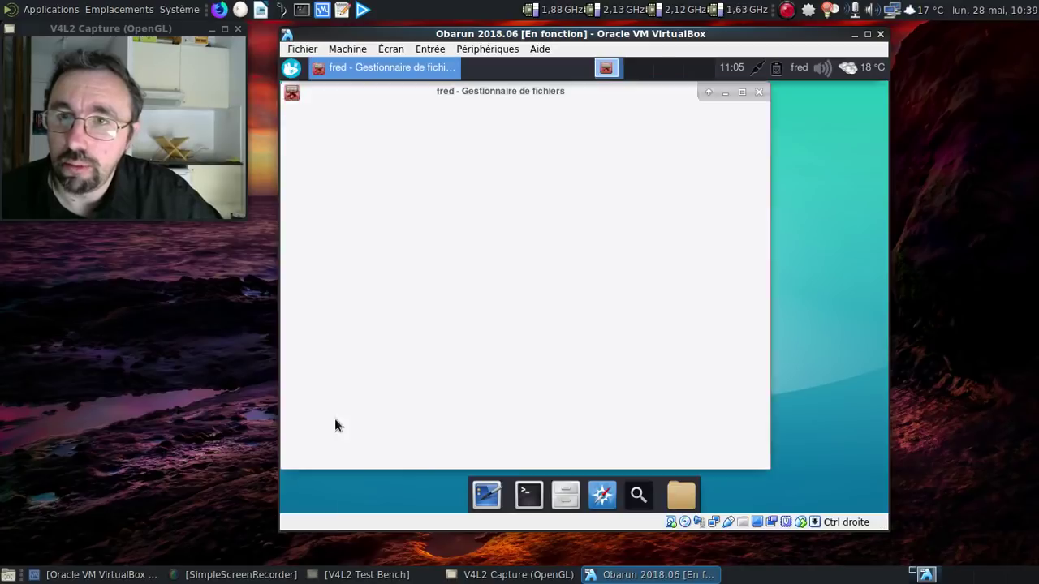
left_click(354, 355)
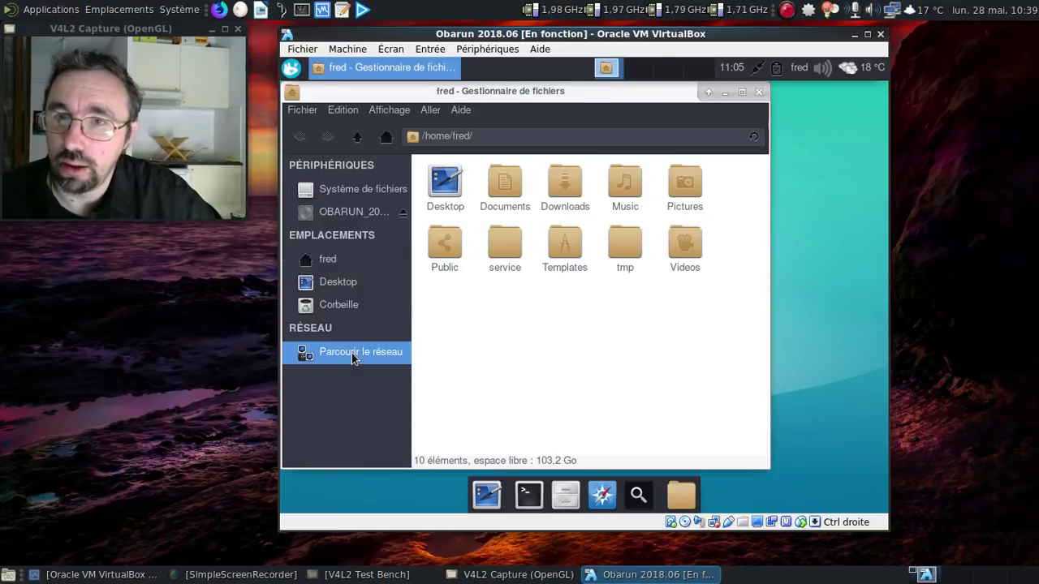
left_click(759, 93)
Start Midnight Commander with mc in a new terminal
left_click(528, 494)
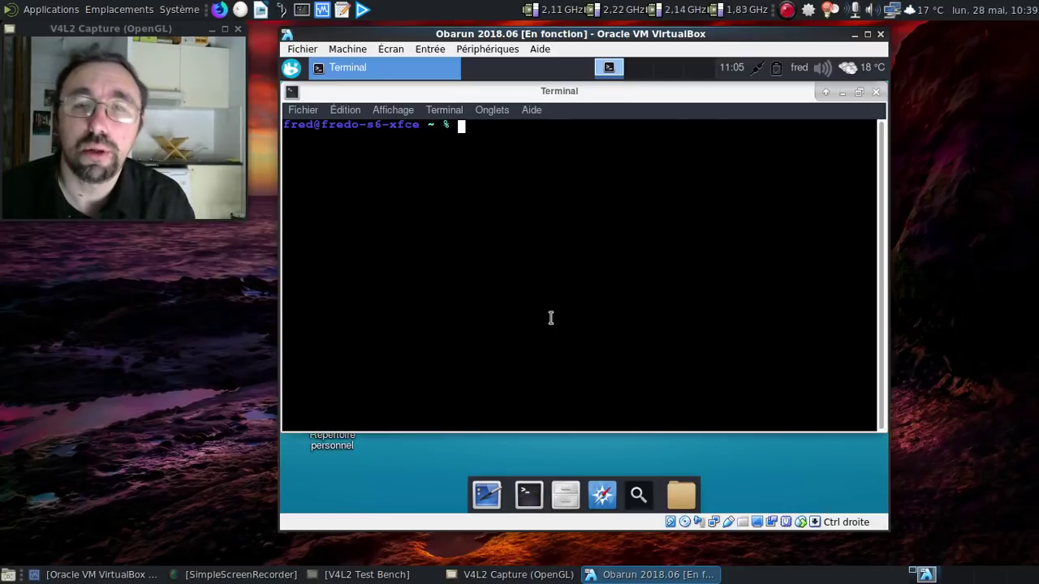
type("mc")
key("Return")
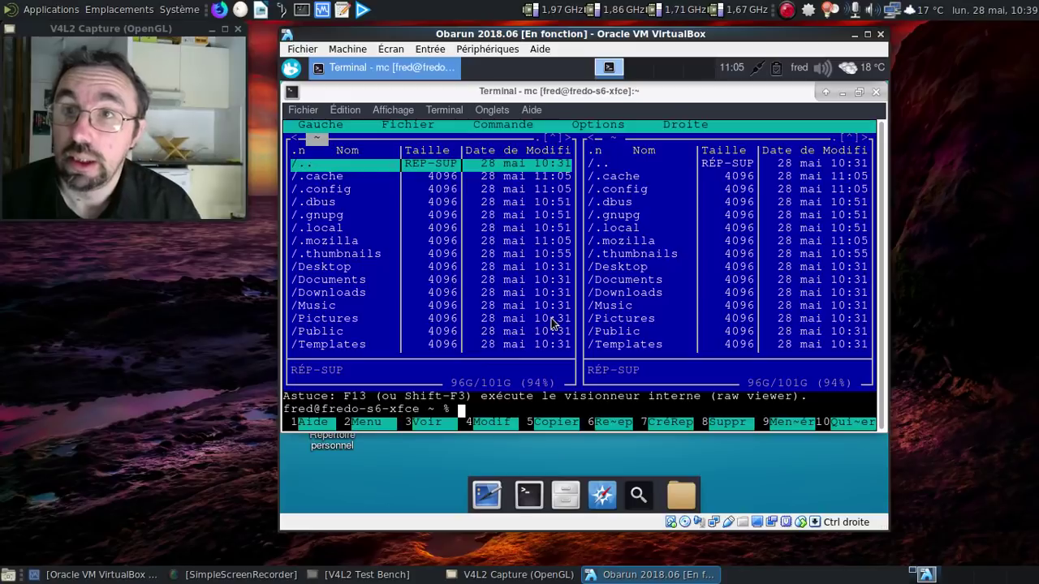
Mark the Desktop, Downloads, Music, Pictures, Templates and Videos folders in the home directory and delete them
key("Down")
key("Down")
key("Down")
key("Down")
key("Down")
key("Down")
key("Down")
key("Down")
key("Down")
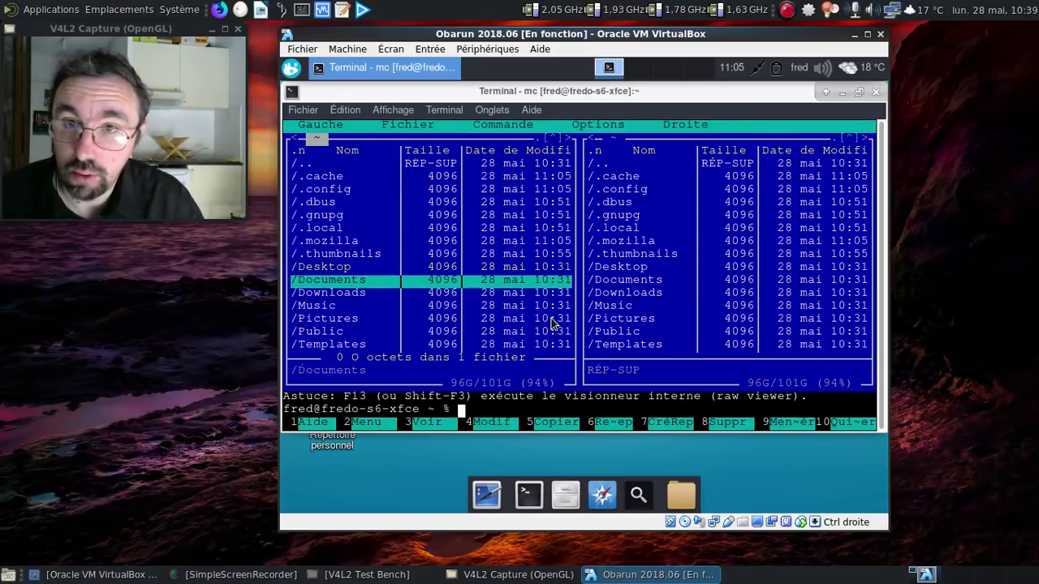
key("Down")
key("Down")
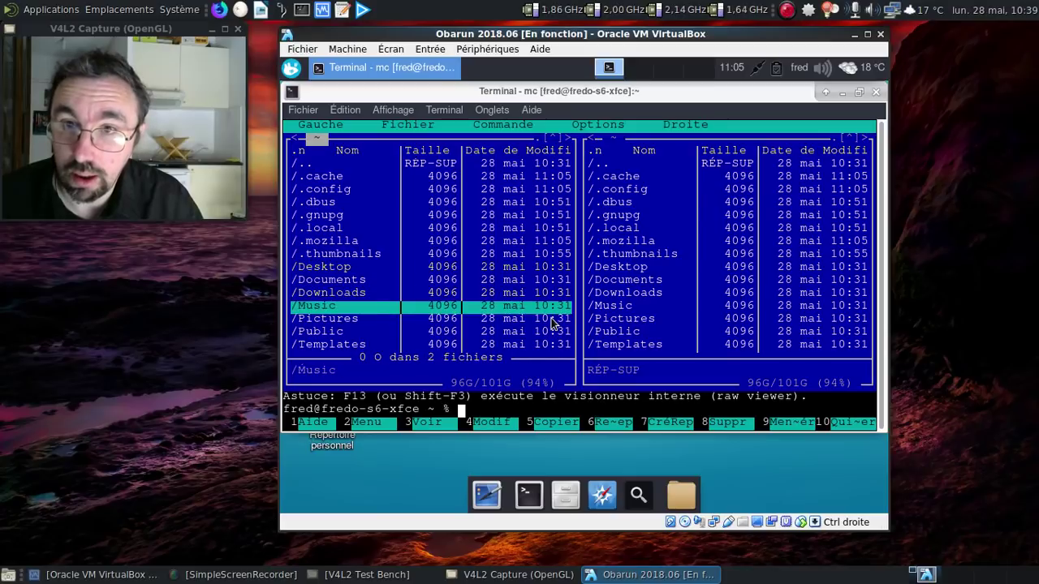
key("Down")
key("Down")
key("Down")
key("Down")
key("Up")
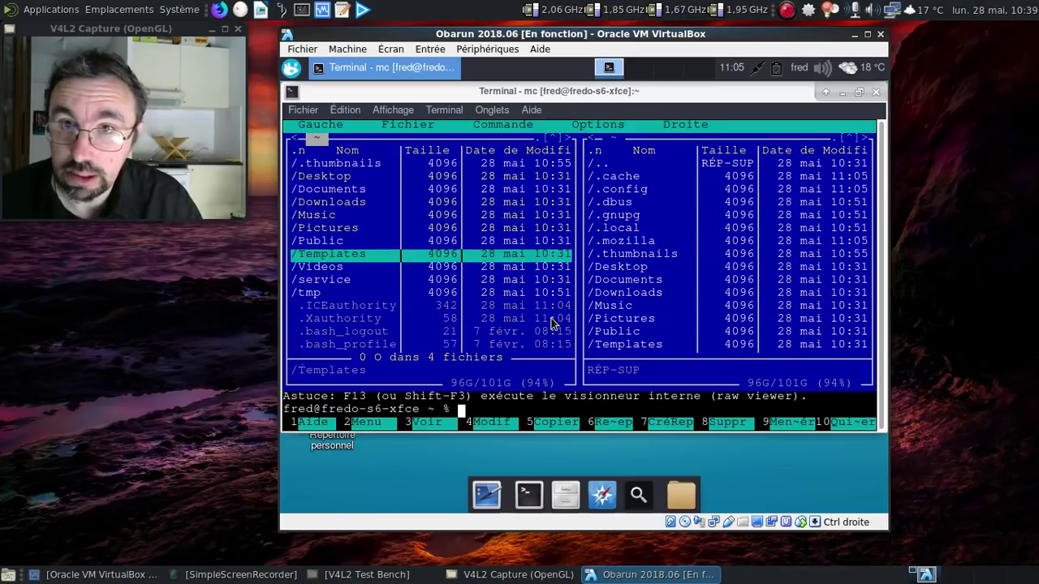
key("Down")
key("Down")
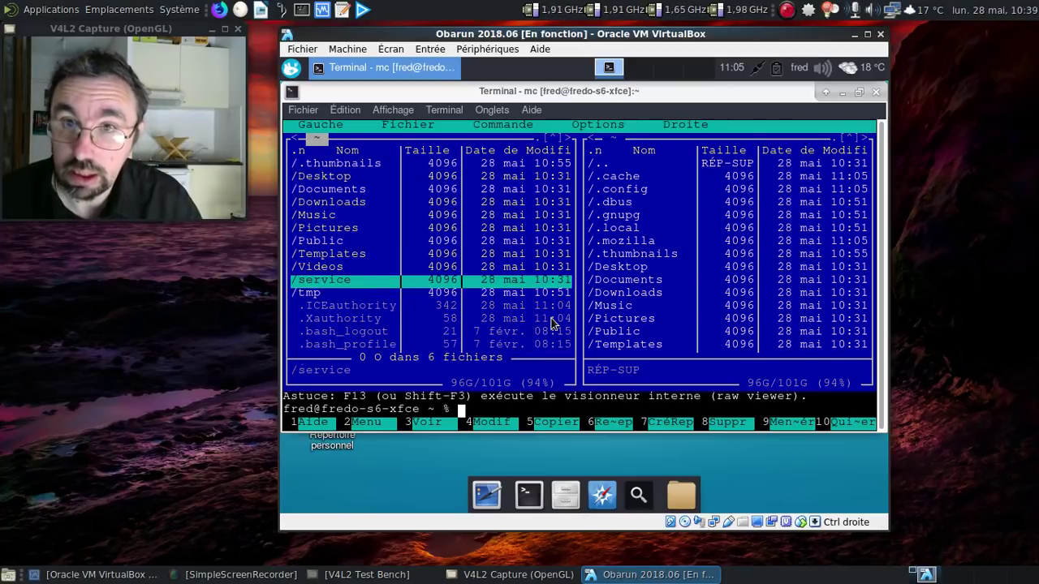
key("Up")
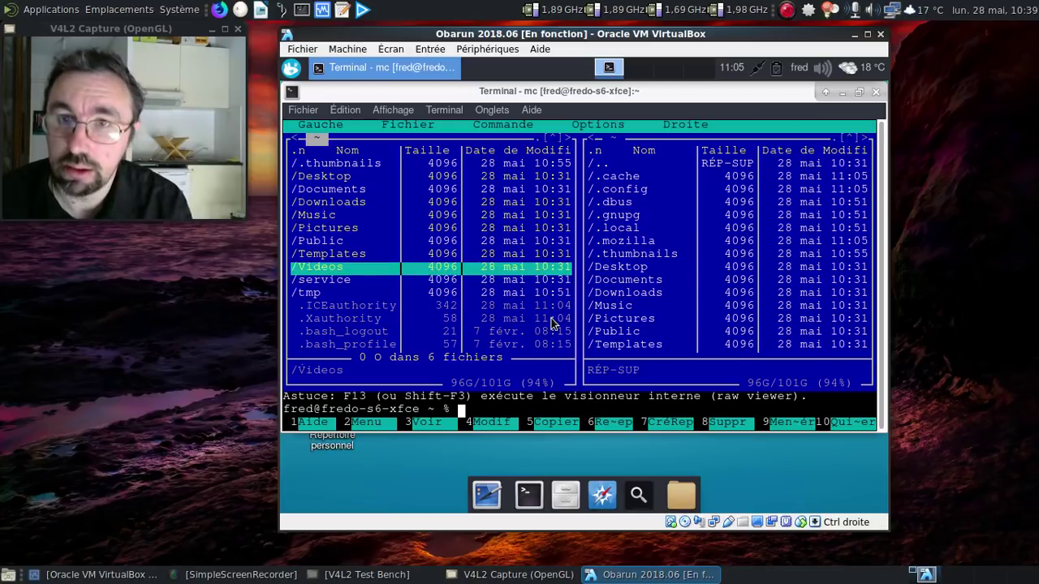
Go into the .config directory and open the user-dirs.locale file in the editor
key("Up")
key("Up")
key("Up")
key("Up")
key("Up")
key("Up")
key("Up")
key("Up")
key("Up")
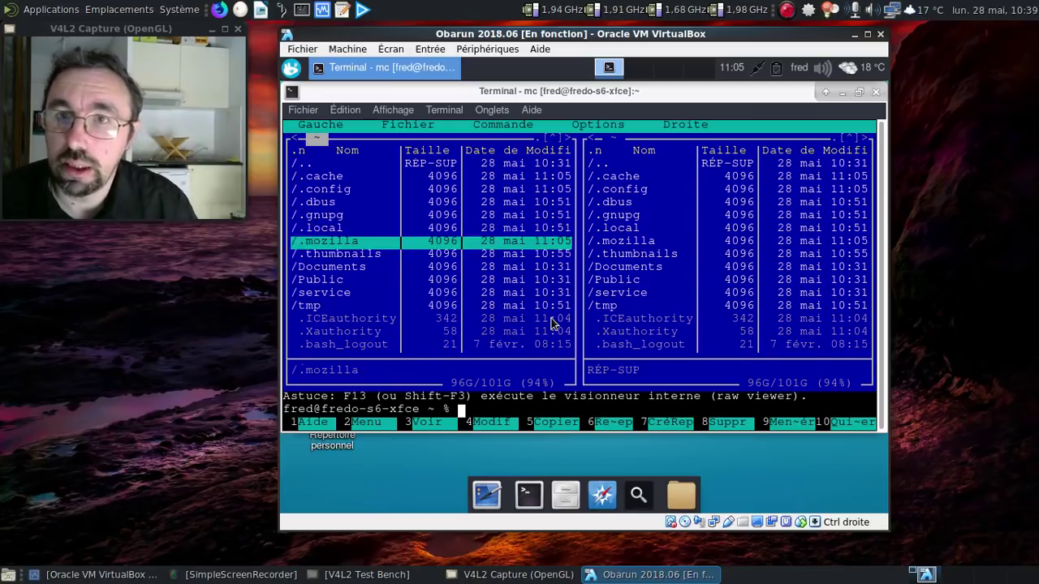
key("Up")
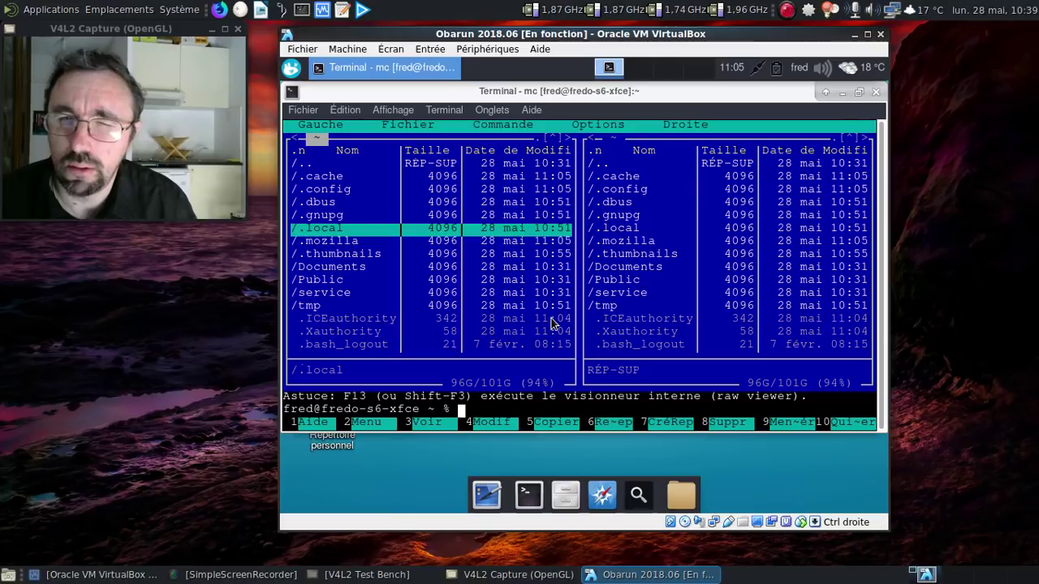
key("Up")
key("Up")
key("Up")
key("Return")
key("Down")
key("Down")
key("Down")
key("Down")
key("Down")
key("Down")
key("Down")
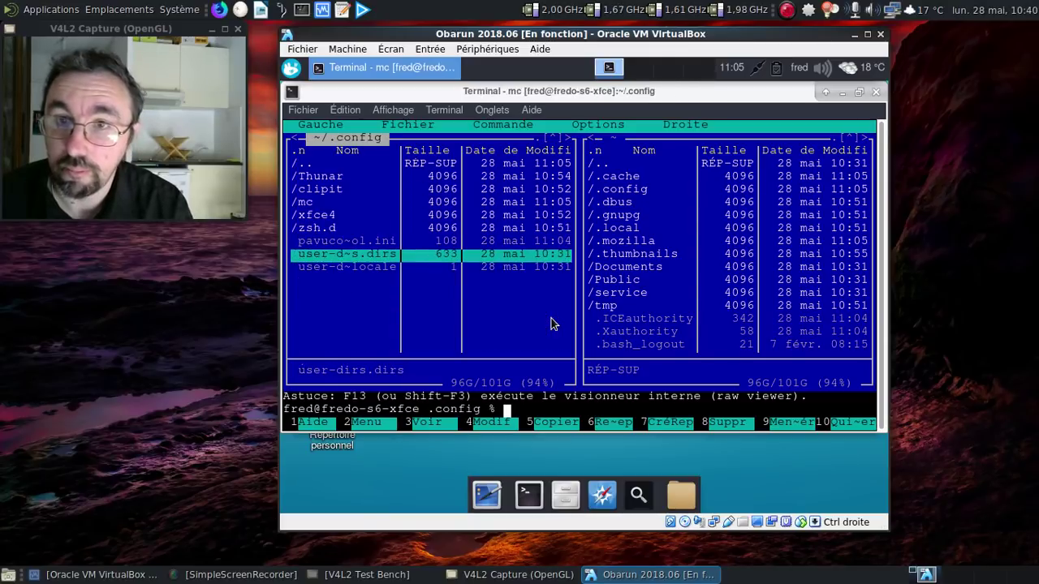
key("F8")
key("Return")
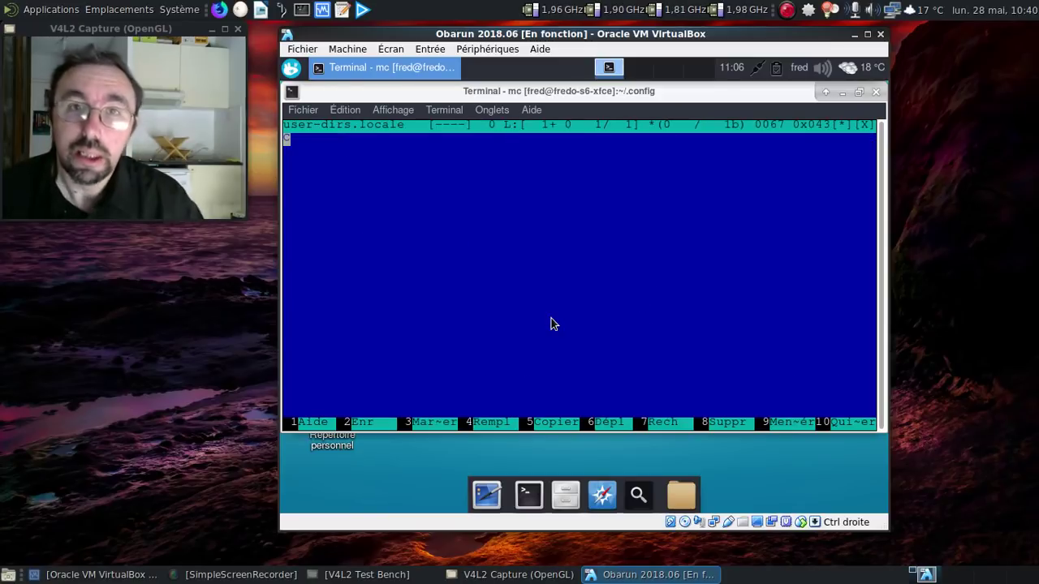
Set the content of user-dirs.locale to fr_FR.UTF-8, save the file and quit to the shell prompt
type("fr_FR")
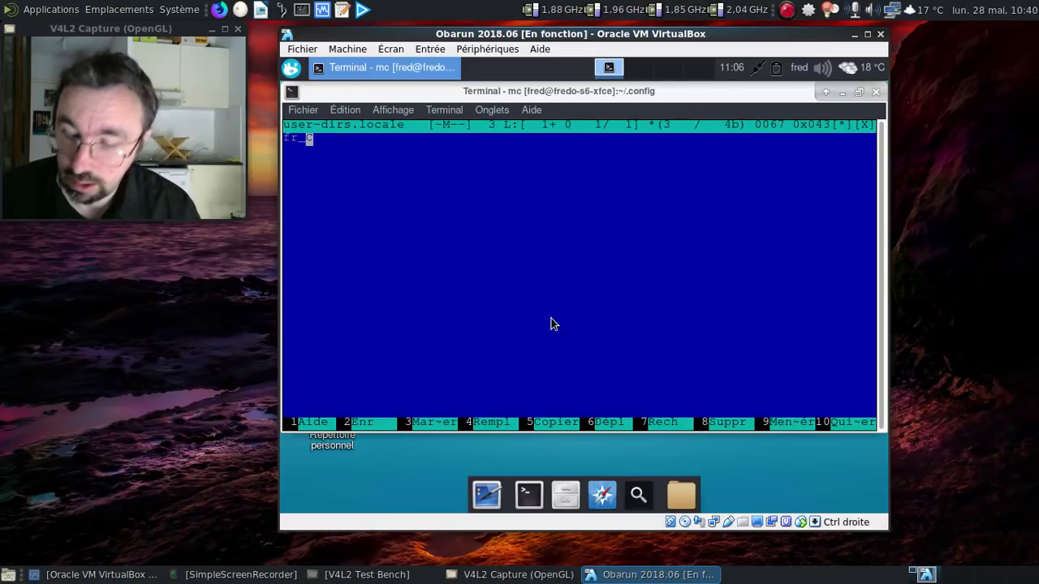
type(".")
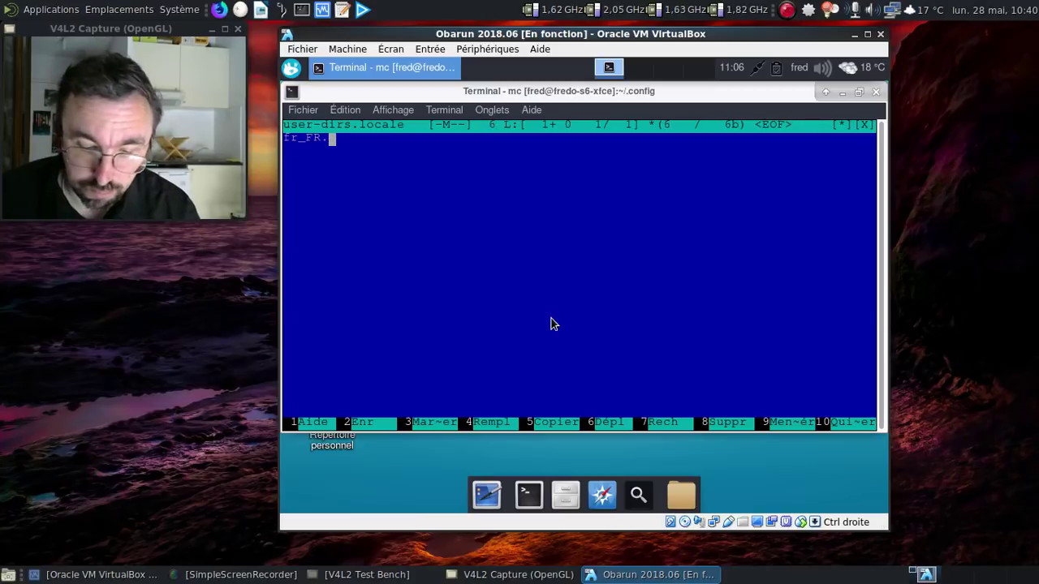
type("UTF-8")
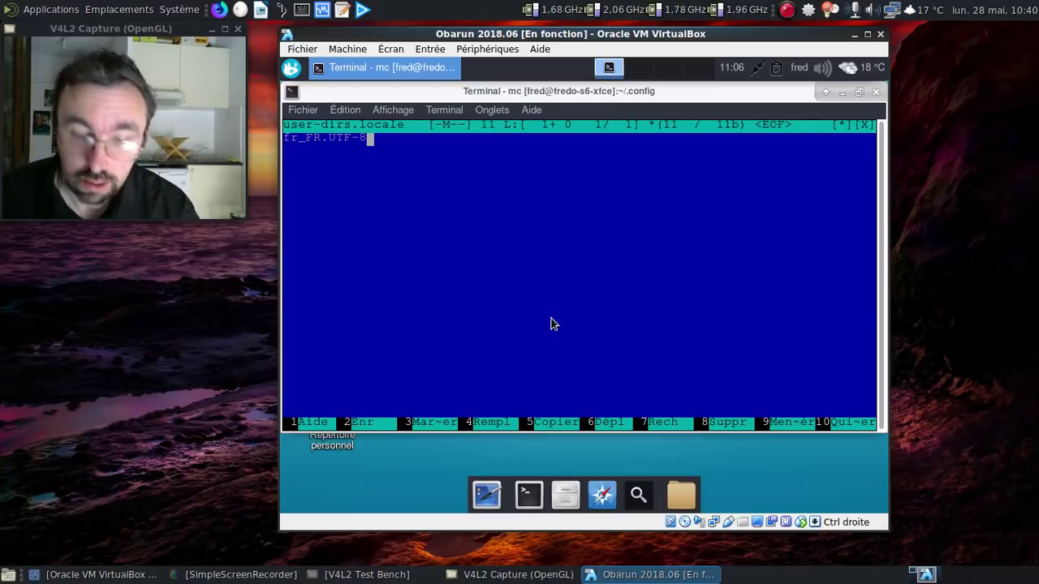
key("F2")
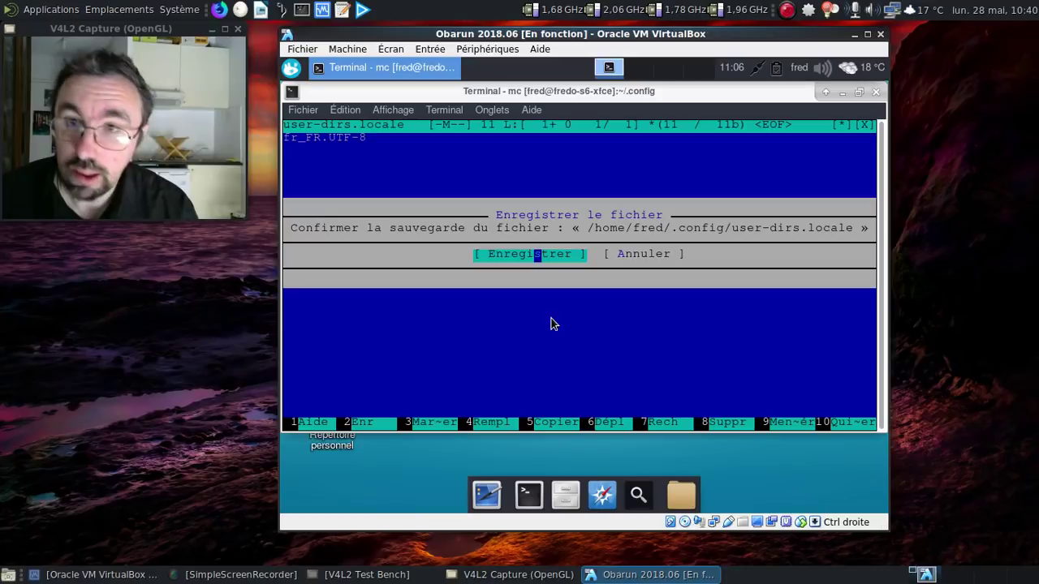
key("Return")
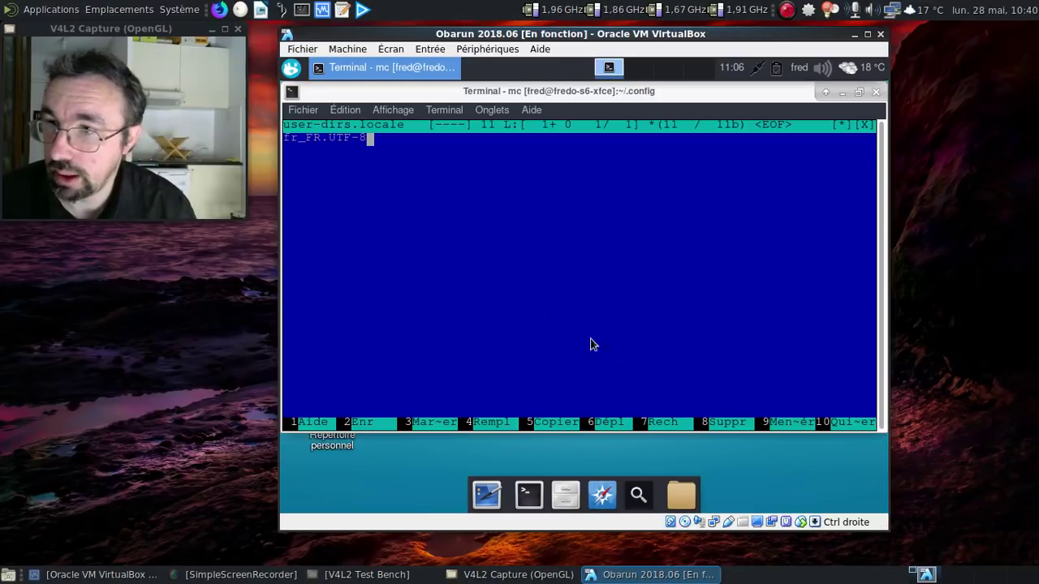
left_click(822, 423)
left_click(821, 422)
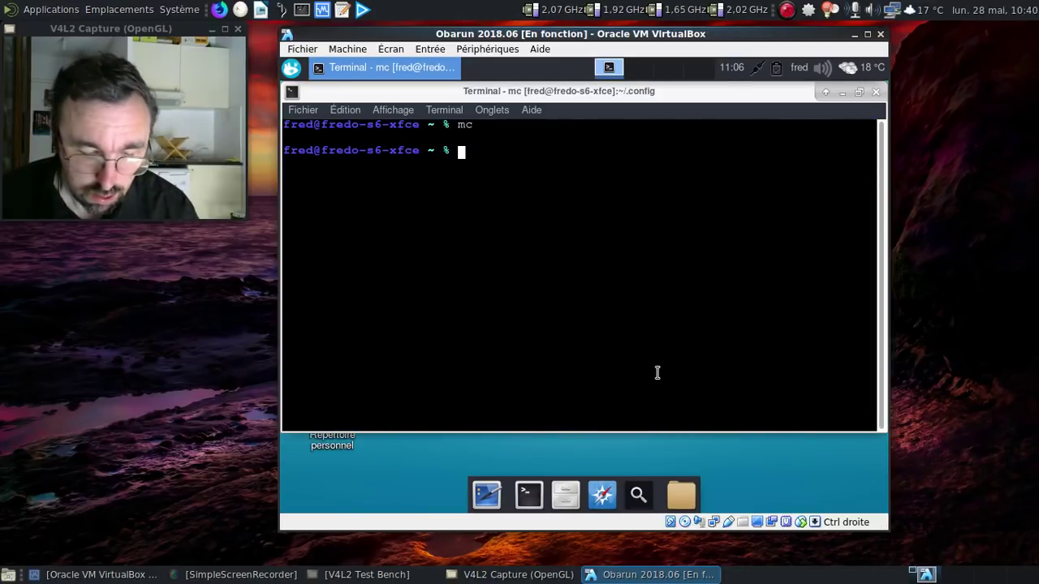
Run xdg-user-dirs-update and list the home directory with ls
type("xdg-user-dir")
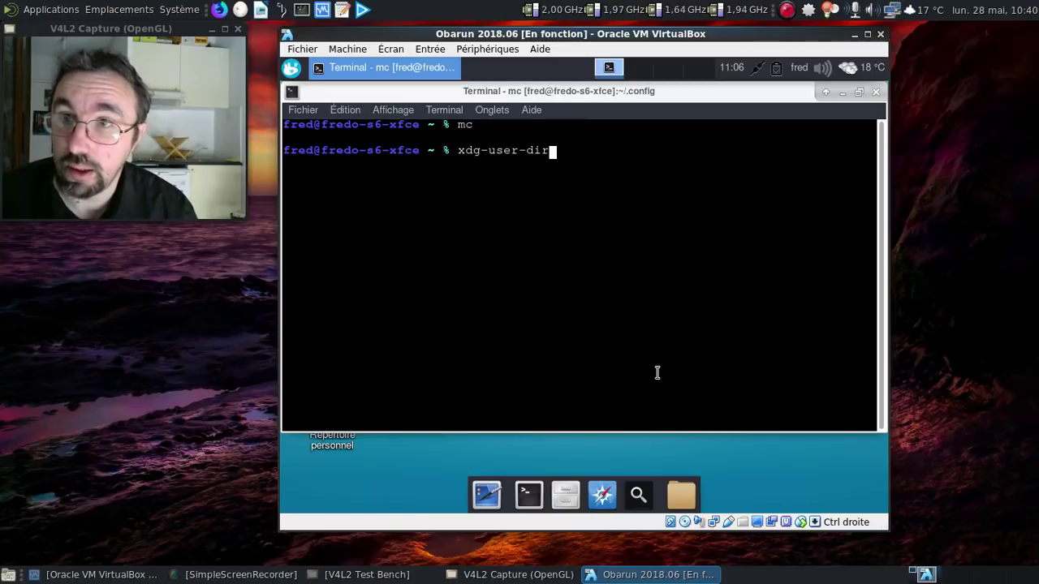
type("s-update")
key("Return")
type("ls")
key("Return")
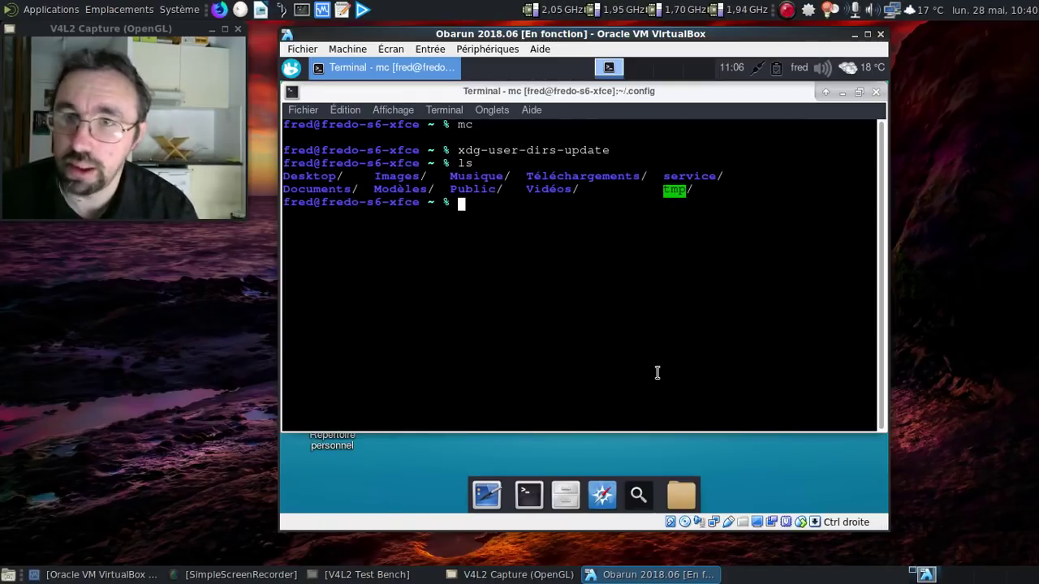
Exit the terminal, check the folder names in the home folder opened from the desktop, and close the file manager
type("exit")
key("Return")
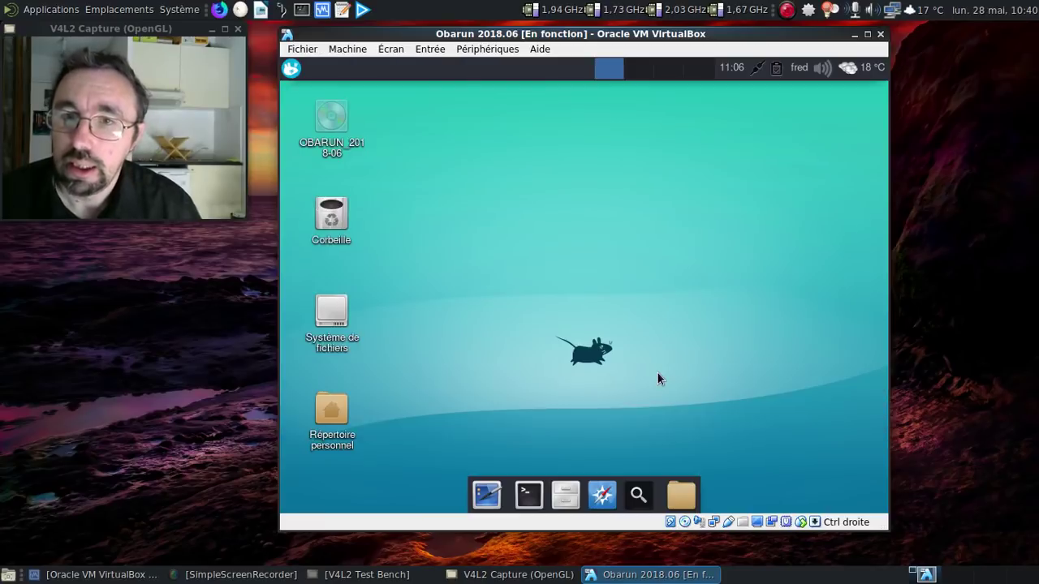
double_click(345, 414)
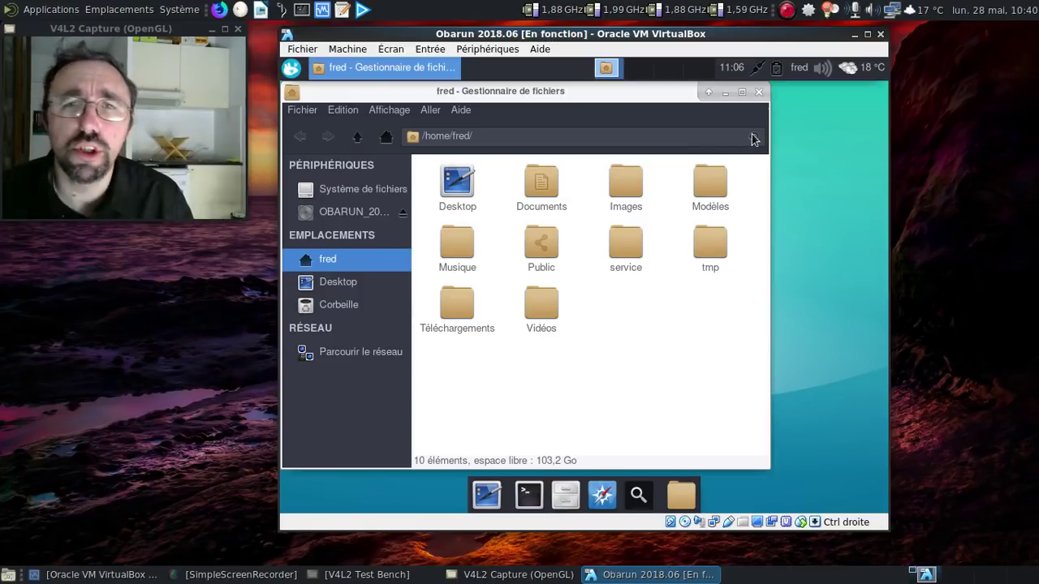
left_click(758, 92)
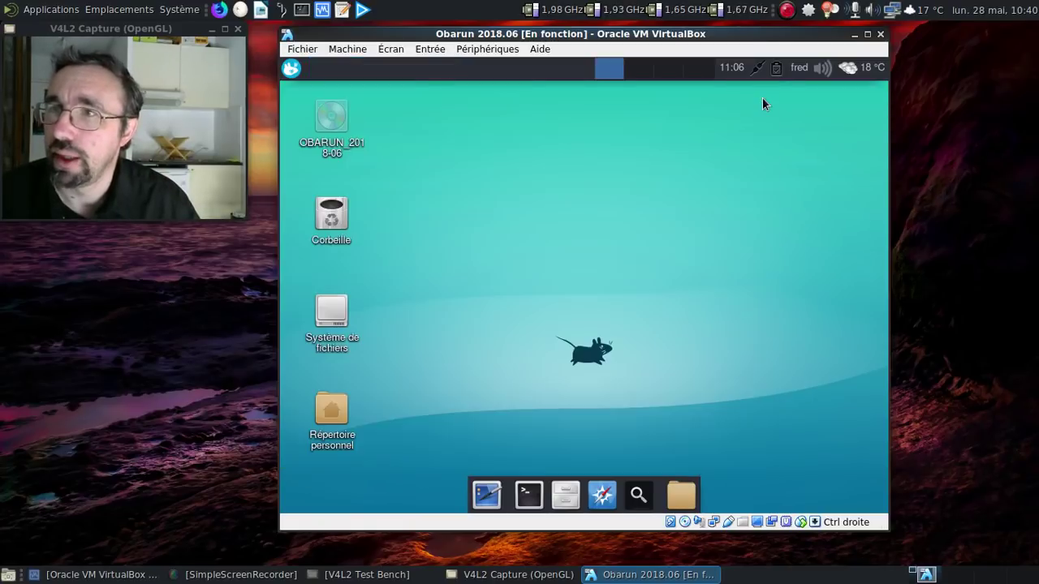
Log out of the desktop session and log back in at the console with the user name and account password
left_click(801, 67)
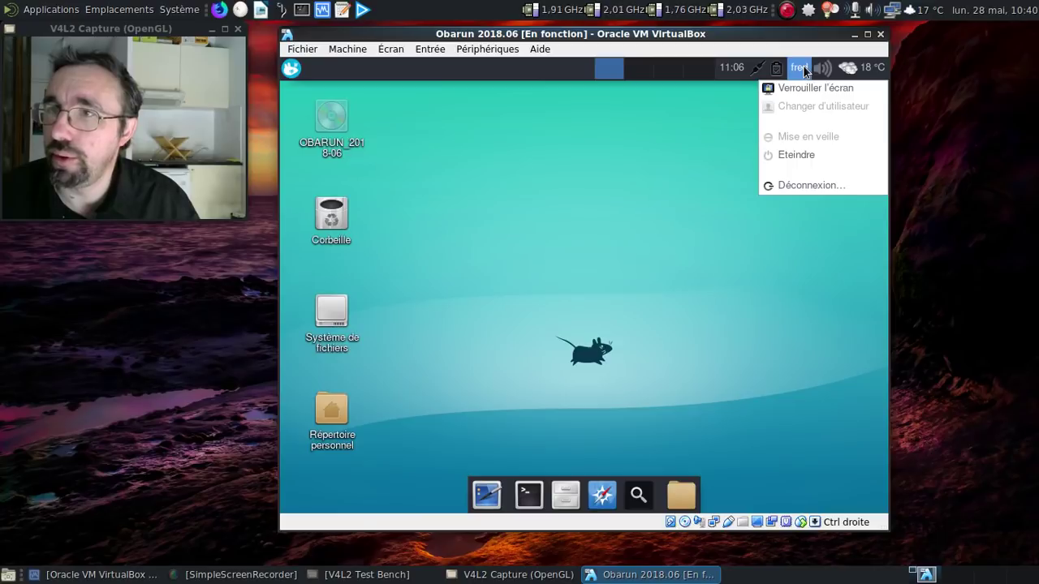
left_click(808, 184)
left_click(509, 258)
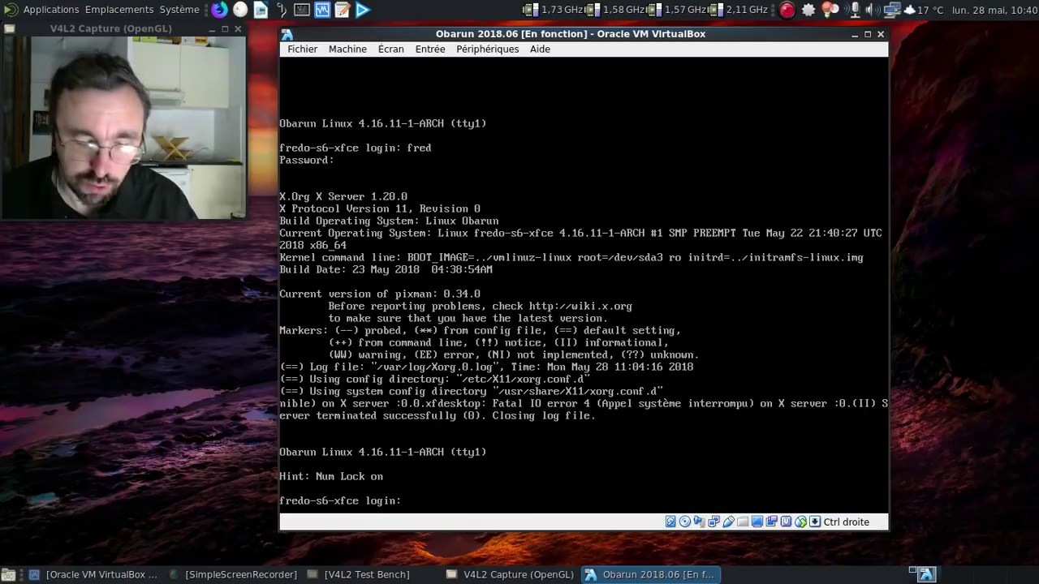
type("fred")
key("Return")
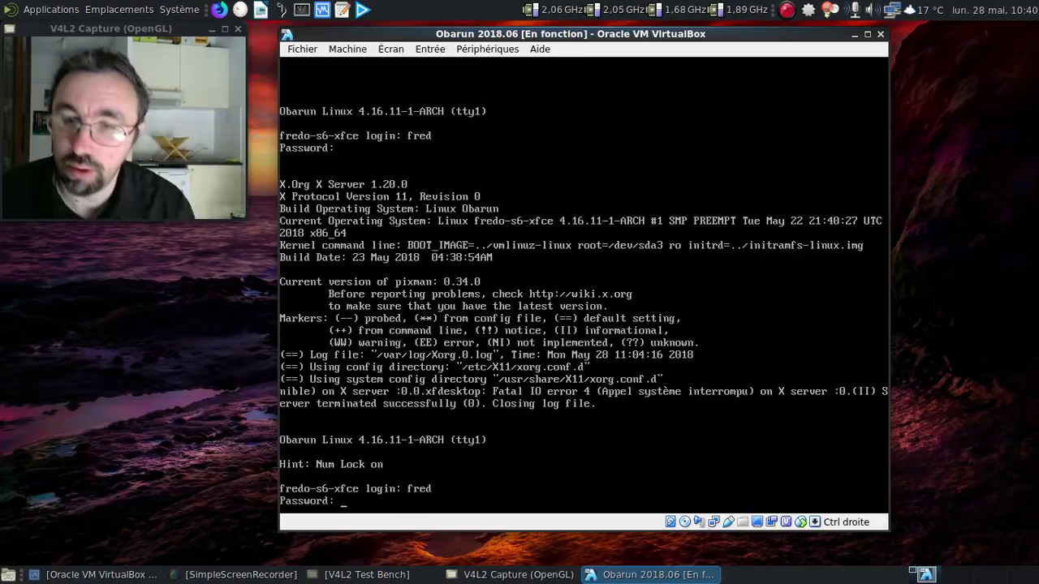
key("Return")
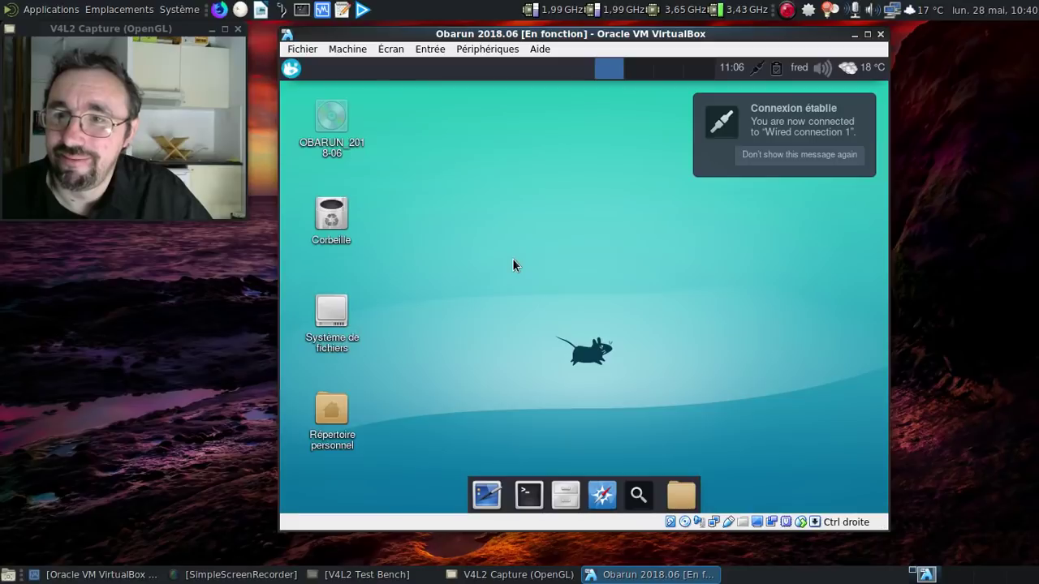
Open the file manager, dismiss the network notification, check the home folder icons and close the window
left_click(566, 496)
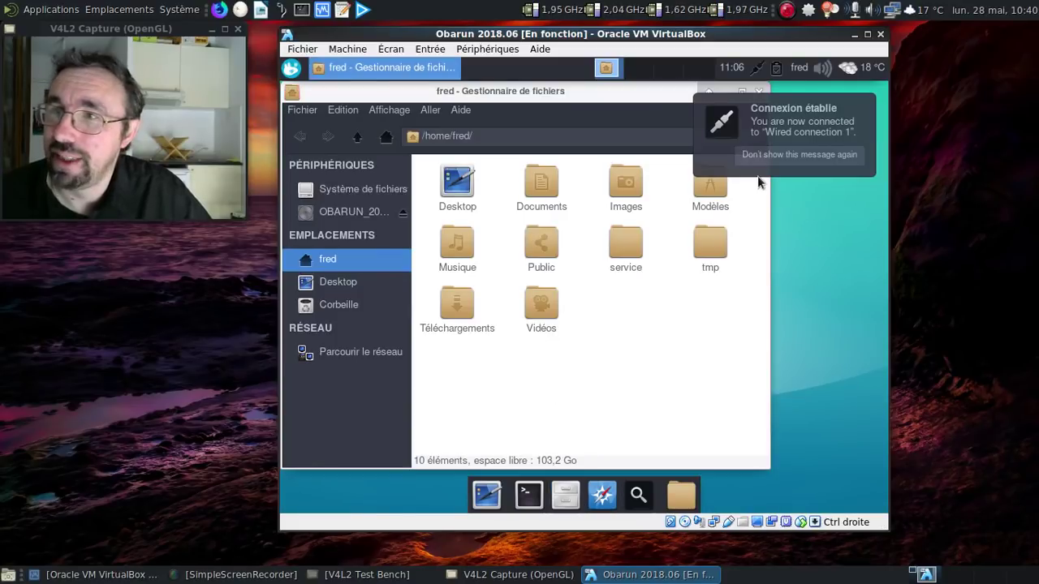
left_click(861, 103)
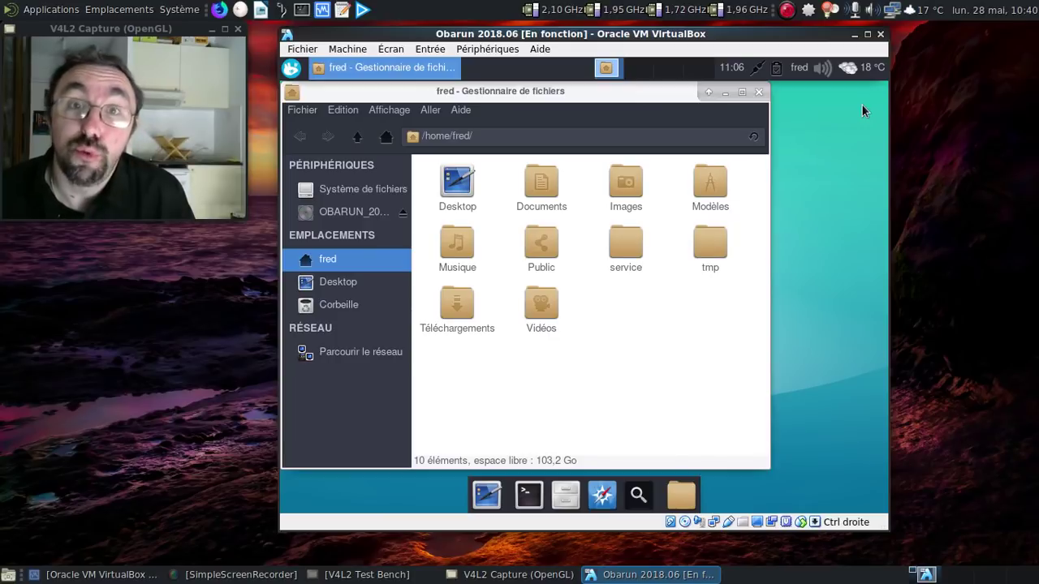
left_click(460, 109)
left_click(686, 108)
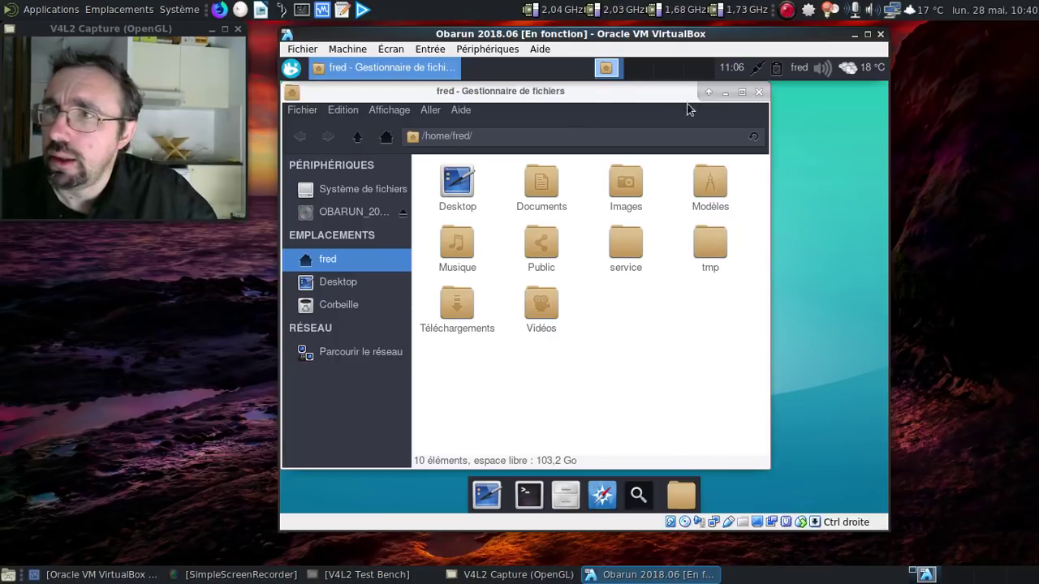
left_click(759, 95)
Examine the PulseAudio plugin's general and media player properties, launch the audio mixer from them, and close both windows
right_click(817, 67)
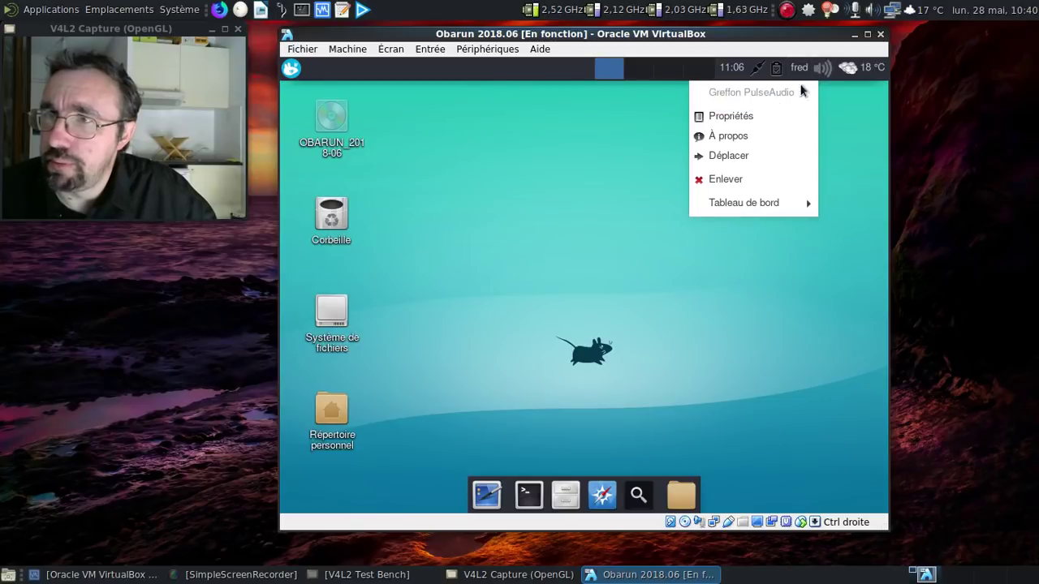
left_click(731, 122)
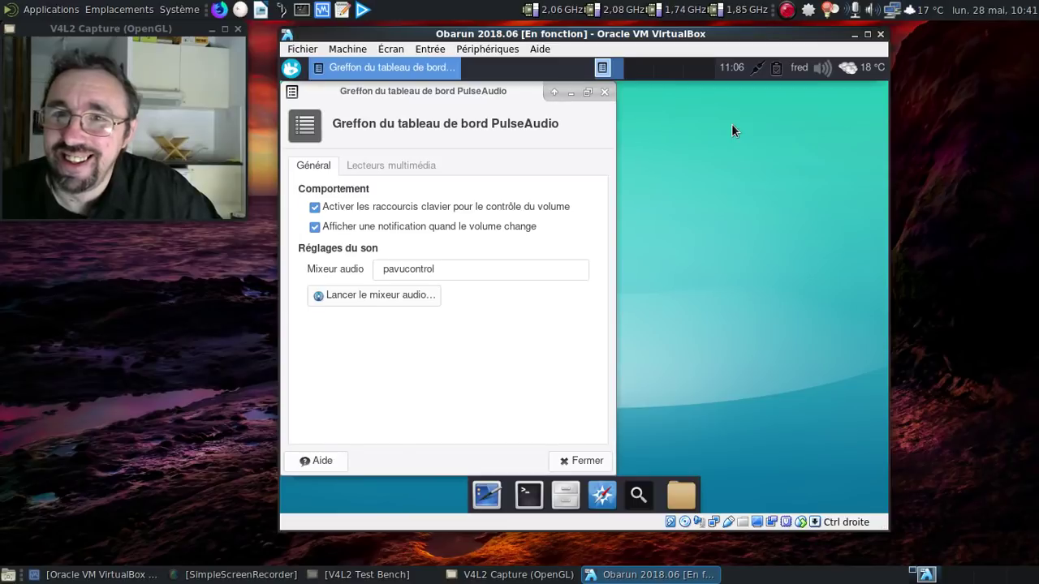
left_click(404, 168)
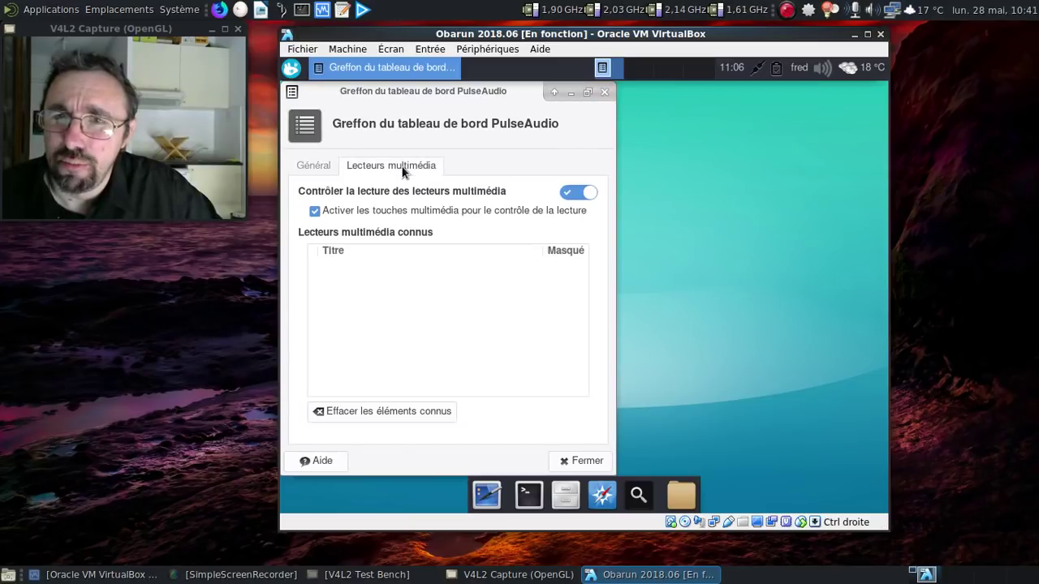
left_click(313, 166)
left_click(383, 296)
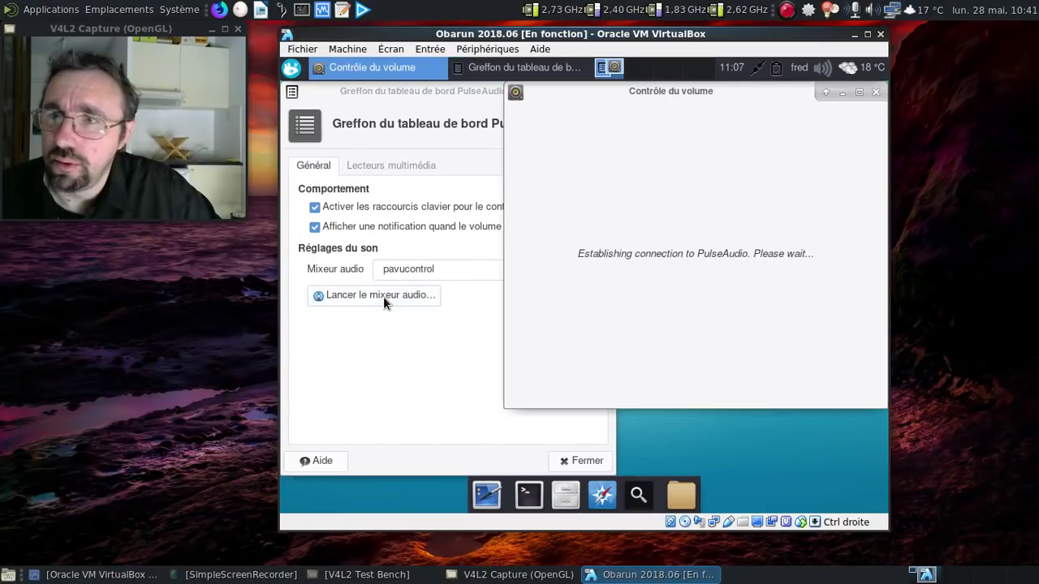
left_click(875, 92)
left_click(601, 95)
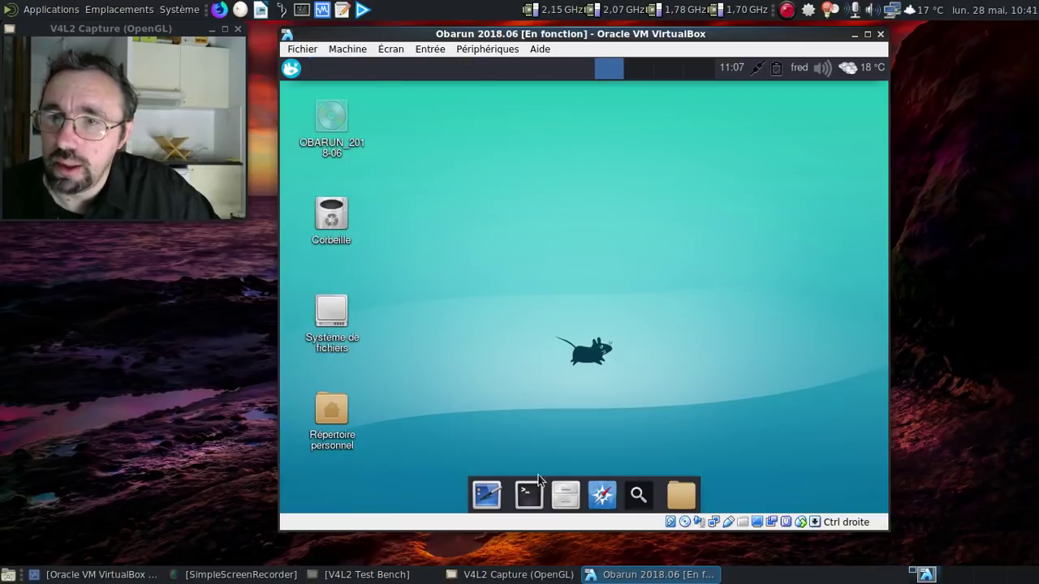
Open a terminal and try to enable the sound service with "sudo s6-opts enable pulseaudio", authenticating with the account password
left_click(529, 498)
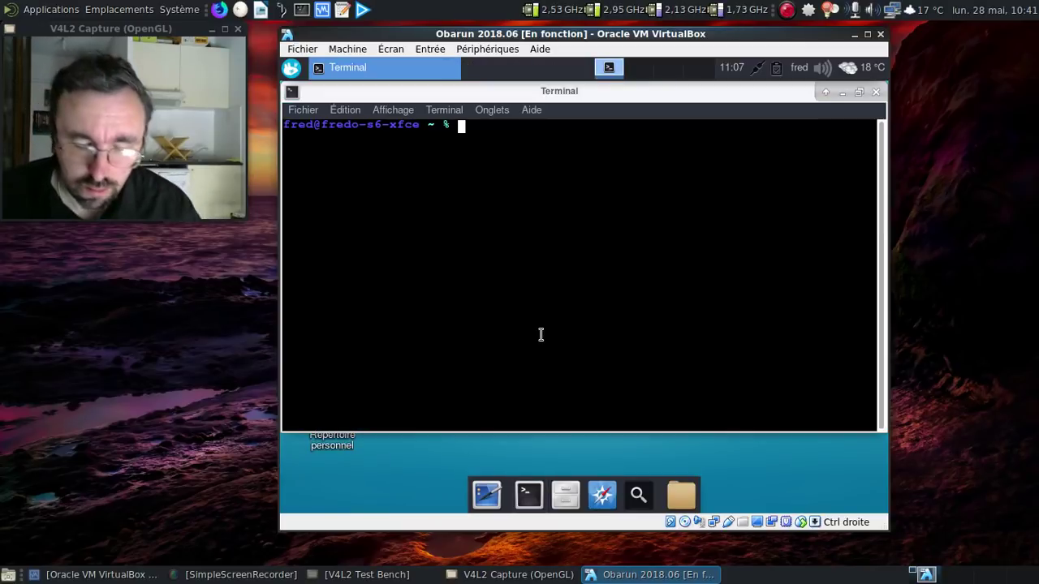
type("sudo s")
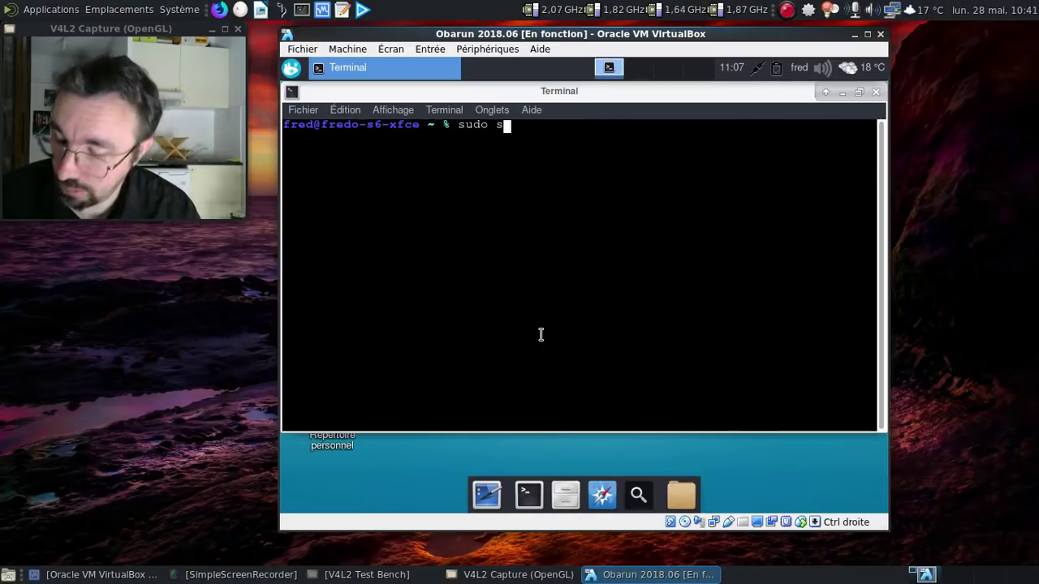
type("6-")
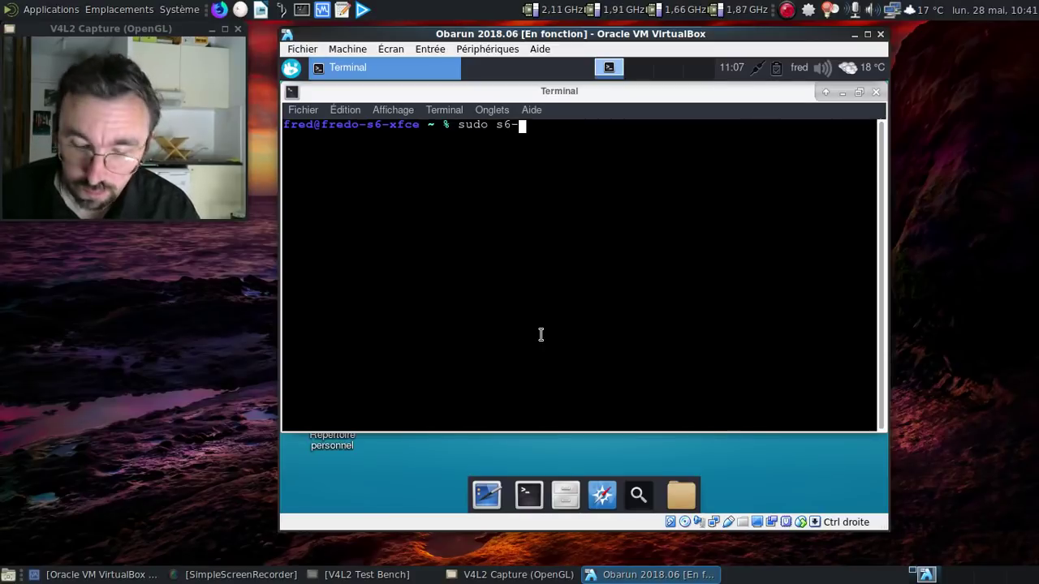
type("opts ebabkl")
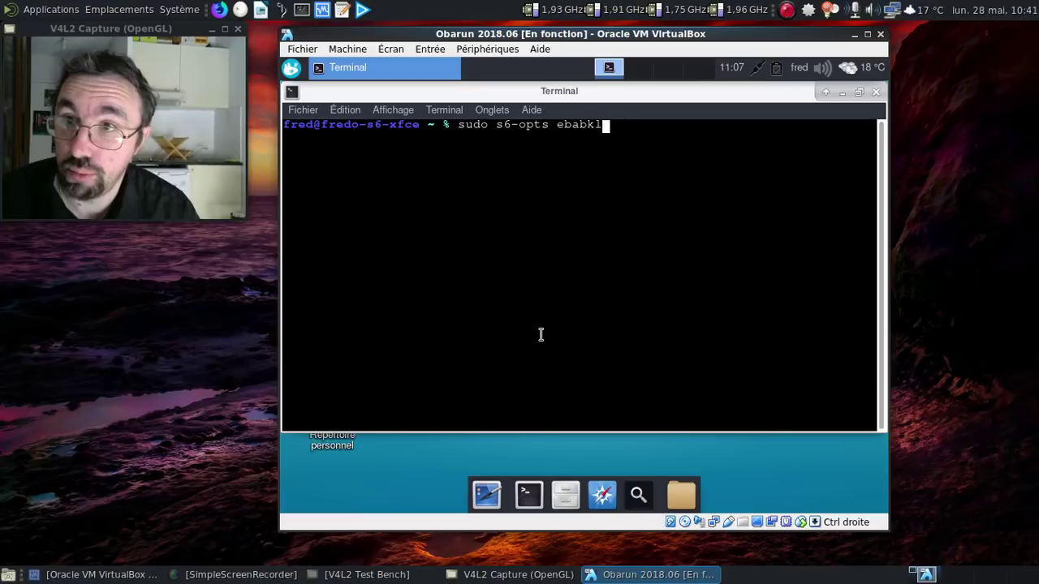
key("BackSpace")
key("BackSpace")
key("BackSpace")
key("BackSpace")
key("BackSpace")
type("nable p")
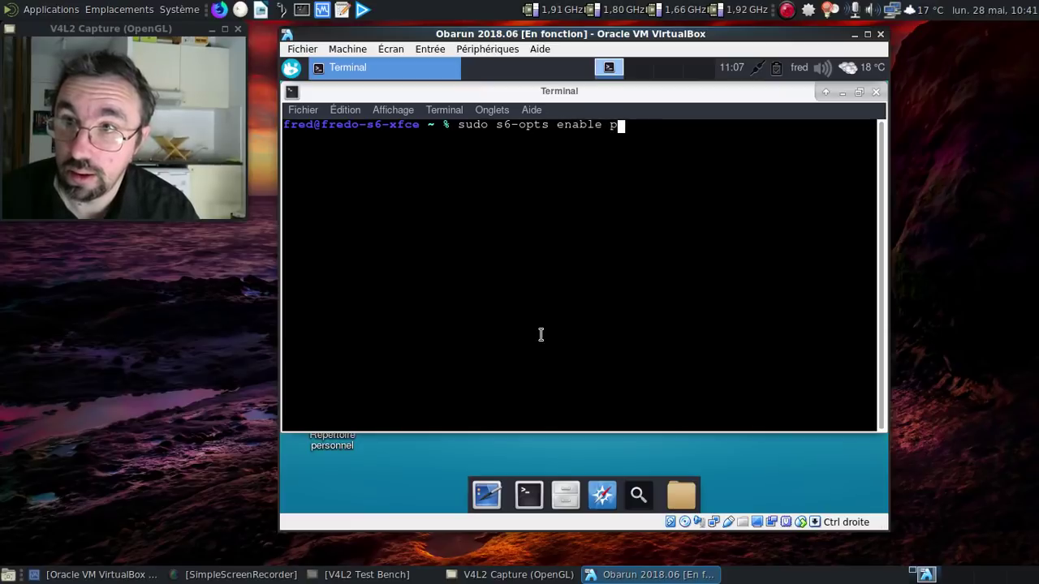
type("ulseaudio")
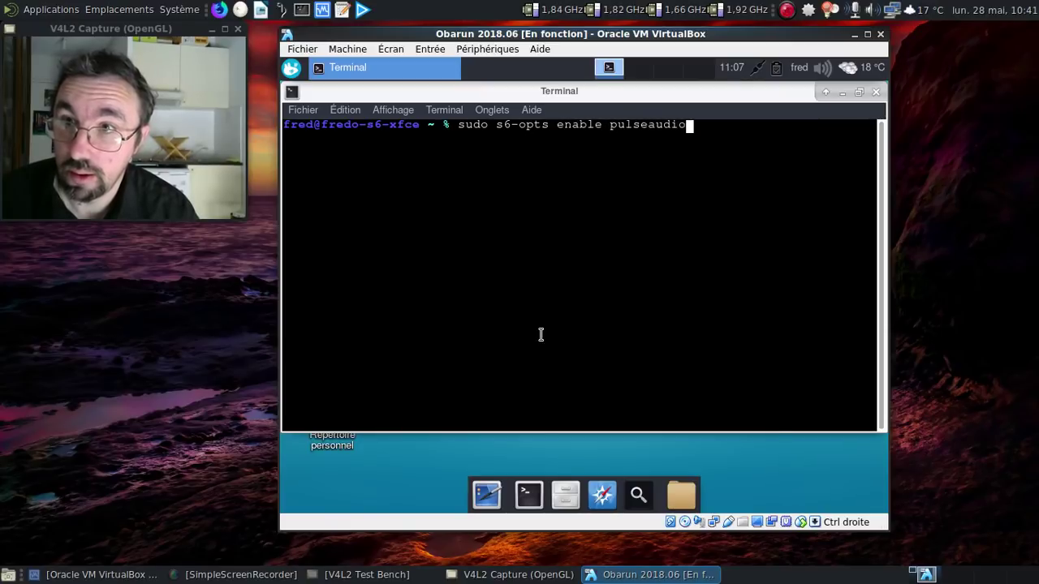
key("Return")
key("Return")
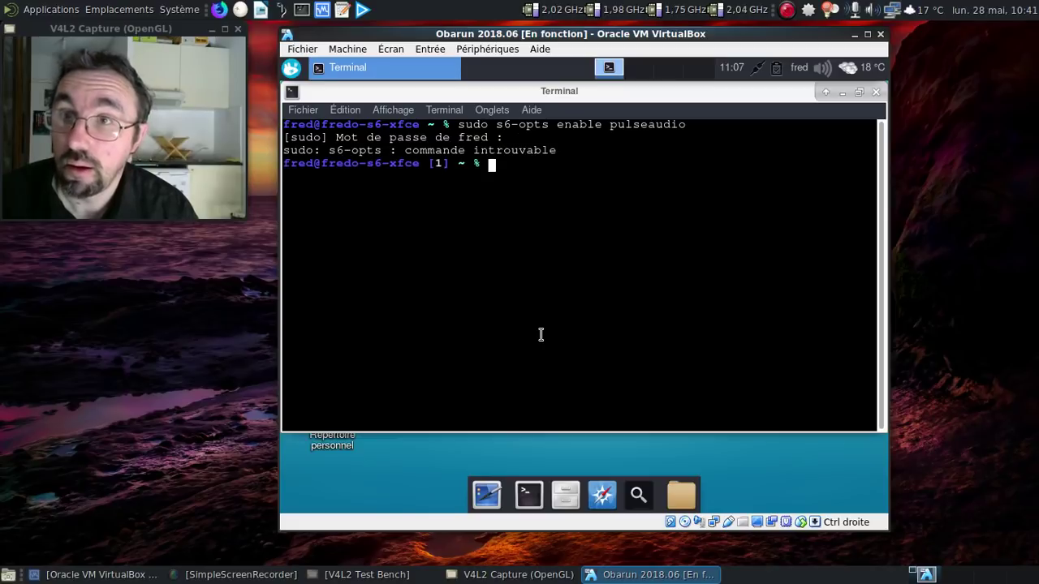
Correct the command name and try to enable the service with "sudo s6opts enable pulseaudio"
key("Up")
key("Right")
key("Right")
key("Right")
key("Right")
key("Right")
key("Right")
key("Right")
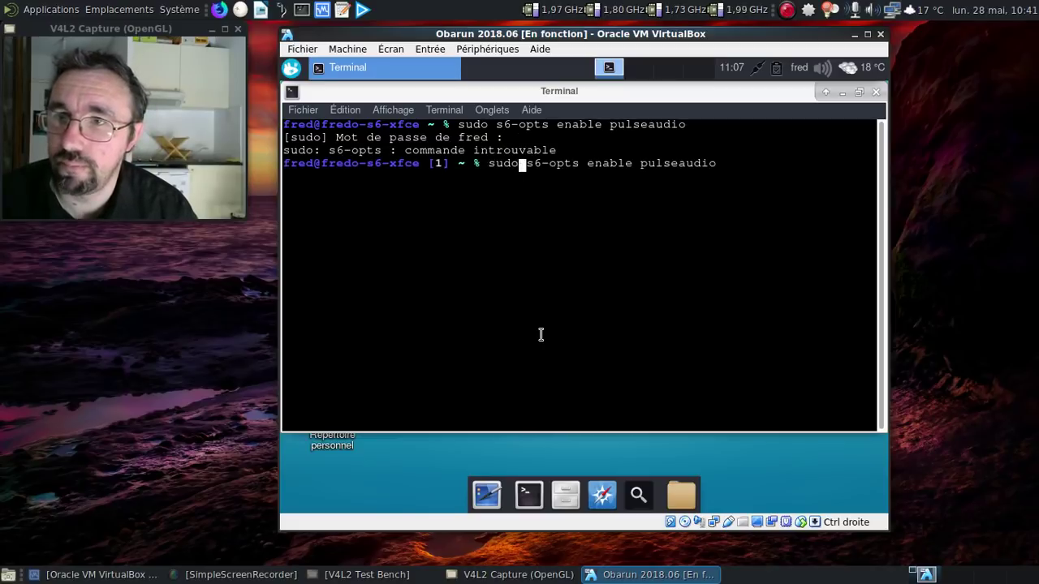
key("Delete")
key("Return")
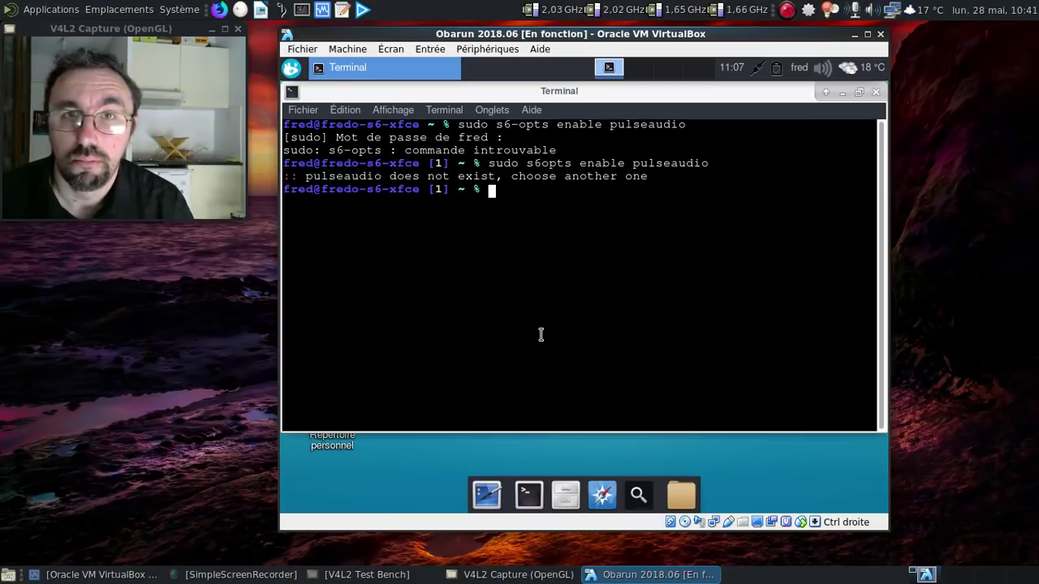
Try "sudo s6opts enable pulse" with the shortened service name, and exit the terminal
key("Up")
key("Home")
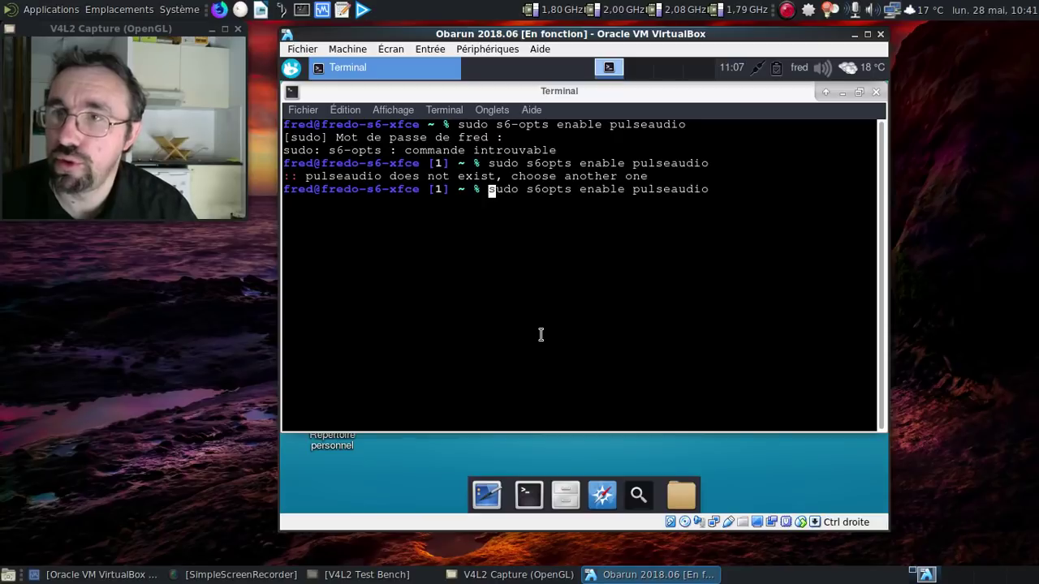
key("End")
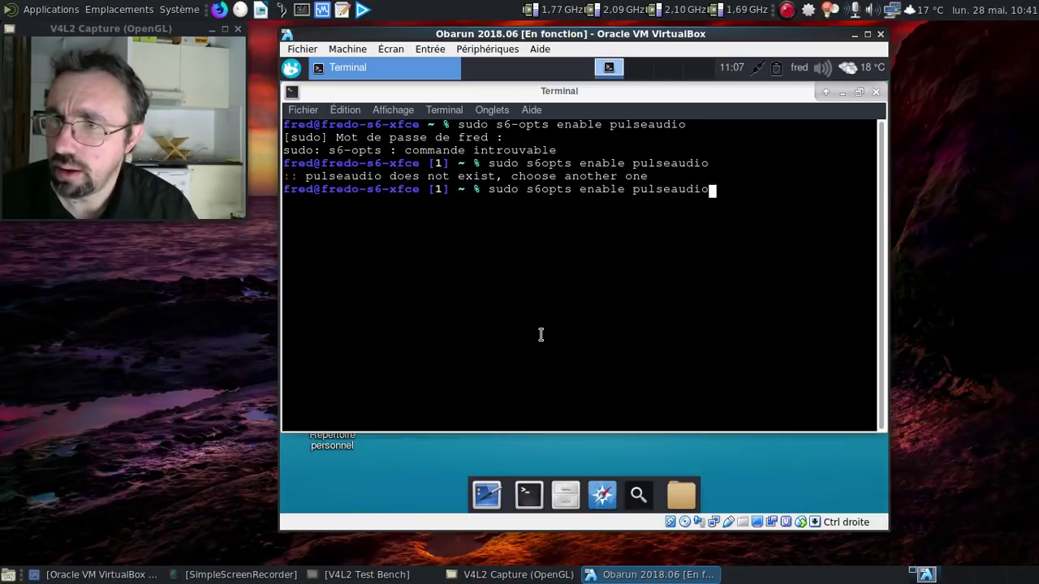
key("BackSpace")
key("BackSpace")
key("BackSpace")
key("BackSpace")
key("BackSpace")
key("Return")
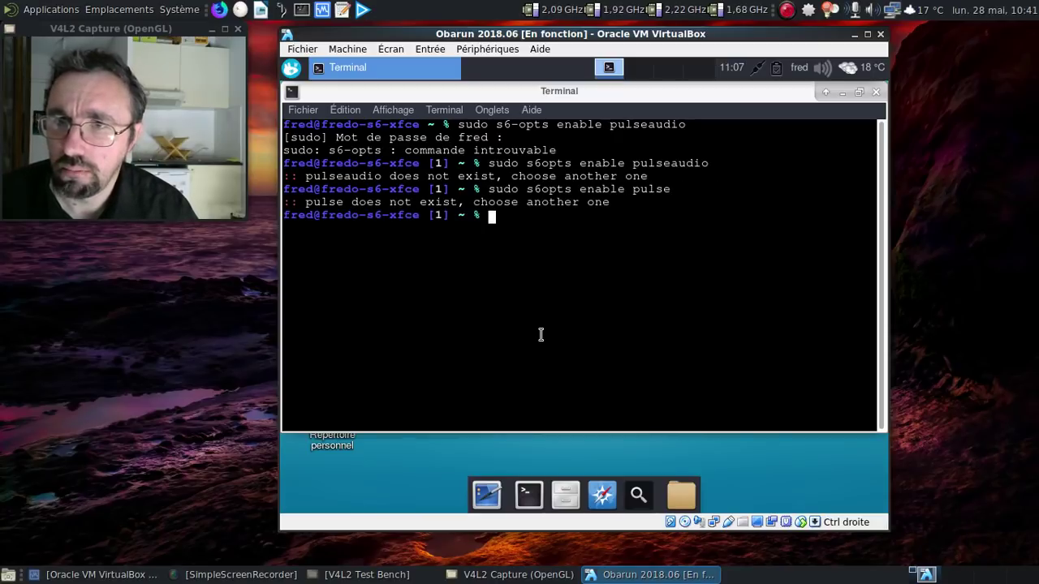
type("exit")
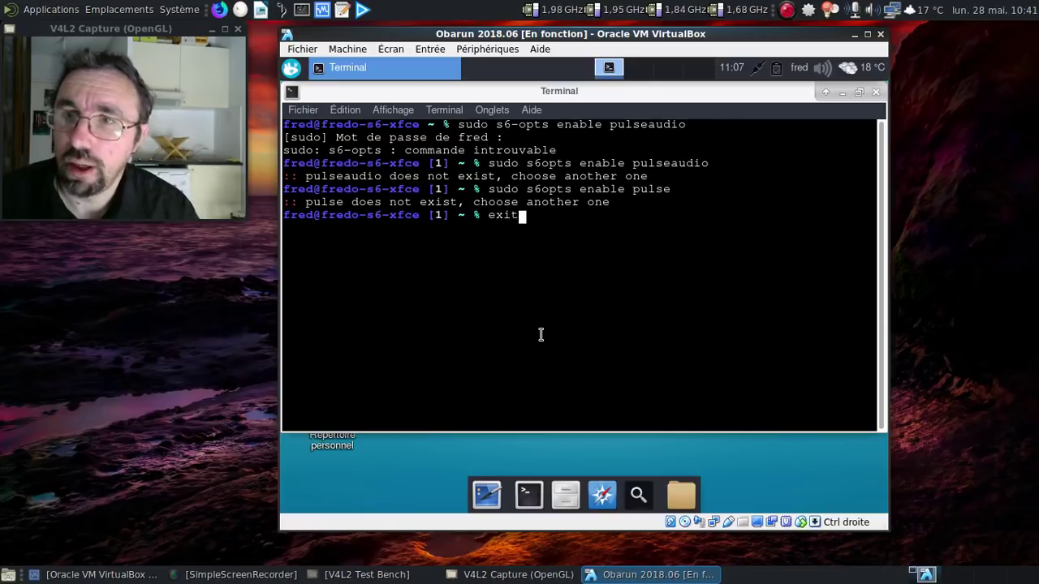
key("Return")
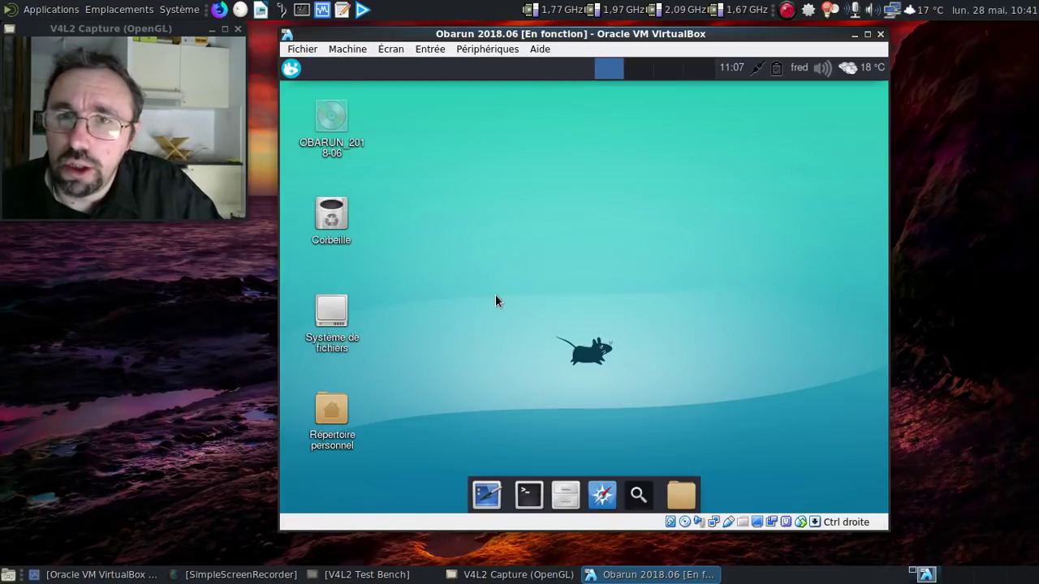
Look through the multimedia, settings and system applications for sound tools, launch the PulseAudio volume control and close it
left_click(291, 69)
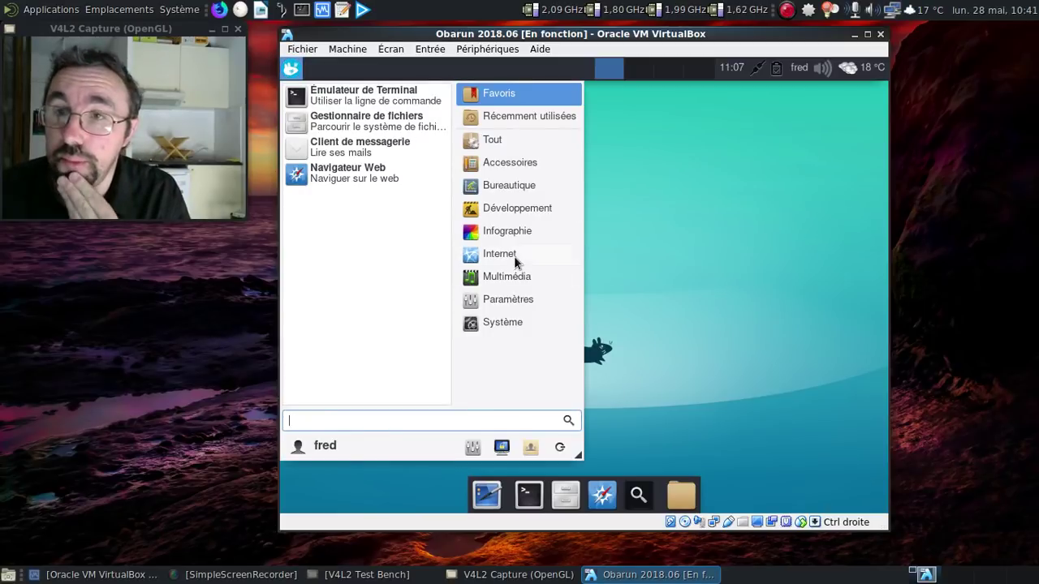
left_click(511, 281)
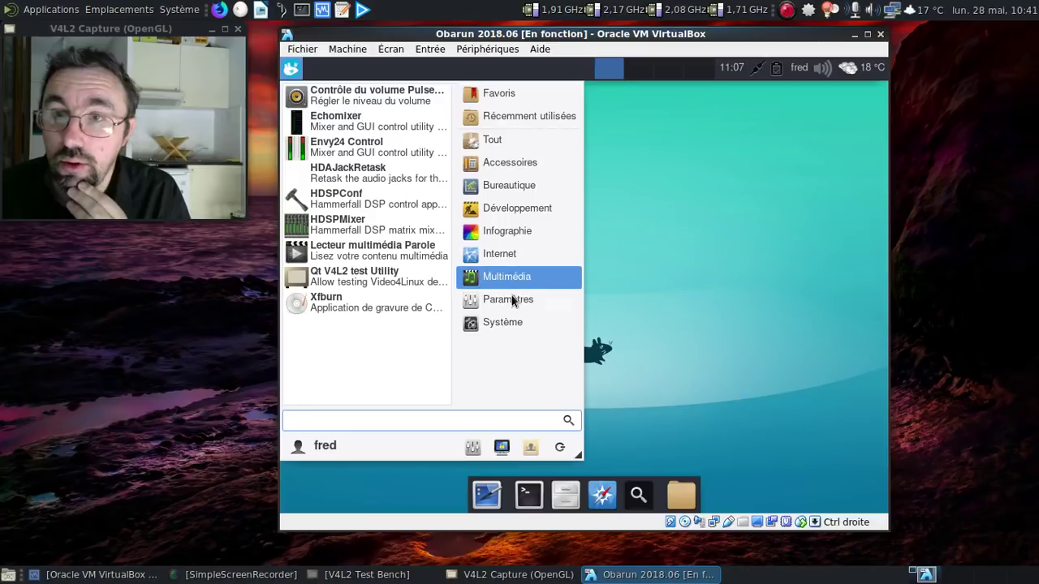
left_click(510, 297)
left_click(507, 321)
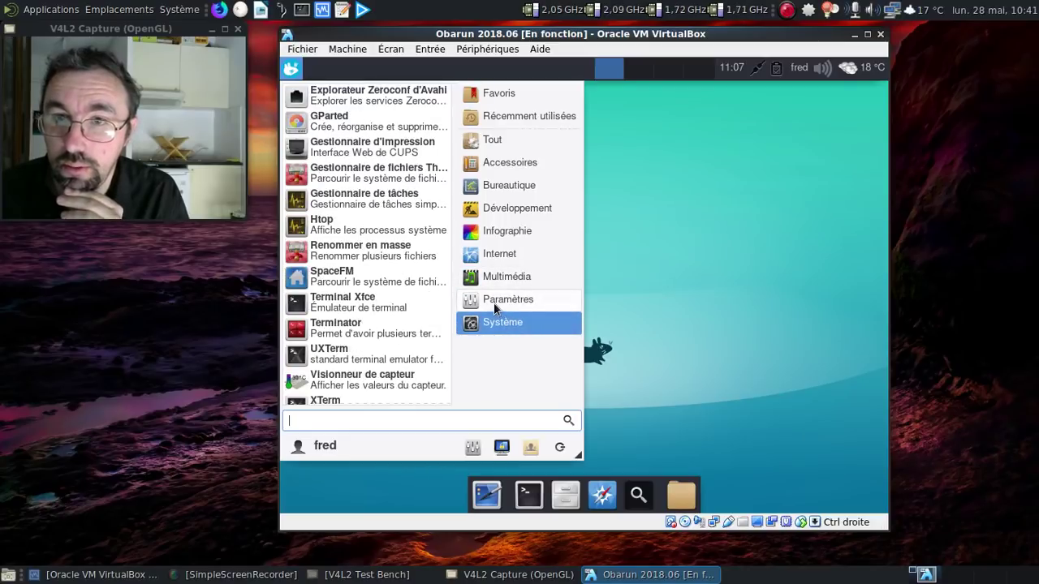
left_click(491, 301)
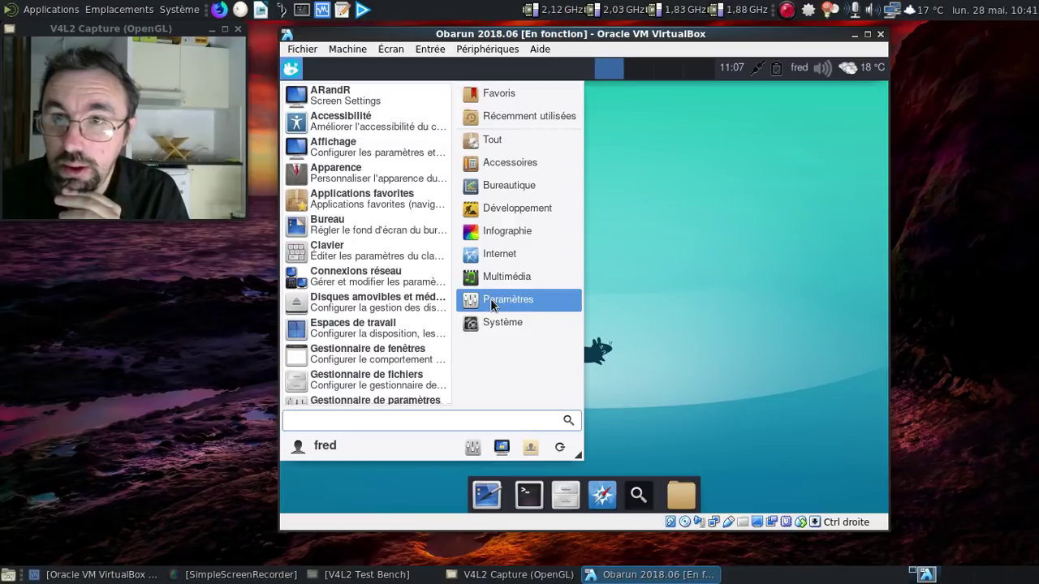
left_click(503, 279)
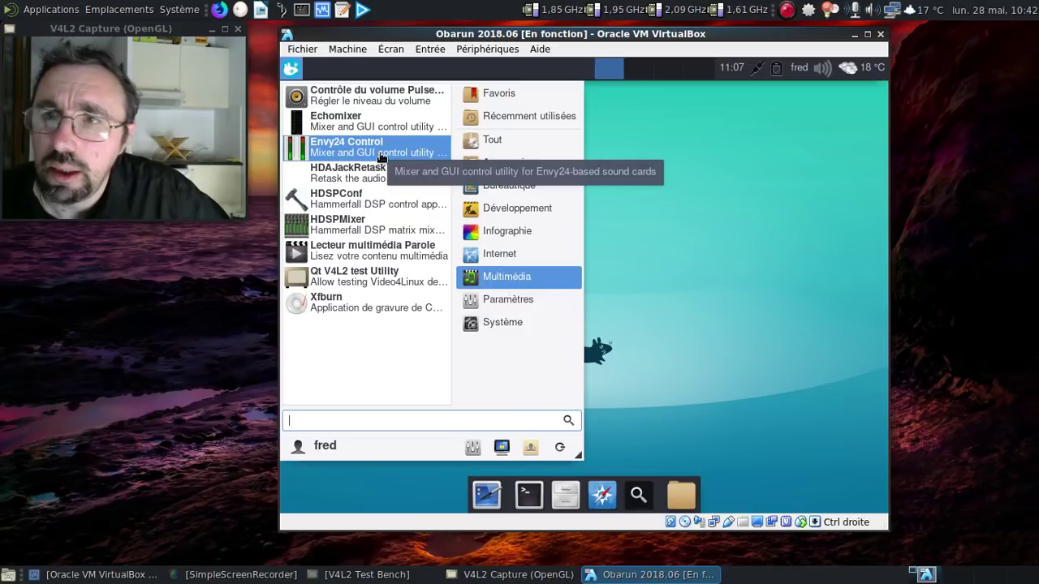
left_click(373, 109)
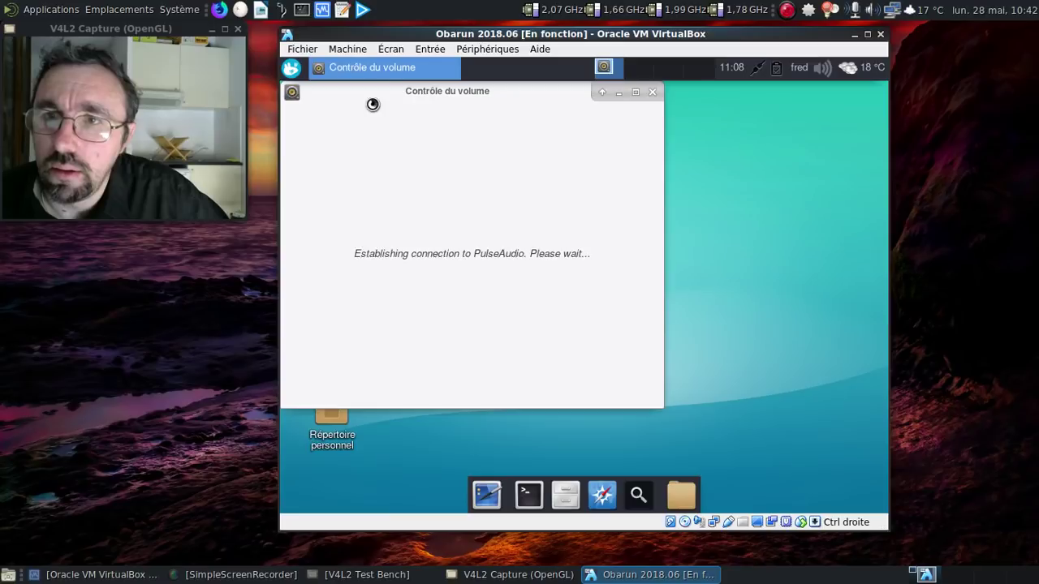
left_click(652, 92)
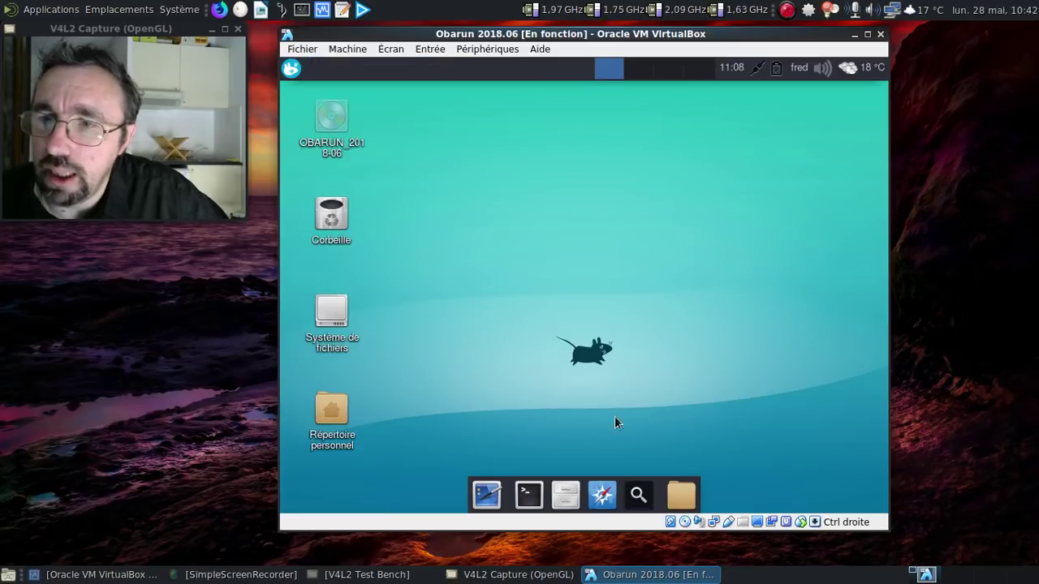
Launch the web browser and go to obarun.org
left_click(602, 496)
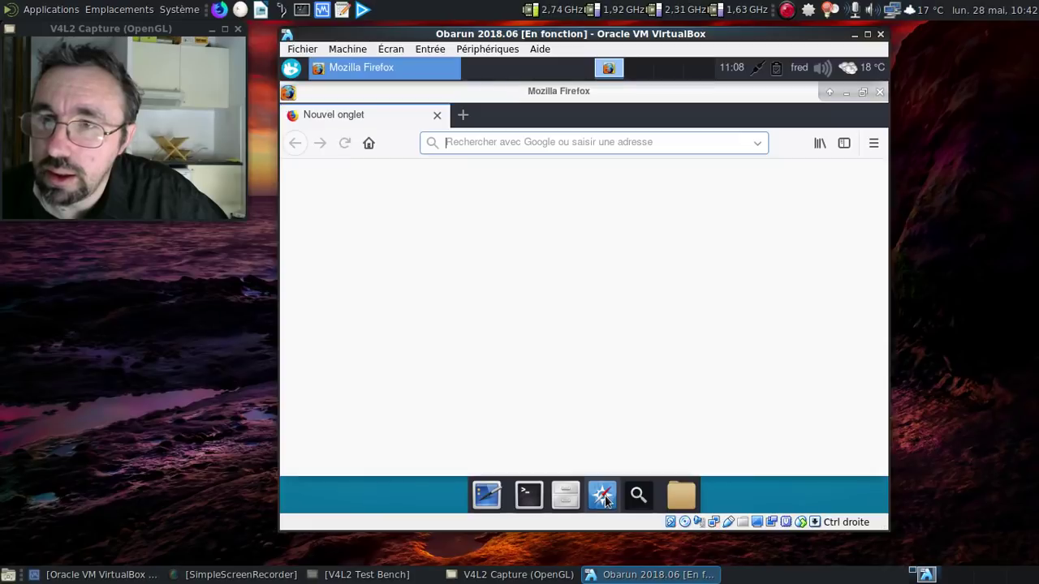
left_click(538, 150)
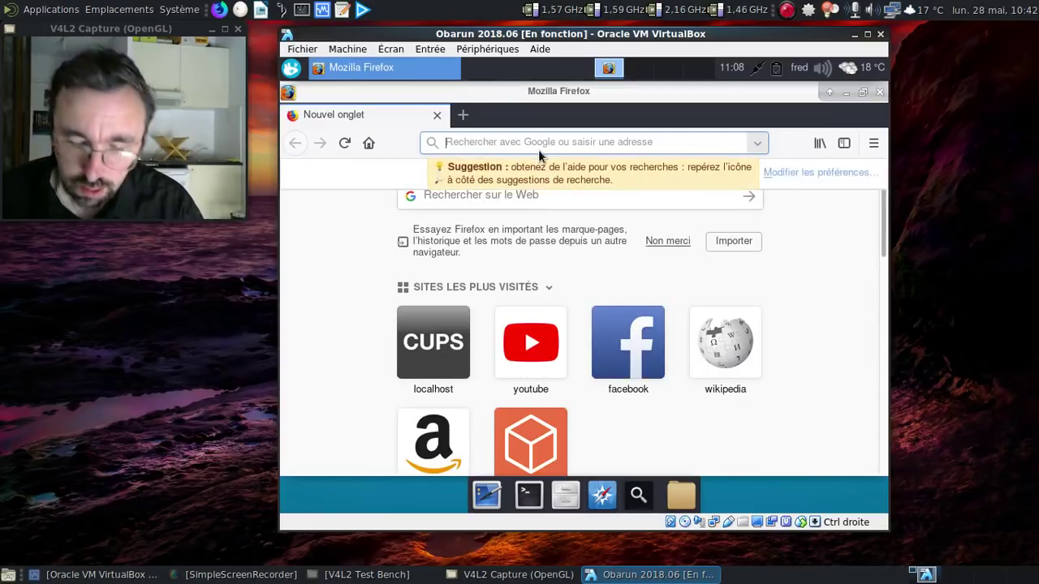
type("obarun.org")
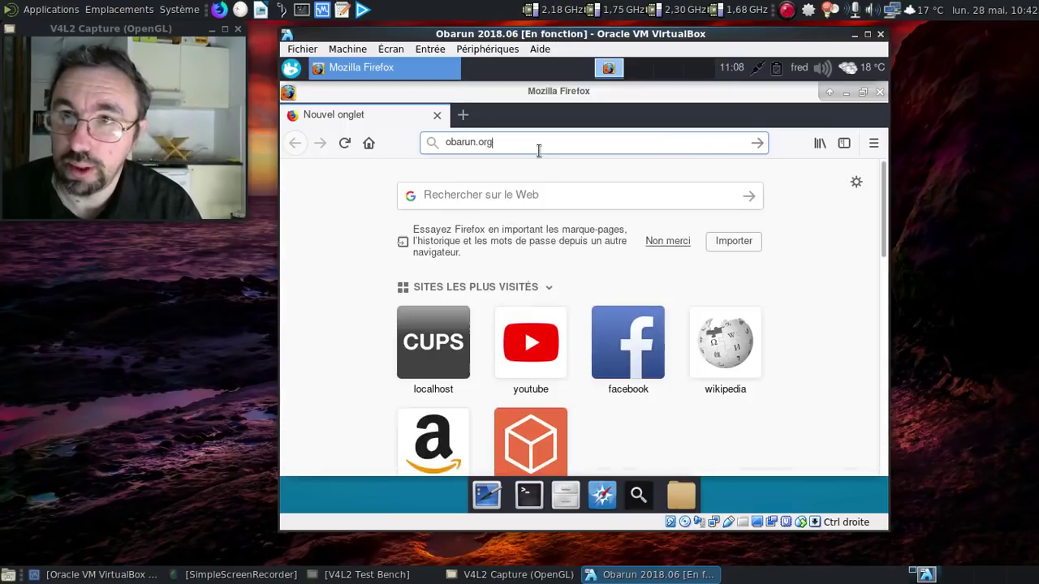
key("Return")
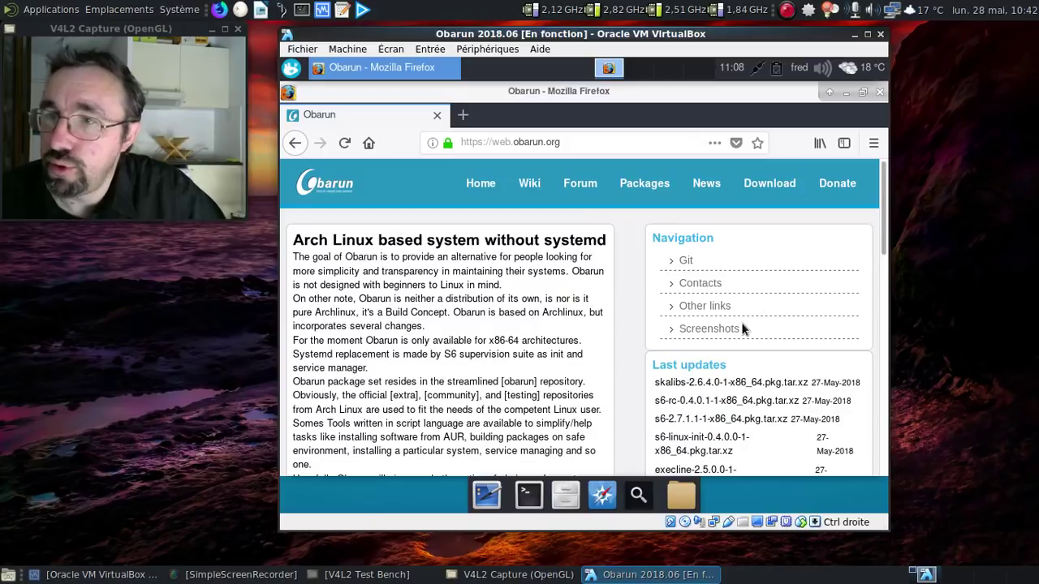
Find pulseaudio in the Obarun site's package list and open its package link
left_click(645, 187)
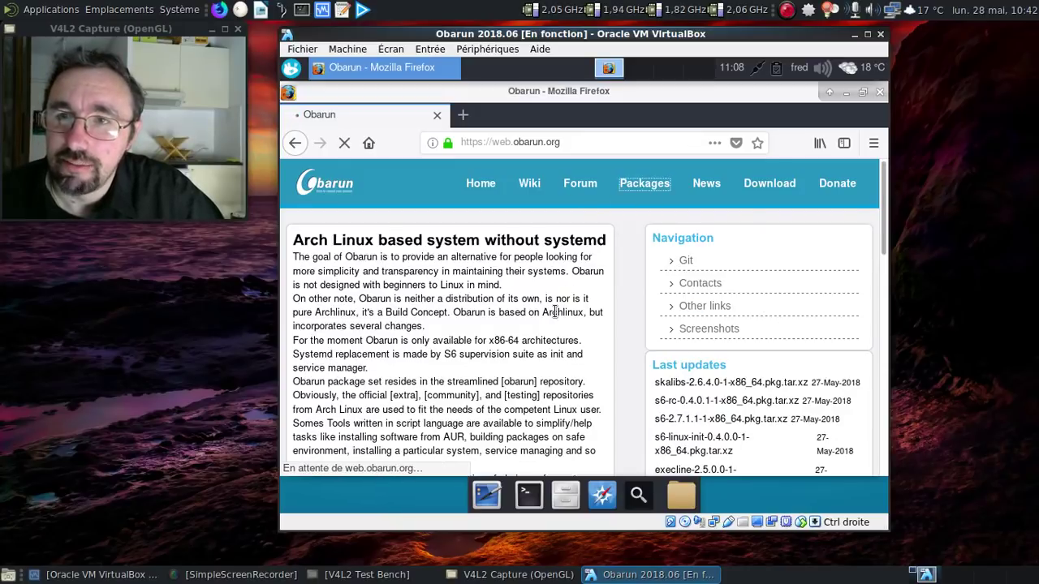
scroll(554, 310, "down", 10)
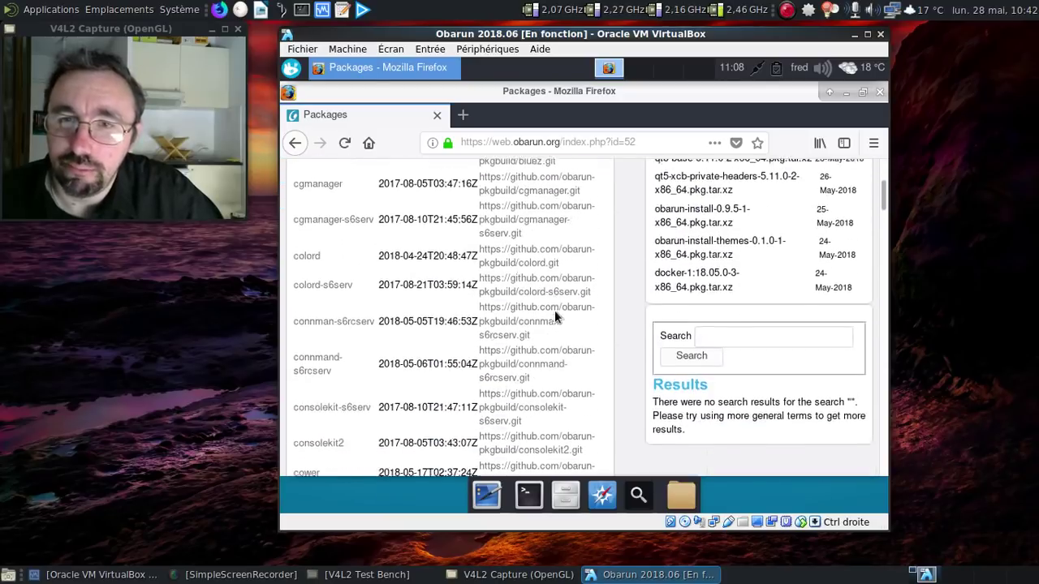
scroll(555, 317, "down", 12)
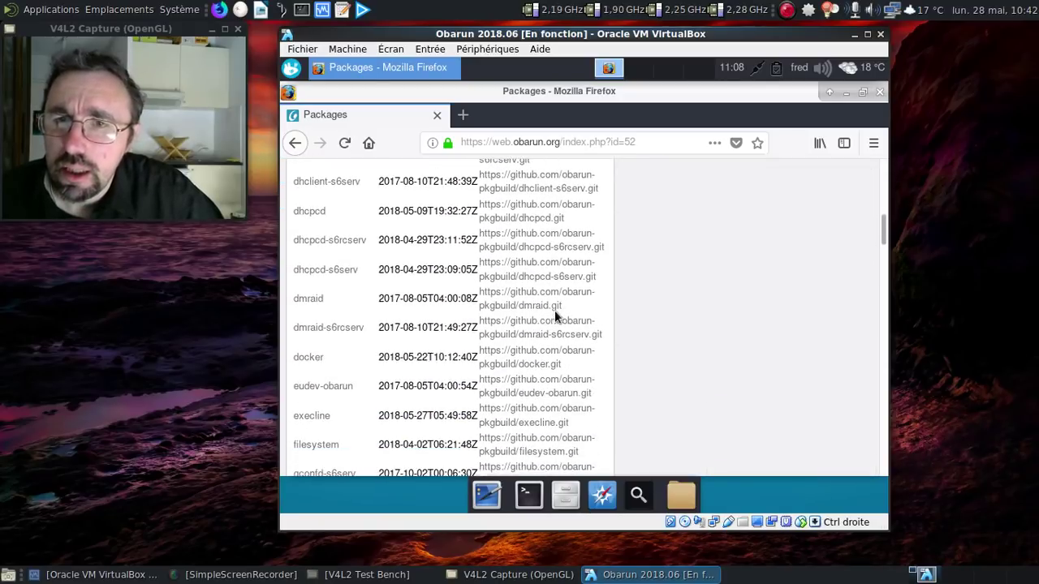
scroll(555, 316, "down", 12)
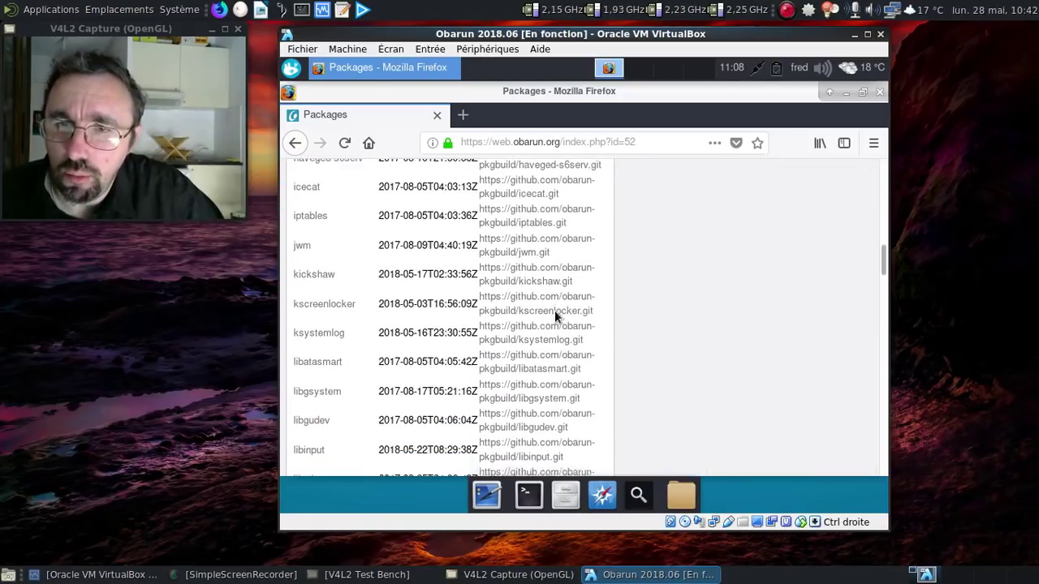
scroll(555, 310, "down", 12)
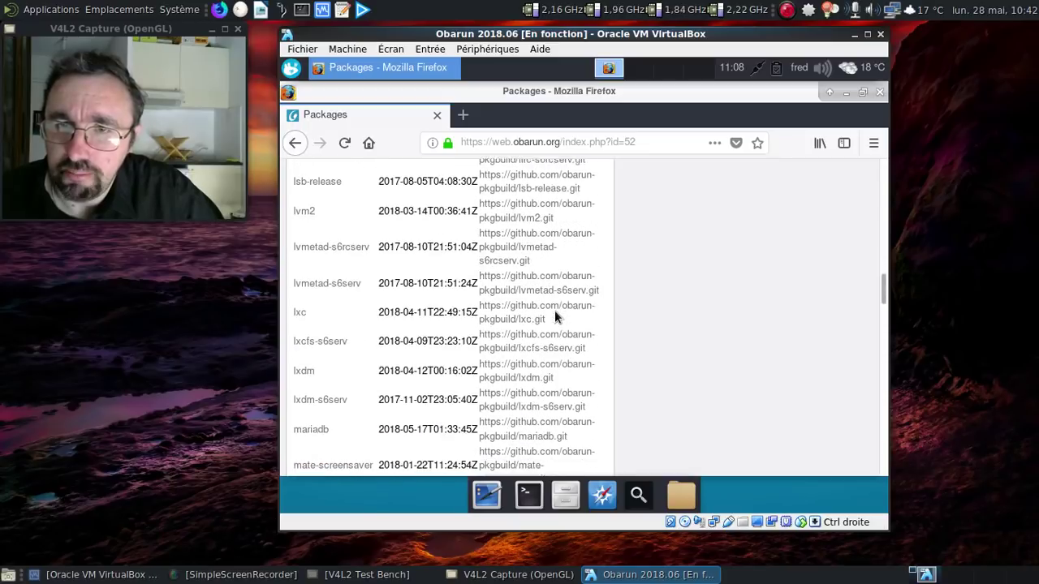
scroll(554, 316, "down", 12)
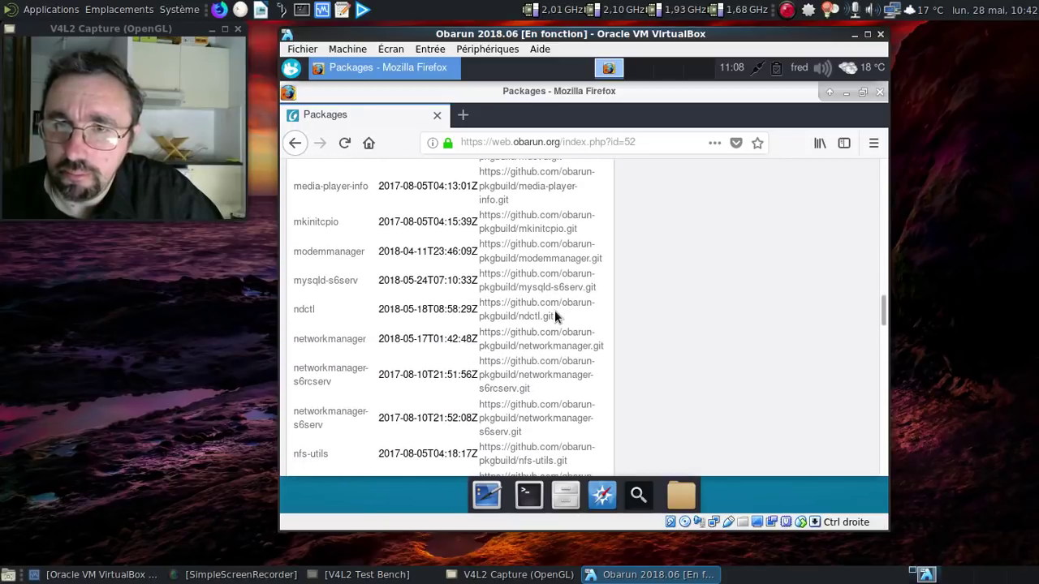
scroll(554, 316, "down", 12)
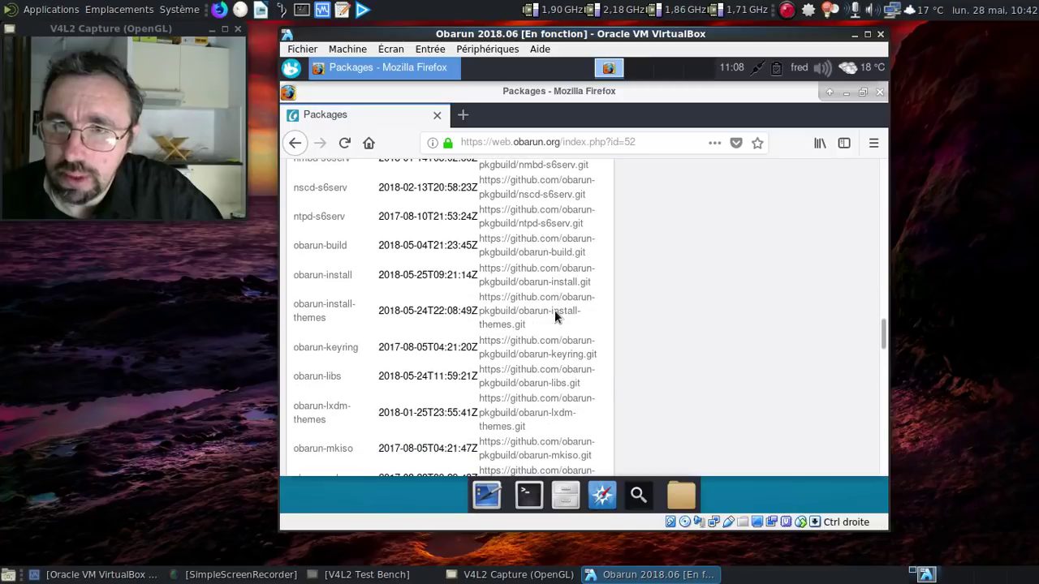
scroll(555, 316, "down", 12)
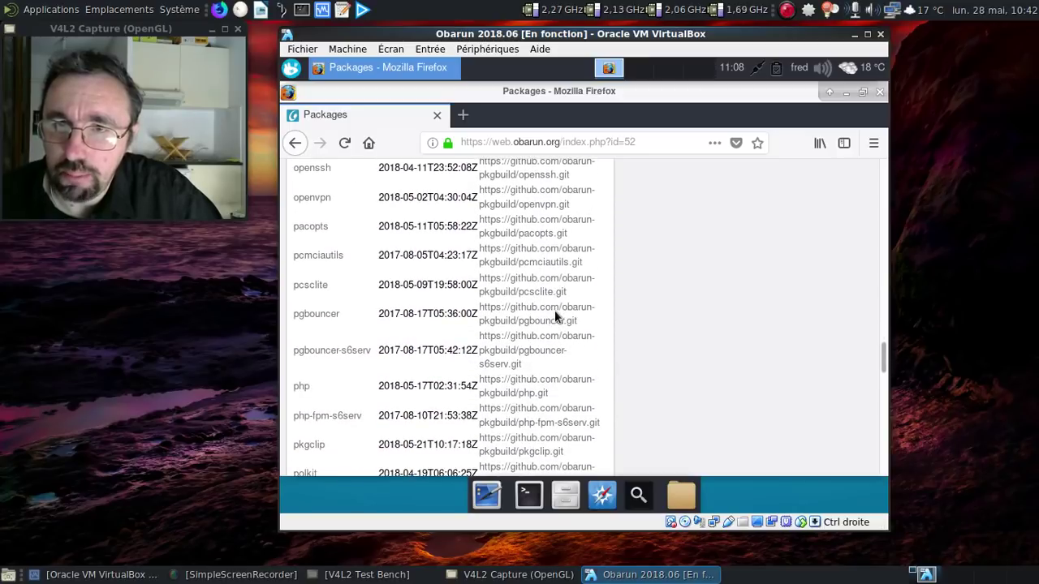
scroll(555, 316, "down", 4)
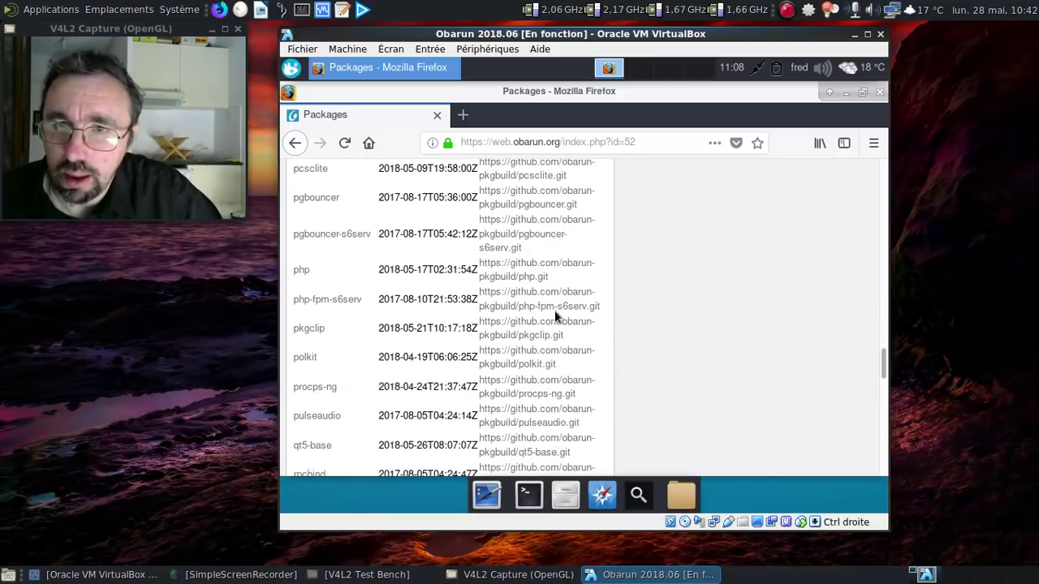
scroll(555, 317, "down", 2)
left_click(318, 384)
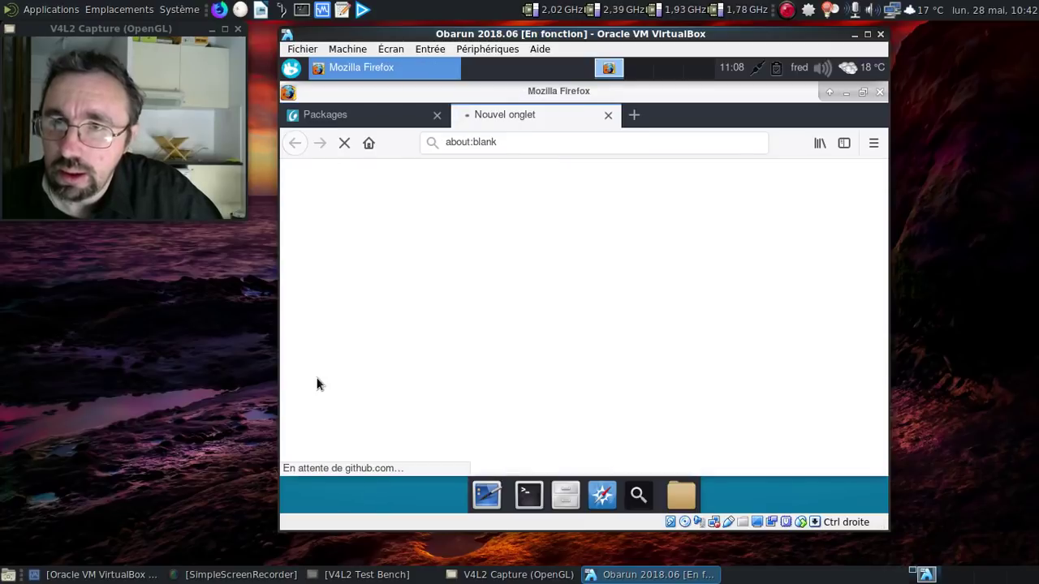
Open the WARNING file in the obarun-pkgbuild pulseaudio repository and read its configuration notes
scroll(581, 341, "down", 2)
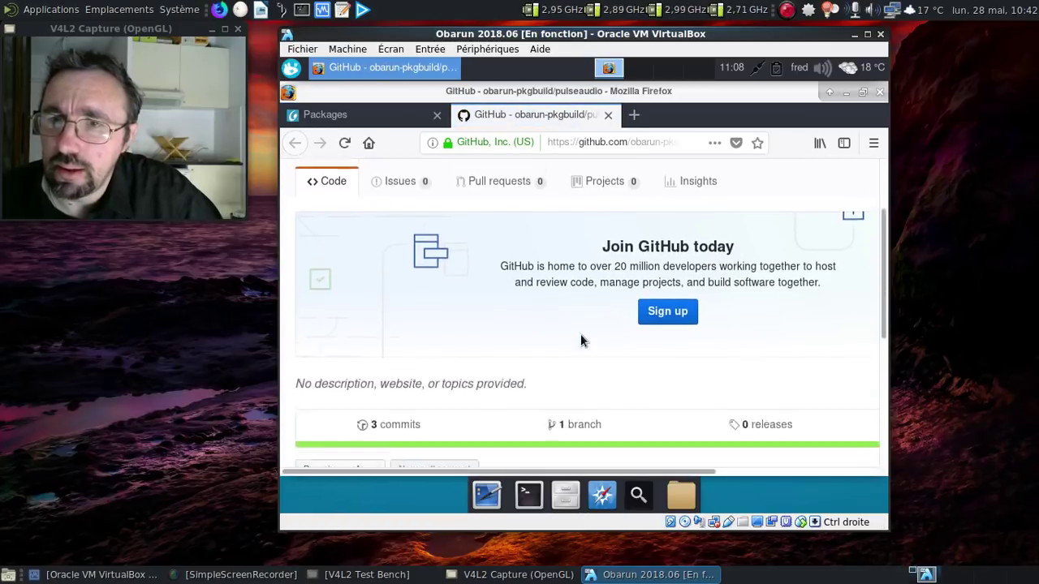
scroll(580, 341, "down", 3)
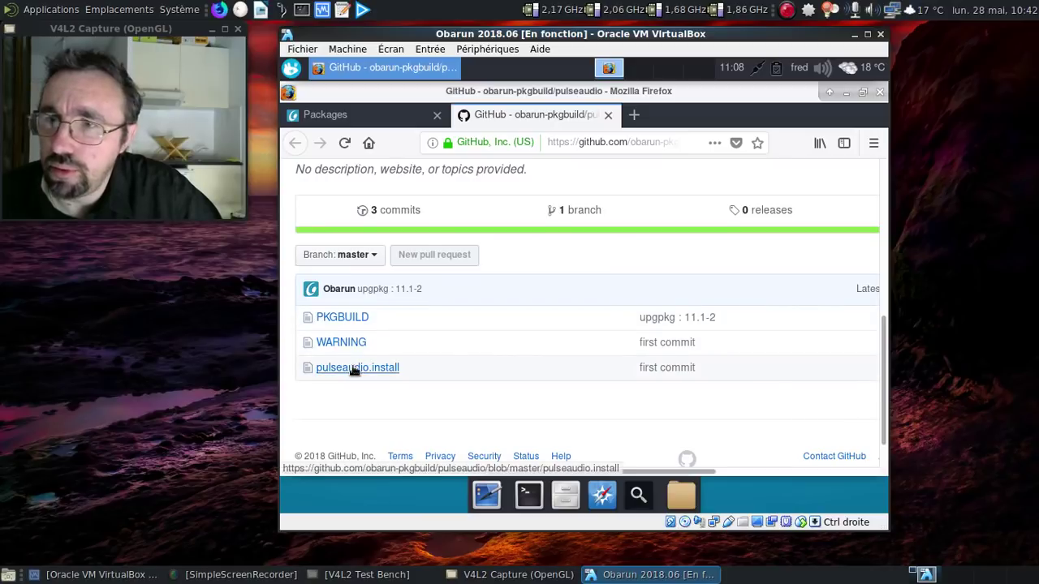
left_click(336, 342)
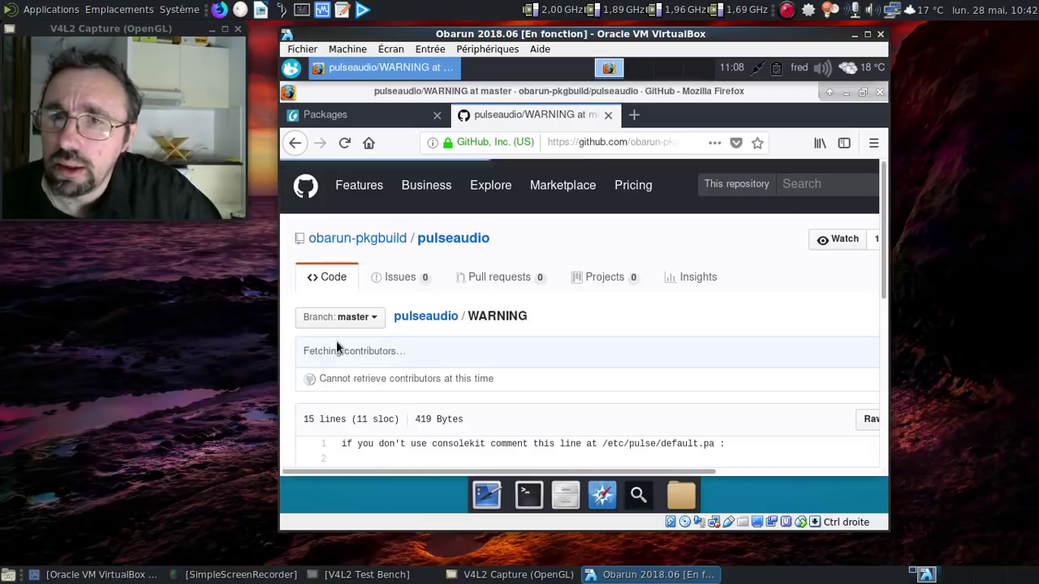
scroll(560, 349, "down", 2)
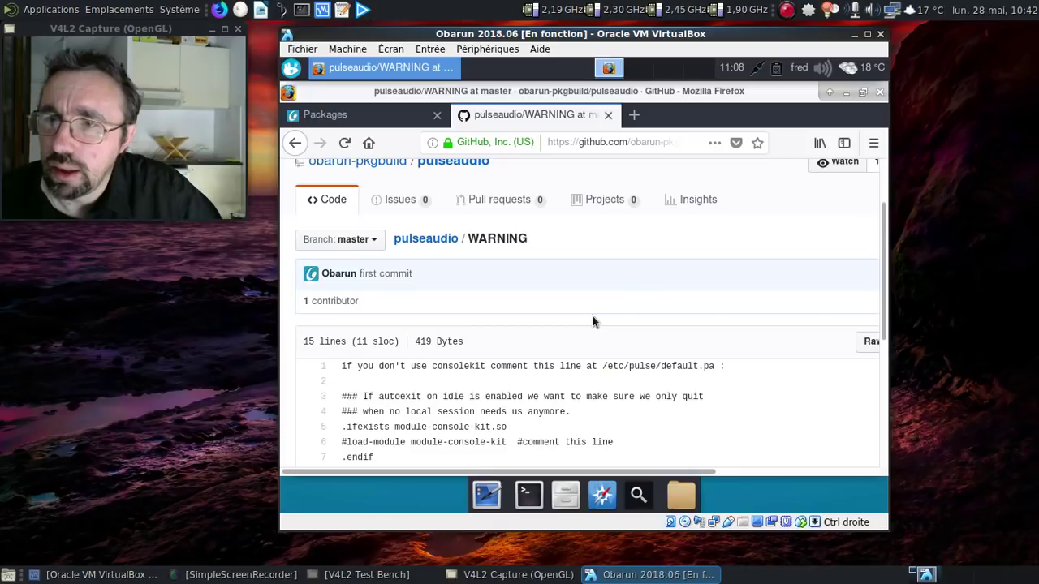
scroll(592, 321, "down", 4)
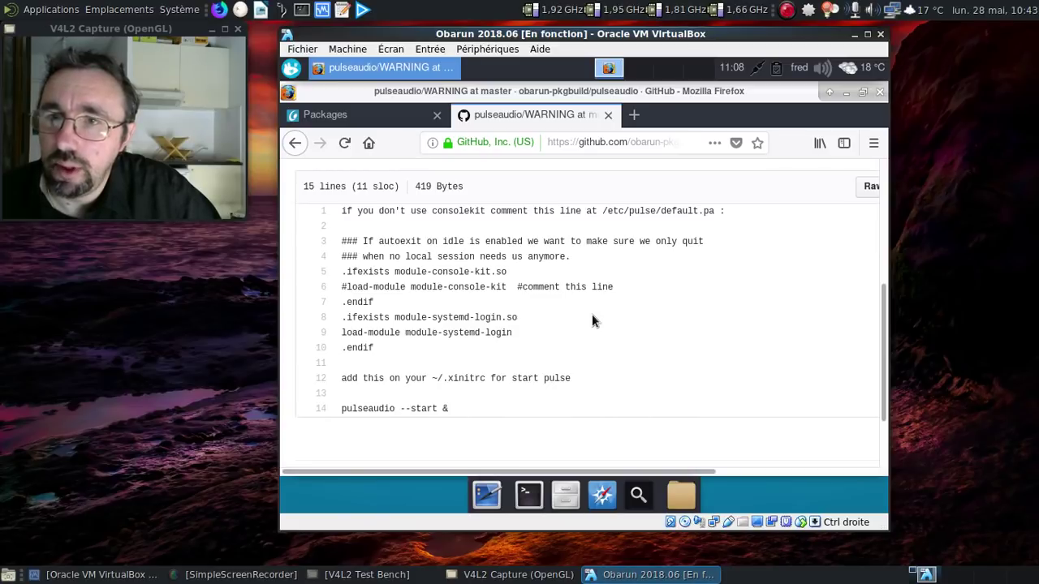
Return to the repository's file list, close the GitHub tab and close the web browser
left_click(295, 143)
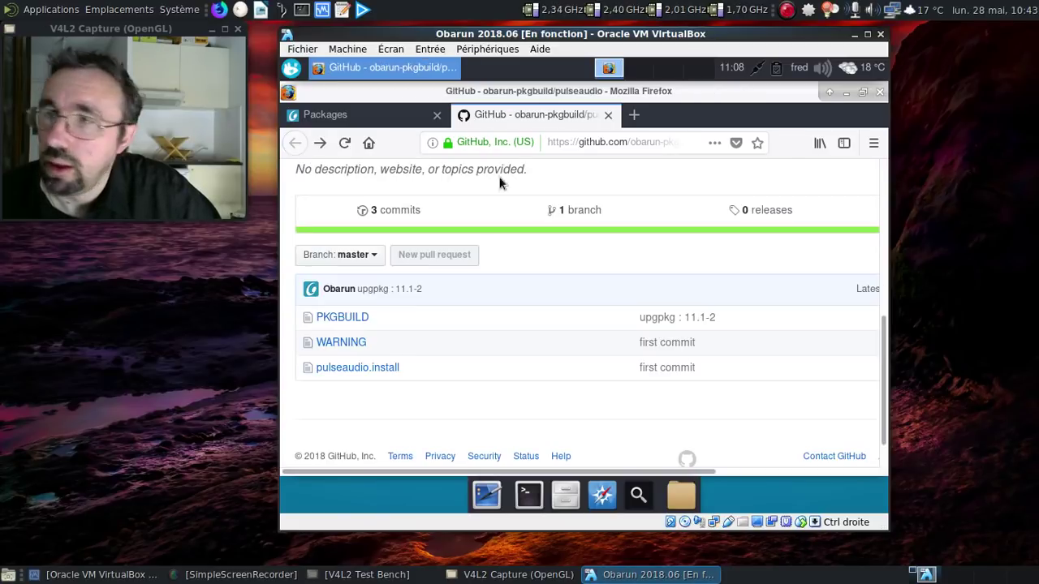
left_click(609, 115)
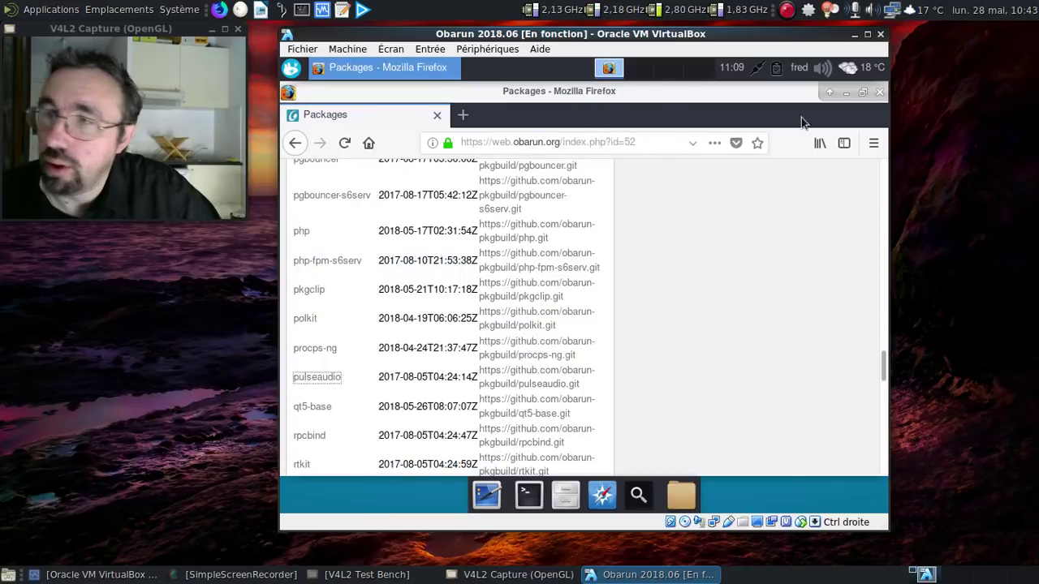
left_click(880, 93)
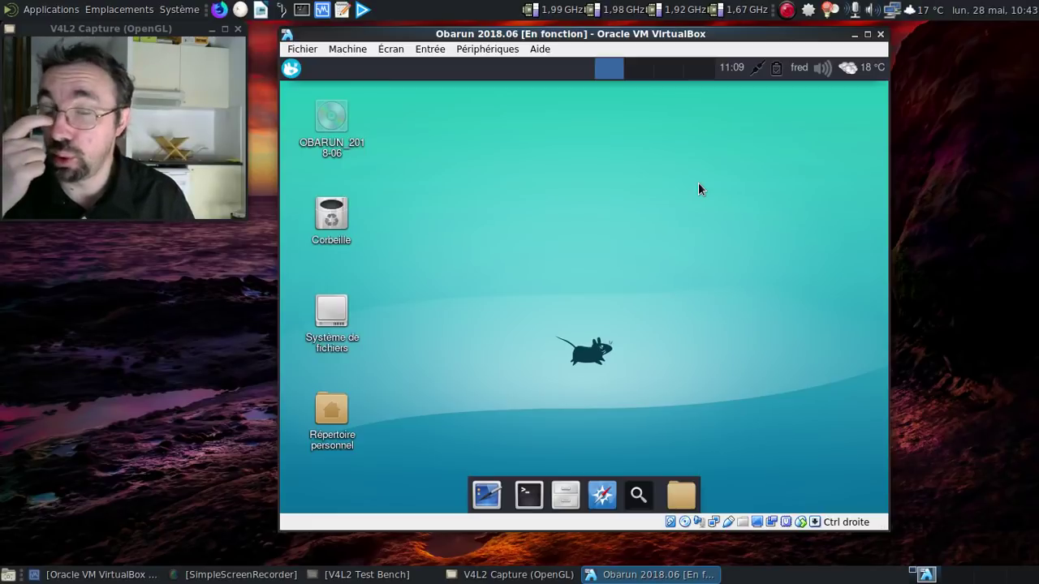
Open a terminal and list the files of the installed pulseaudio package with "pacman -Ql pulseaudio"
left_click(529, 495)
type("pacman -Q")
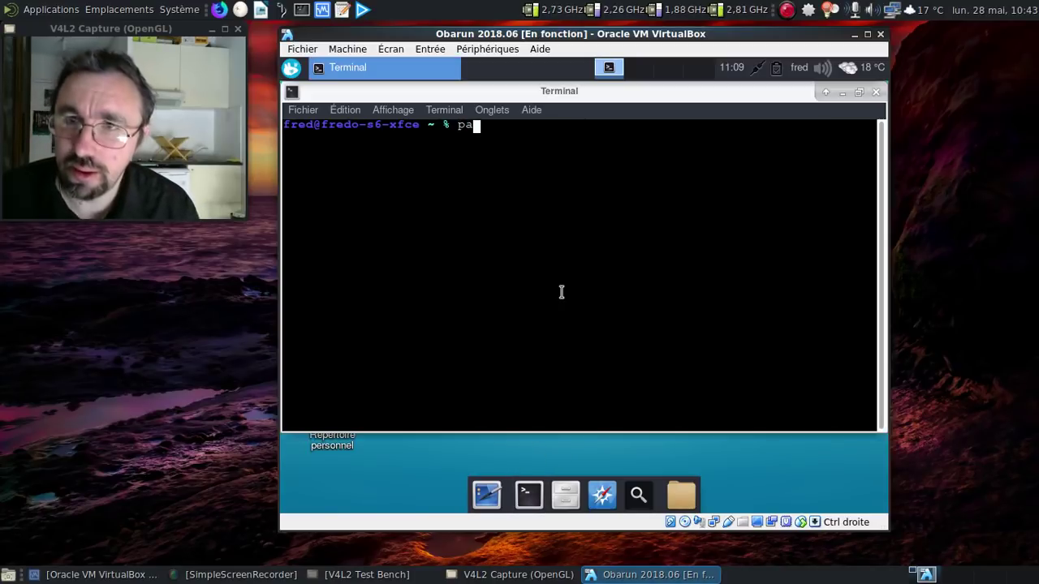
type("l pulsau")
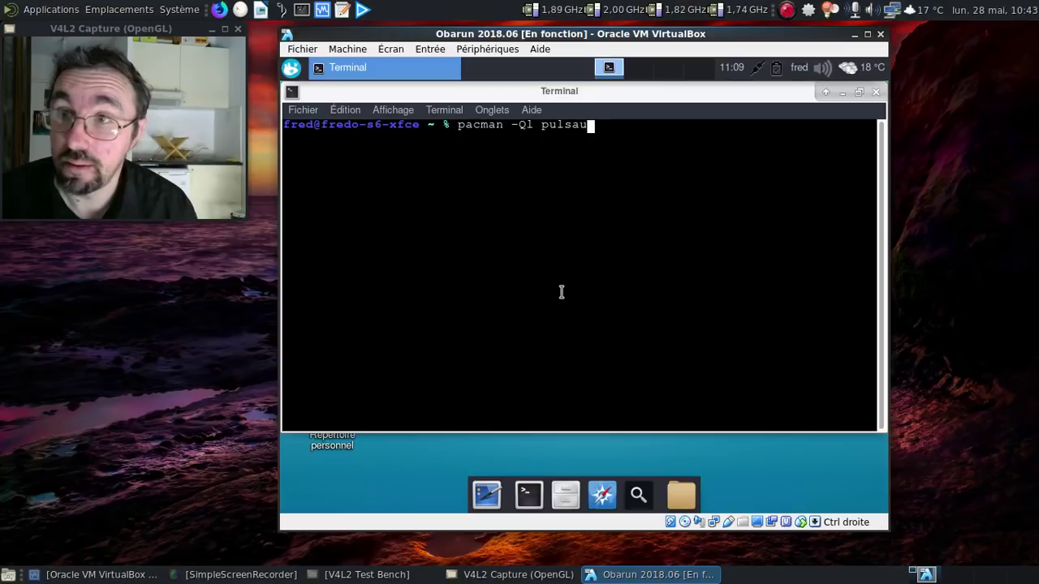
key("BackSpace")
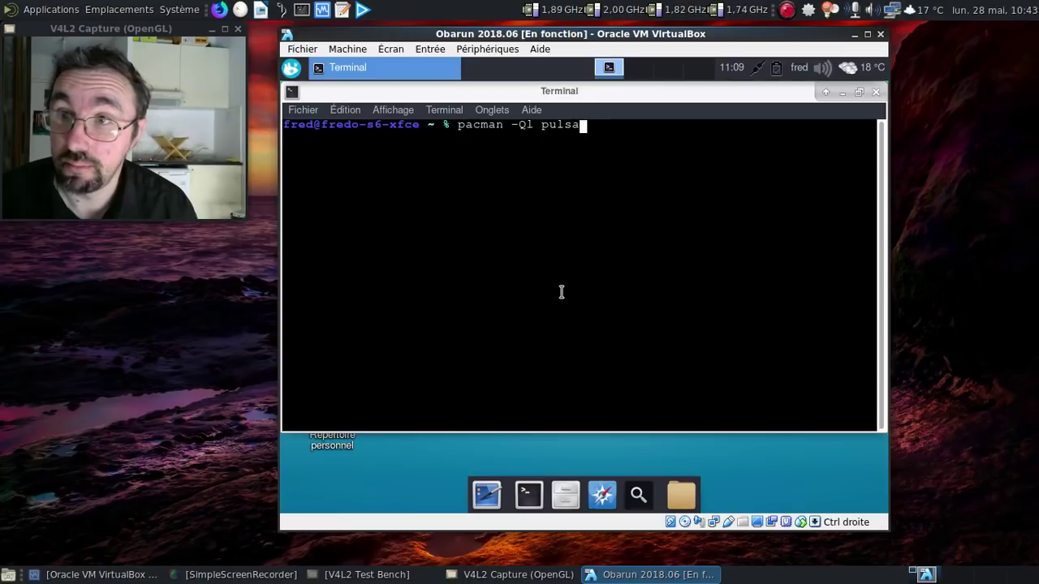
type("eaudio")
key("Return")
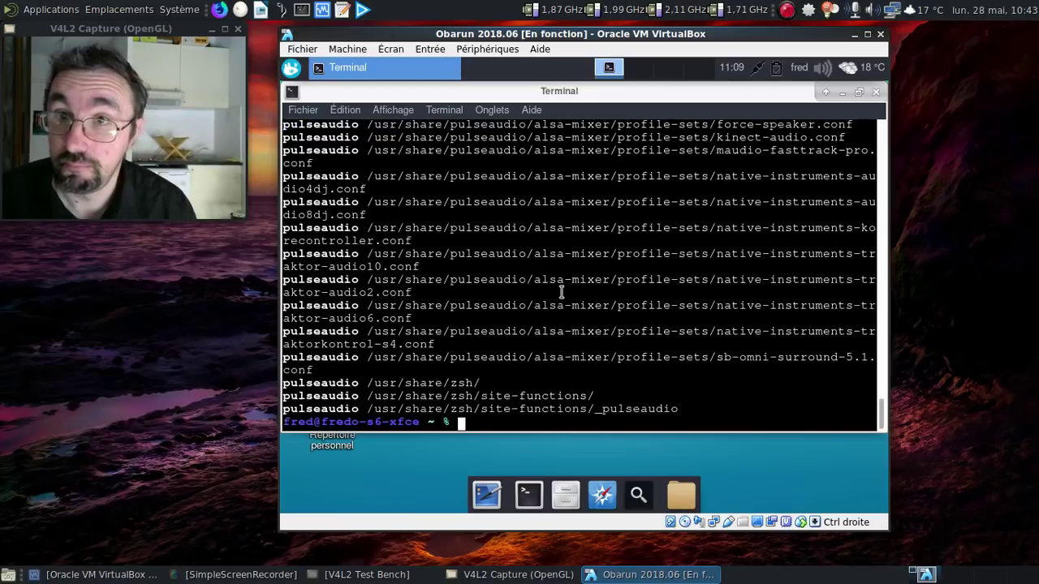
Look through the pulseaudio file list from end to beginning, clear the output and close the terminal
scroll(561, 291, "up", 10)
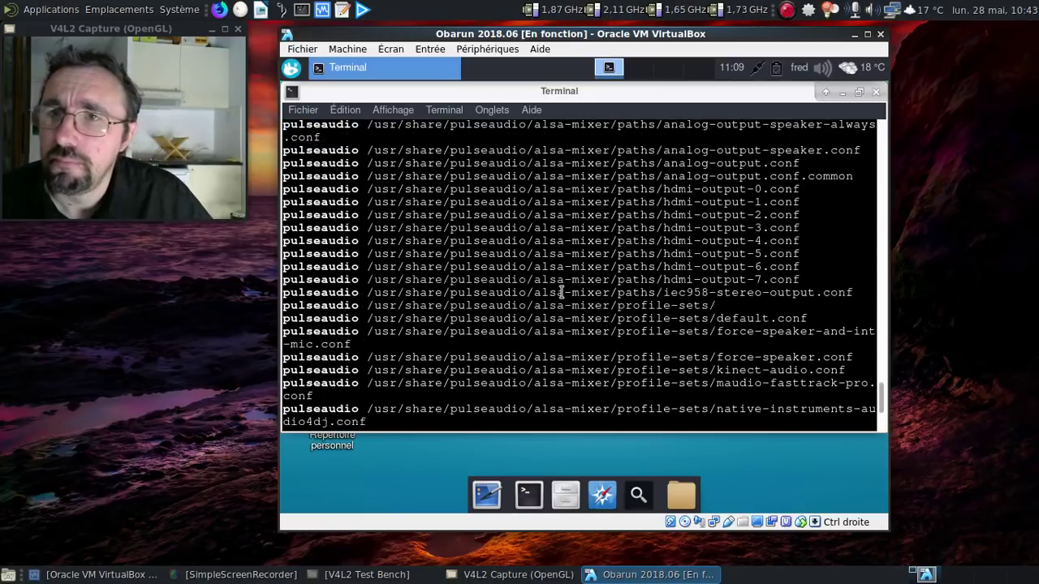
scroll(561, 291, "up", 20)
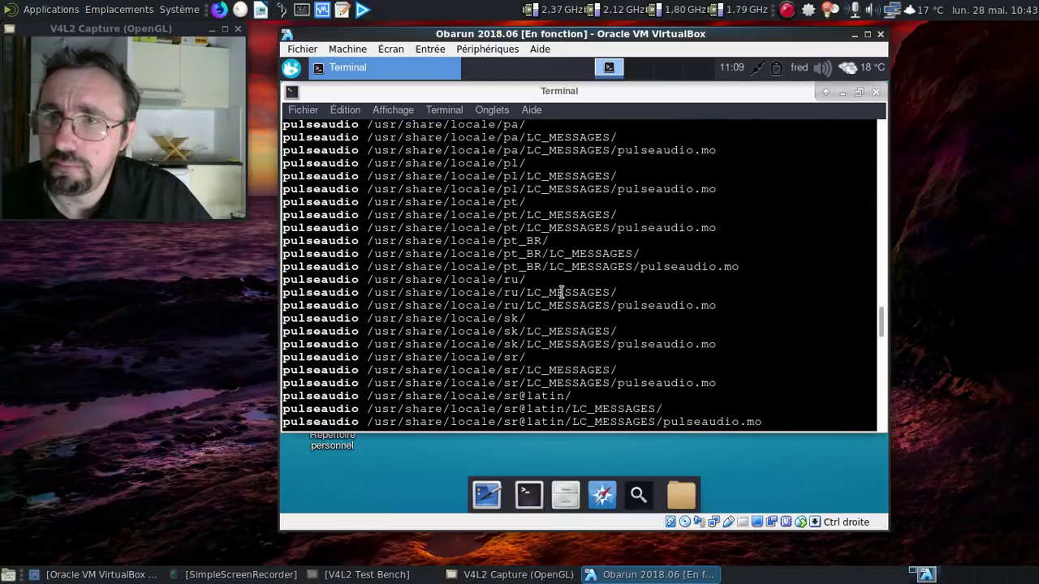
scroll(561, 290, "up", 5)
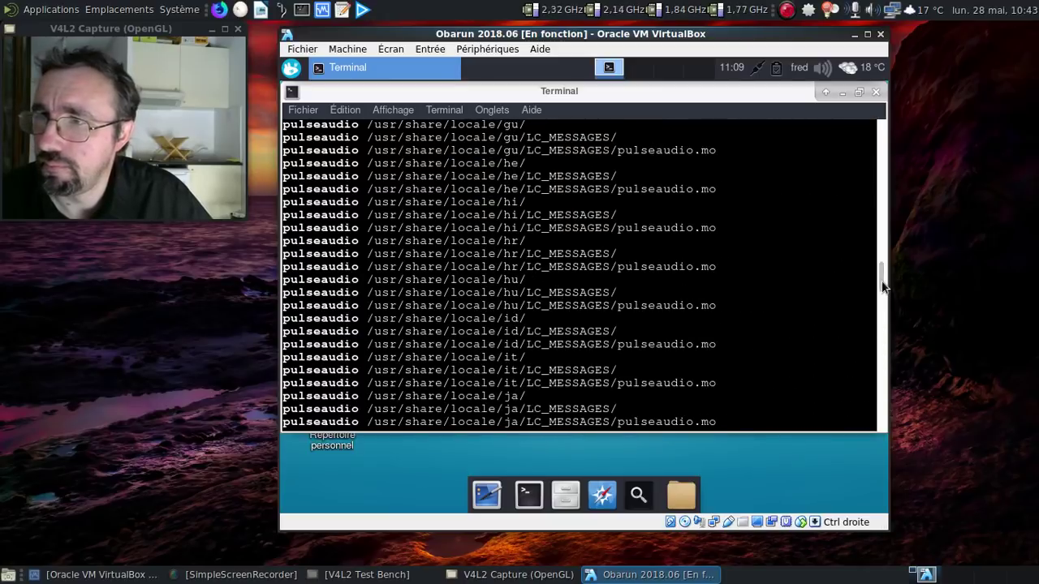
left_click_drag(881, 284, 886, 127)
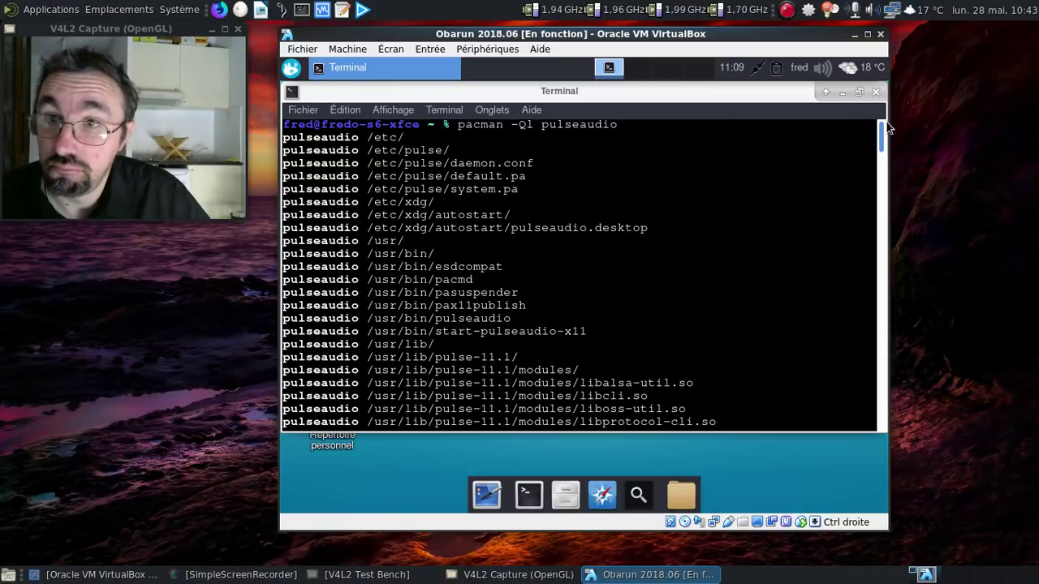
left_click_drag(886, 130, 853, 430)
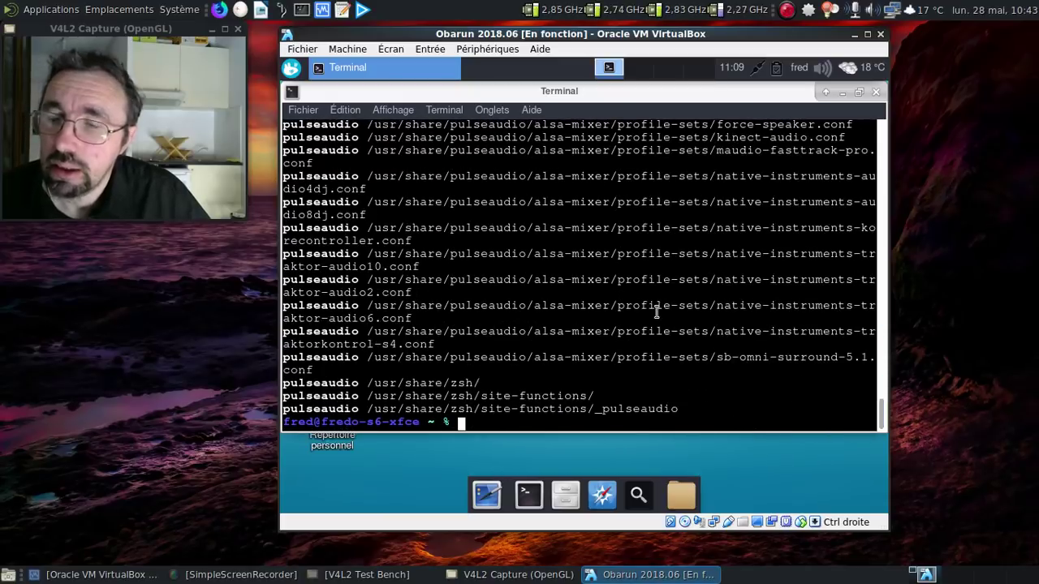
key("ctrl+l")
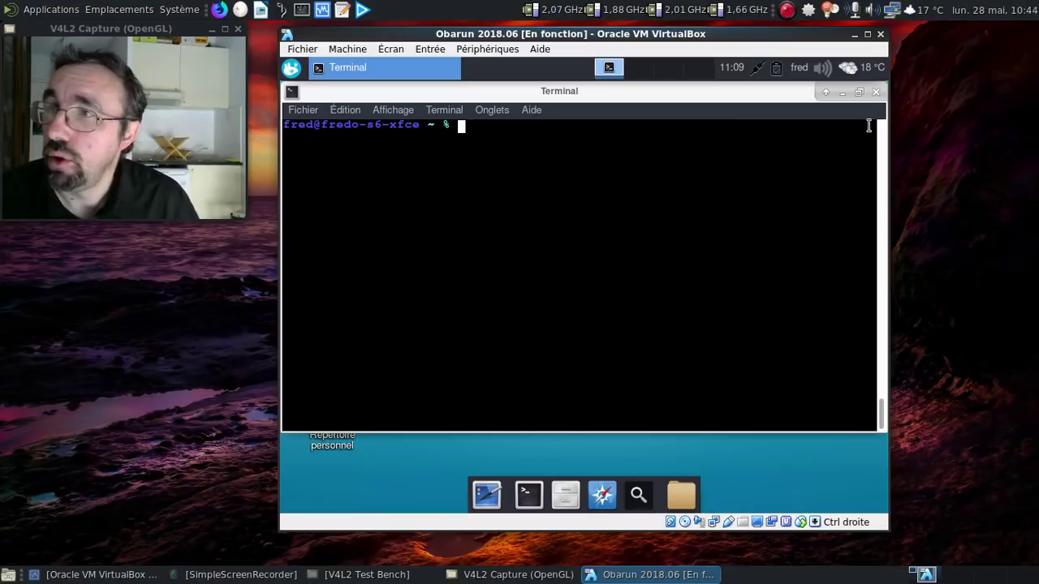
left_click(876, 92)
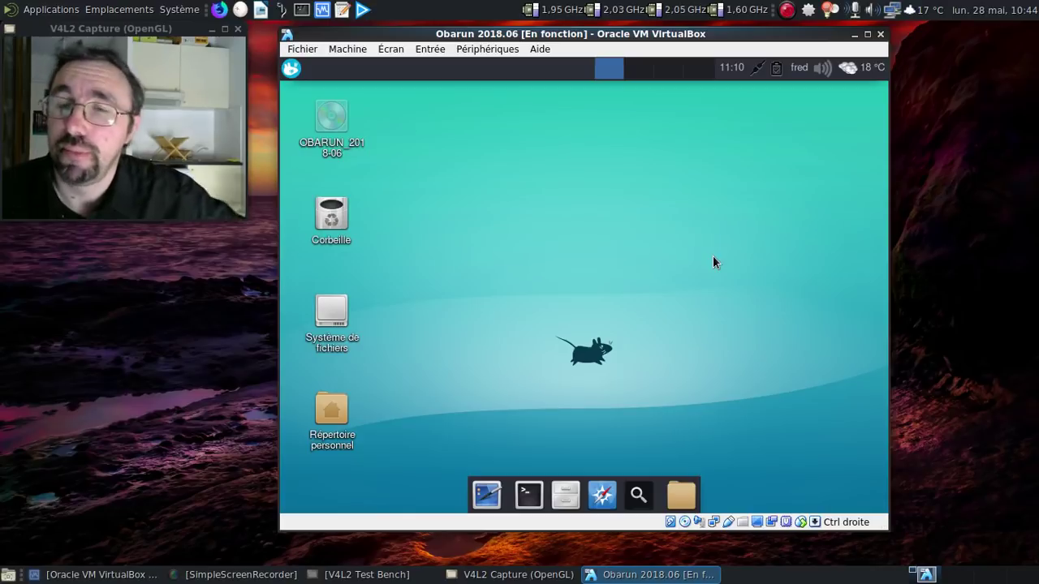
Run "pacopts" without arguments in a new terminal and read through its usage and options
left_click(528, 494)
type("sudo")
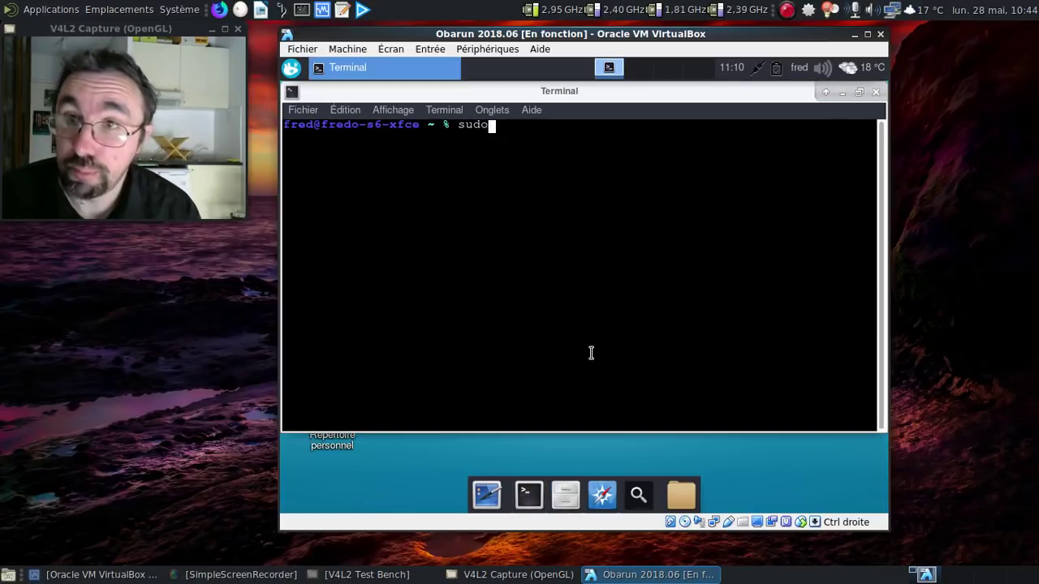
key("BackSpace")
key("BackSpace")
key("BackSpace")
key("BackSpace")
key("BackSpace")
type("pac")
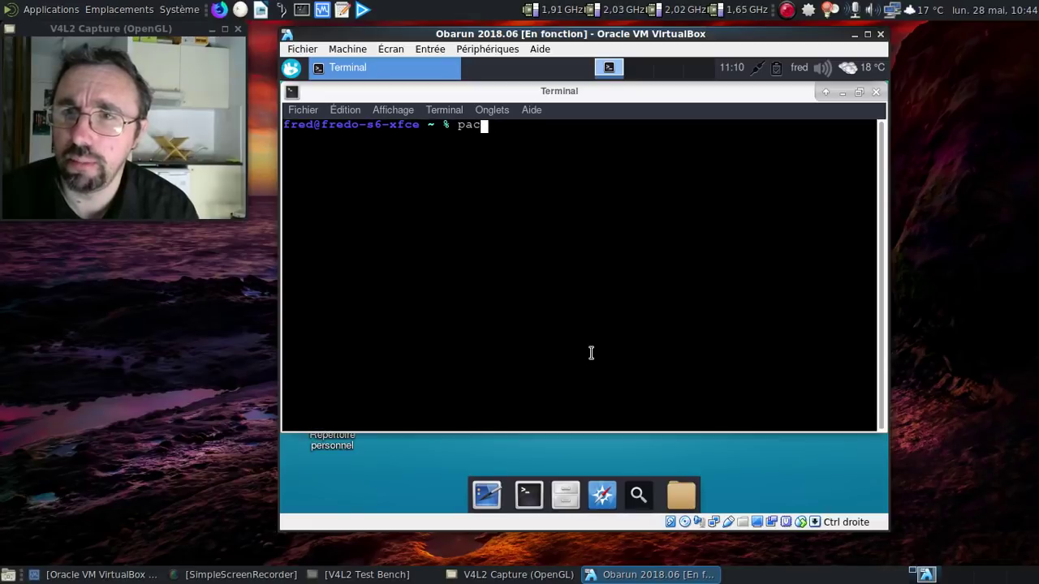
type("opts")
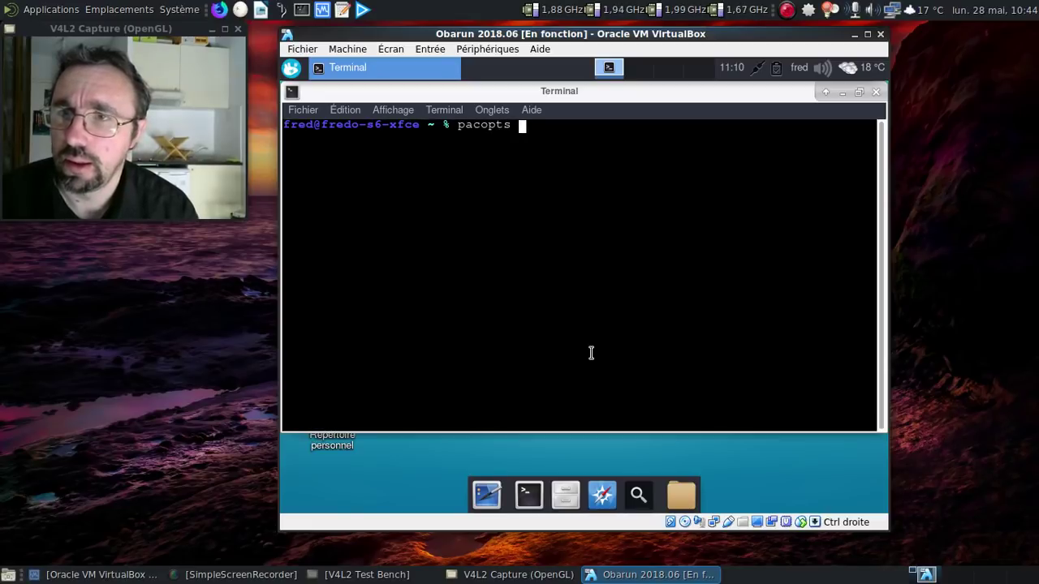
key("Return")
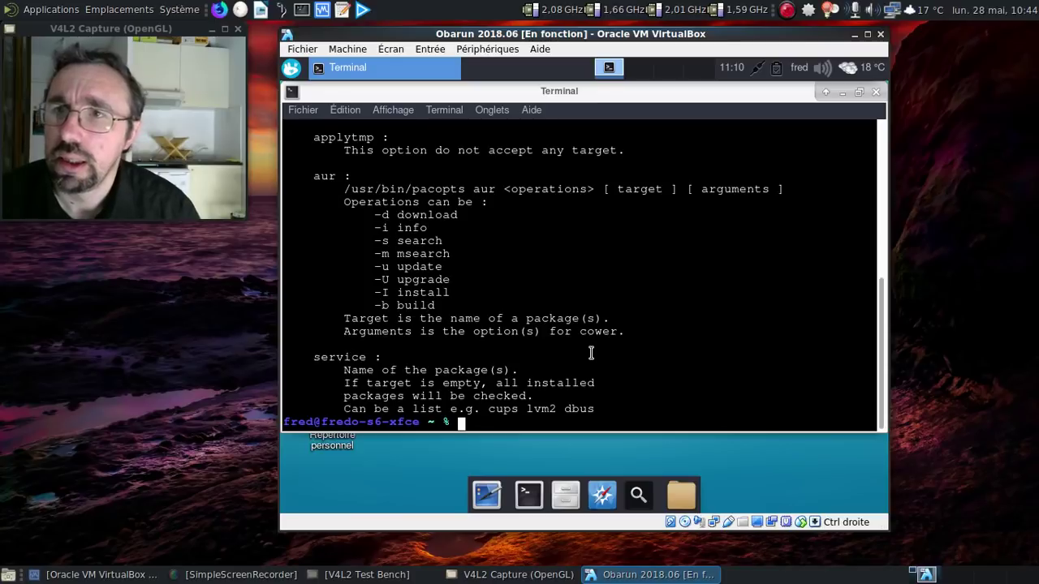
scroll(637, 263, "up", 8)
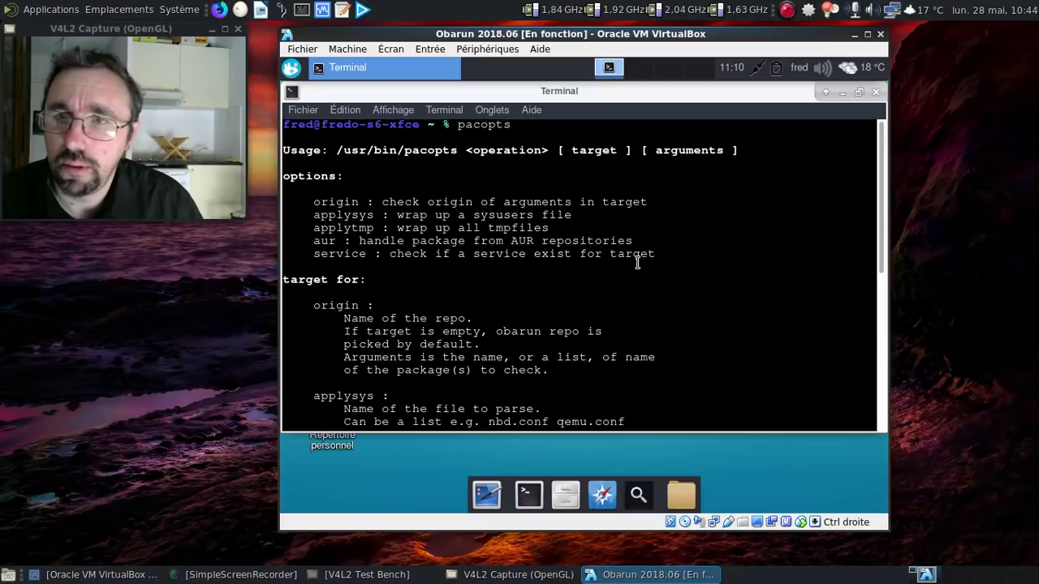
scroll(637, 262, "down", 8)
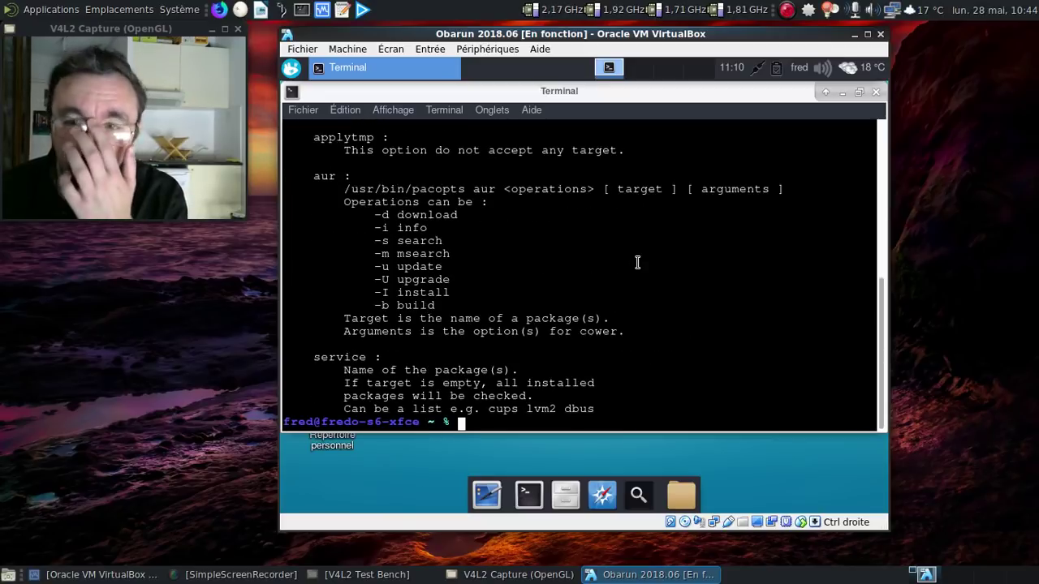
Try "pacopts libreoffice-fresh-fr" as the regular user
type("paco")
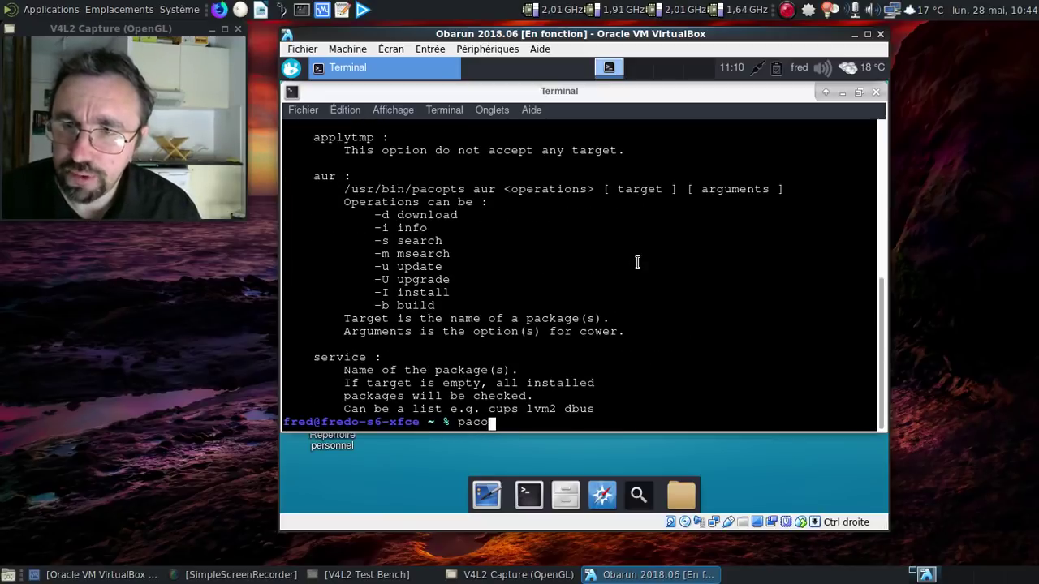
type("tps")
key("BackSpace")
key("BackSpace")
key("BackSpace")
type("pts ")
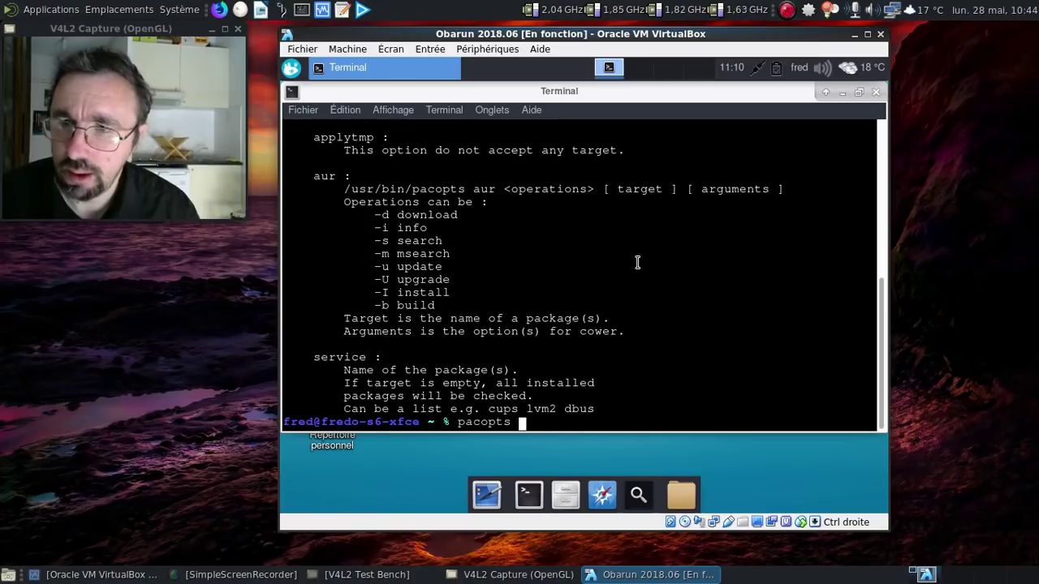
type("libreoffice-res")
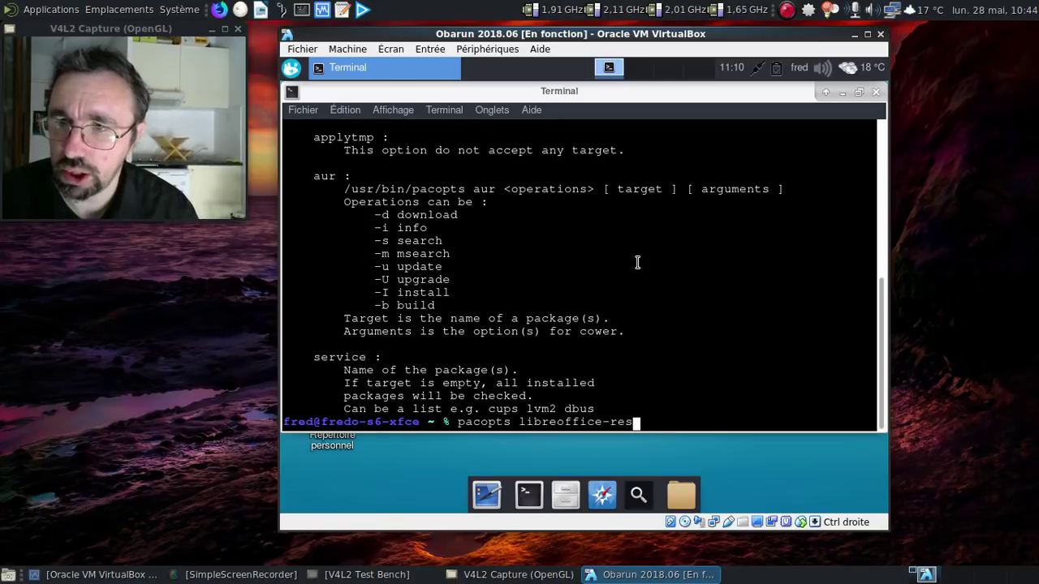
key("BackSpace")
key("BackSpace")
key("BackSpace")
type("fresh*s")
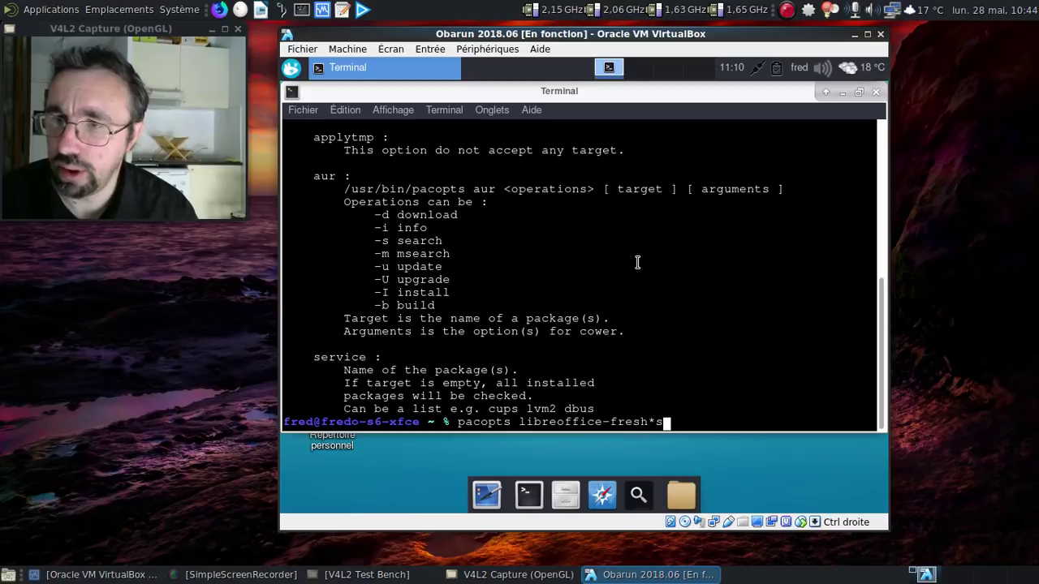
key("BackSpace")
key("BackSpace")
type("-fr")
key("Return")
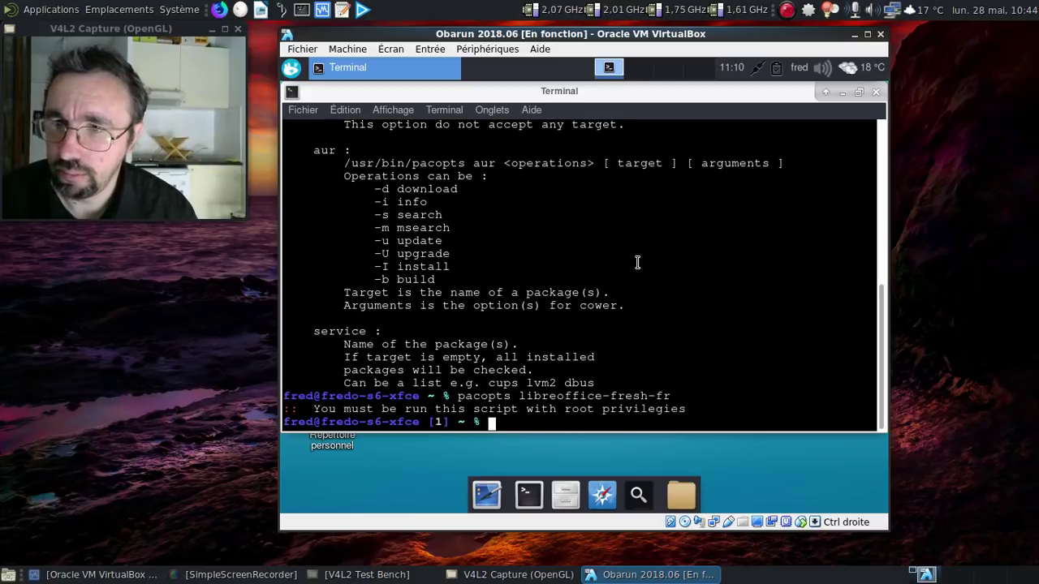
Try "sudo pacopts libreoffice-fresh-fr" with root rights, entering the account password
key("Up")
key("Home")
type("sudo")
key("Return")
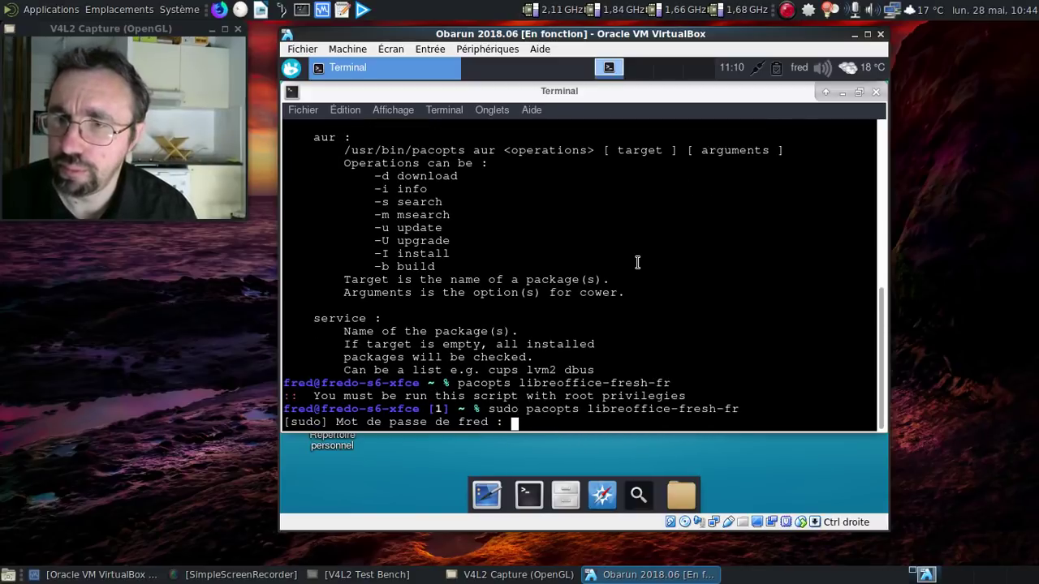
key("Return")
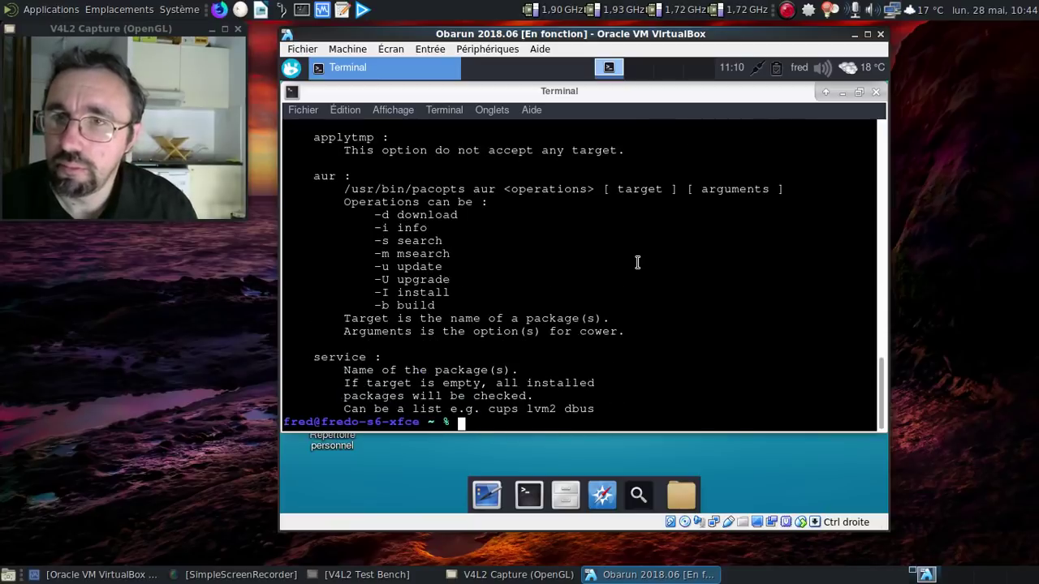
Try "sudo pacopts install libreoffice-fresh-fr" by adding the install operation to the previous command
key("Up")
key("Home")
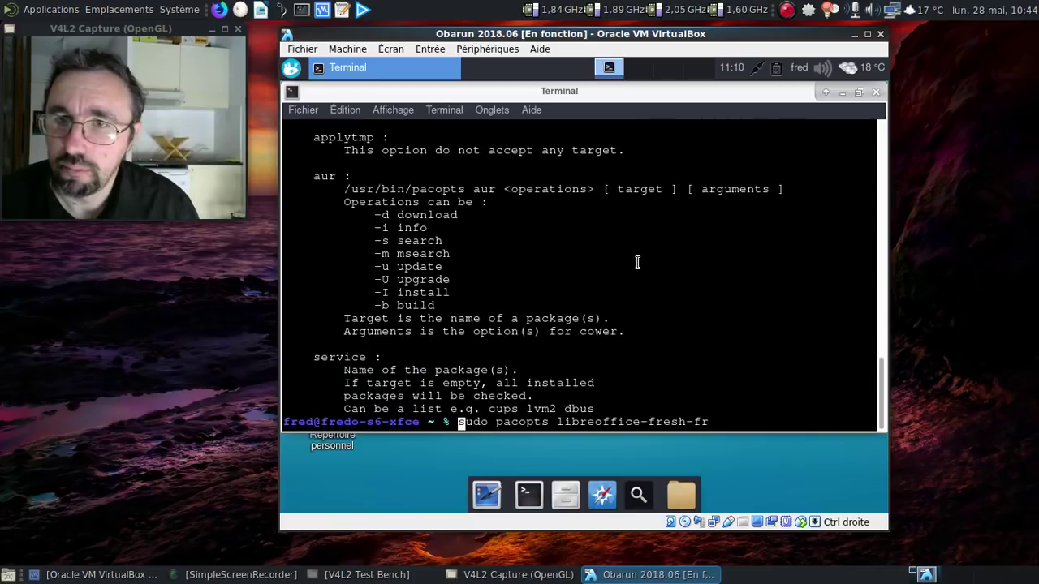
key("Right")
key("Right")
key("Right")
key("Right")
key("Right")
key("Right")
key("Right")
key("Right")
key("Right")
key("Right")
key("Right")
key("Right")
key("Right")
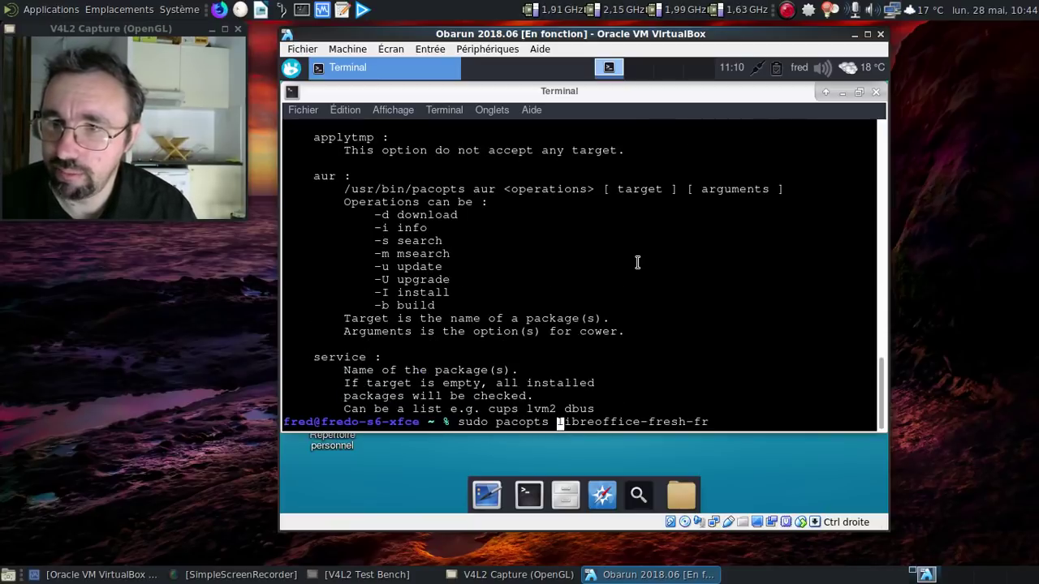
type("install")
key("Return")
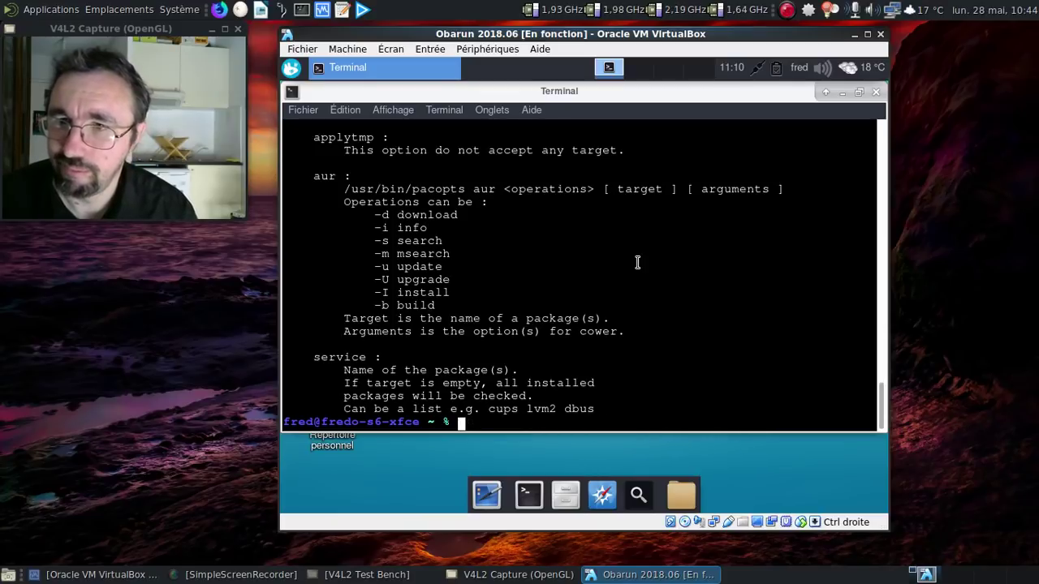
Install French LibreOffice by running "sudo pacman -S libreoffice-fresh-fr" and accepting the proposed installation
scroll(637, 262, "up", 8)
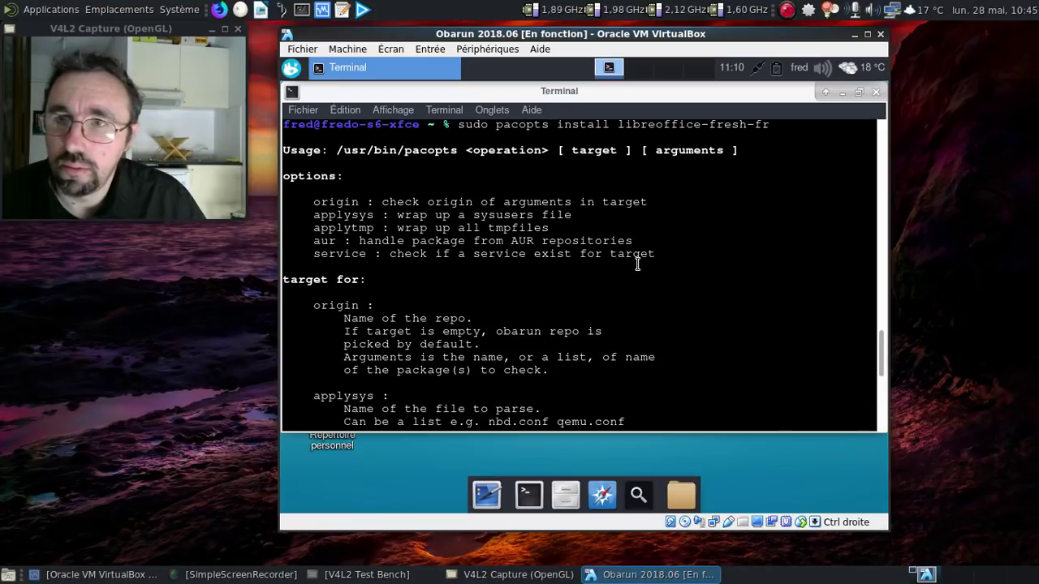
scroll(637, 264, "down", 3)
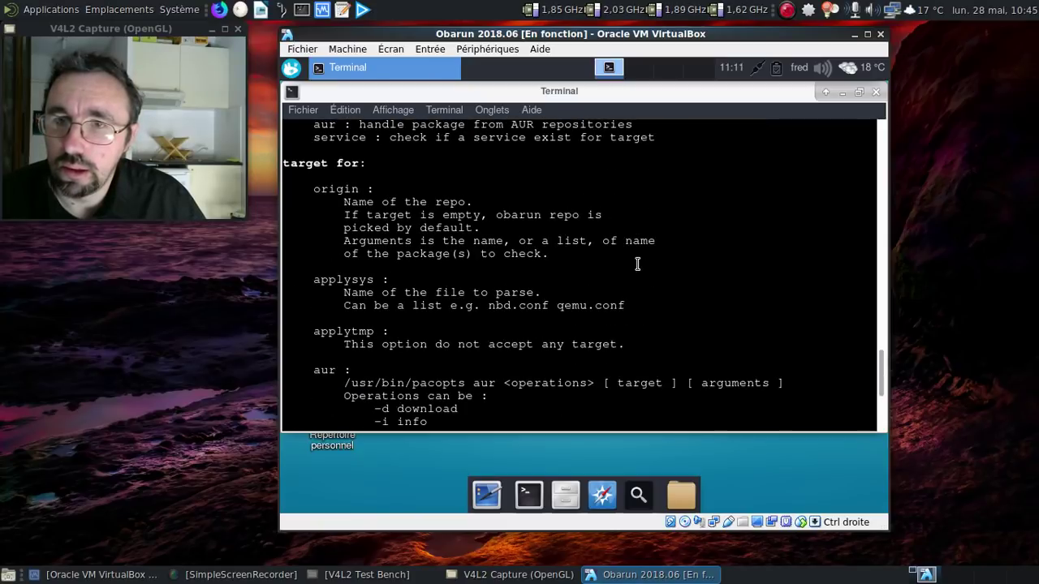
scroll(637, 264, "down", 1)
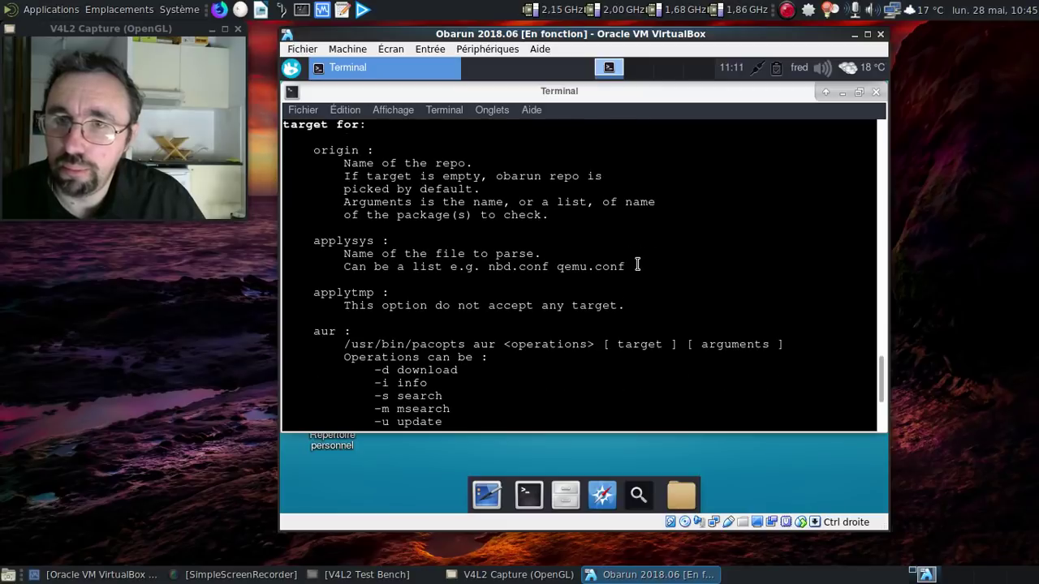
scroll(637, 264, "down", 4)
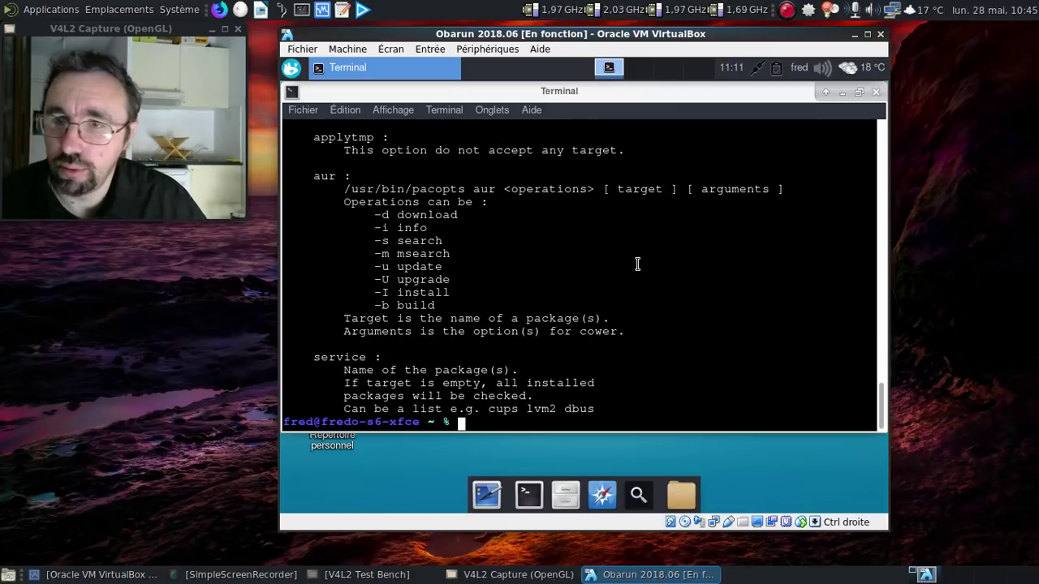
key("Up")
key("Home")
key("Right")
key("Right")
key("Right")
key("Right")
key("Right")
key("Right")
key("Right")
key("Right")
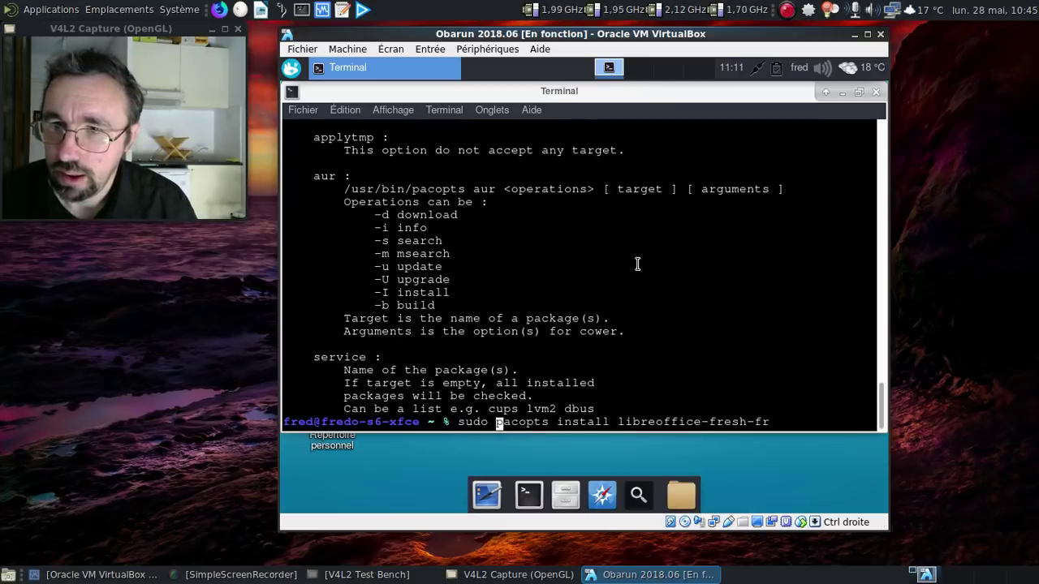
key("Delete")
key("Delete")
key("Delete")
key("Delete")
key("Delete")
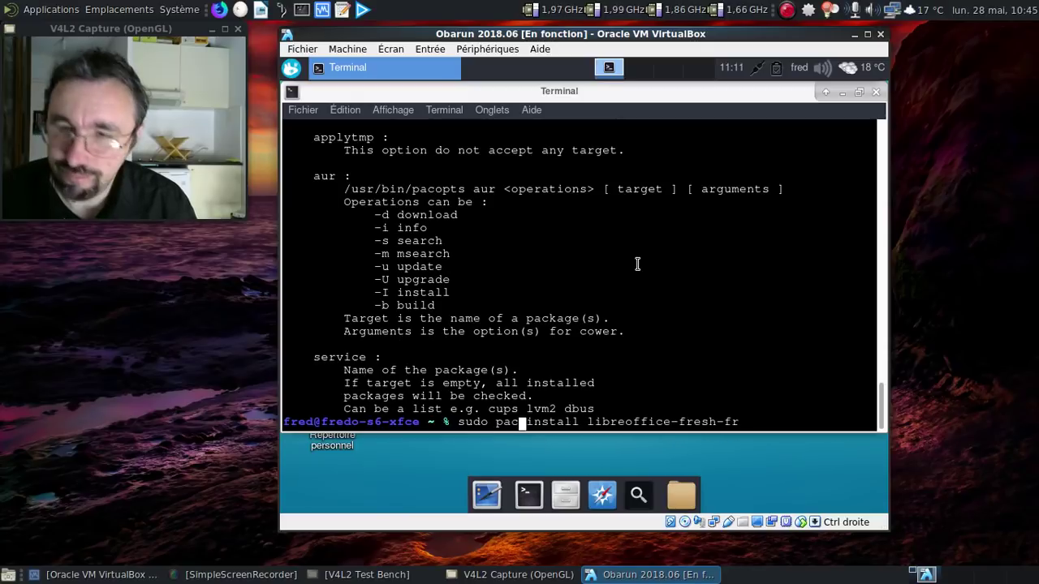
type("man")
key("Delete")
key("Delete")
key("Delete")
key("Delete")
key("Delete")
key("Delete")
key("Delete")
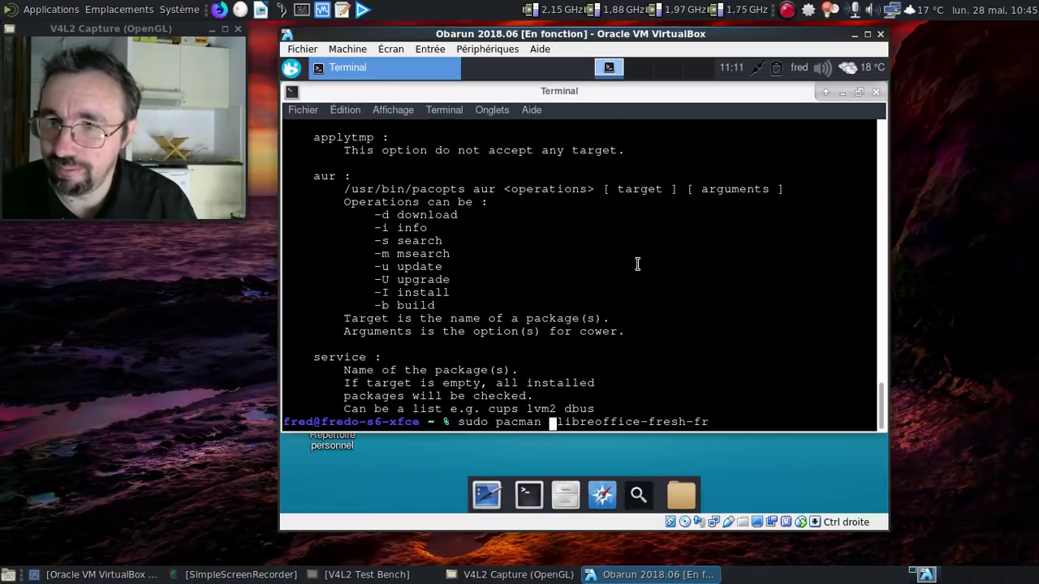
type("-S")
key("Return")
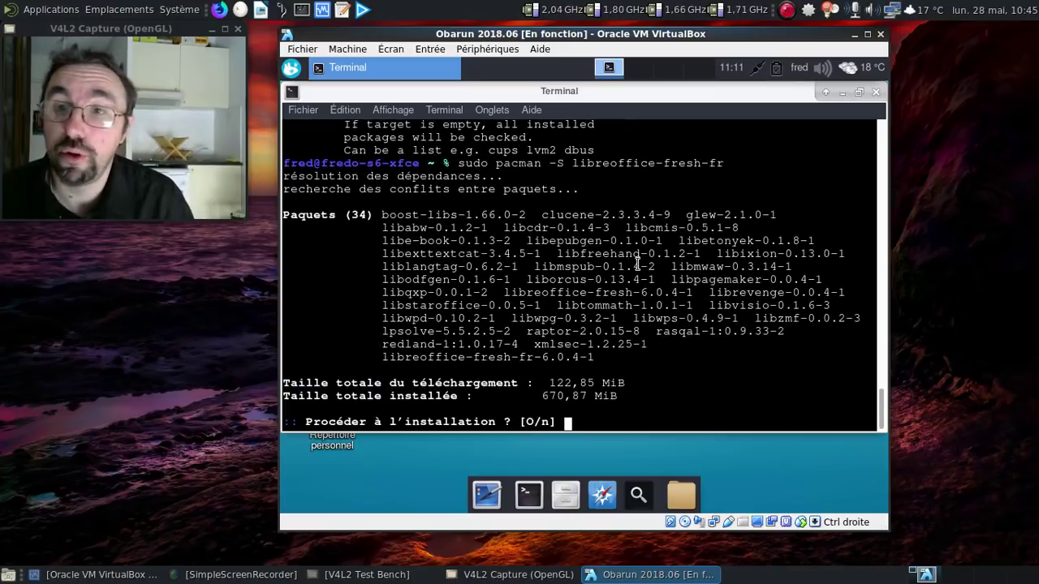
key("Return")
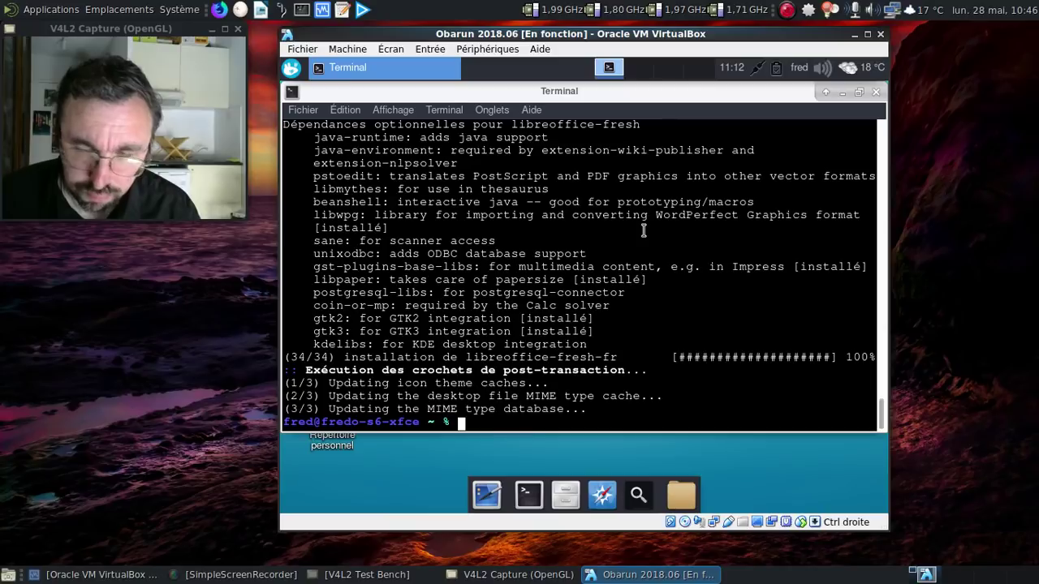
Try to synchronize the system clock by running "sudo ntpdate fr.pool.ntp.org"
type("sudo ntp")
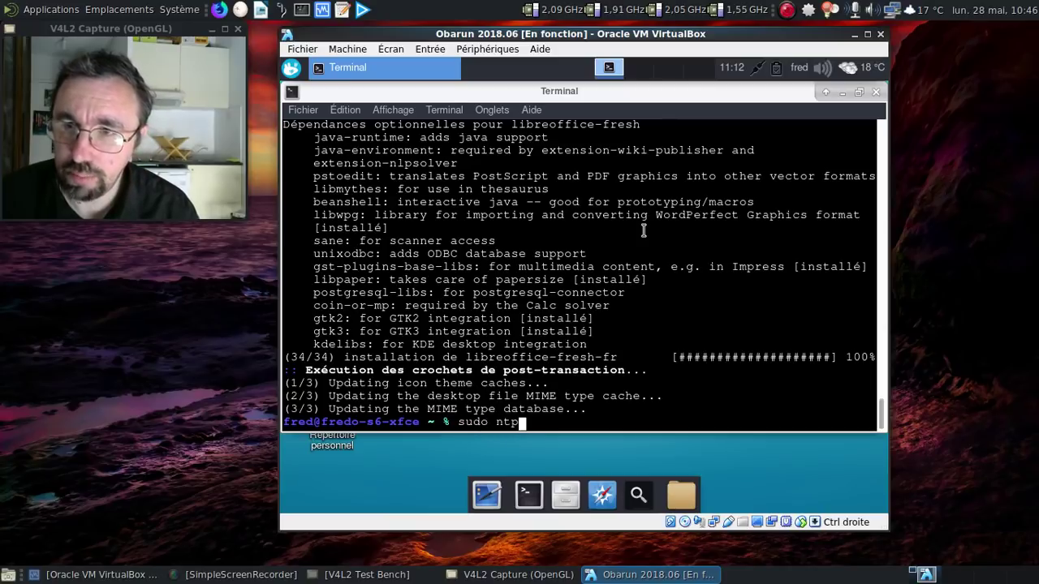
type("date fr.")
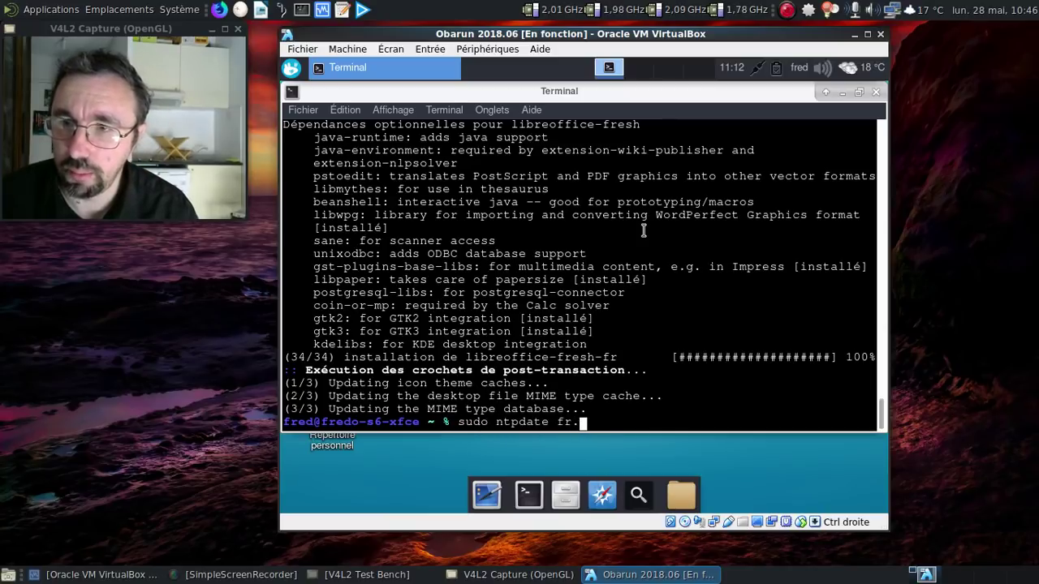
type("pool.ntp.org")
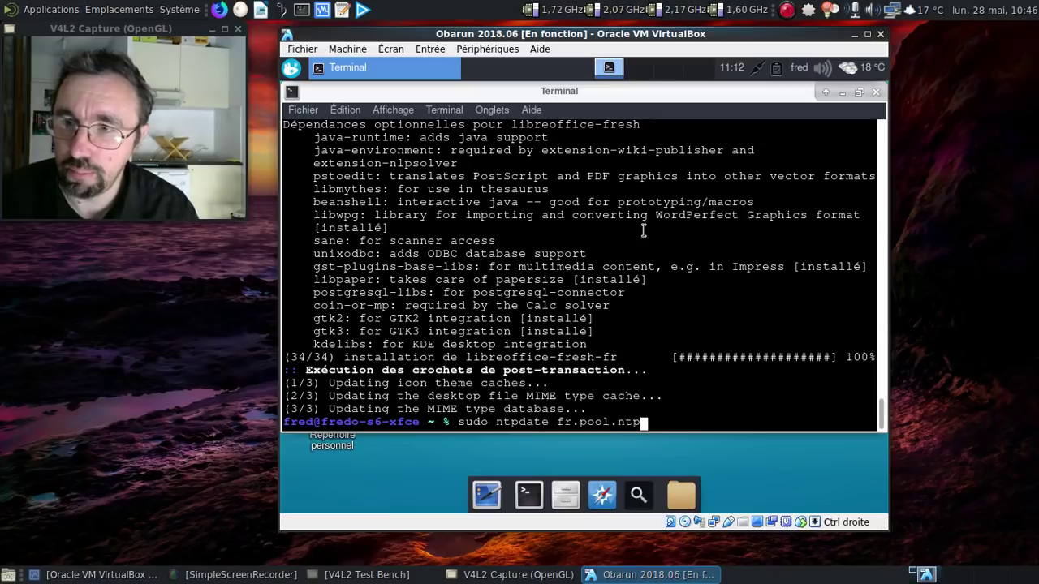
key("Return")
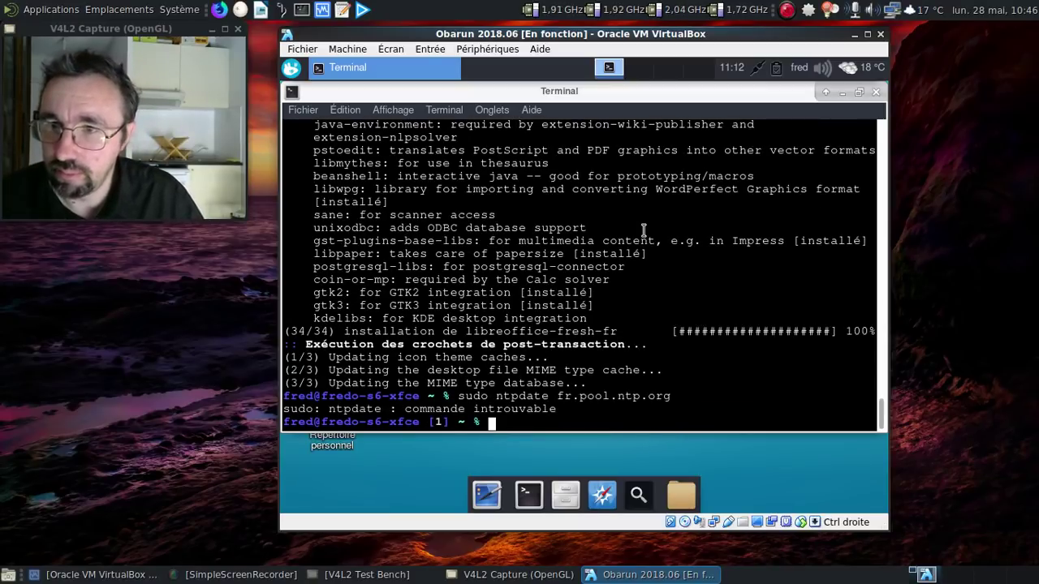
Search the package repositories for ntp with "pacman -Ss" and look through the matching packages
key("Up")
key("Up")
key("Down")
key("Down")
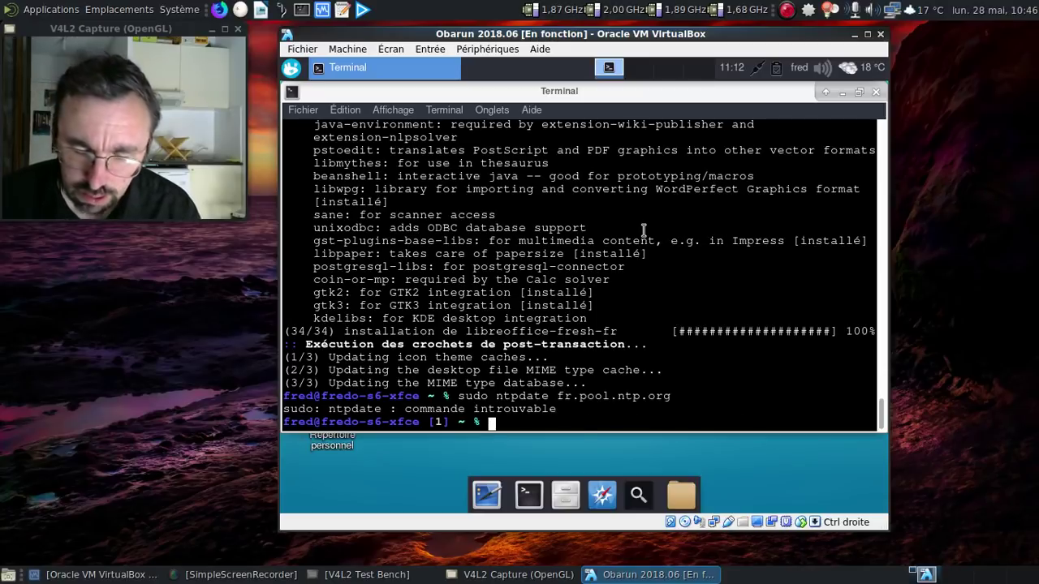
type("pacman -Ss")
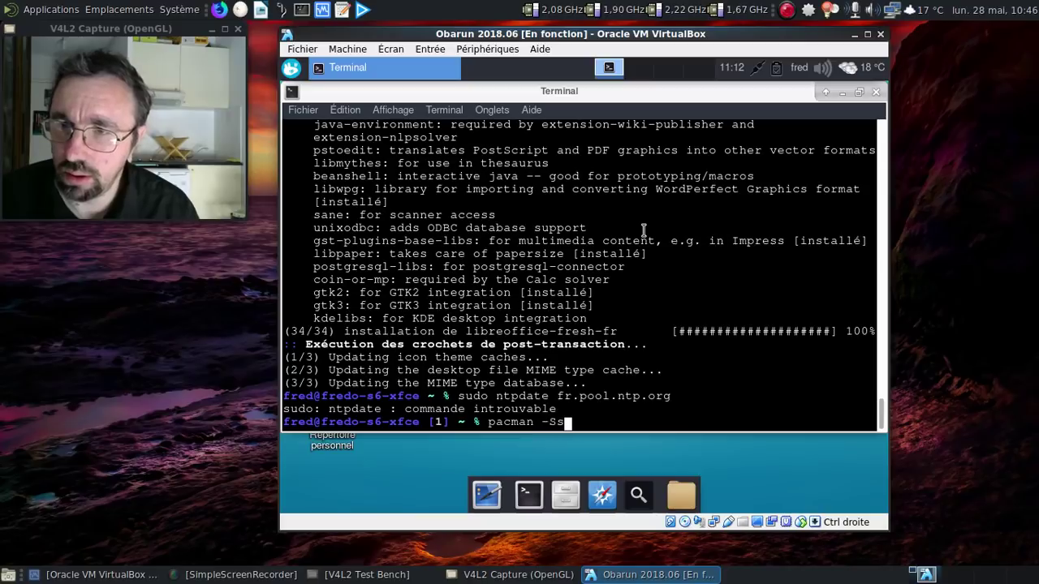
type(" ntp")
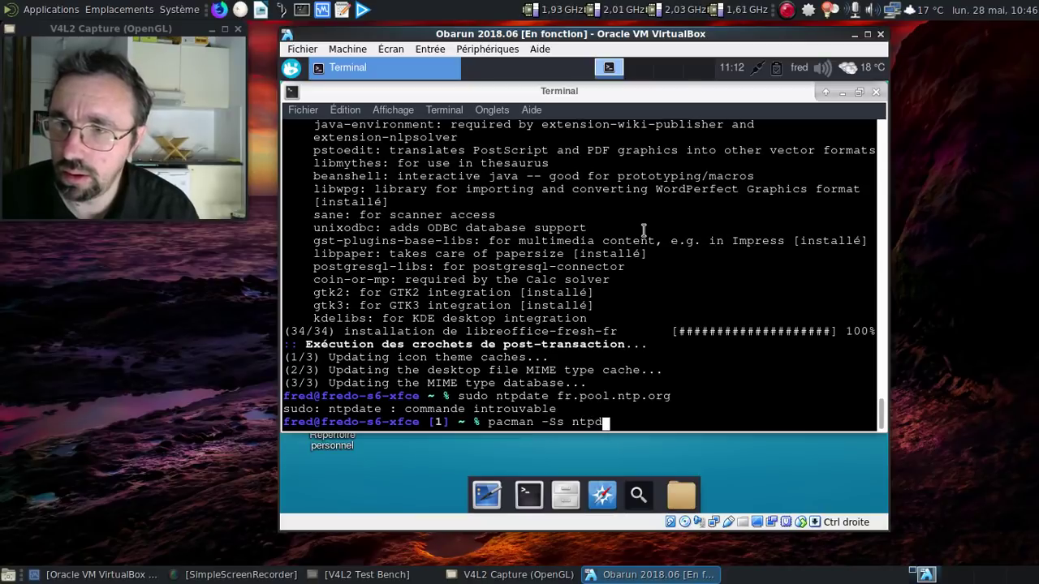
key("Return")
scroll(643, 231, "up", 3)
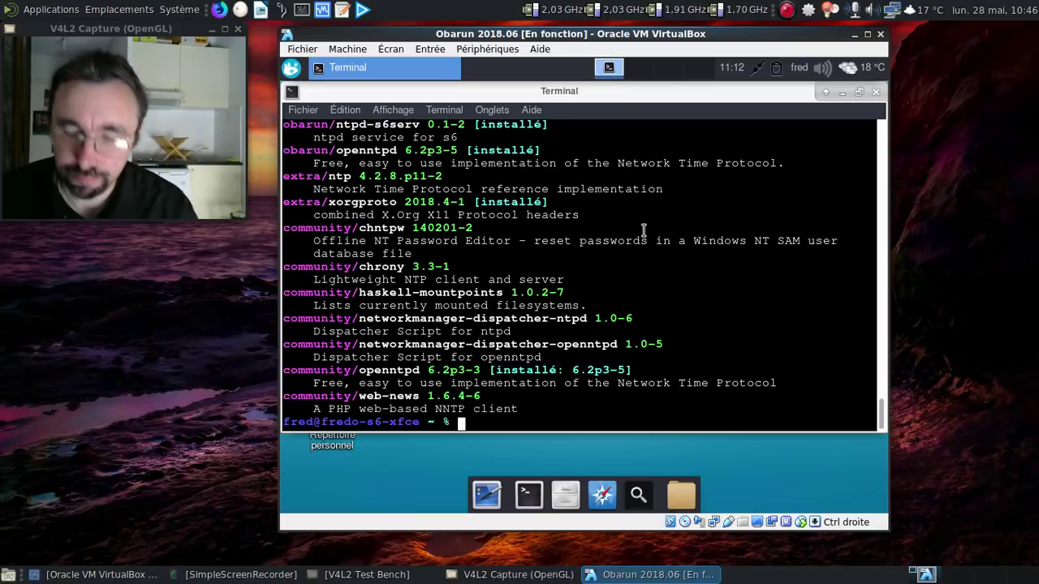
Try to open the manual page for openntpd with "man openntpd"
type("man op")
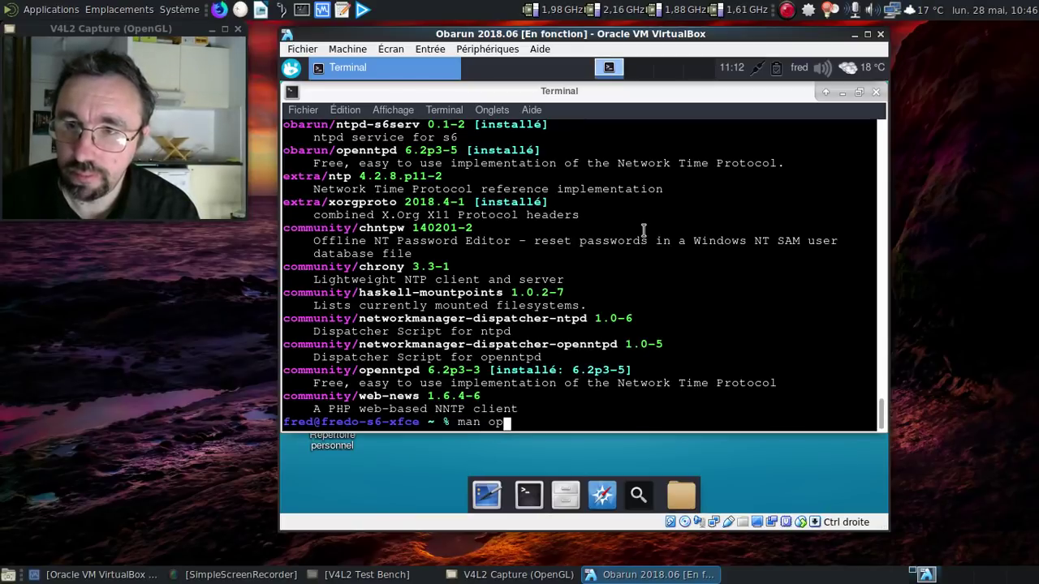
type("enn")
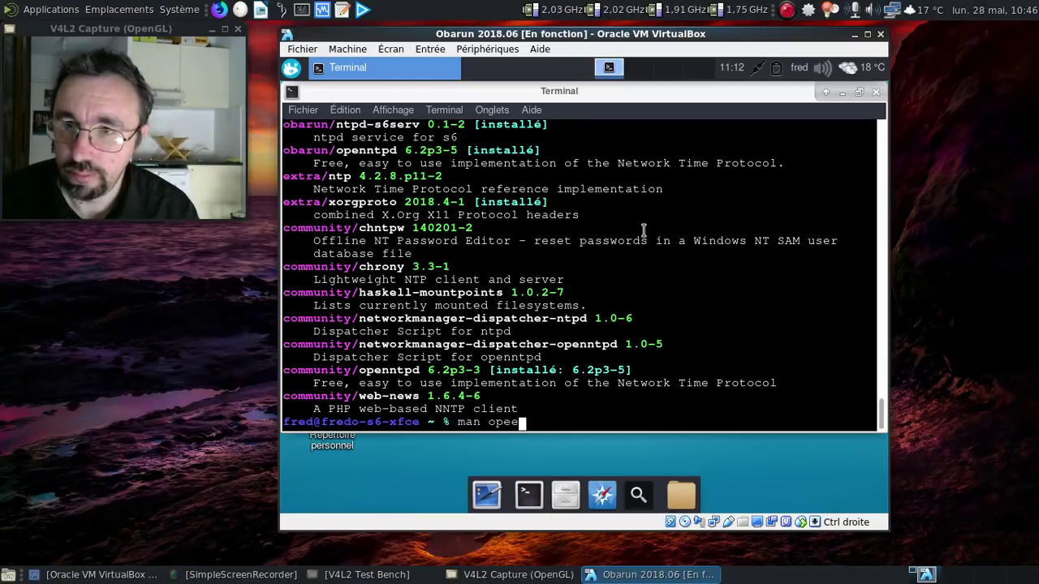
type("tpd")
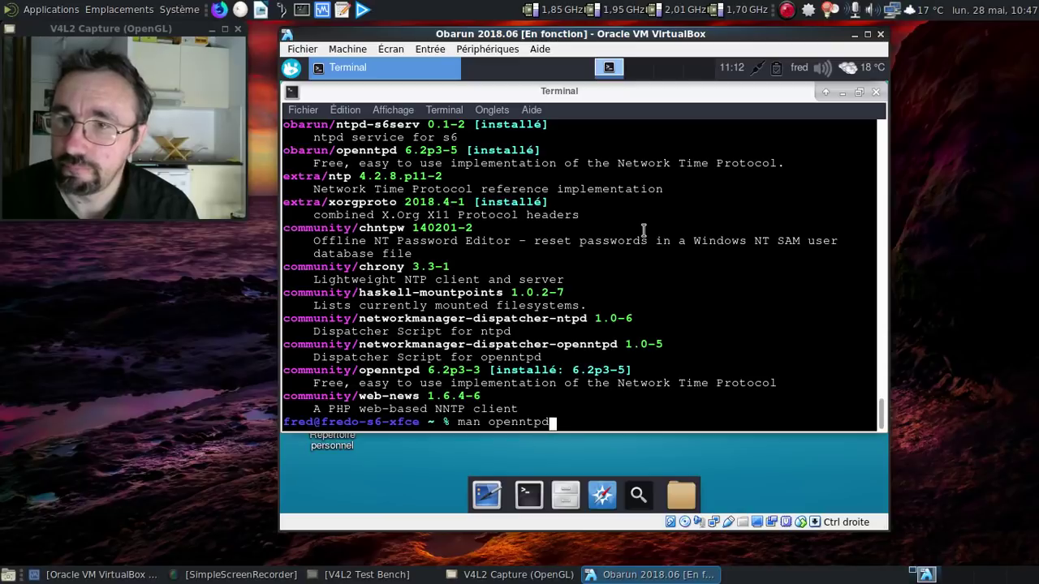
key("Return")
List the files belonging to the installed openntpd package by querying it with pacman
key("Up")
key("Home")
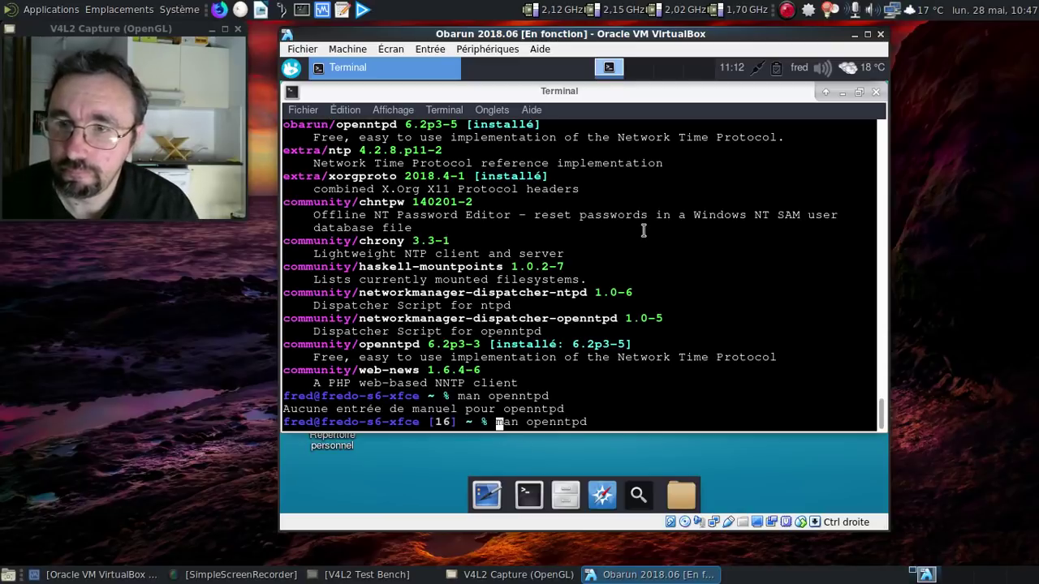
key("Delete")
key("Delete")
key("Delete")
key("Delete")
type("pacman -Qlm")
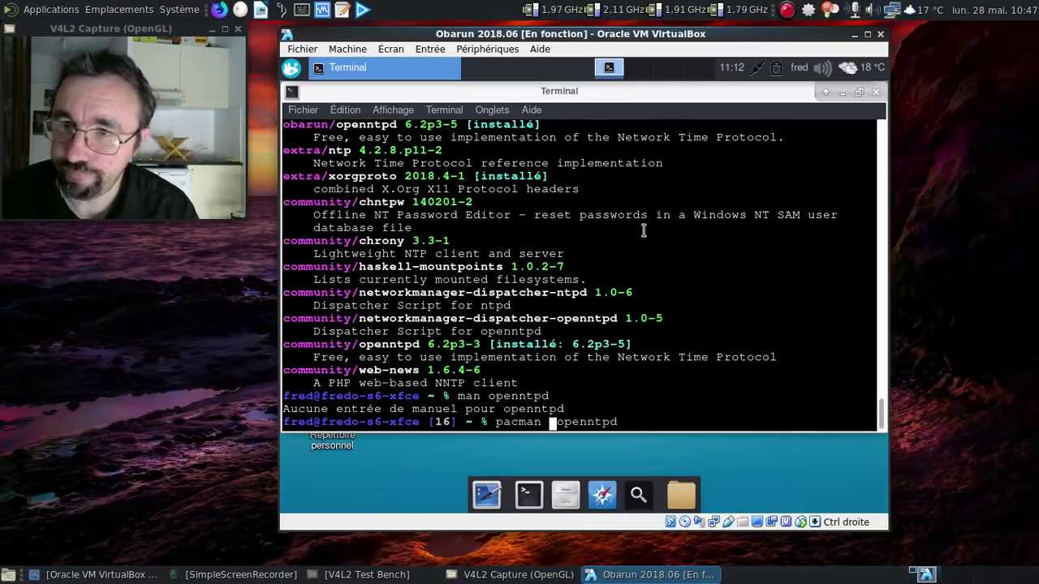
key("Return")
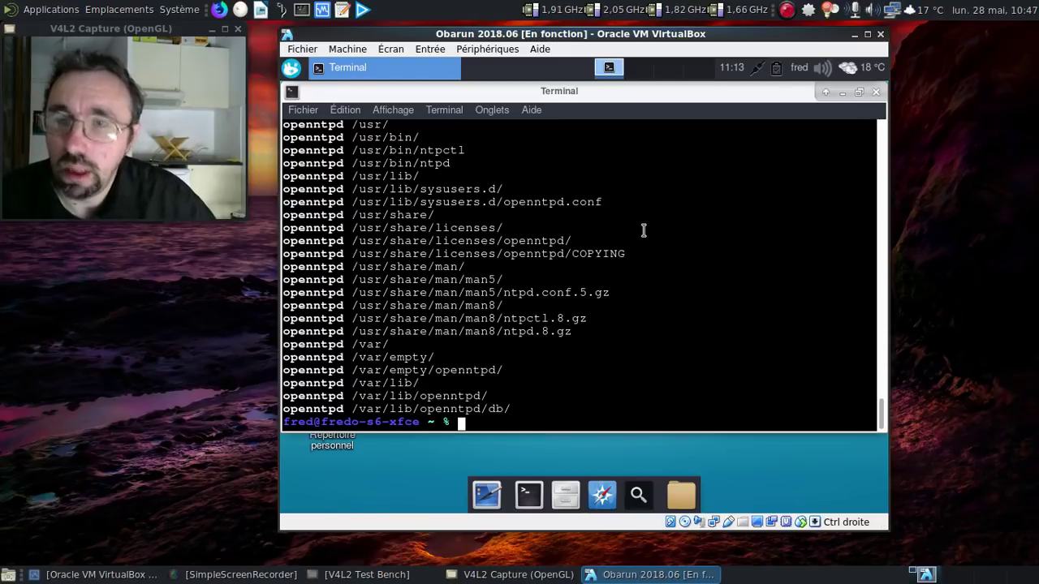
Run "ntpctl" without arguments to read its usage
type("ntpct")
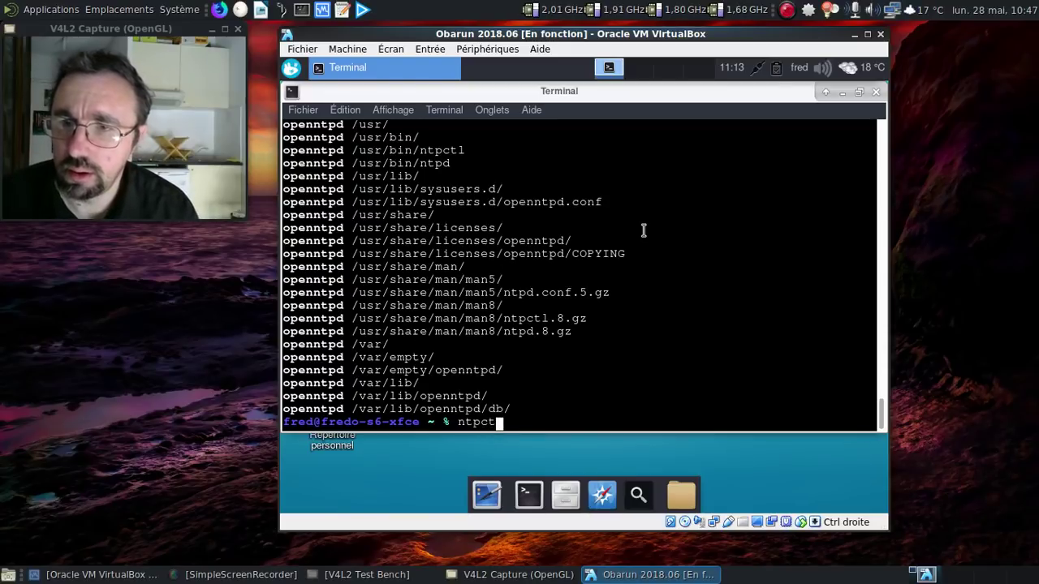
type("l")
key("Return")
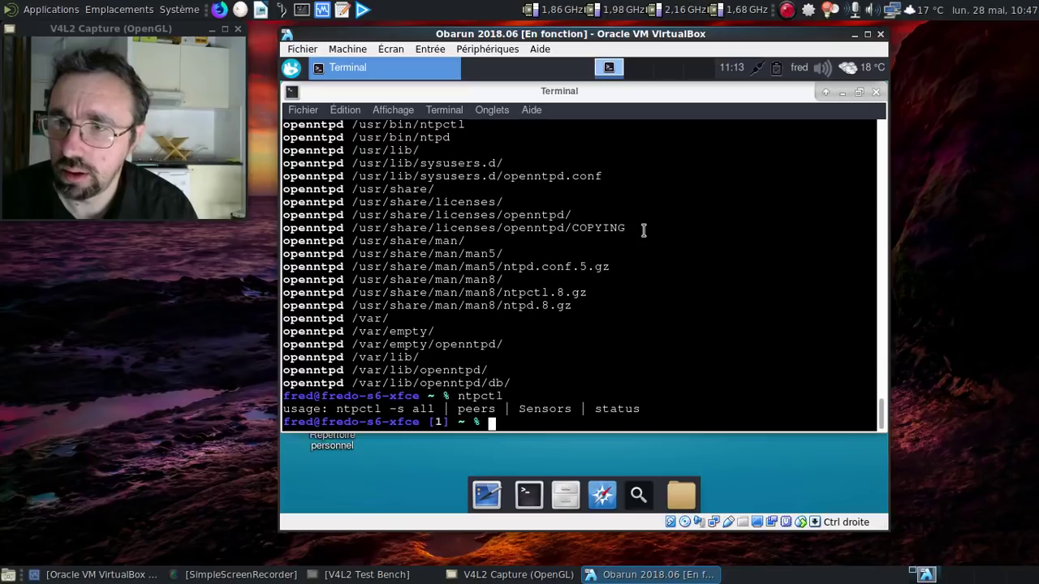
type("sudo")
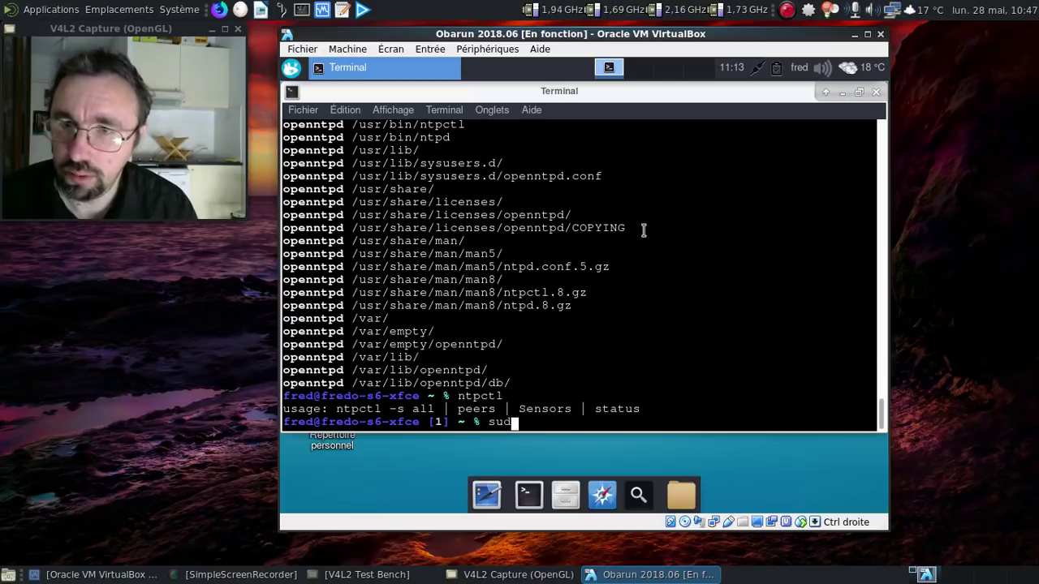
key("BackSpace")
key("BackSpace")
key("BackSpace")
key("BackSpace")
key("BackSpace")
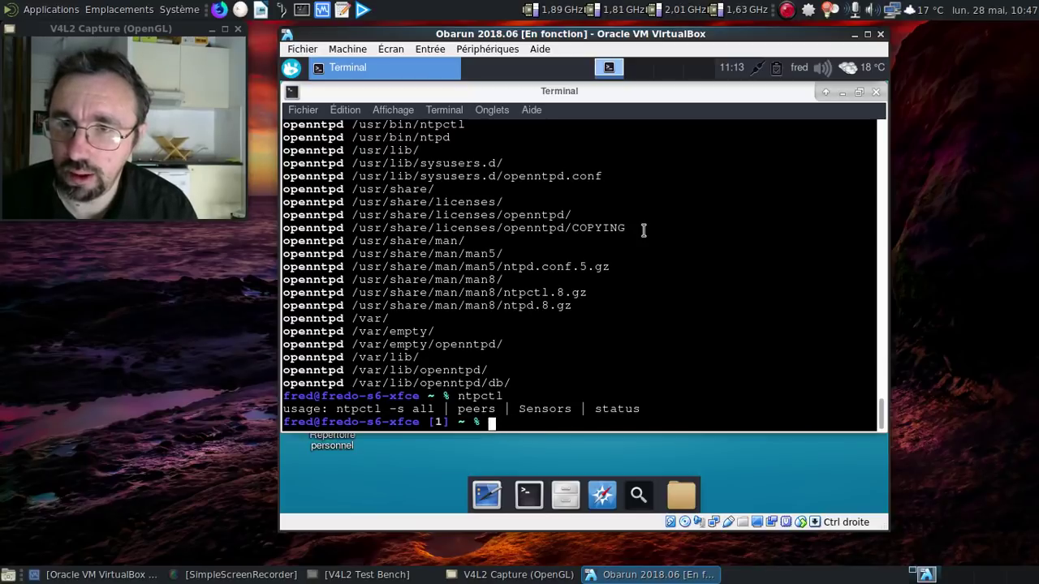
Try "ntpctl -s all" as the regular user to query the full time synchronization status
key("Up")
key("End")
type("-s a")
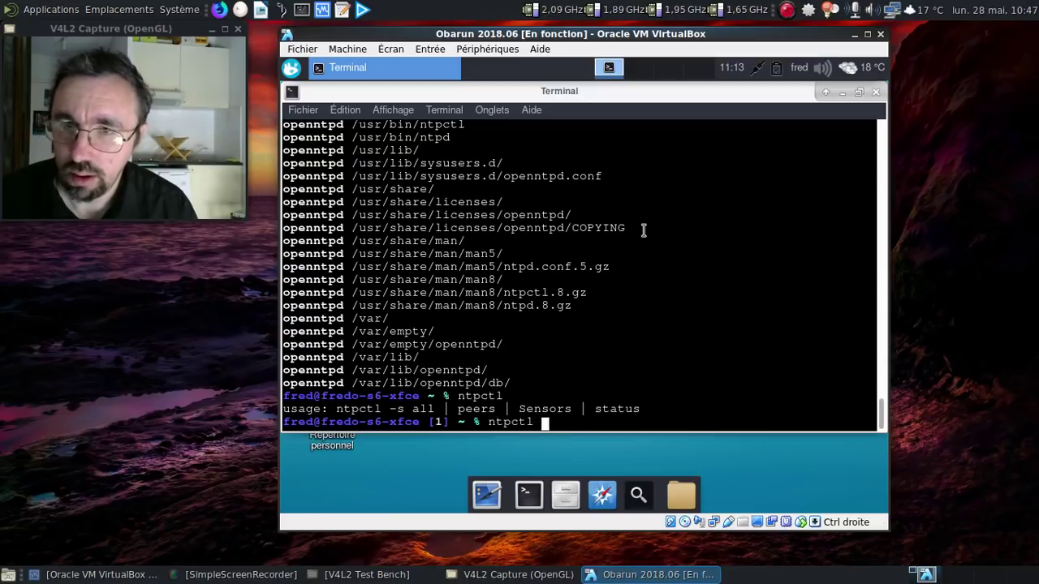
type("ll")
key("BackSpace")
key("BackSpace")
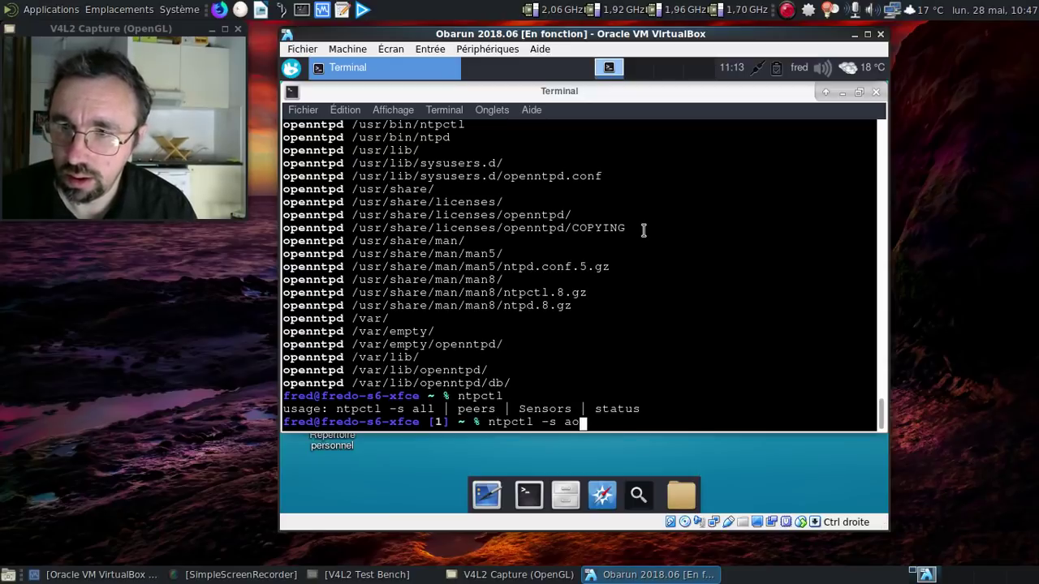
type("ll")
key("Return")
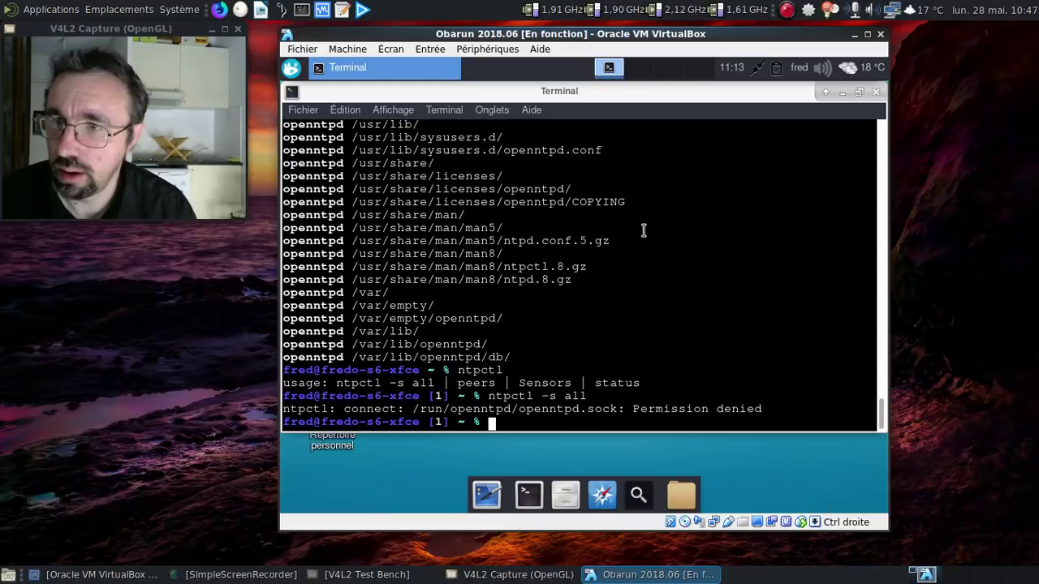
Repeat the time synchronization query with root rights using "sudo ntpctl -s all"
key("Up")
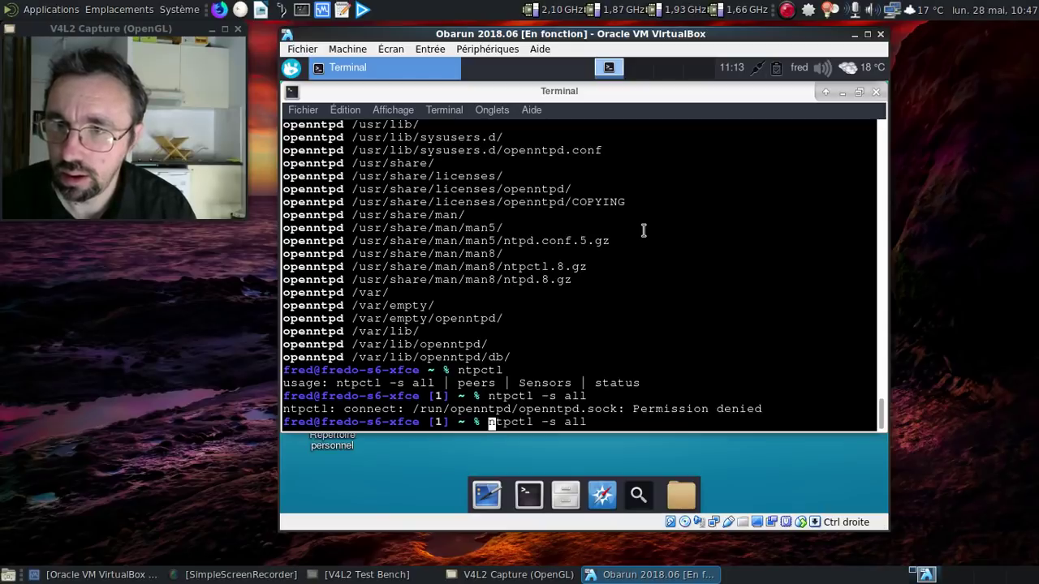
type("sudo")
key("Return")
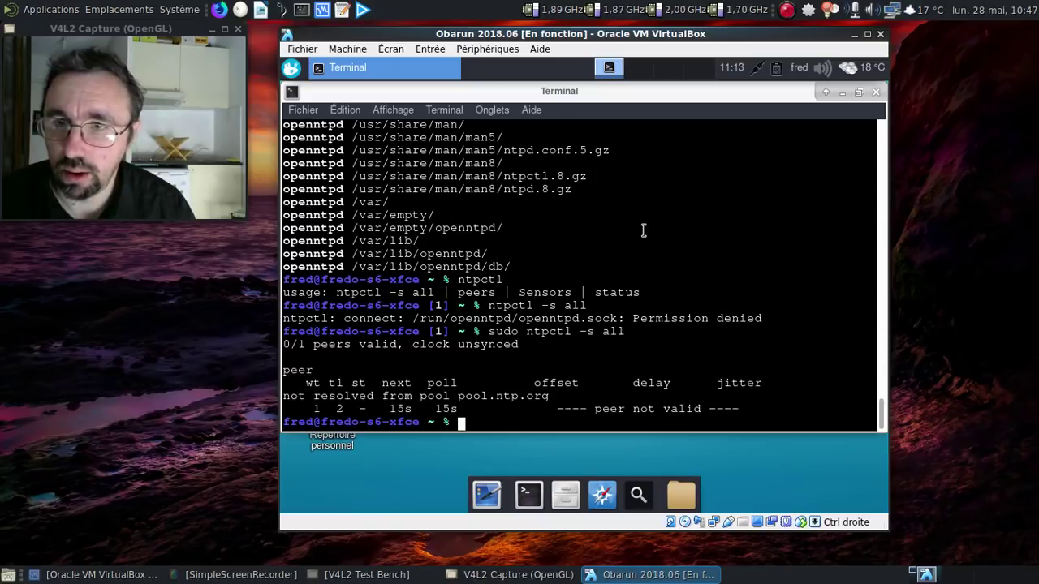
Open the manual page of ntpctl in the terminal with "man ntpctl"
type("man ")
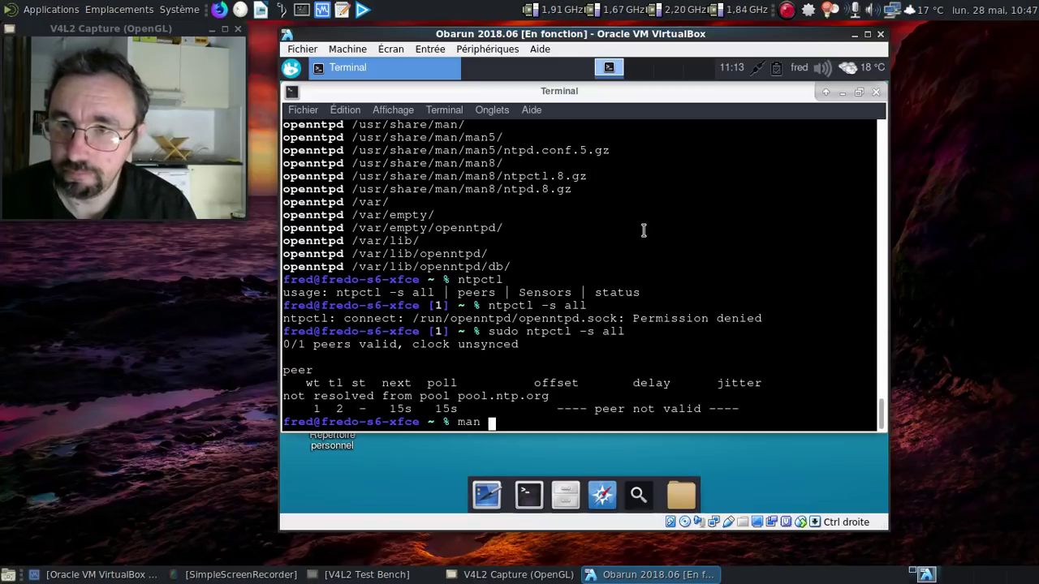
type("ntcptl")
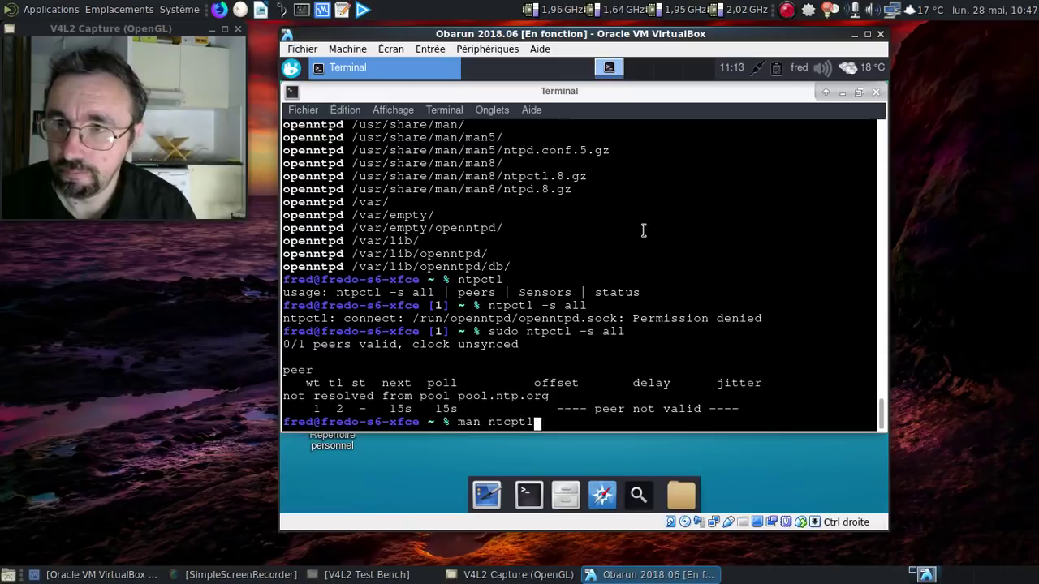
key("Left")
key("Left")
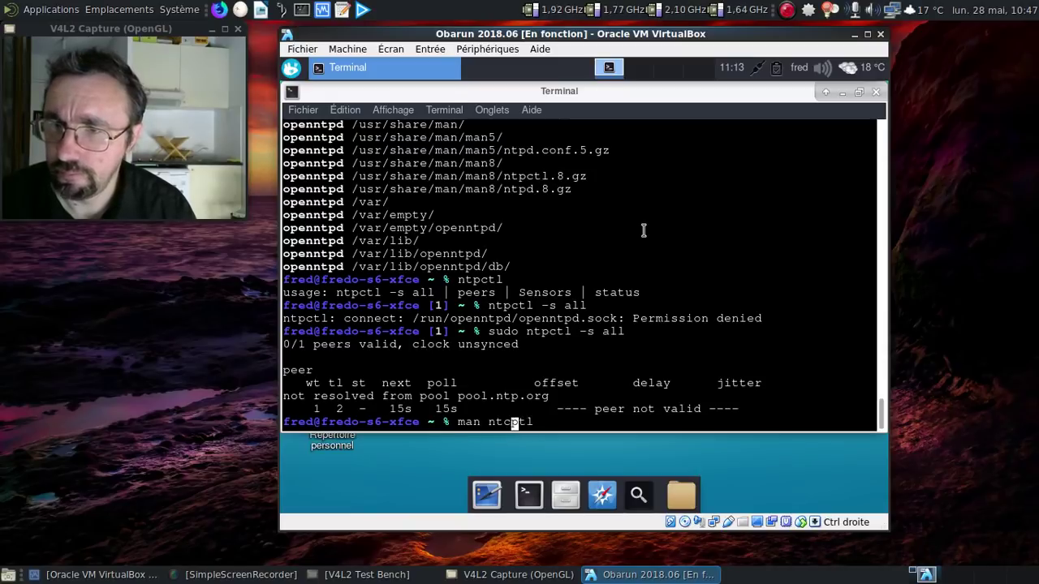
key("BackSpace")
key("Left")
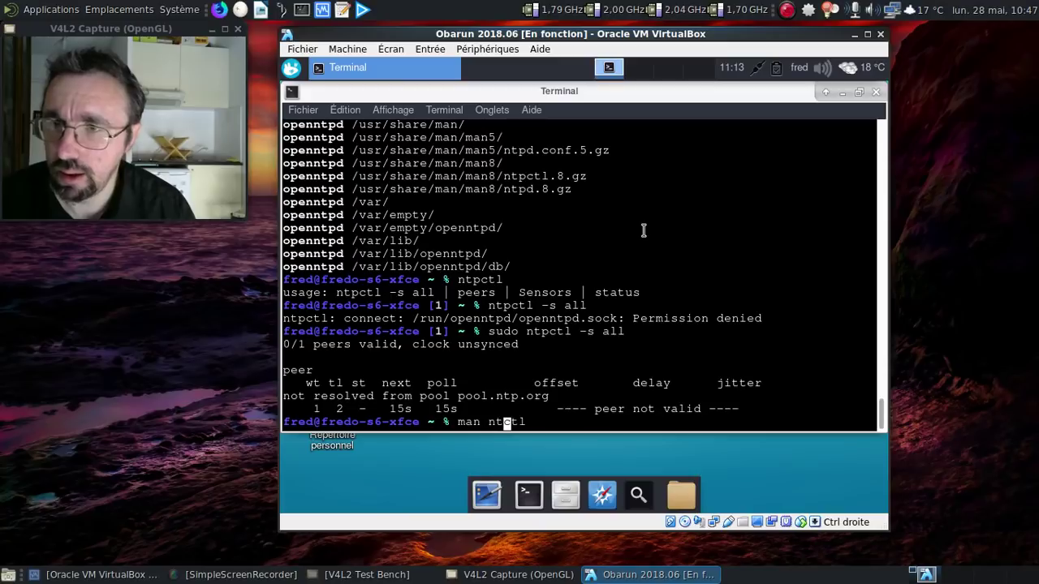
type("p")
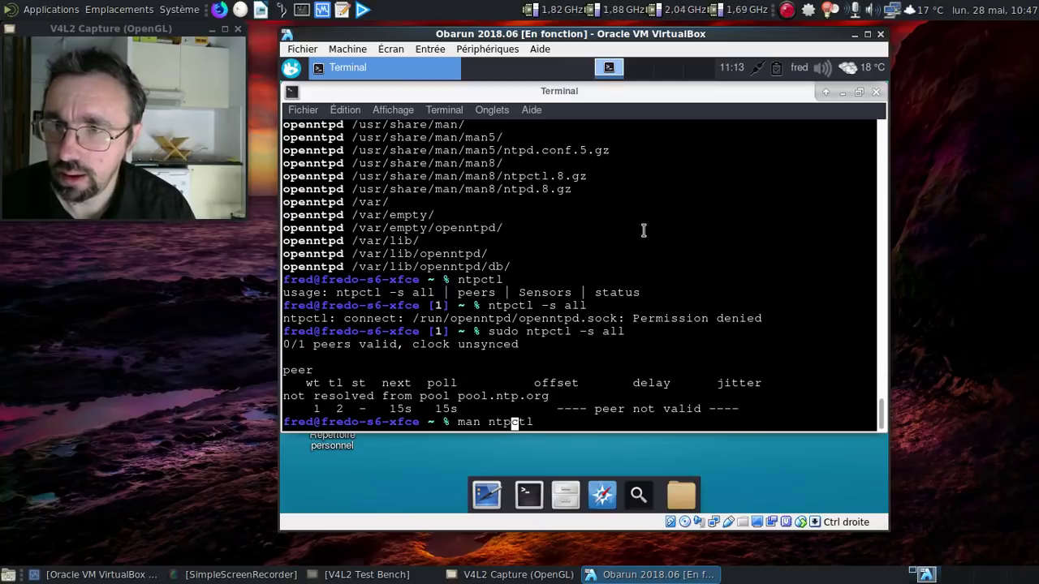
key("Return")
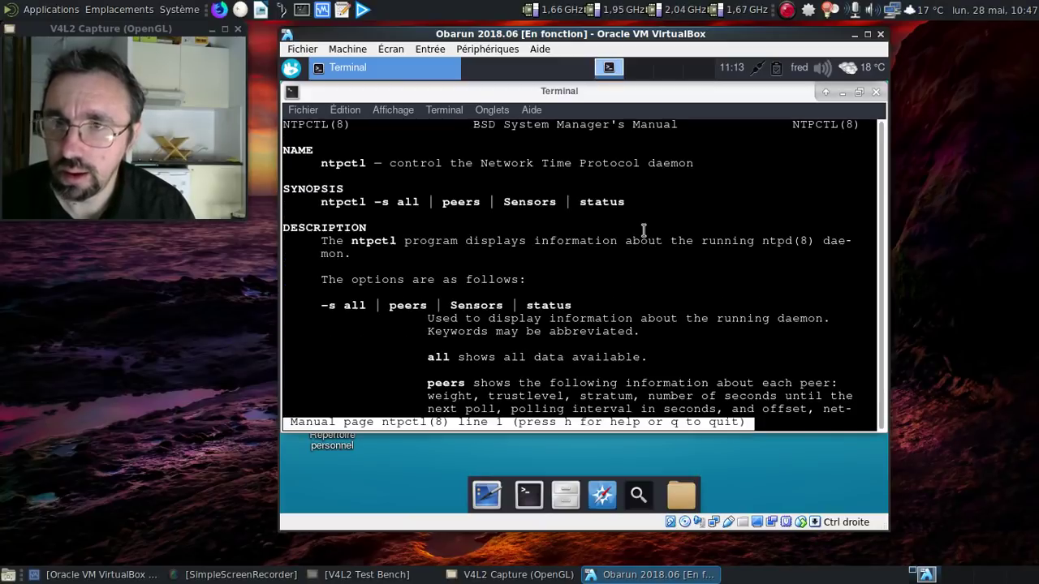
Read the ntpctl manual page through to its end, covering the all, peers, Sensors and status keywords, and quit it
scroll(644, 231, "down", 7)
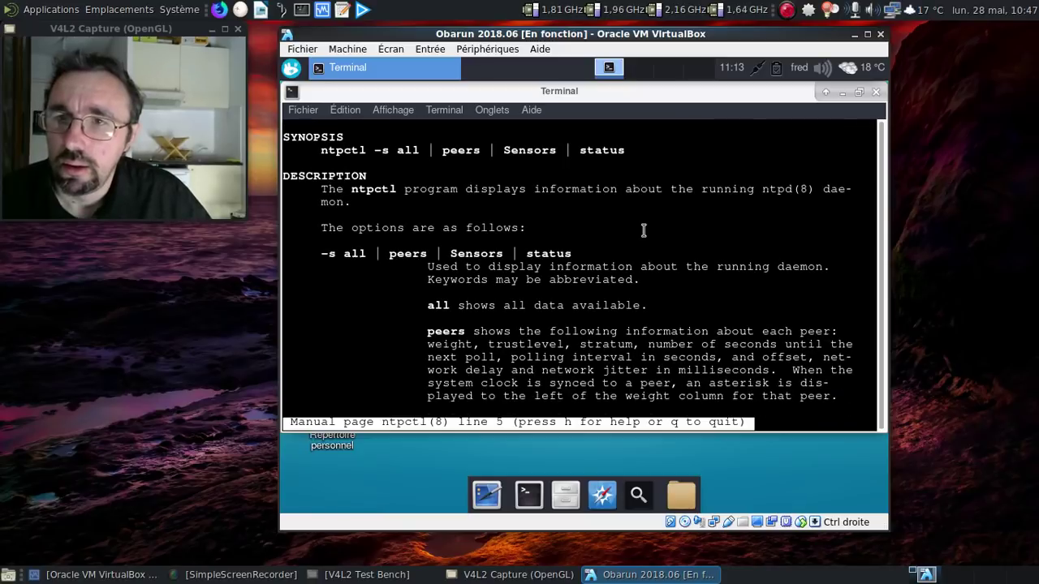
scroll(643, 232, "down", 3)
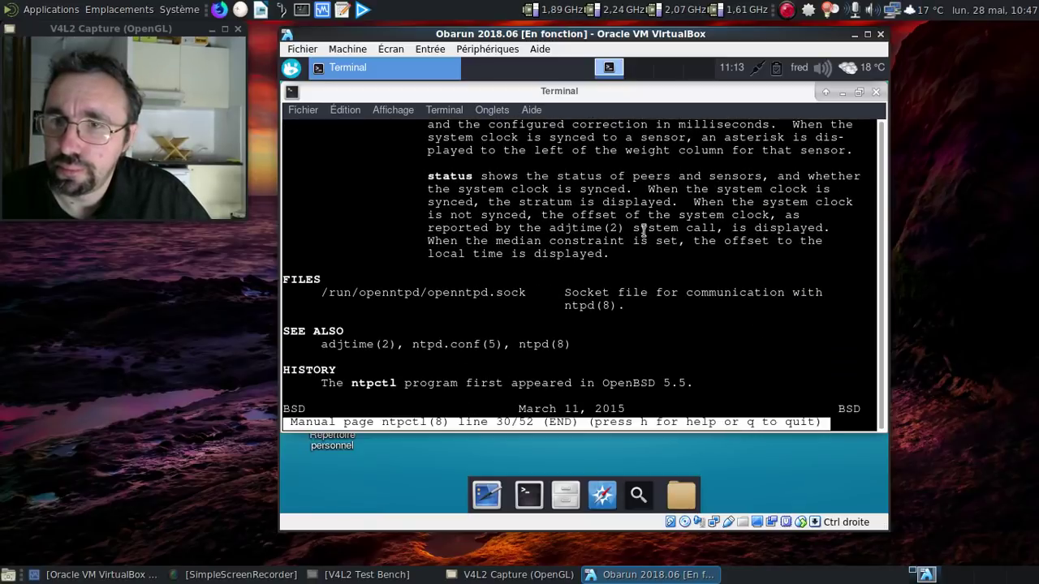
scroll(643, 231, "up", 2)
scroll(644, 231, "up", 7)
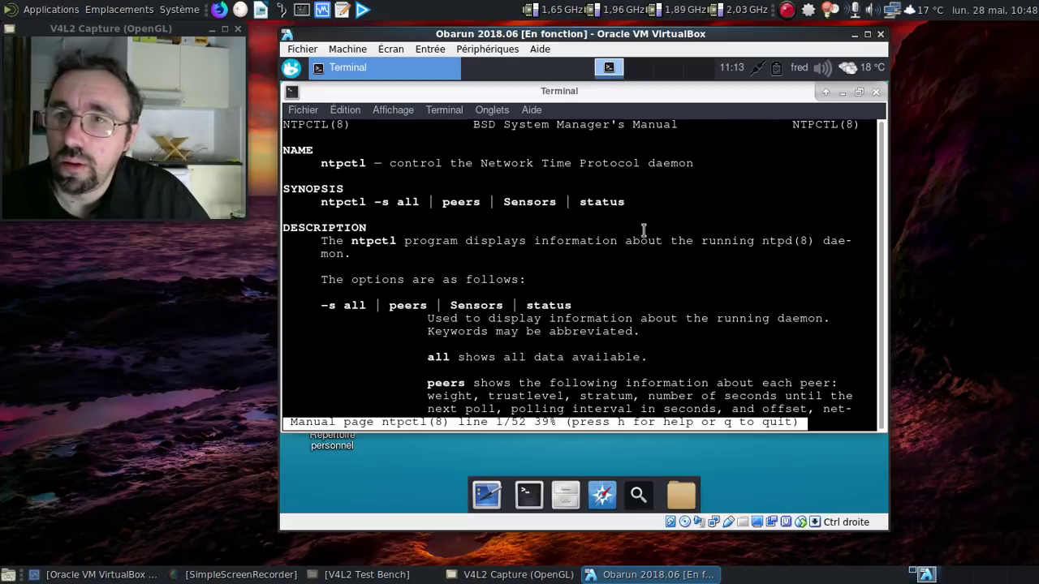
key("Down")
key("Down")
key("Down")
key("Down")
key("Down")
key("Down")
key("Down")
key("Down")
key("Down")
key("Down")
key("Down")
key("Down")
key("Down")
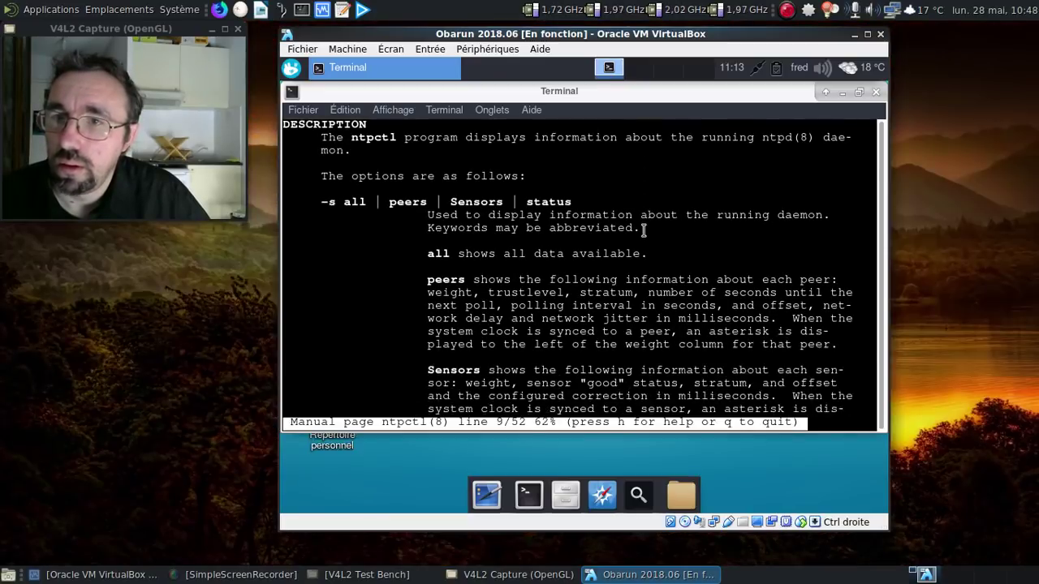
key("Down")
key("Down")
key("Down")
key("Down")
key("Down")
key("Down")
key("Down")
key("Down")
key("Down")
key("Down")
key("Down")
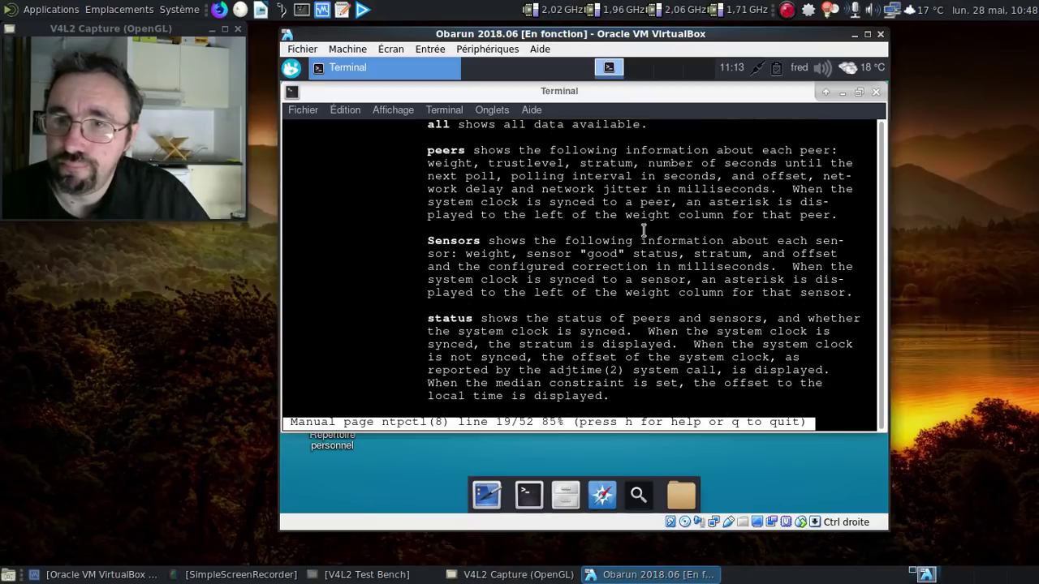
key("Down")
key("Down")
key("Down")
key("Down")
key("Down")
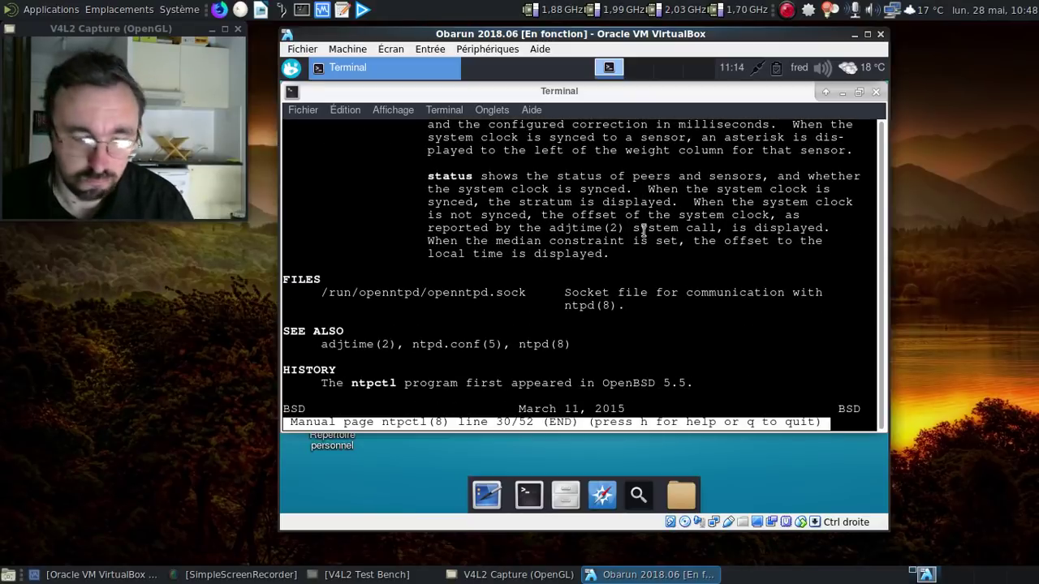
key("q")
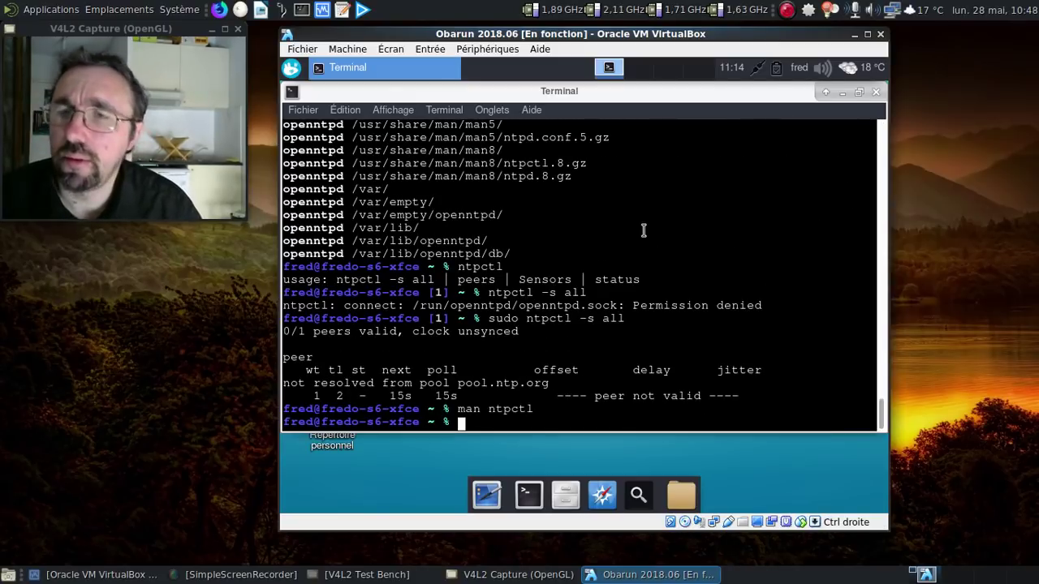
Run "sudo s6opts enable ntpd", answer n to both the synchronization and ALARM signal questions, and exit the terminal
scroll(644, 230, "up", 15)
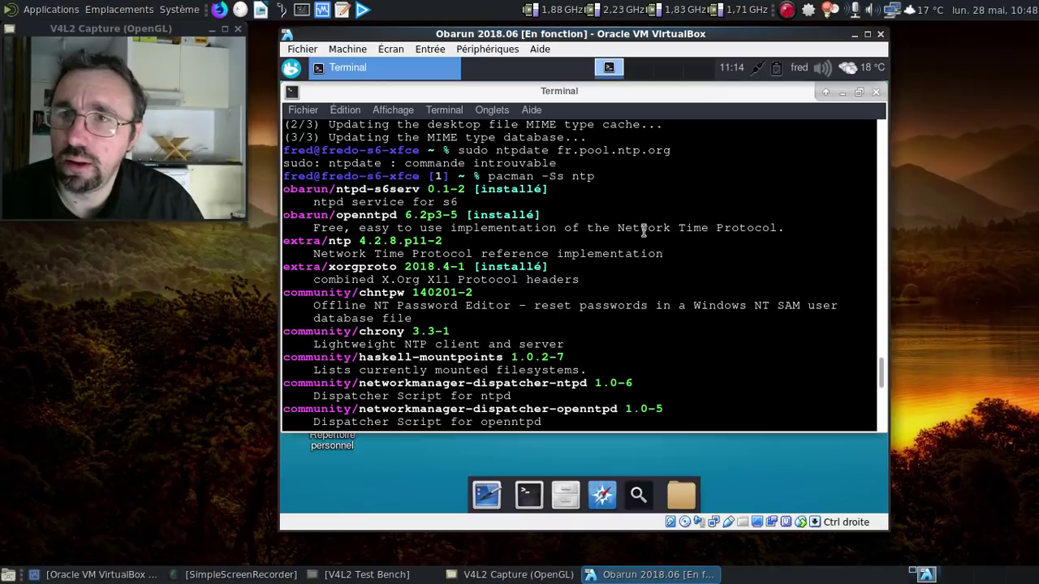
scroll(643, 231, "down", 15)
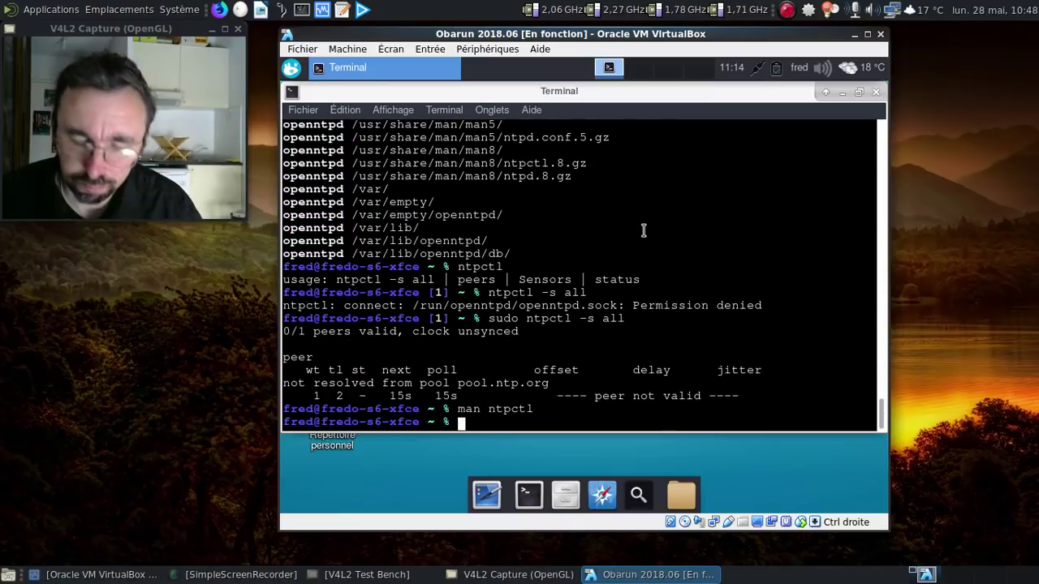
type("sudo ")
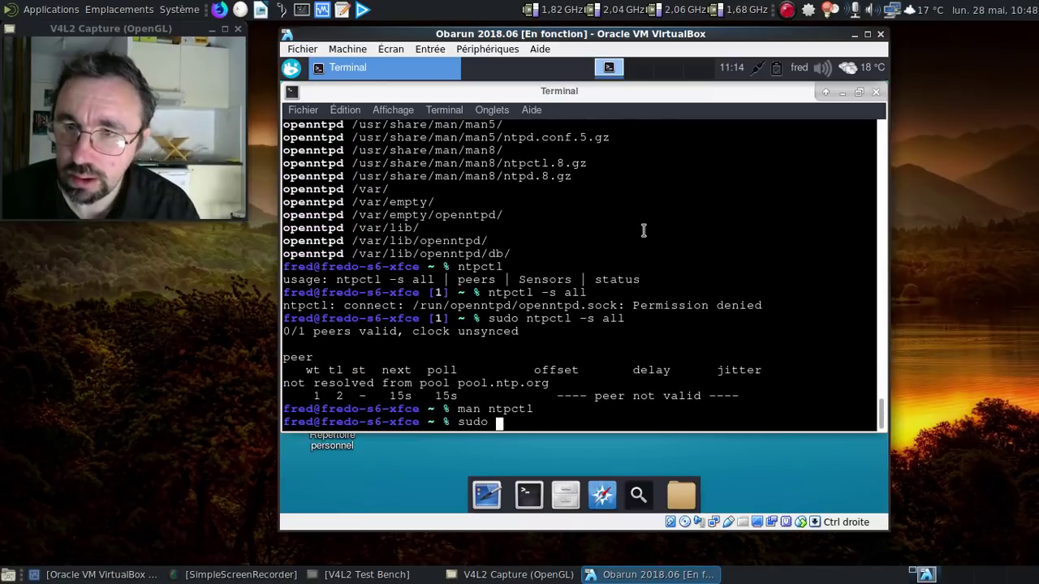
type("s6opts")
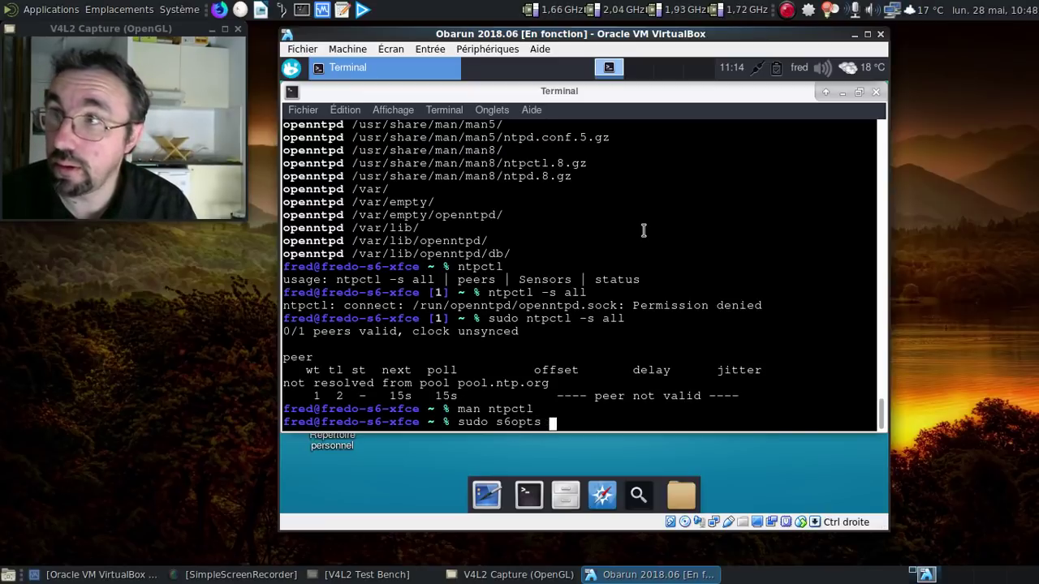
type(" en")
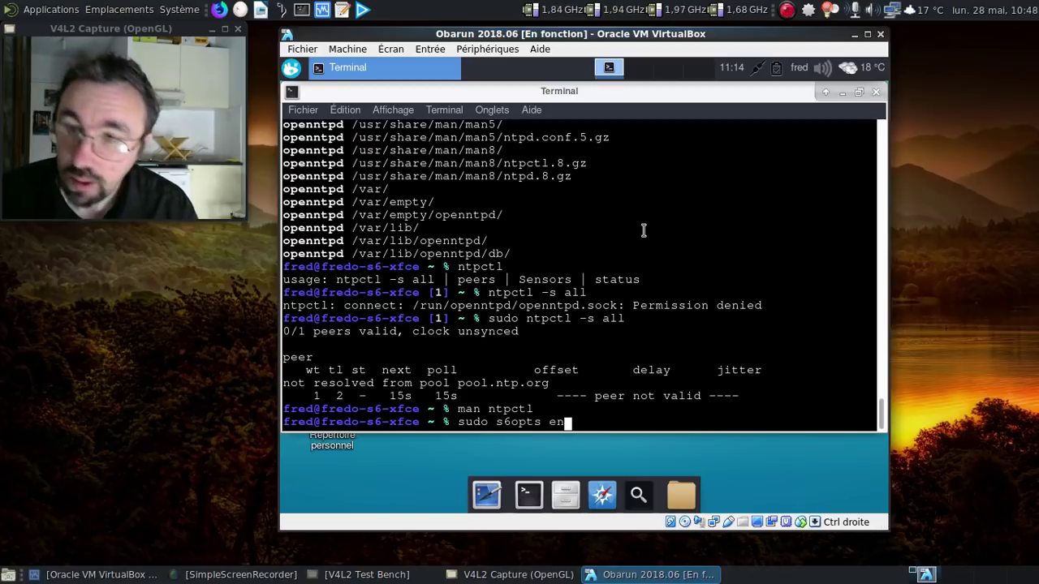
type("able ntpd")
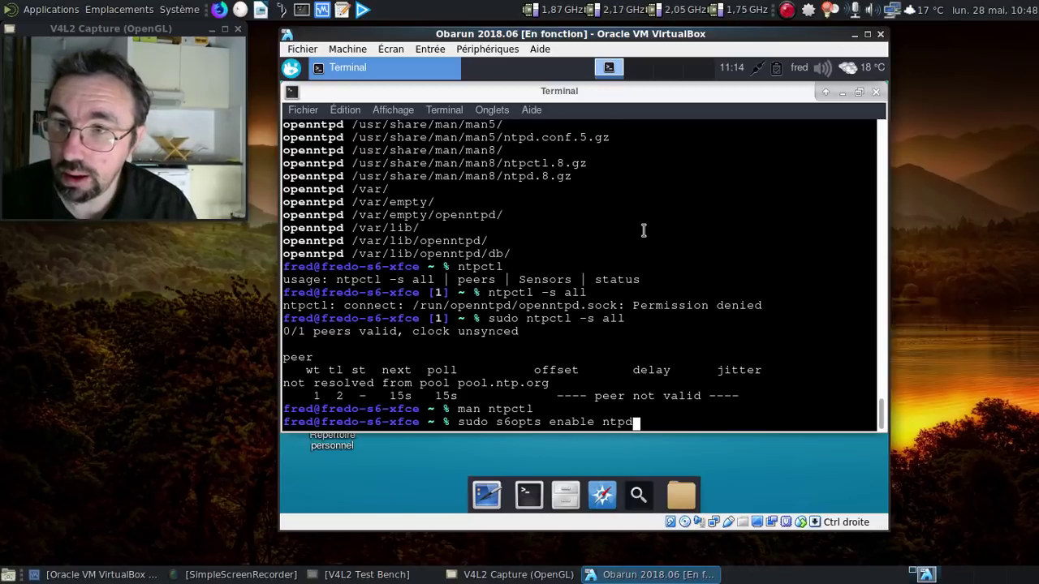
key("Return")
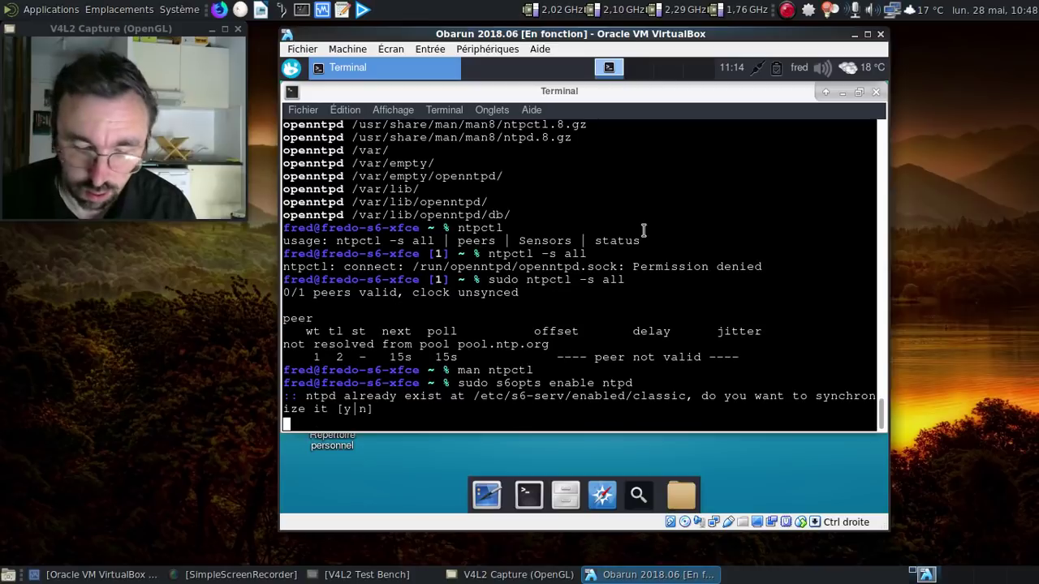
type("n")
key("Return")
type("n")
key("Return")
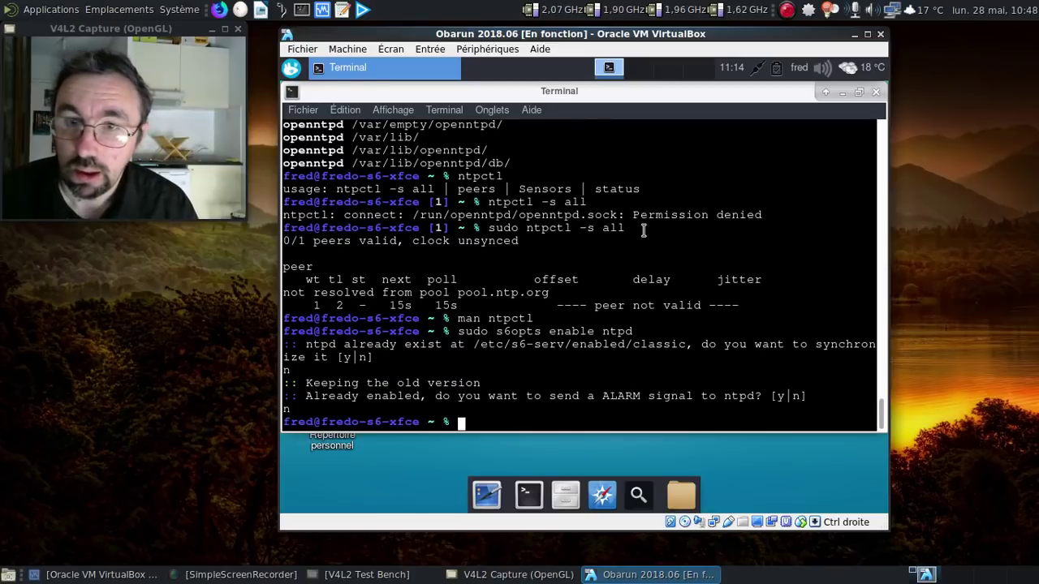
type("exit")
key("Return")
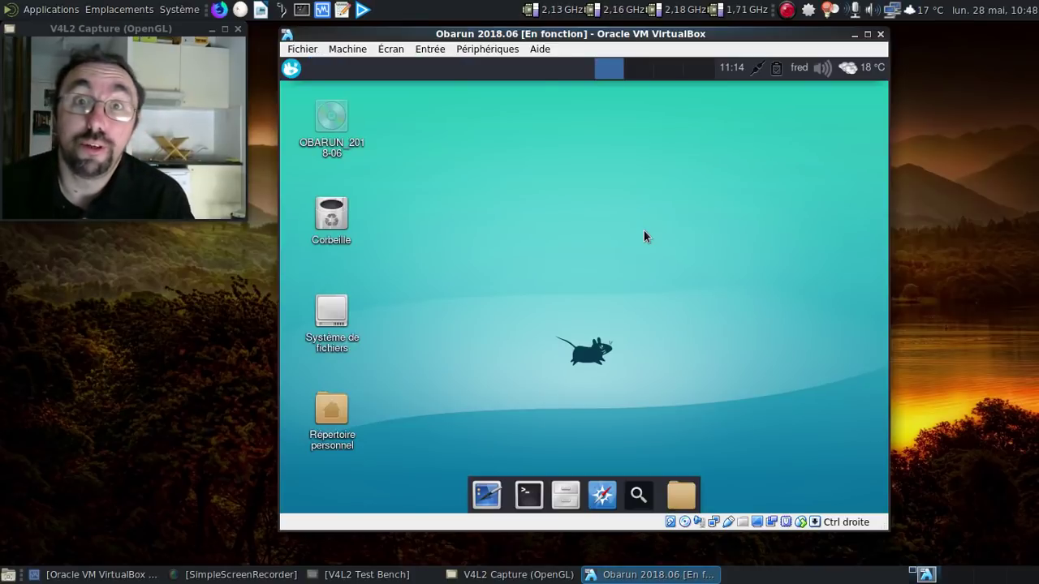
Launch LibreOffice Writer from the office applications (Bureautique) to check its interface language
left_click(291, 68)
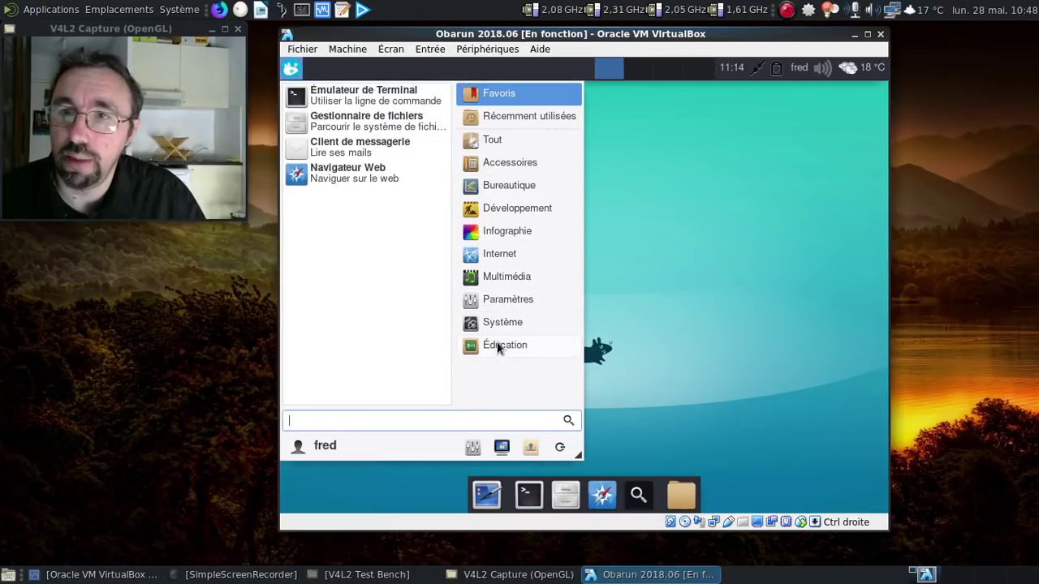
left_click(511, 184)
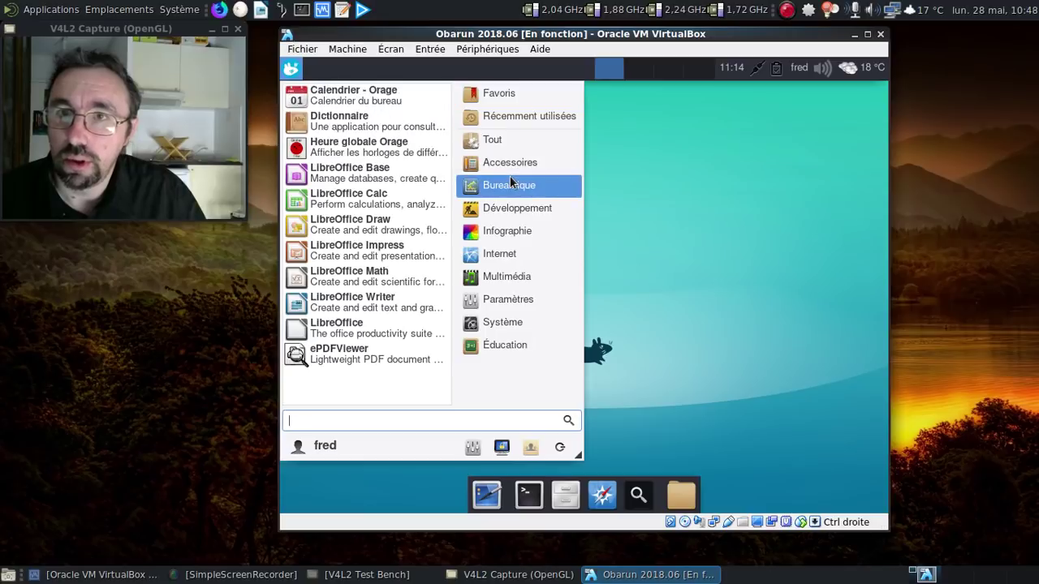
left_click(411, 303)
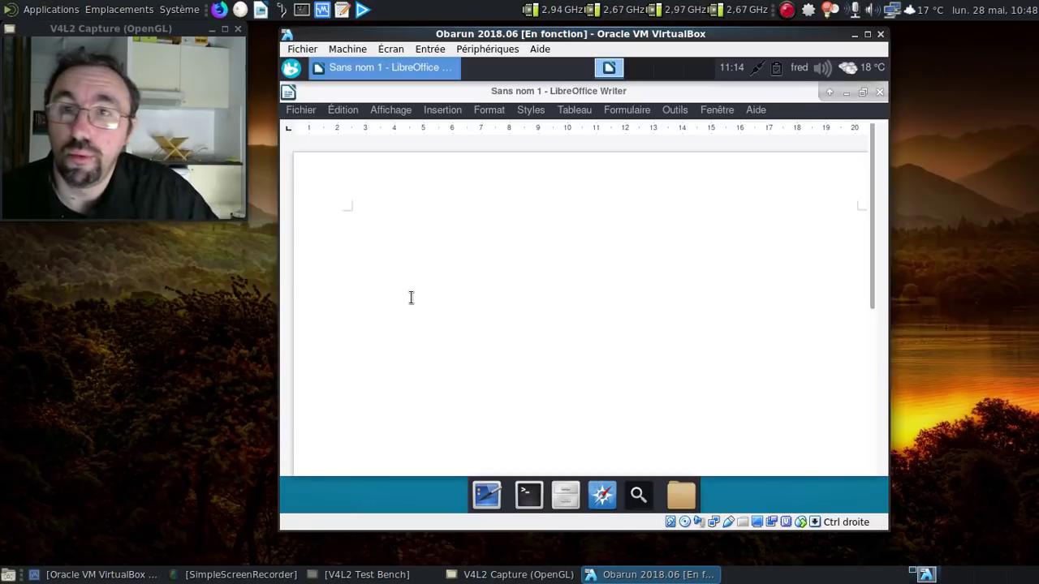
View LibreOffice's version and locale information in its À propos dialog, and close both the dialog and Writer
left_click(755, 109)
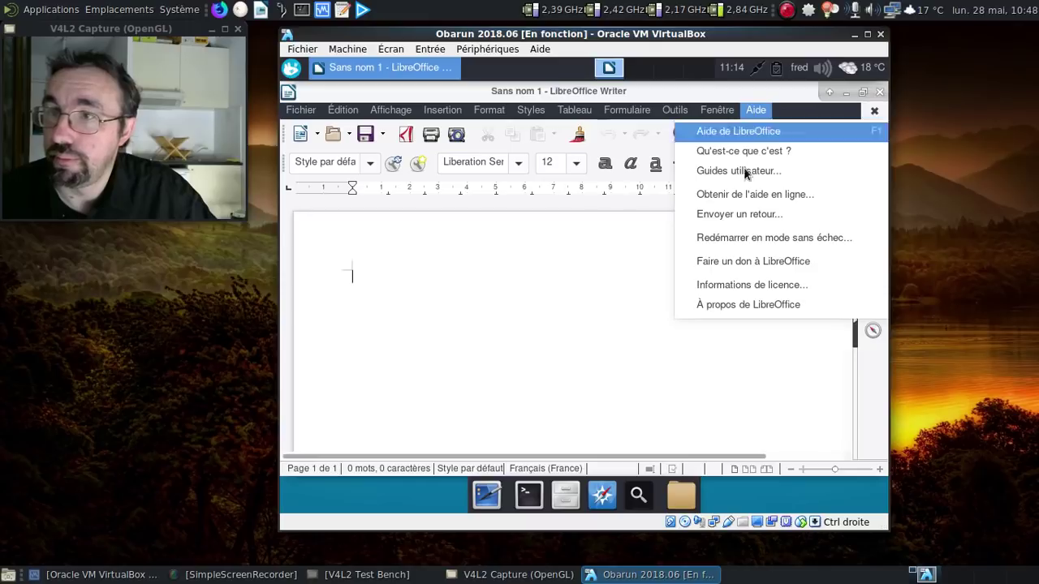
left_click(742, 304)
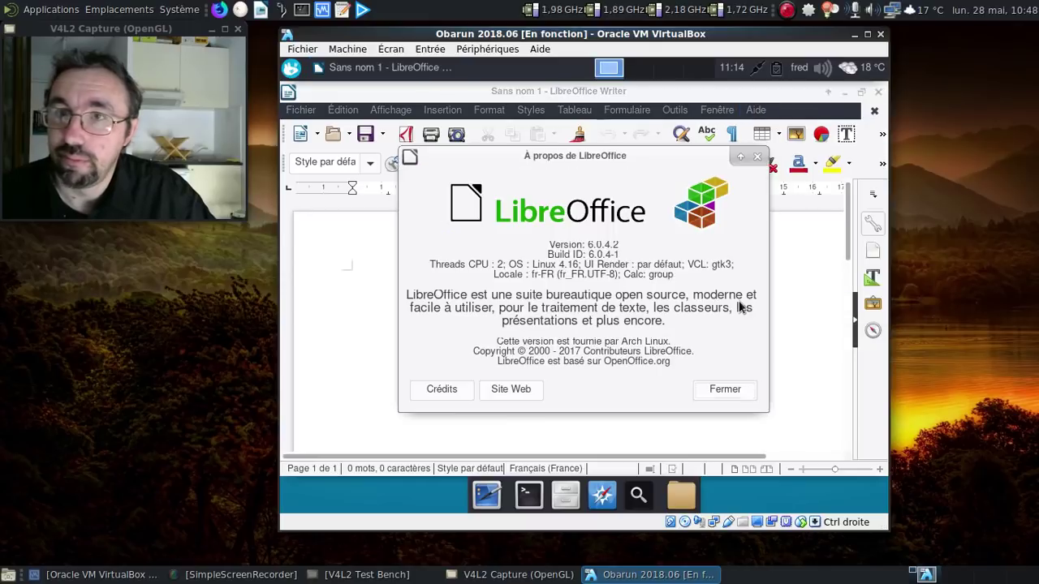
left_click(754, 156)
left_click(878, 91)
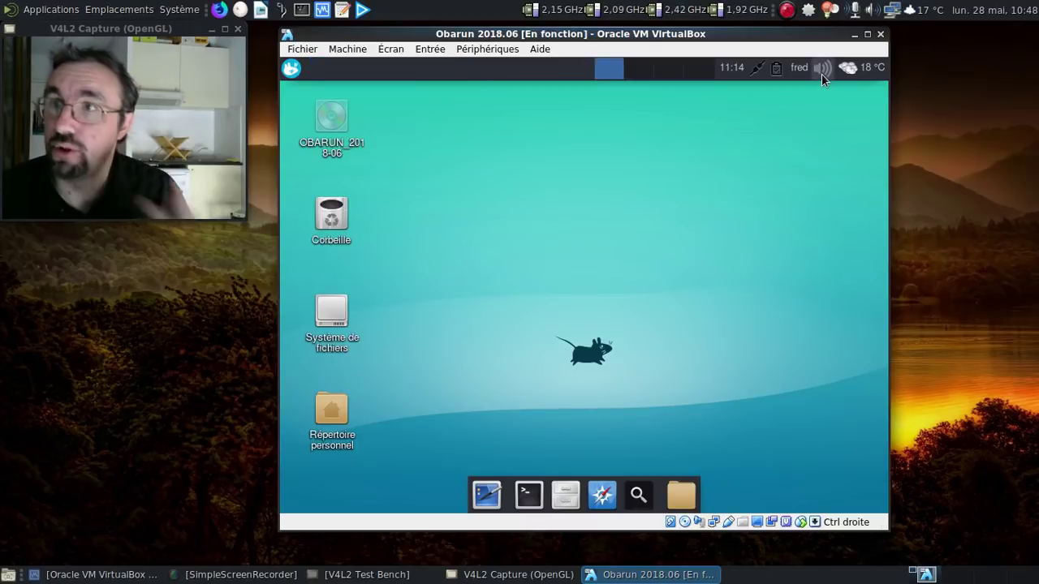
End the virtual machine's Xfce session through the user's session actions and confirm it
mouse_move(821, 75)
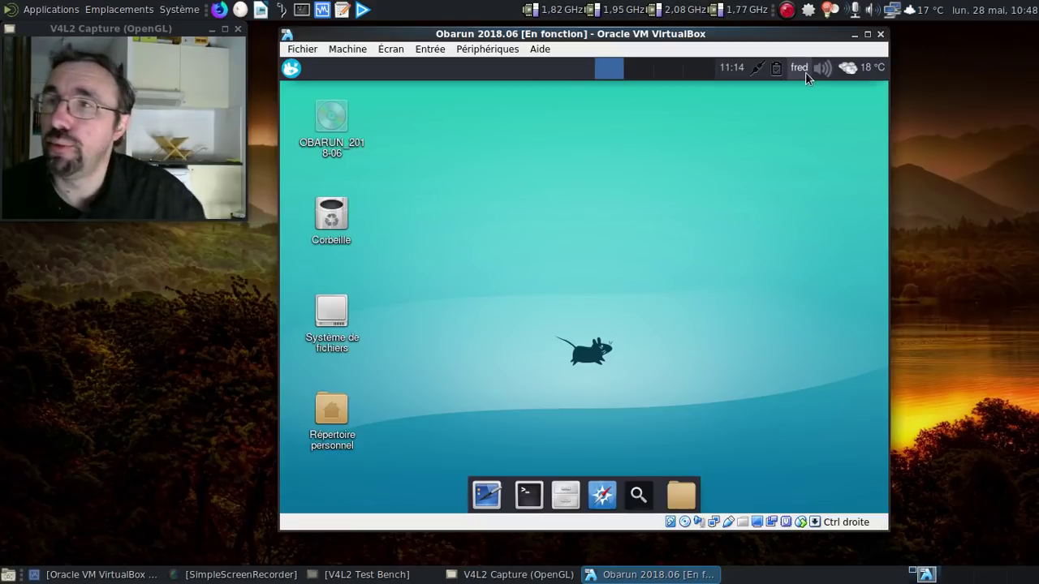
left_click(805, 72)
left_click(794, 155)
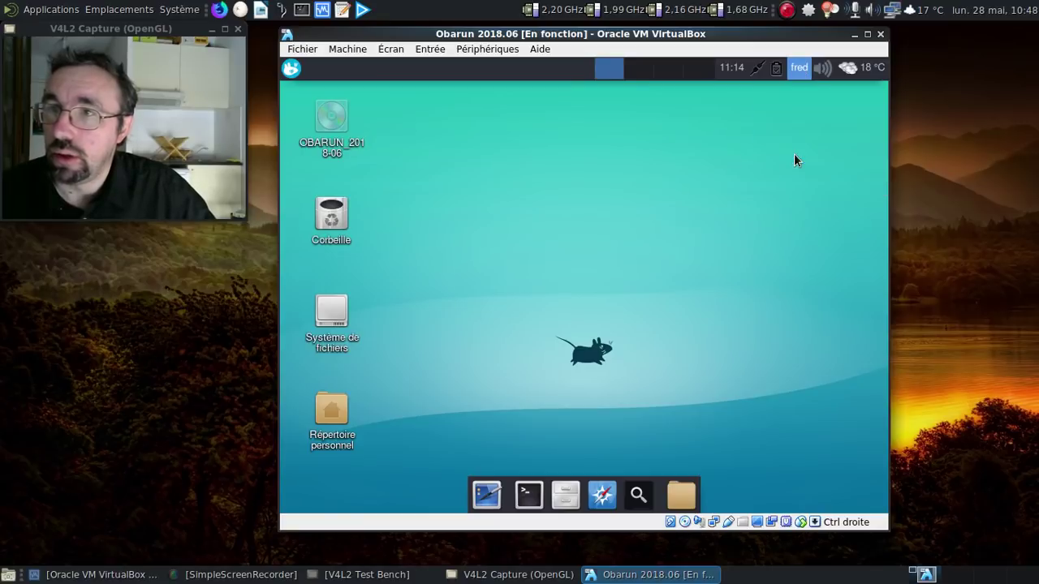
left_click(655, 318)
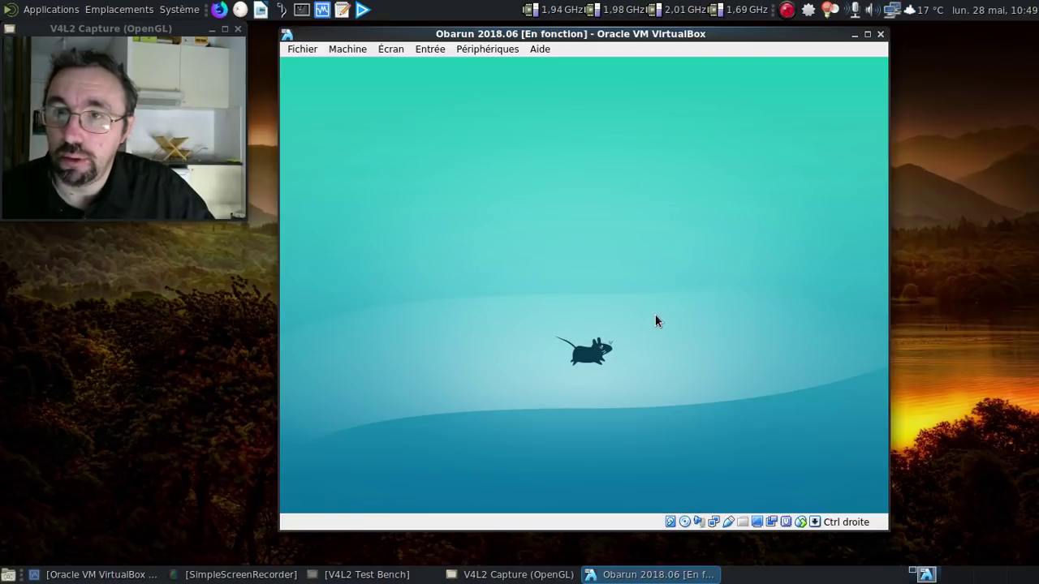